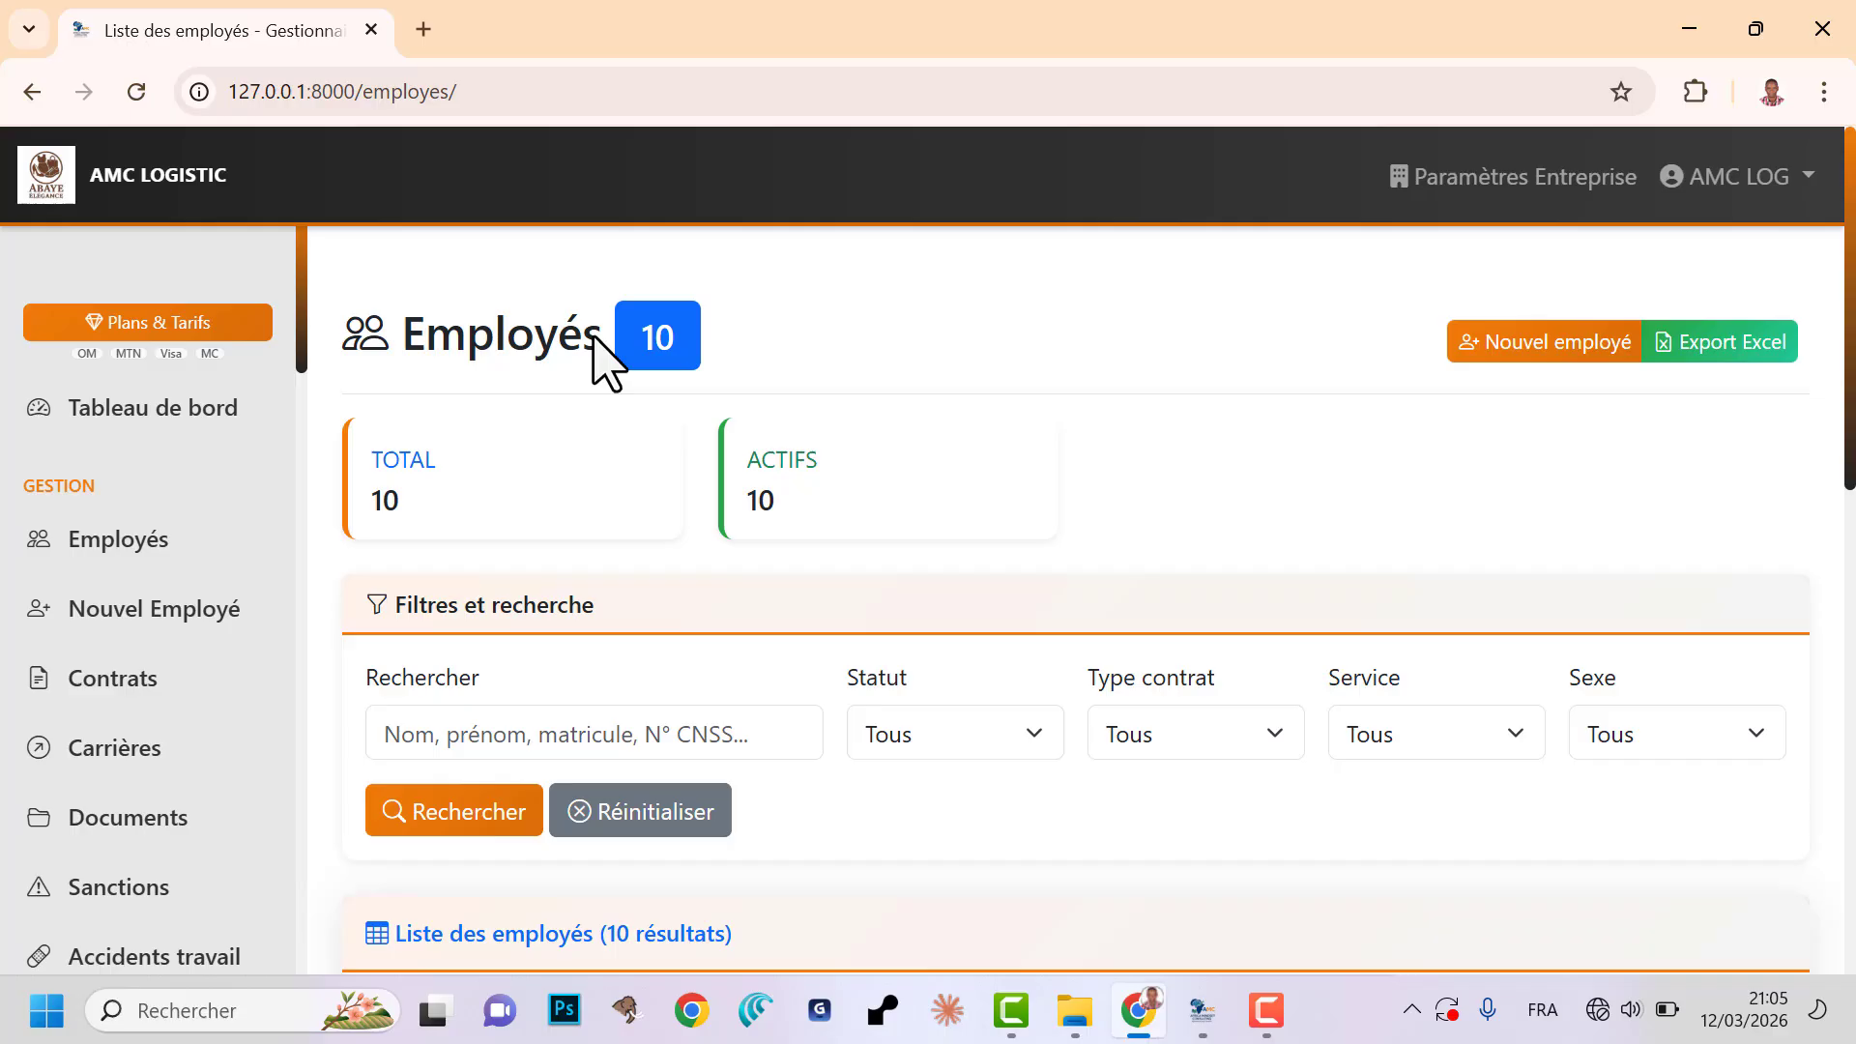
- Open the Pointages page and review the day's list of attendance records
drag(302, 298, 258, 463)
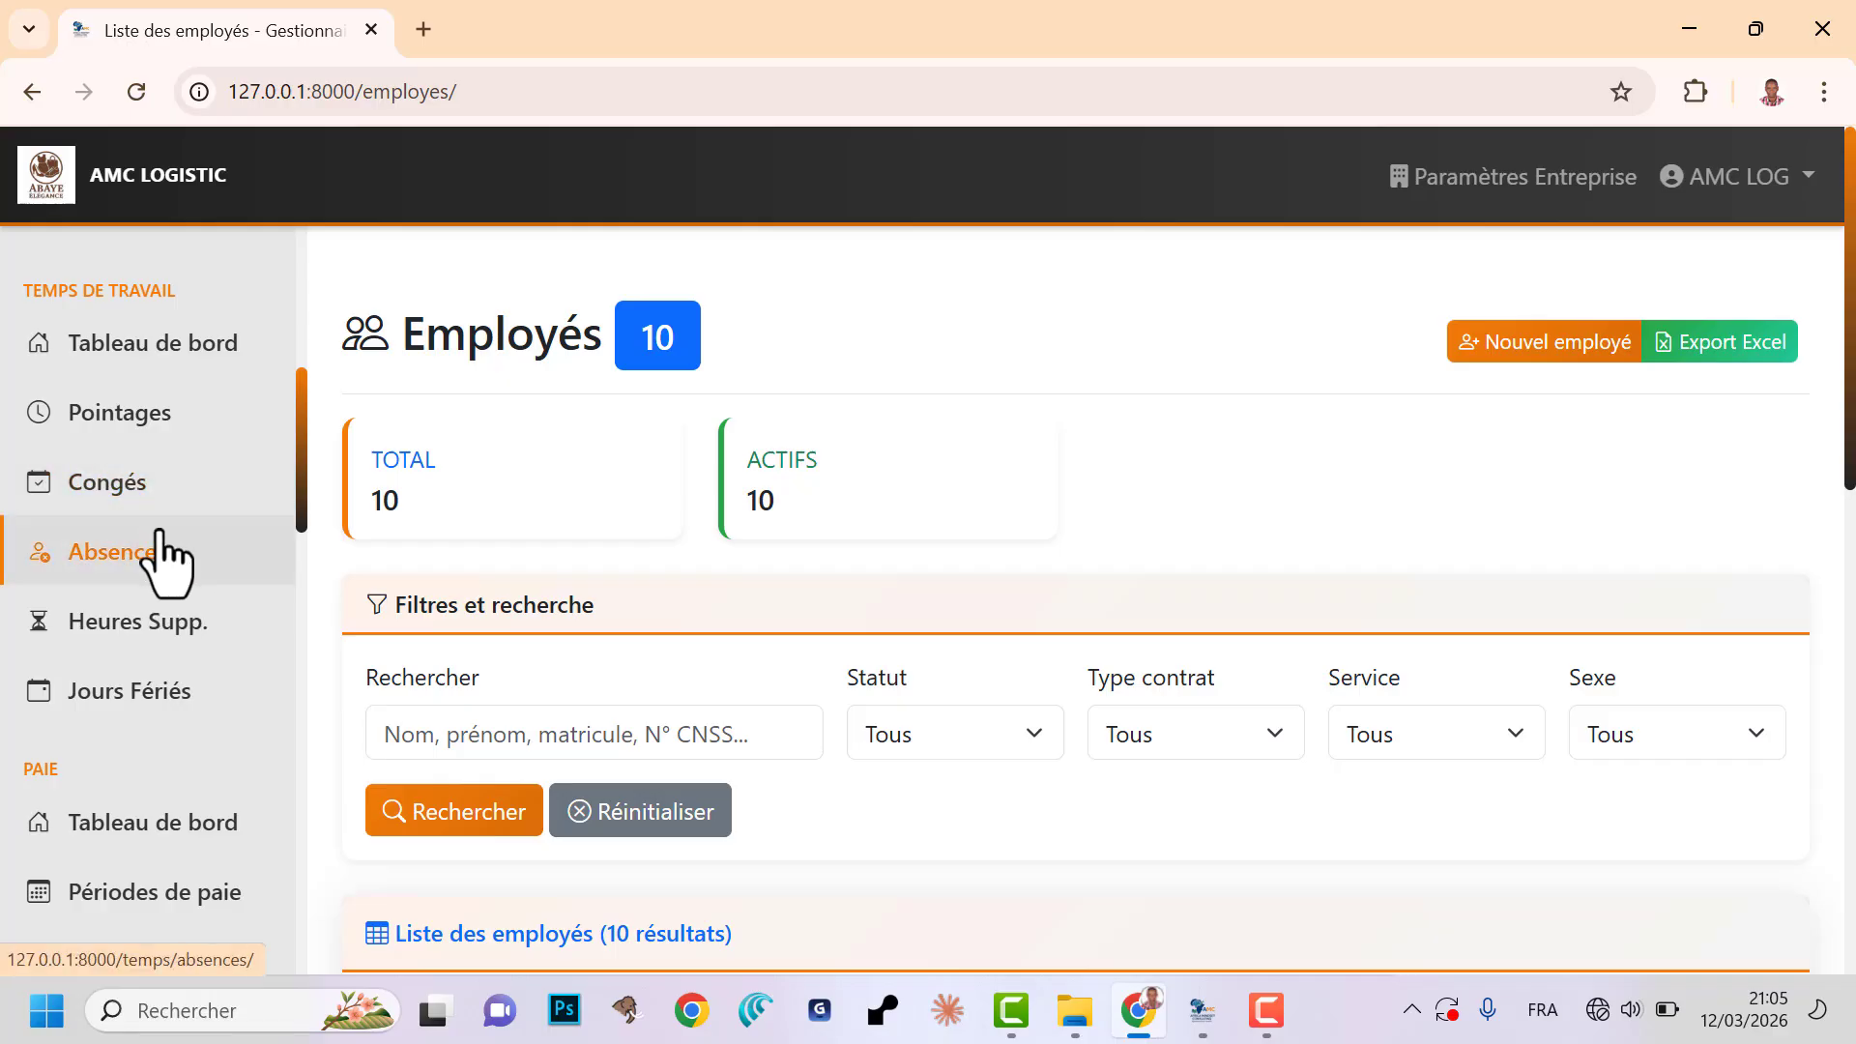
click(227, 478)
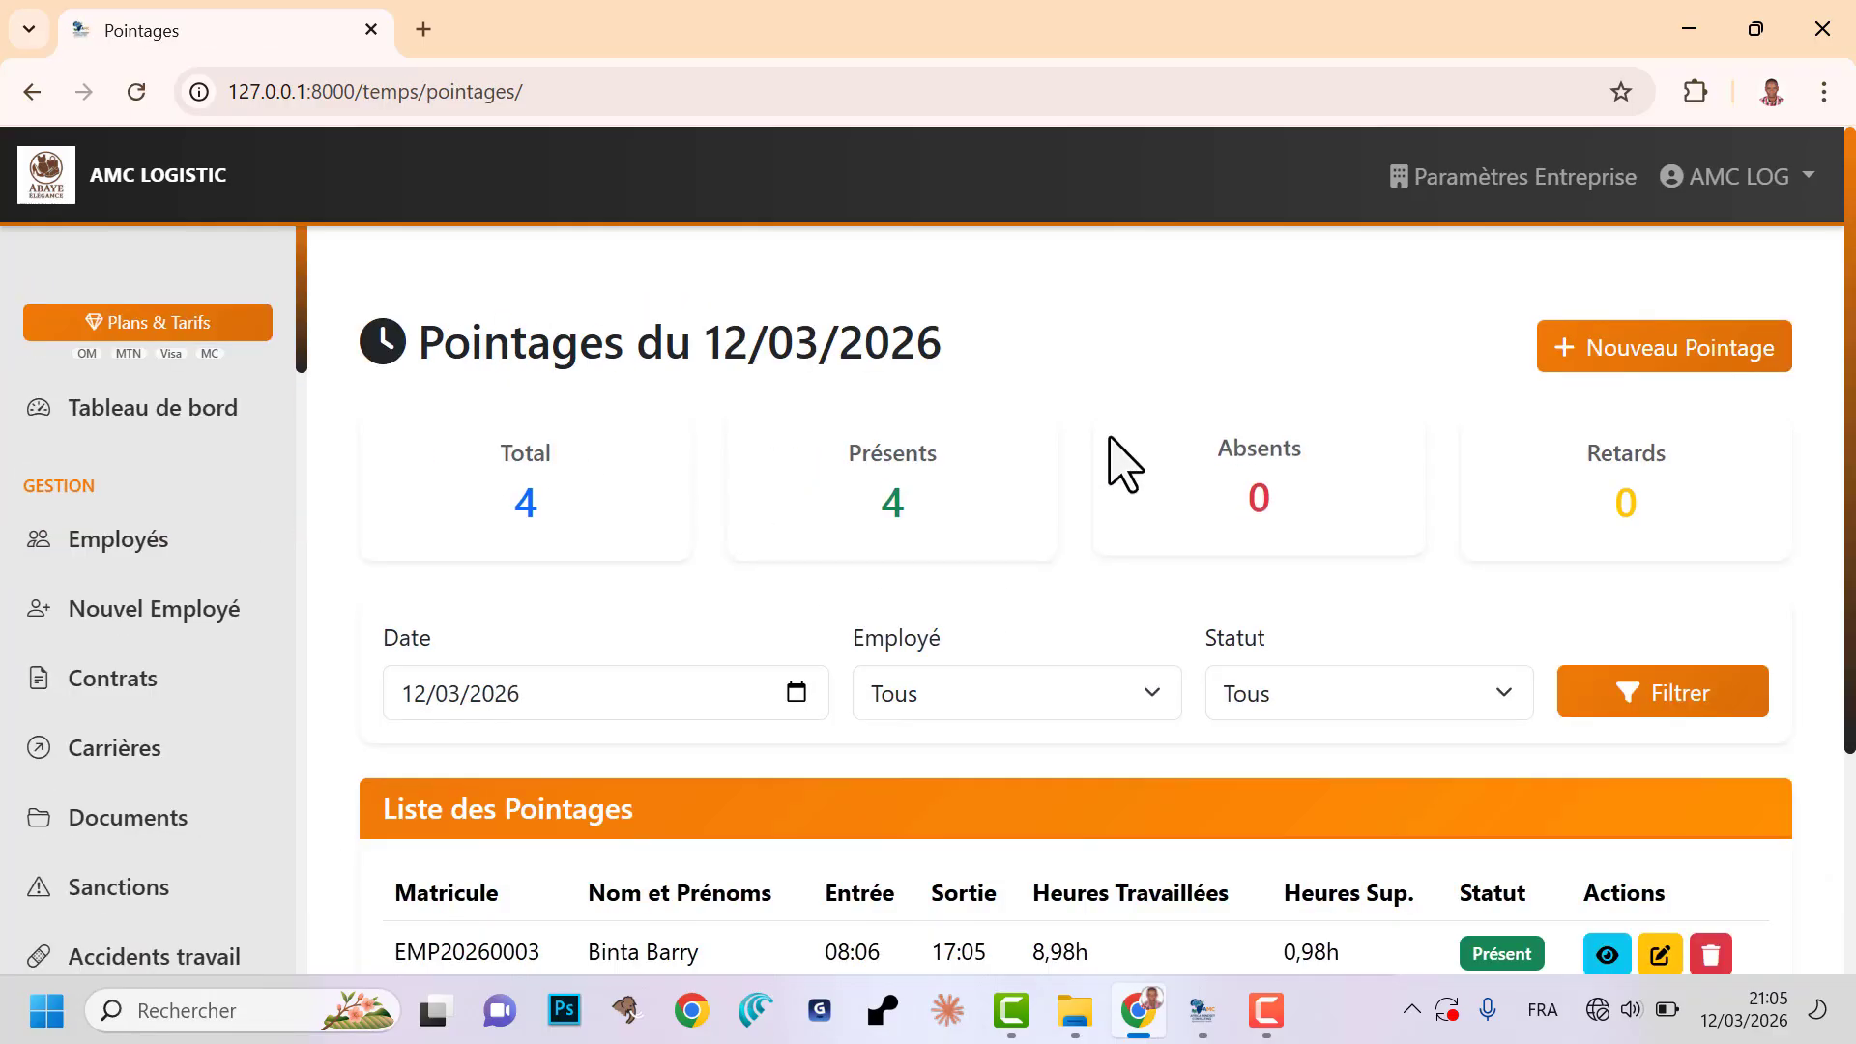
scroll(810, 630, down, 3)
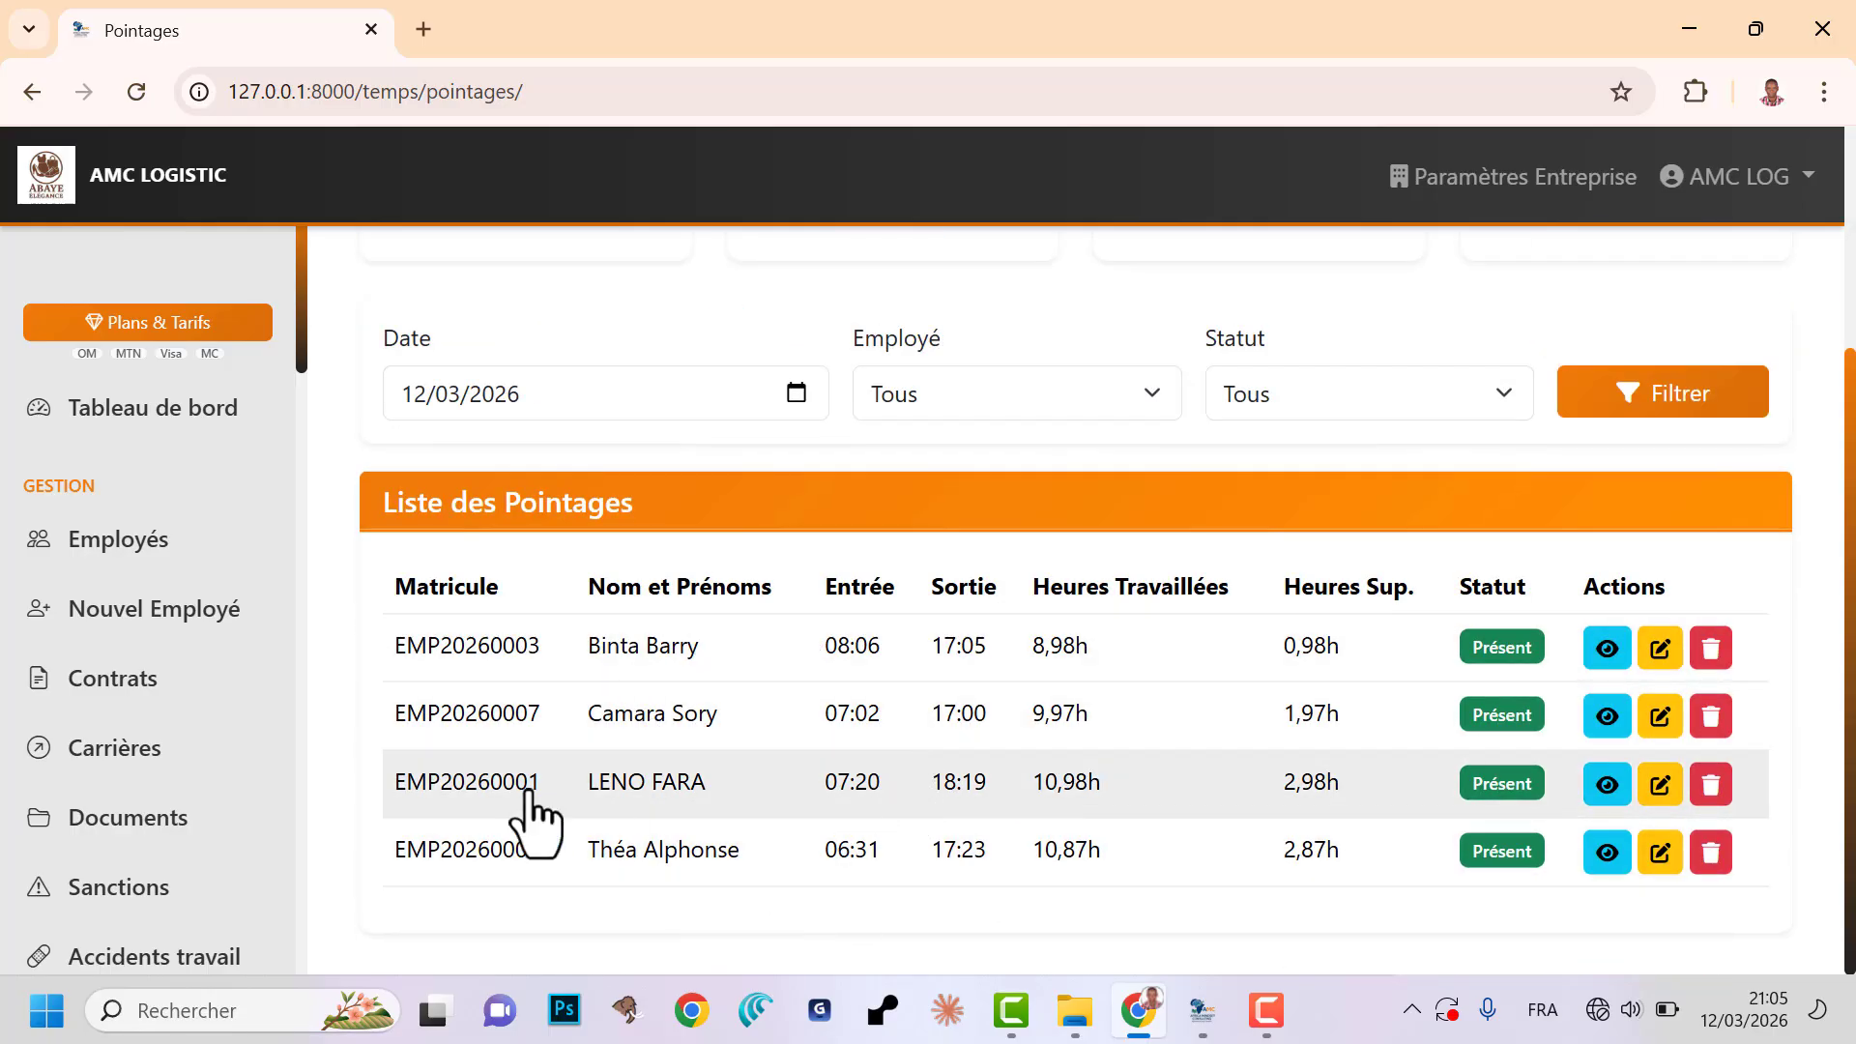
- Open the overtime report (Heures Supplémentaires) and examine the totals per employee and the daily detail
scroll(215, 647, down, 20)
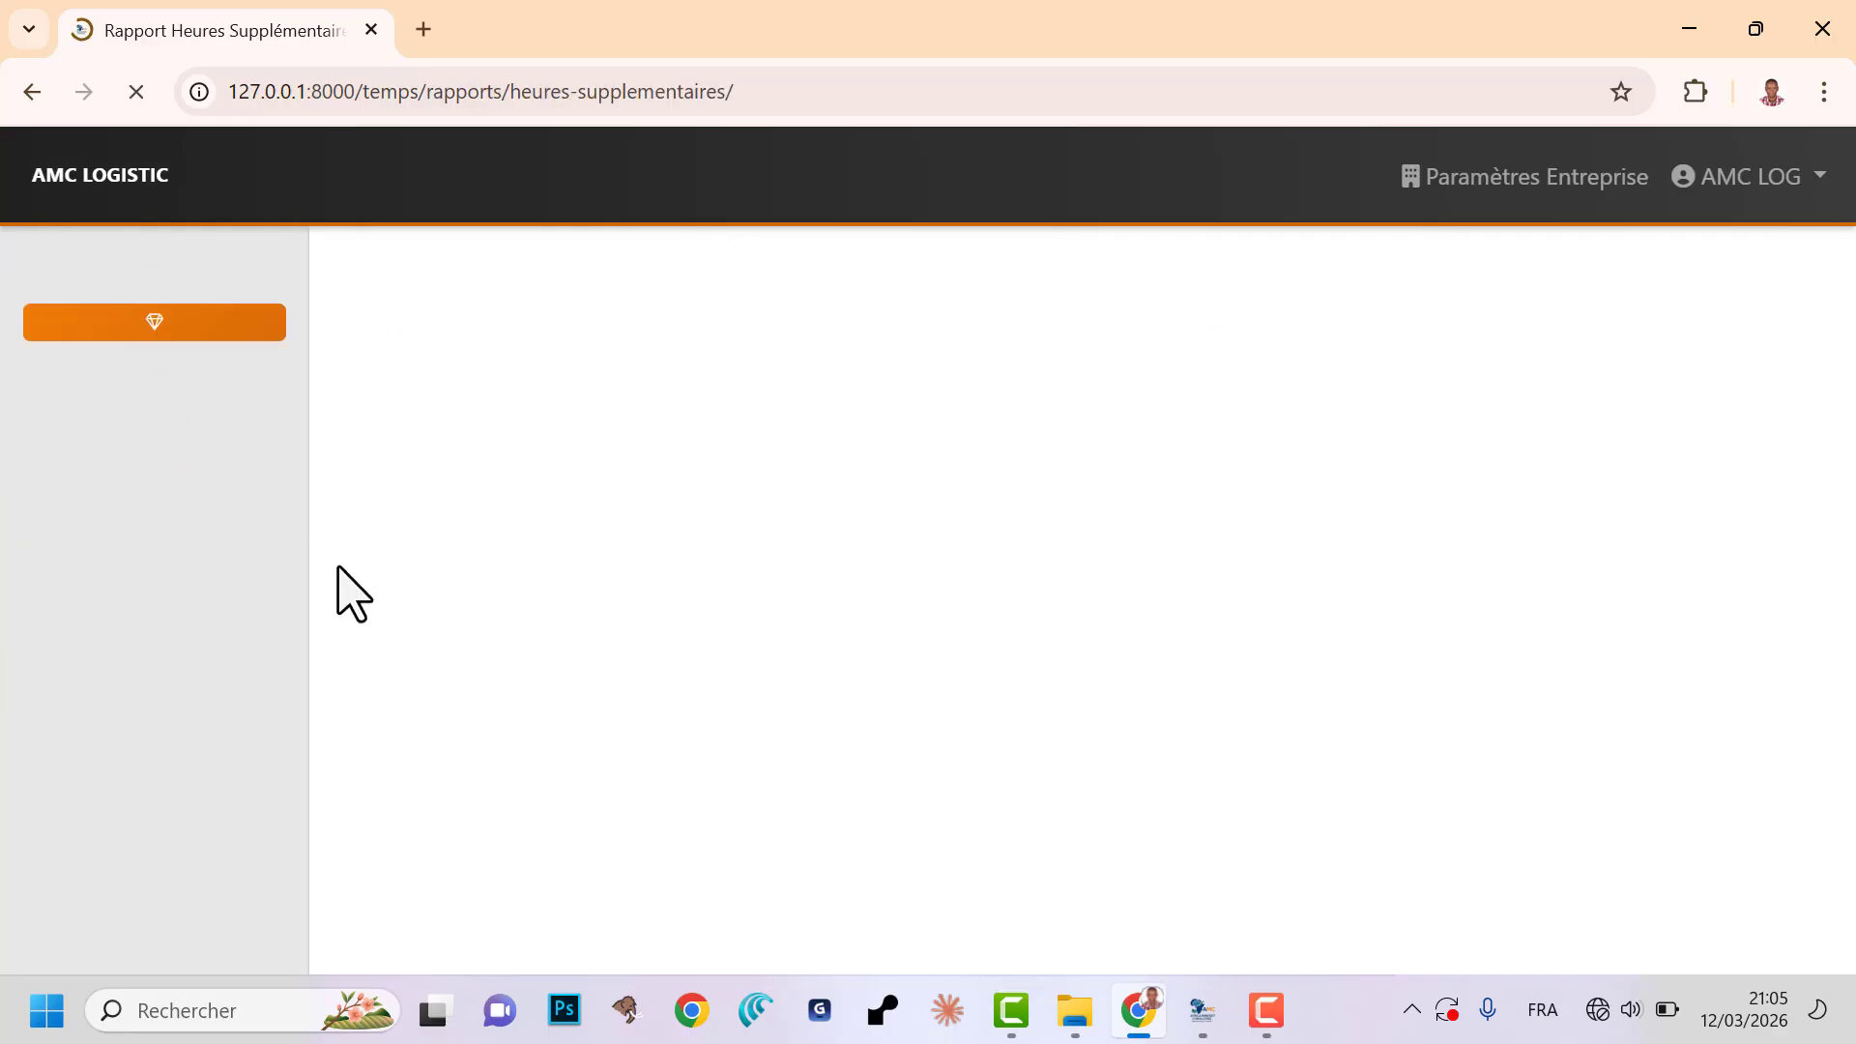
scroll(868, 712, down, 7)
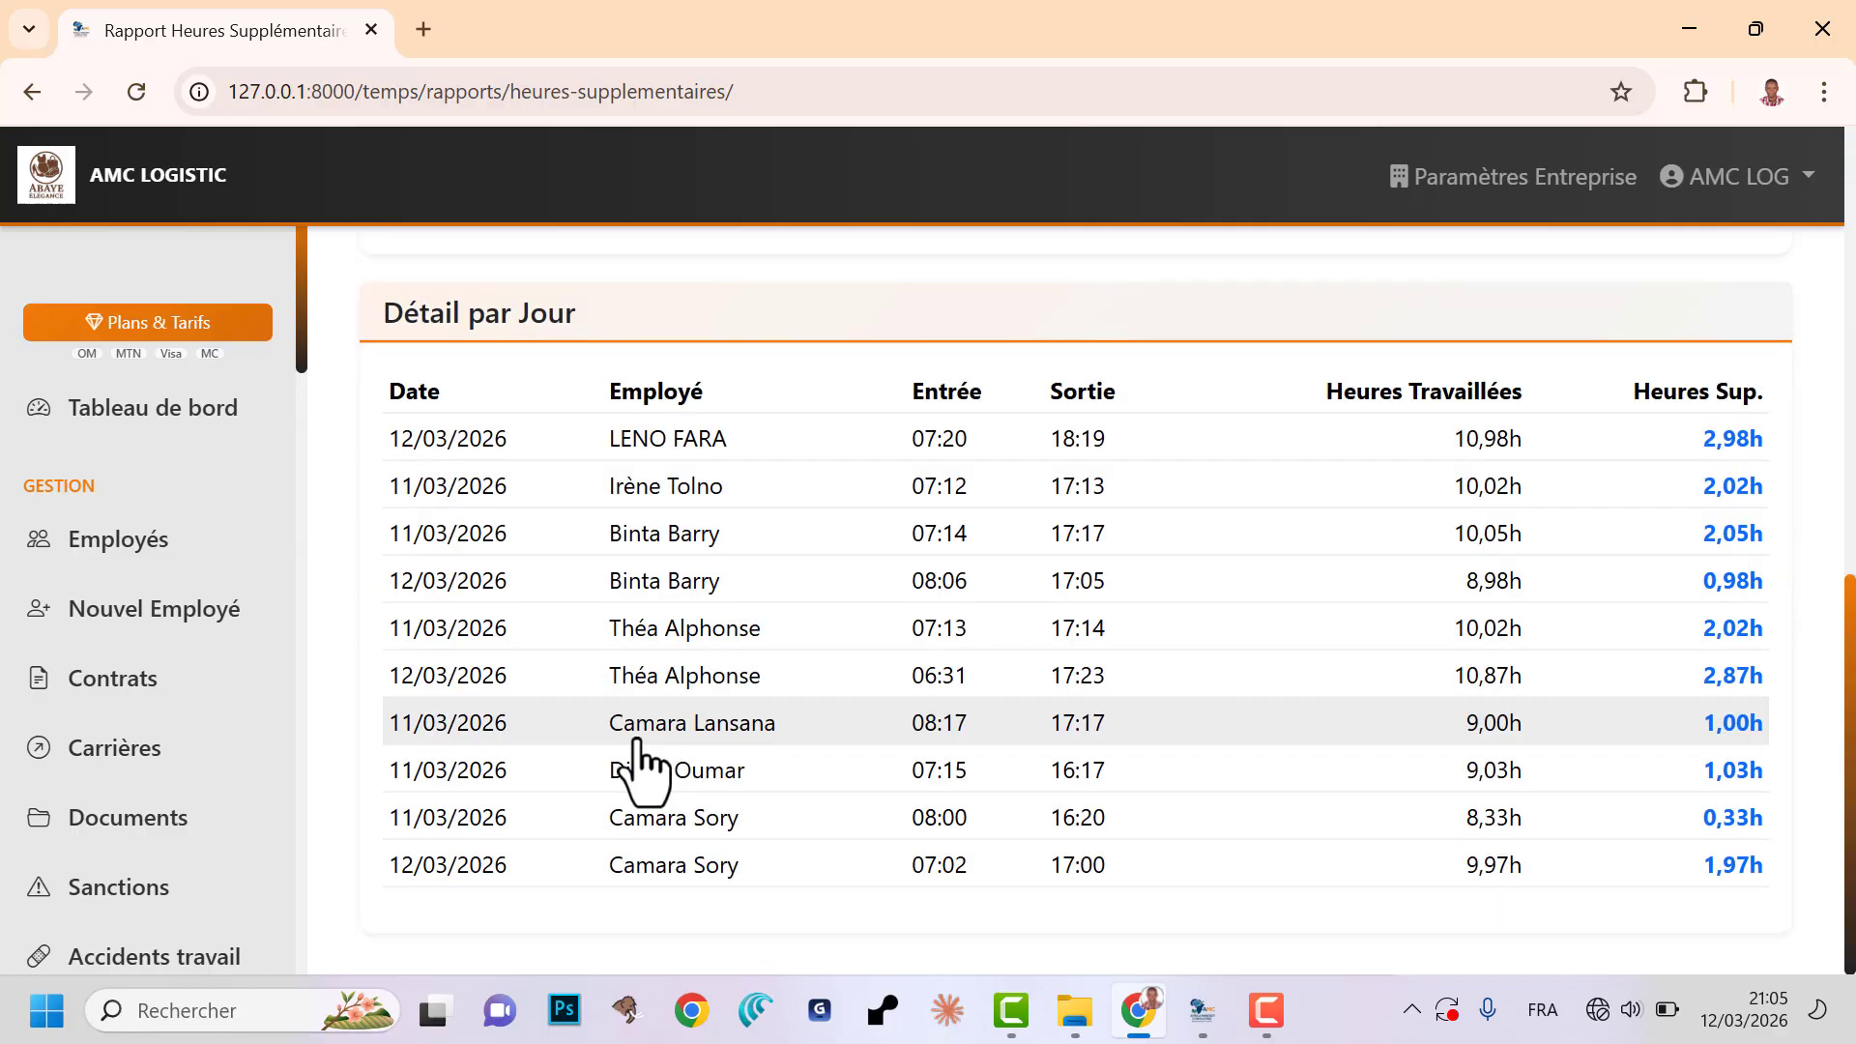
scroll(646, 771, up, 7)
scroll(228, 684, down, 15)
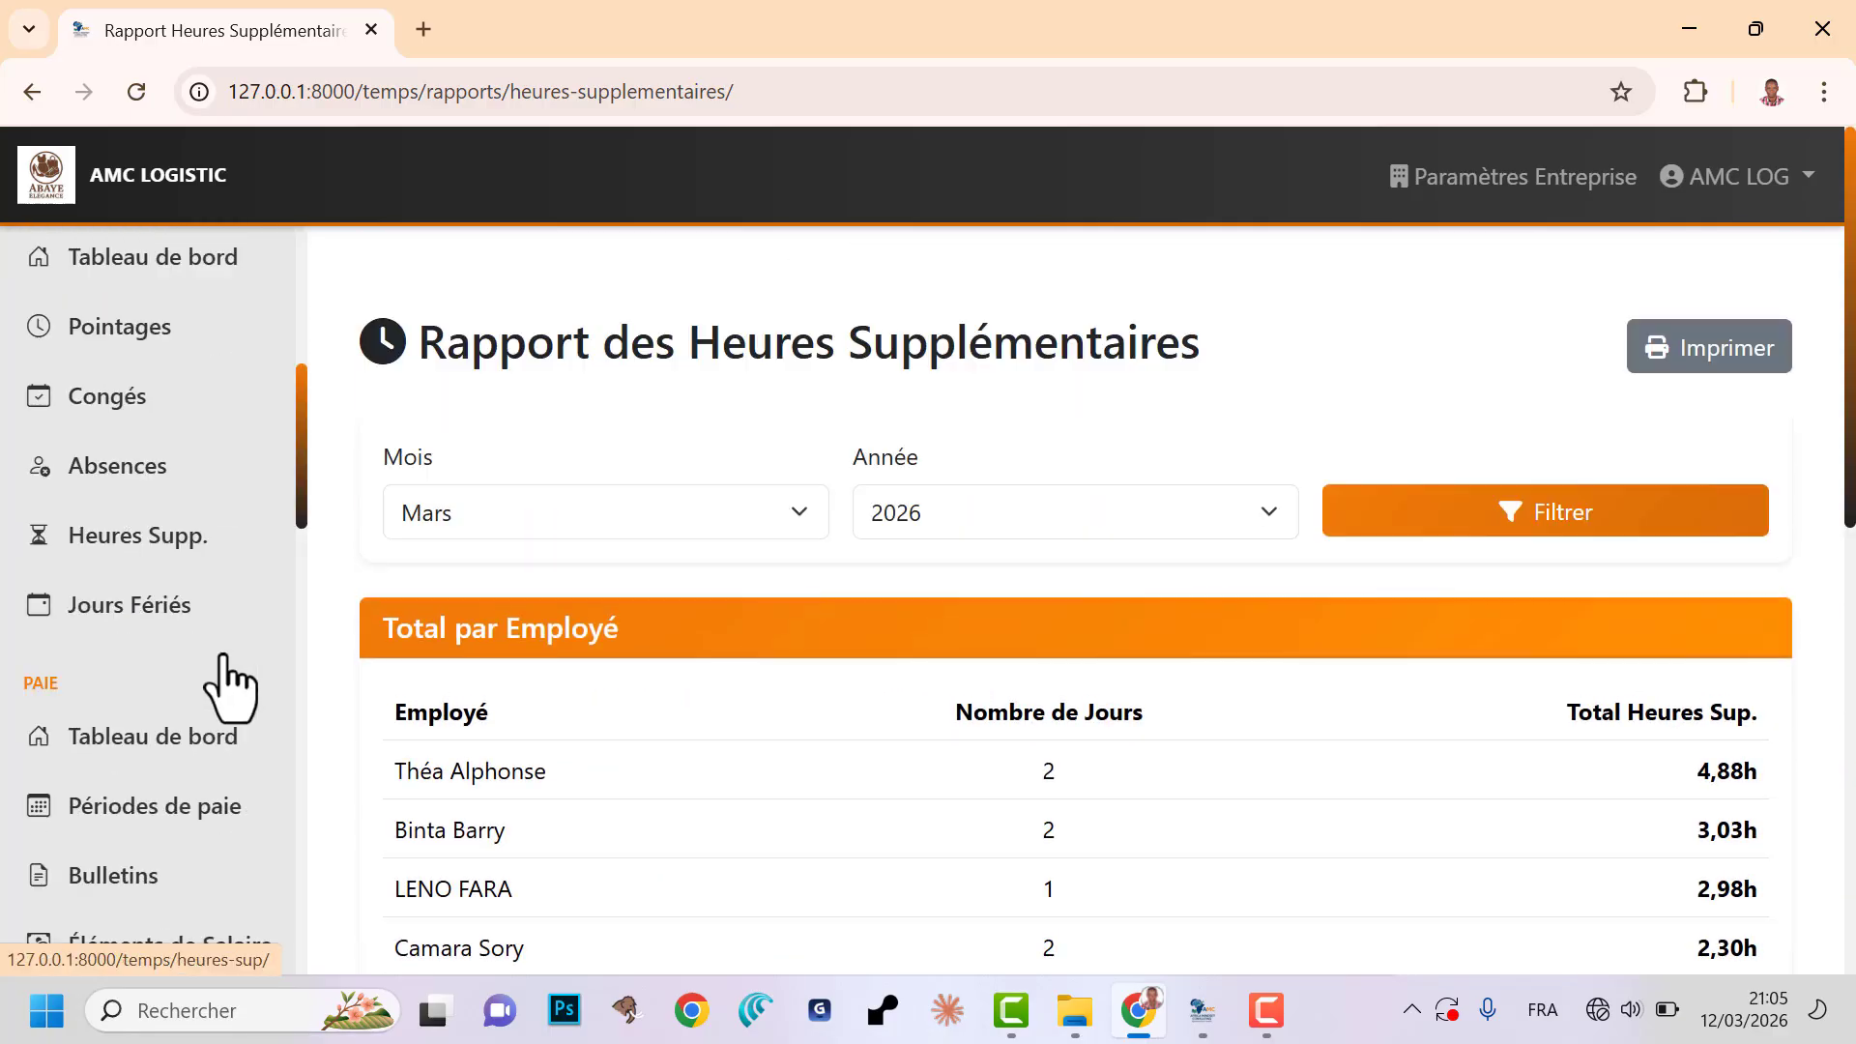
scroll(398, 705, down, 7)
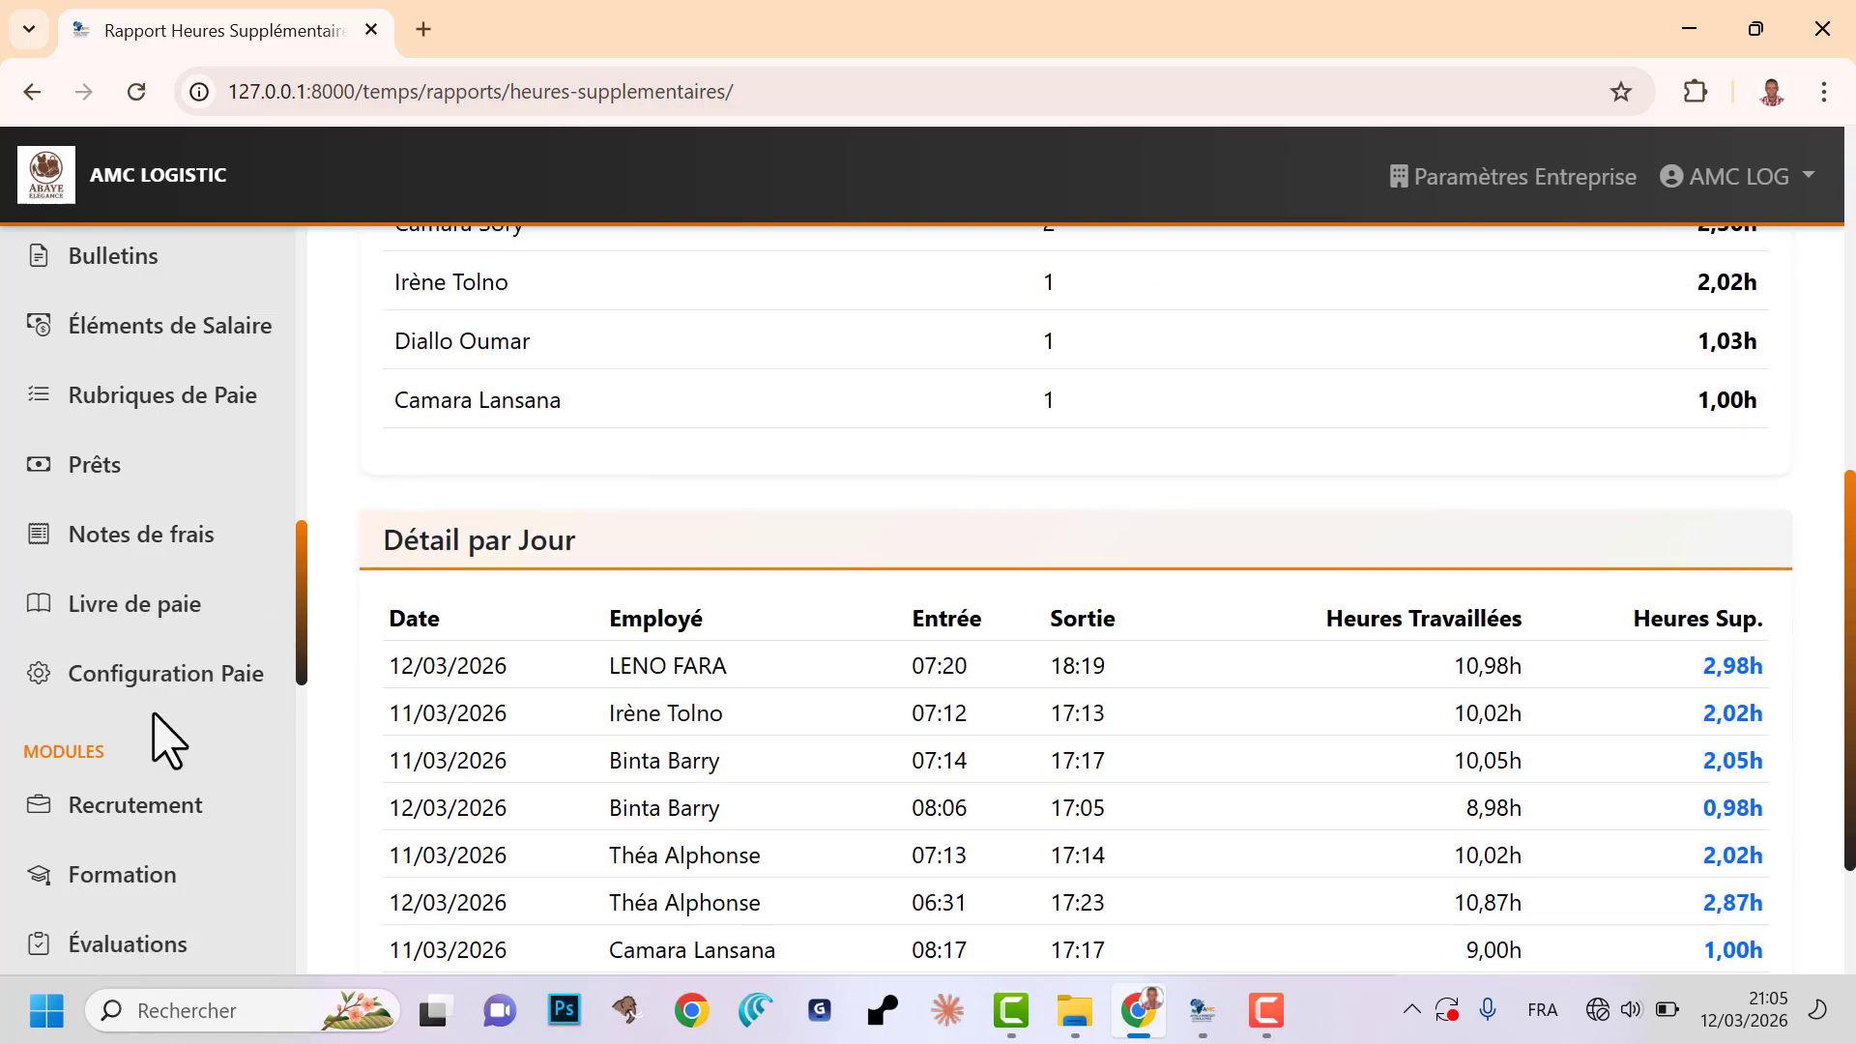
- Create a new attendance record from the Pointages page and select the fifth employee in the list
scroll(159, 676, up, 5)
click(144, 443)
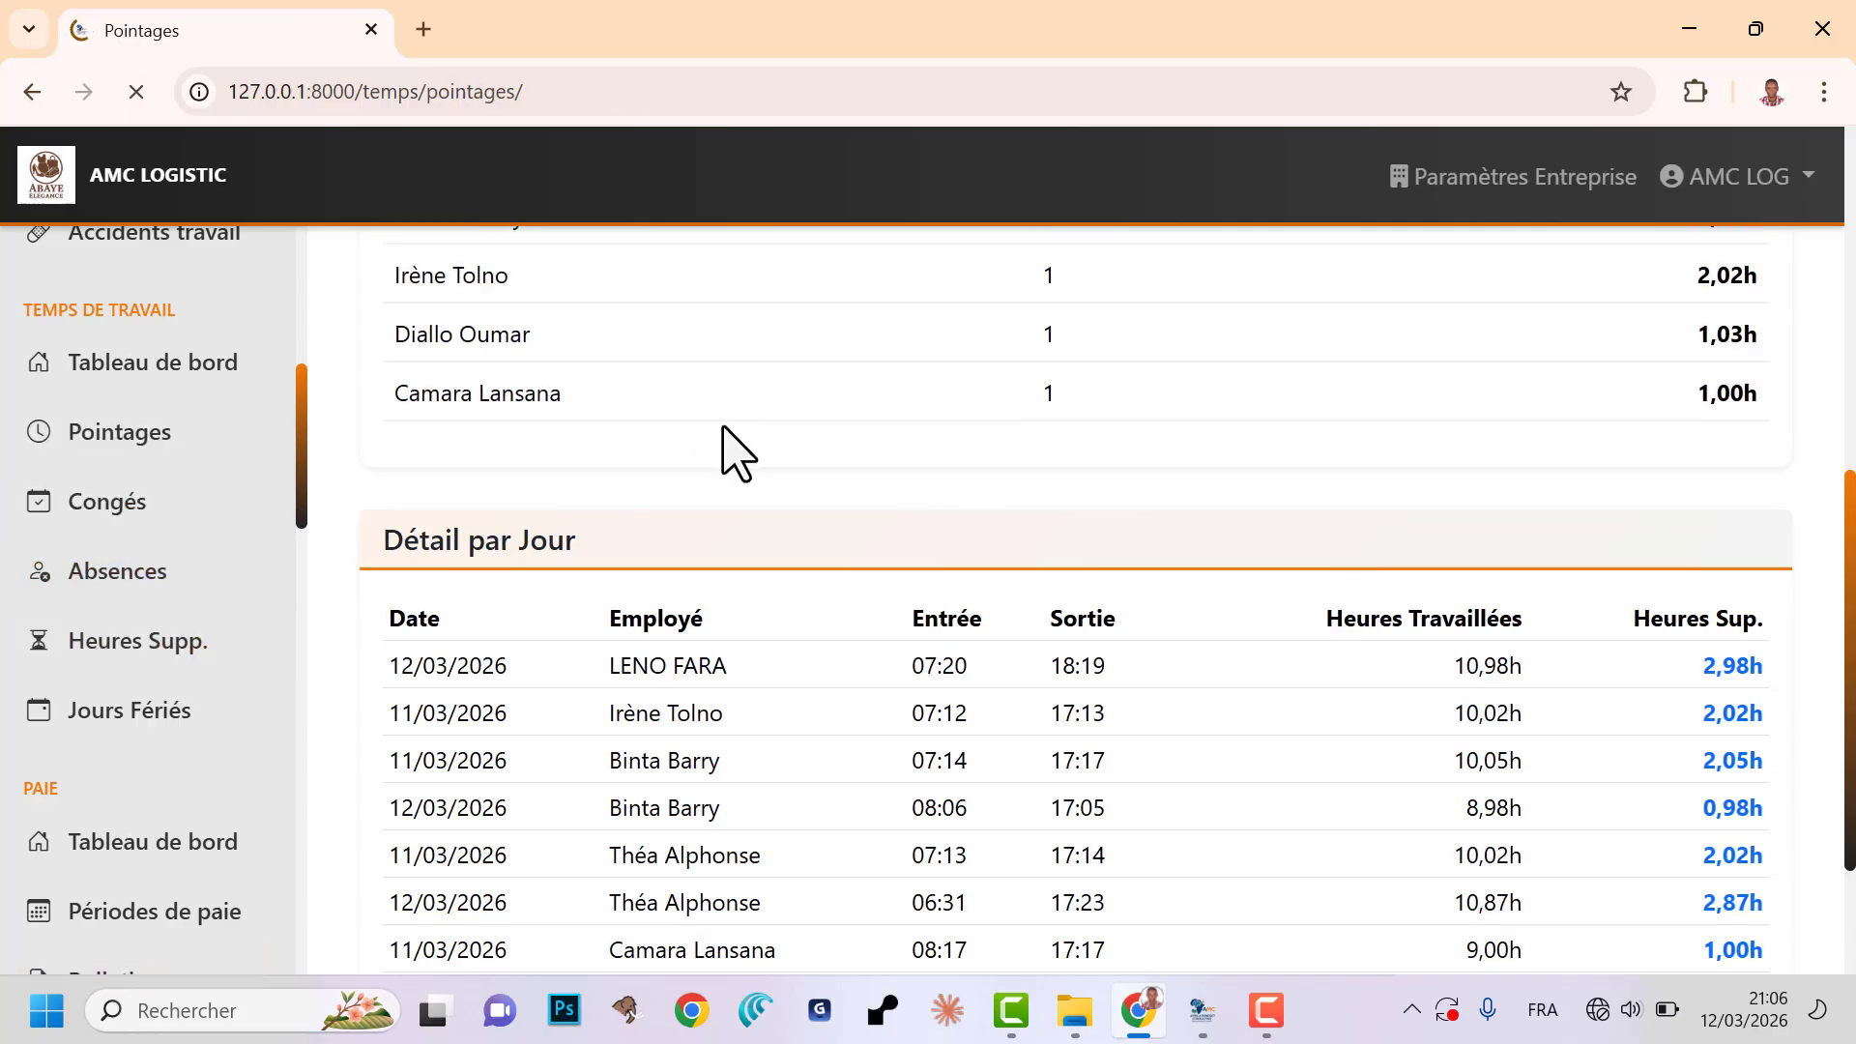
click(1583, 360)
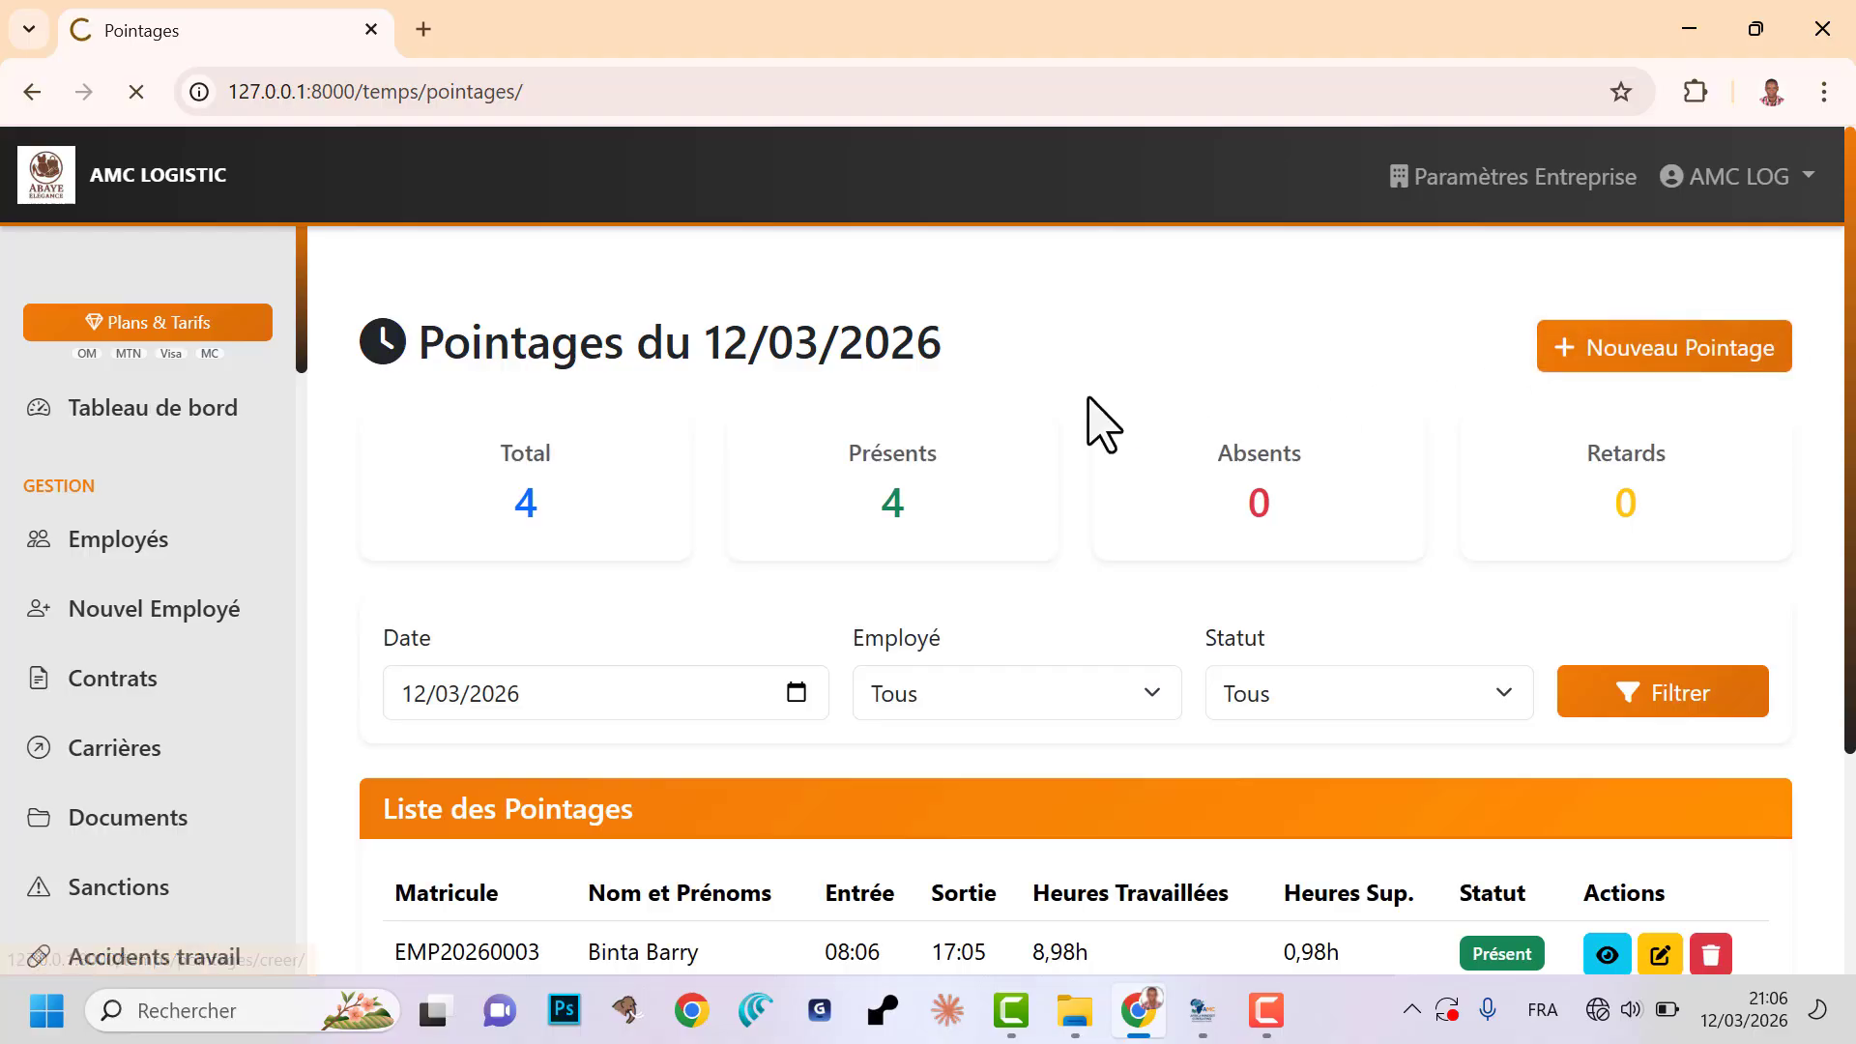
click(618, 513)
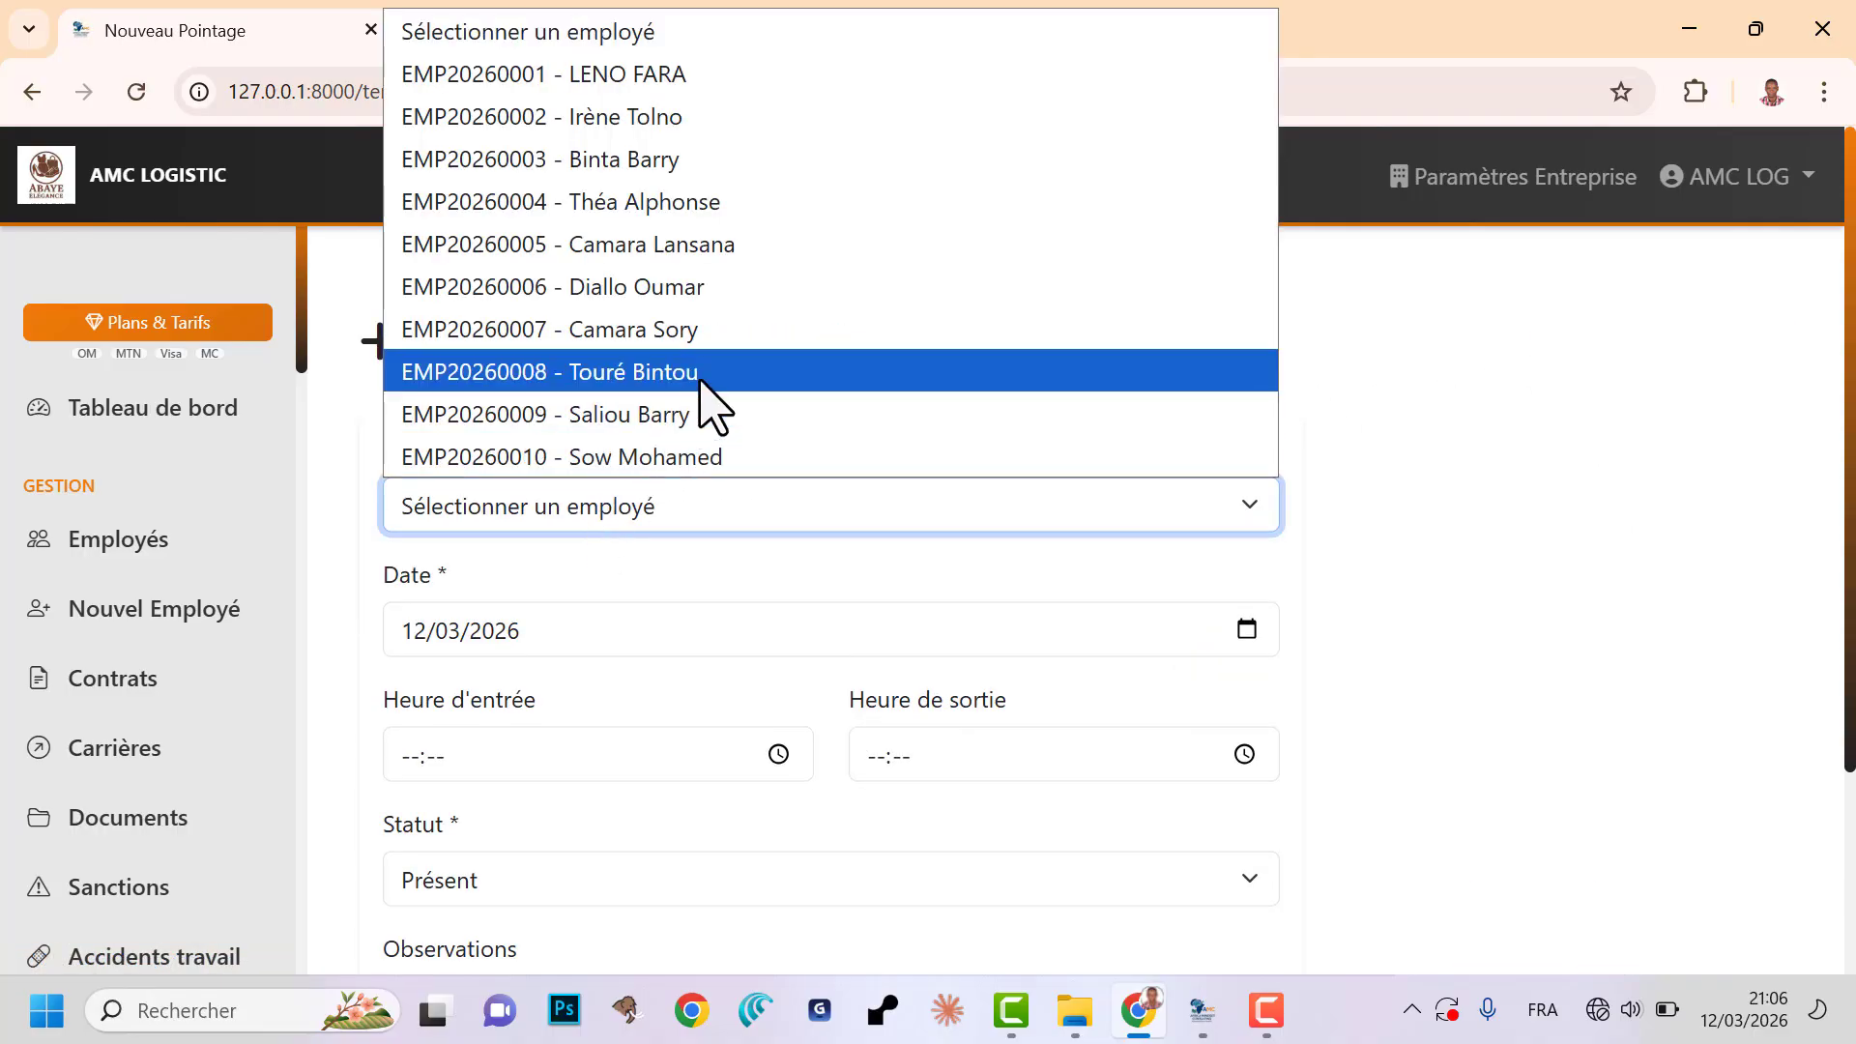
click(688, 246)
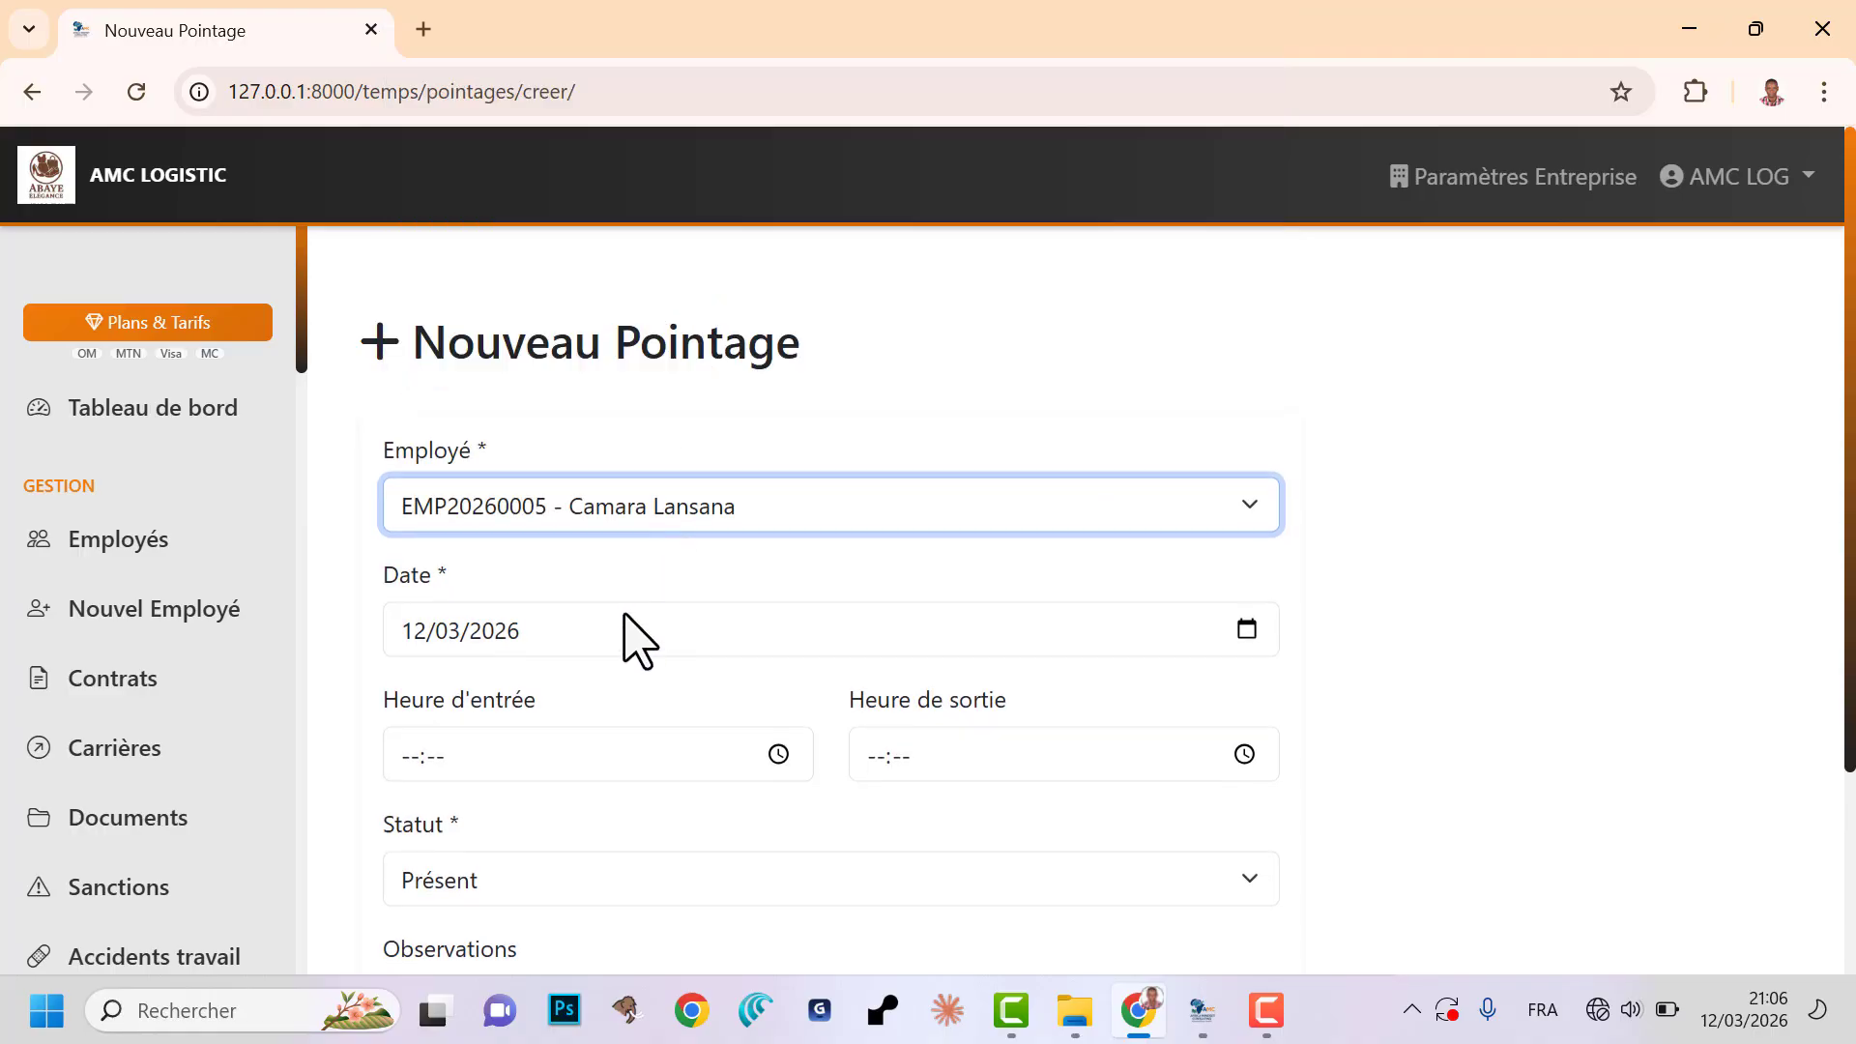
- Set the attendance record's entry time (Heure d'entrée) to 07:12
click(778, 754)
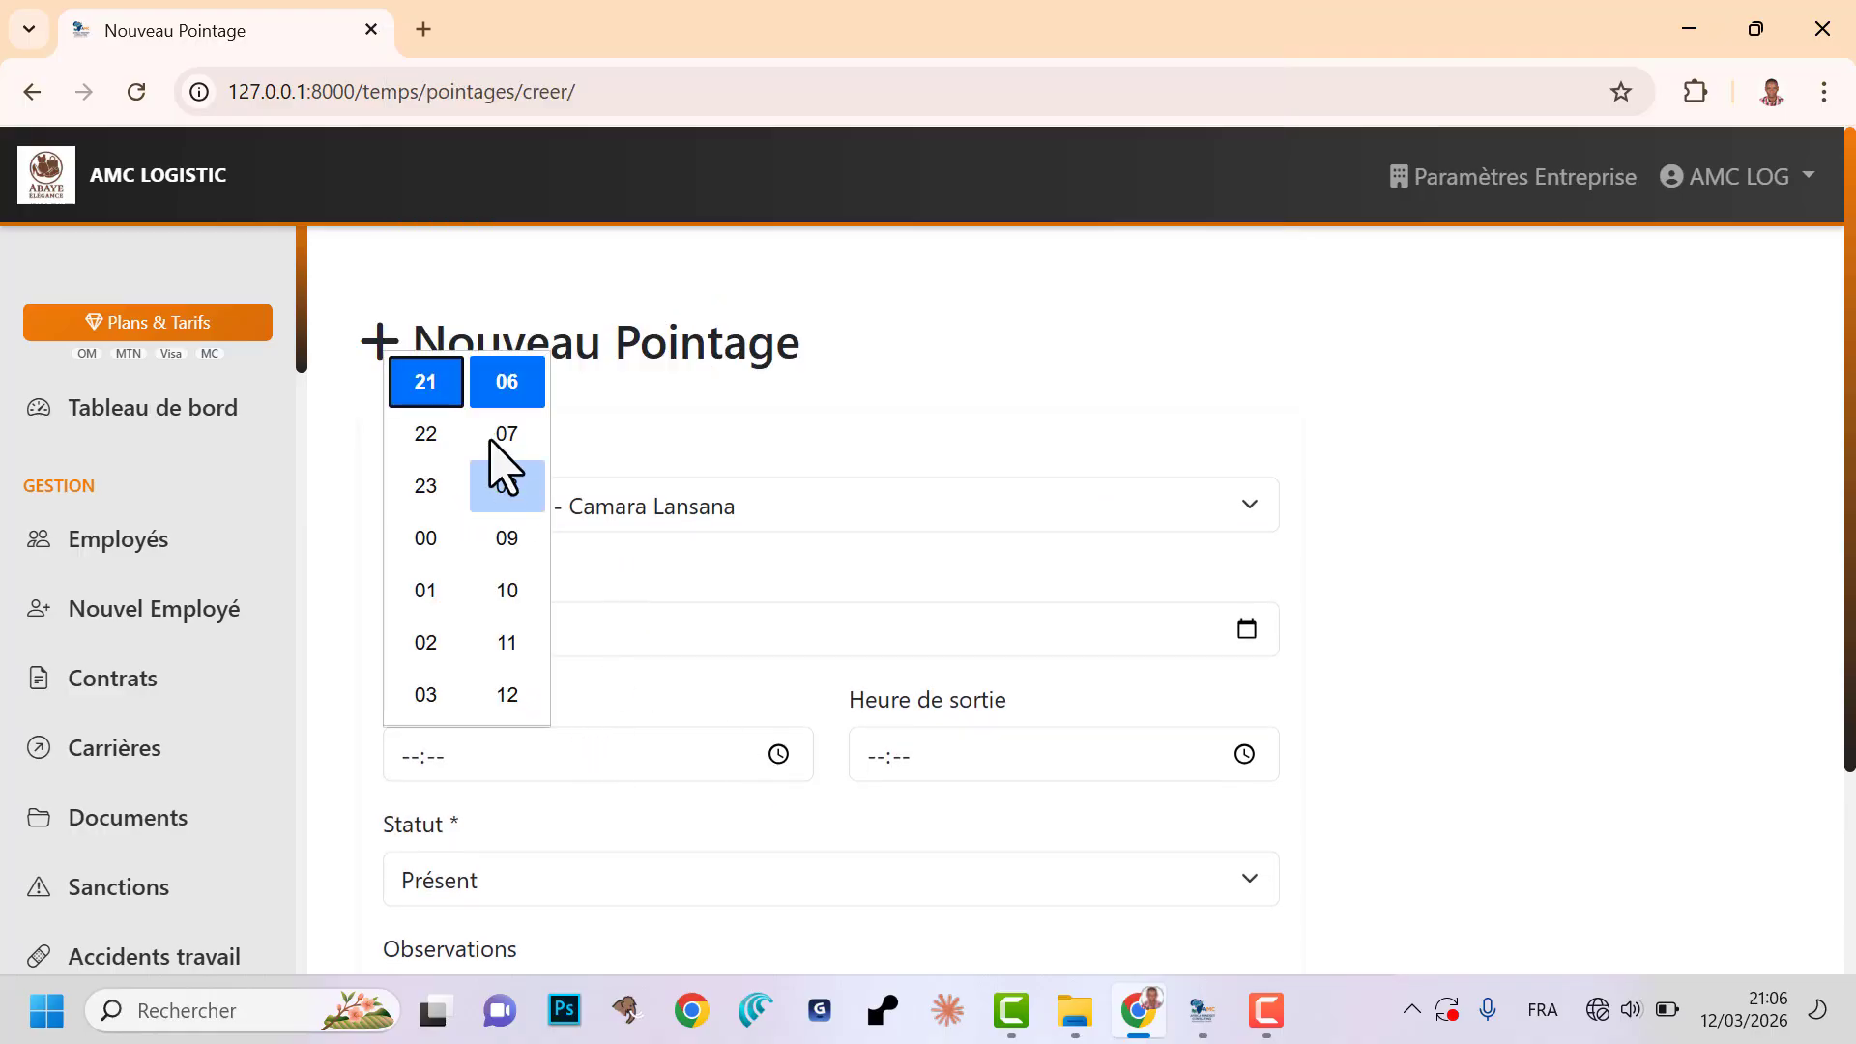
scroll(495, 459, down, 2)
scroll(450, 446, up, 10)
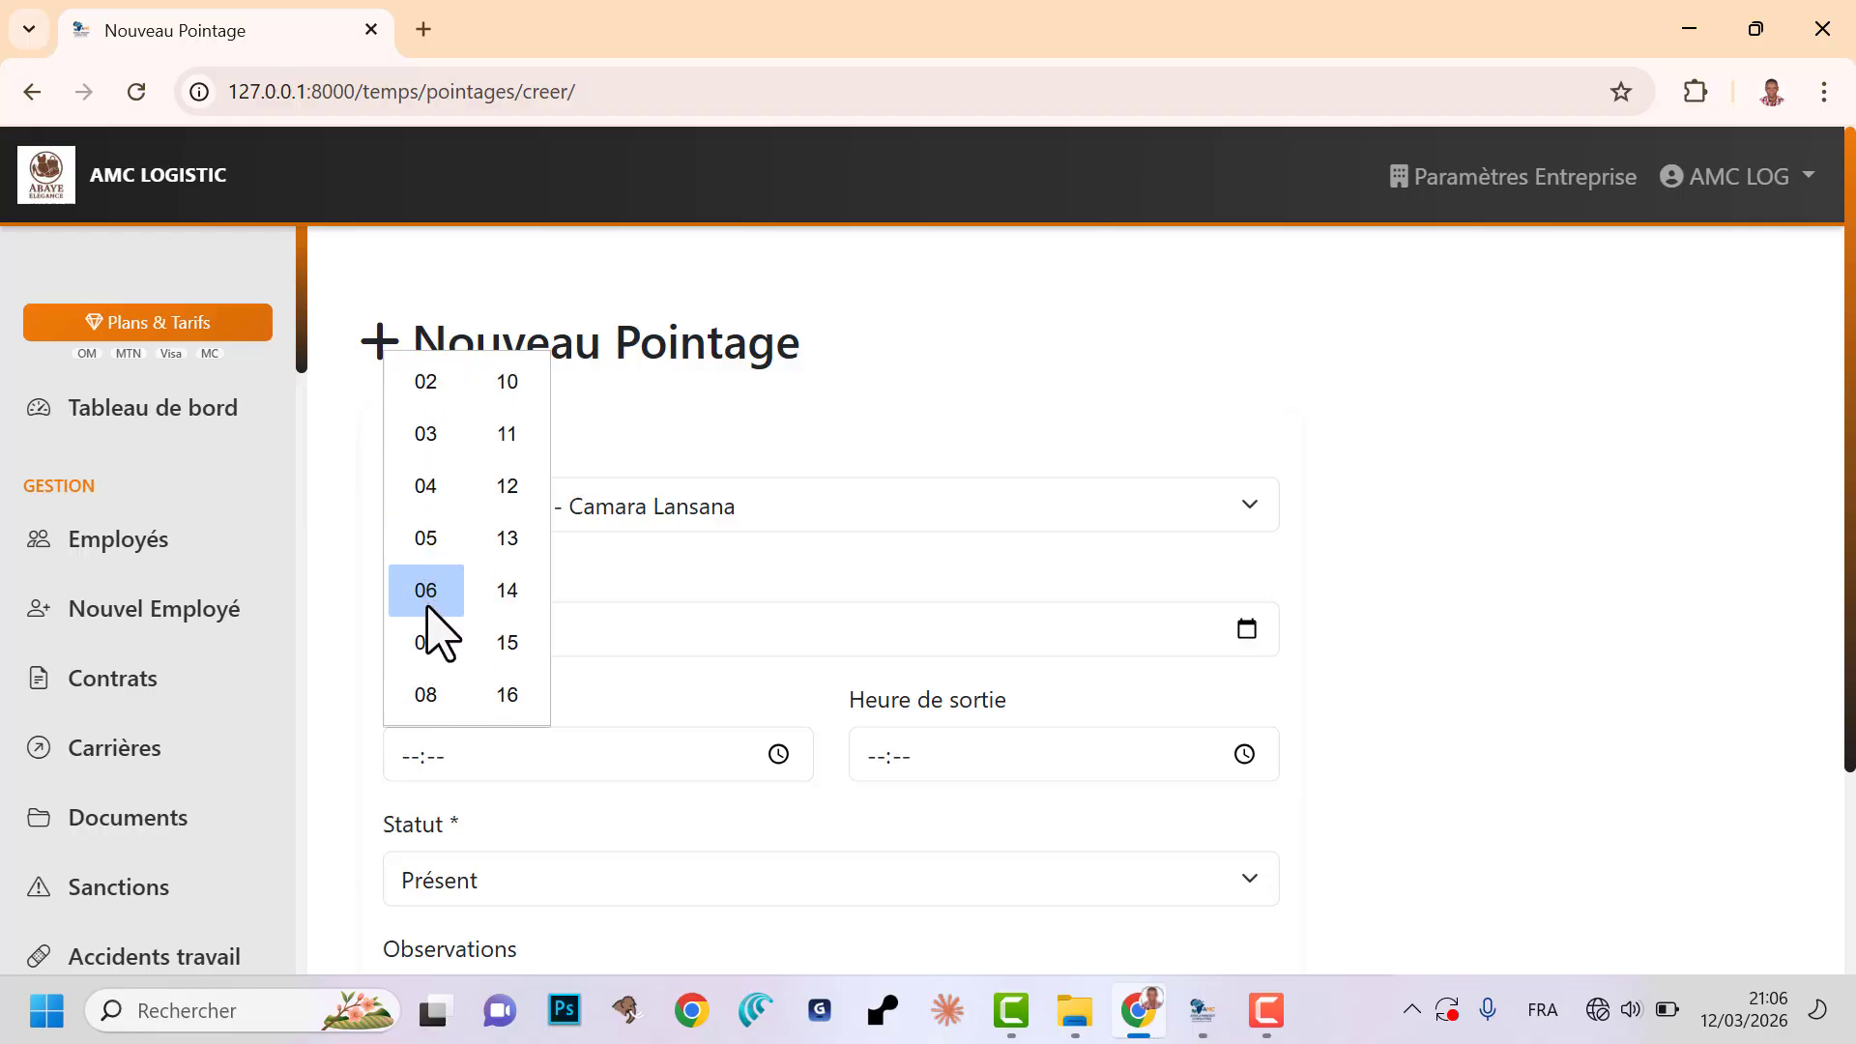
click(430, 638)
click(507, 493)
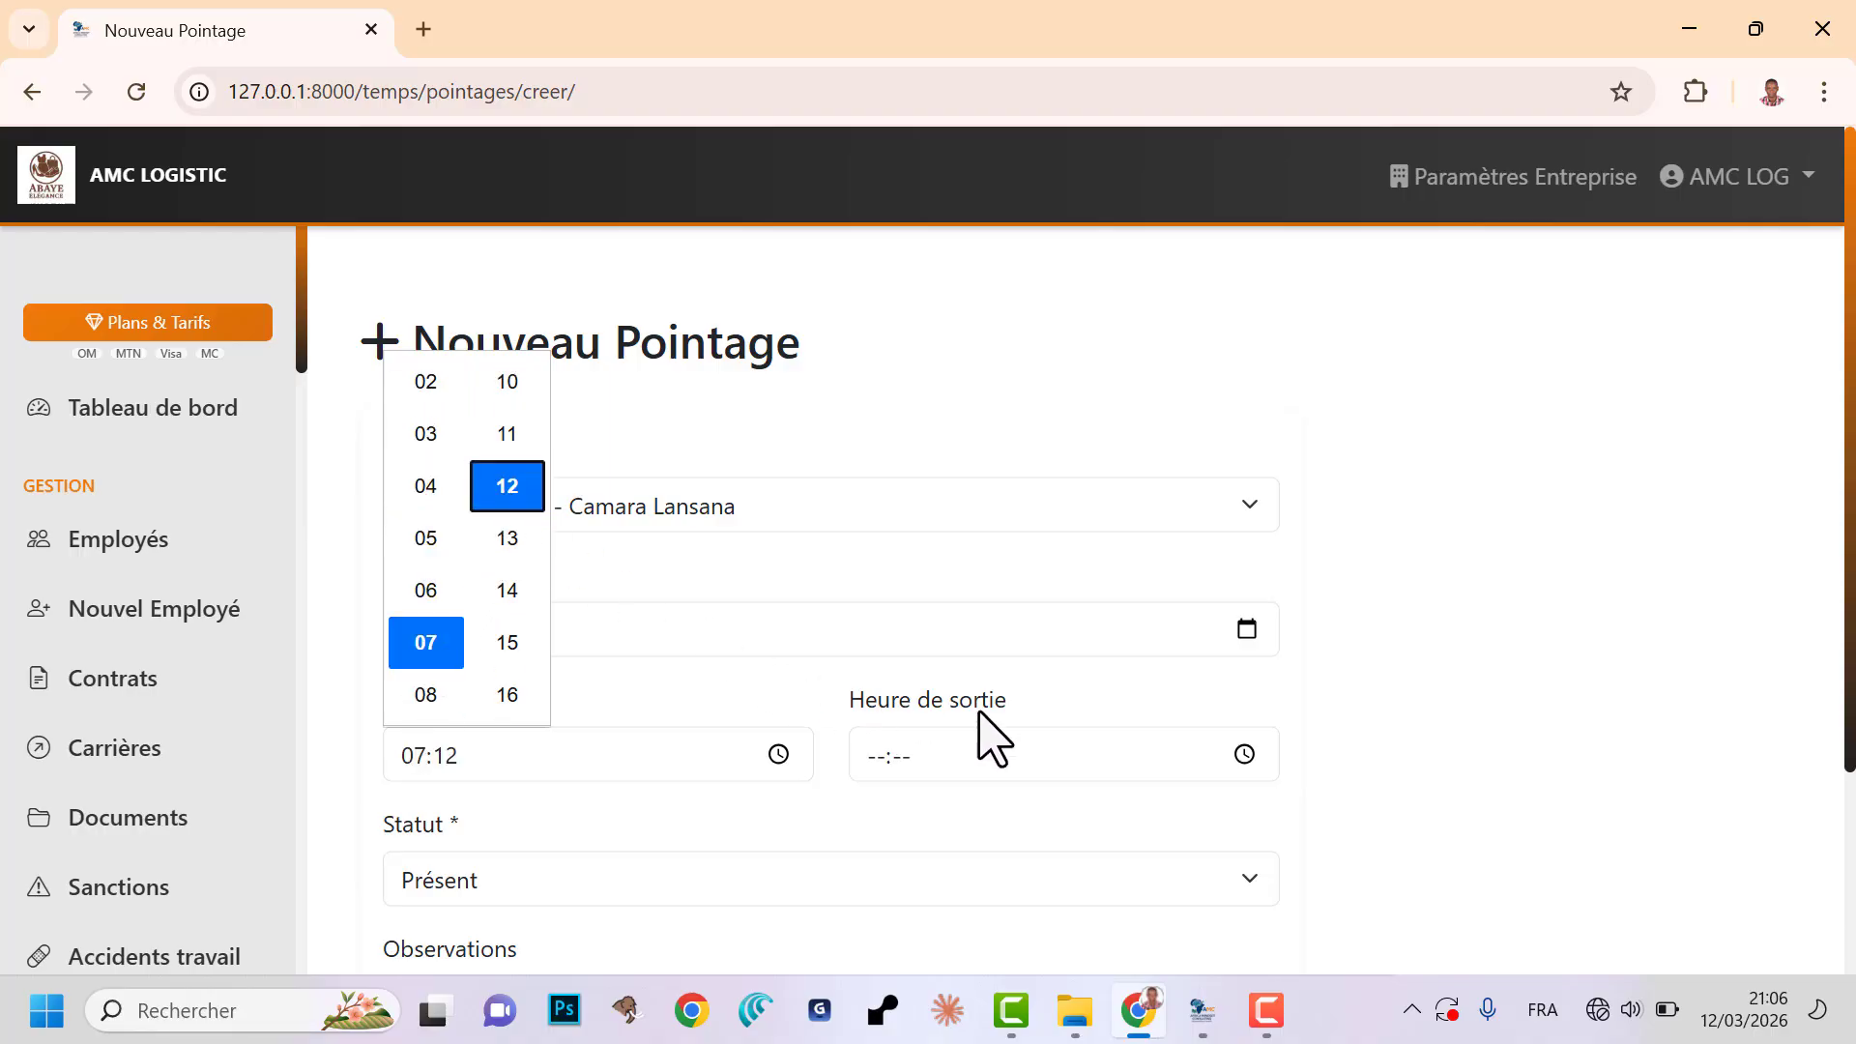
- Set the exit time (Heure de sortie) to 18:07 and save the attendance record
click(1246, 754)
click(1245, 754)
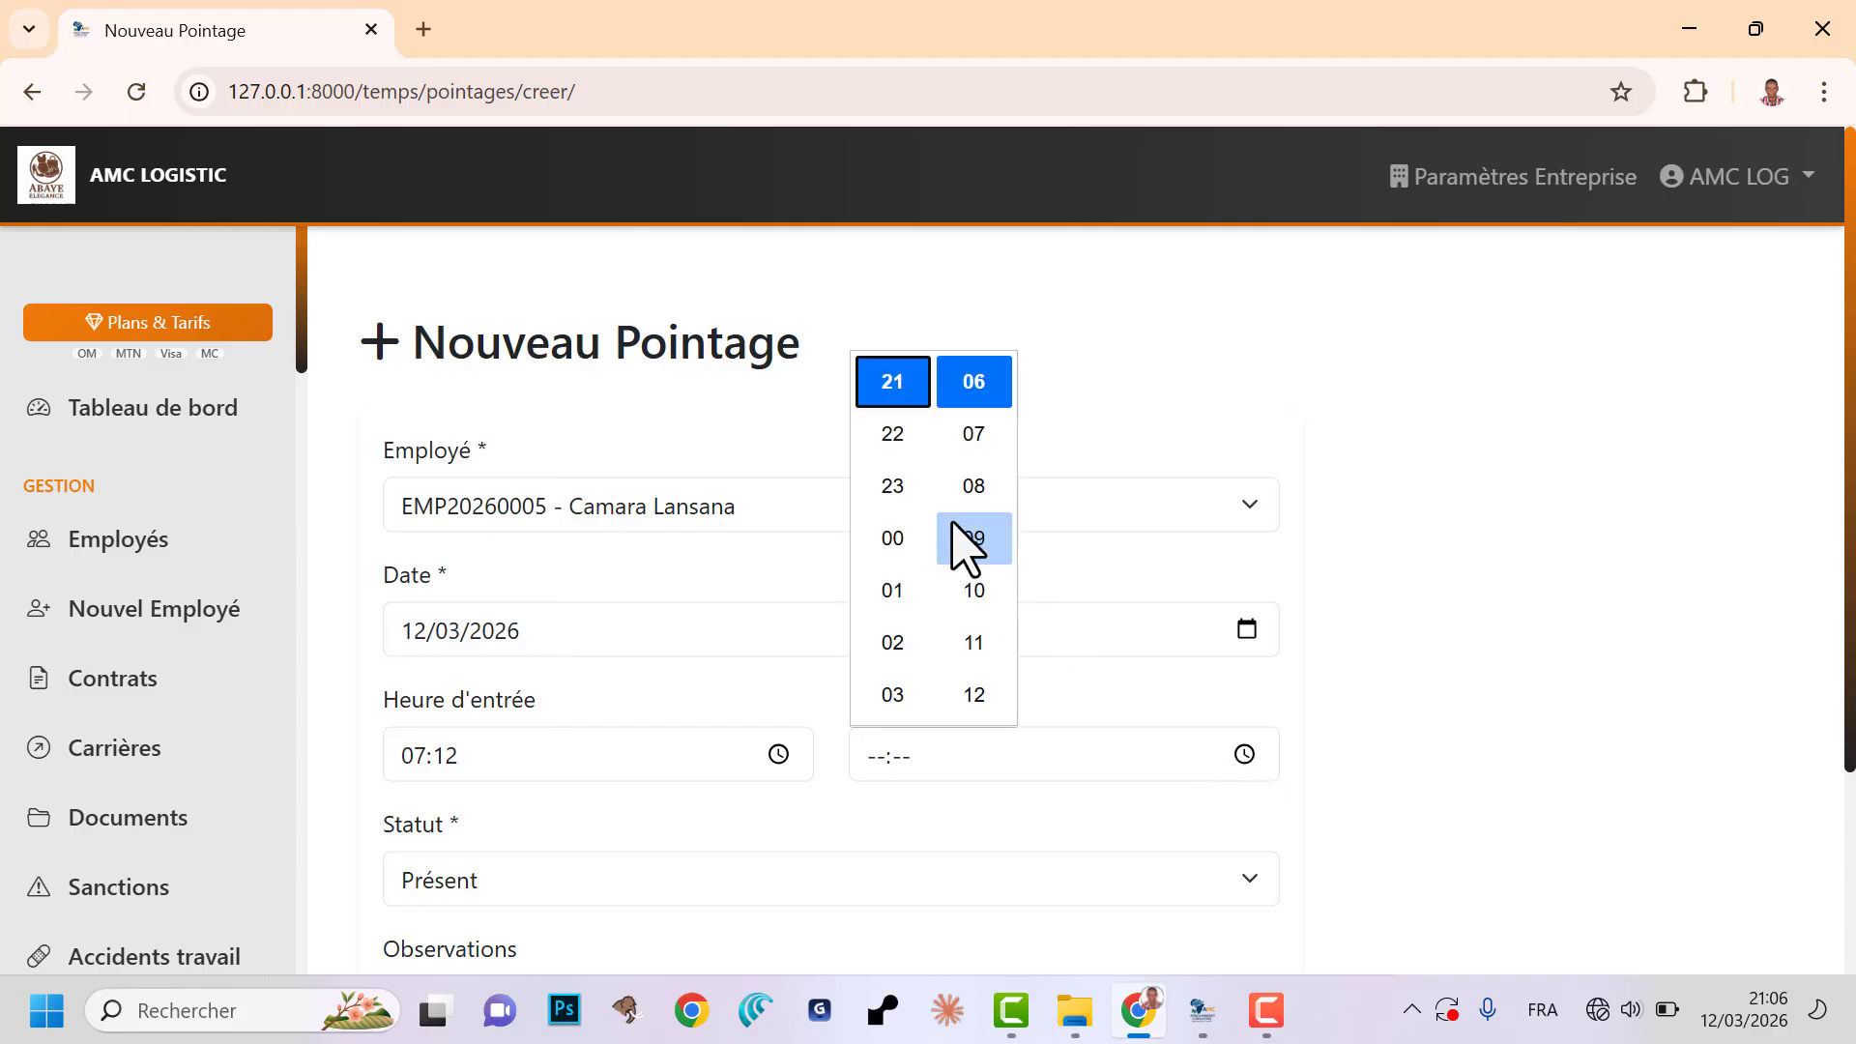
scroll(904, 503, up, 2)
click(893, 435)
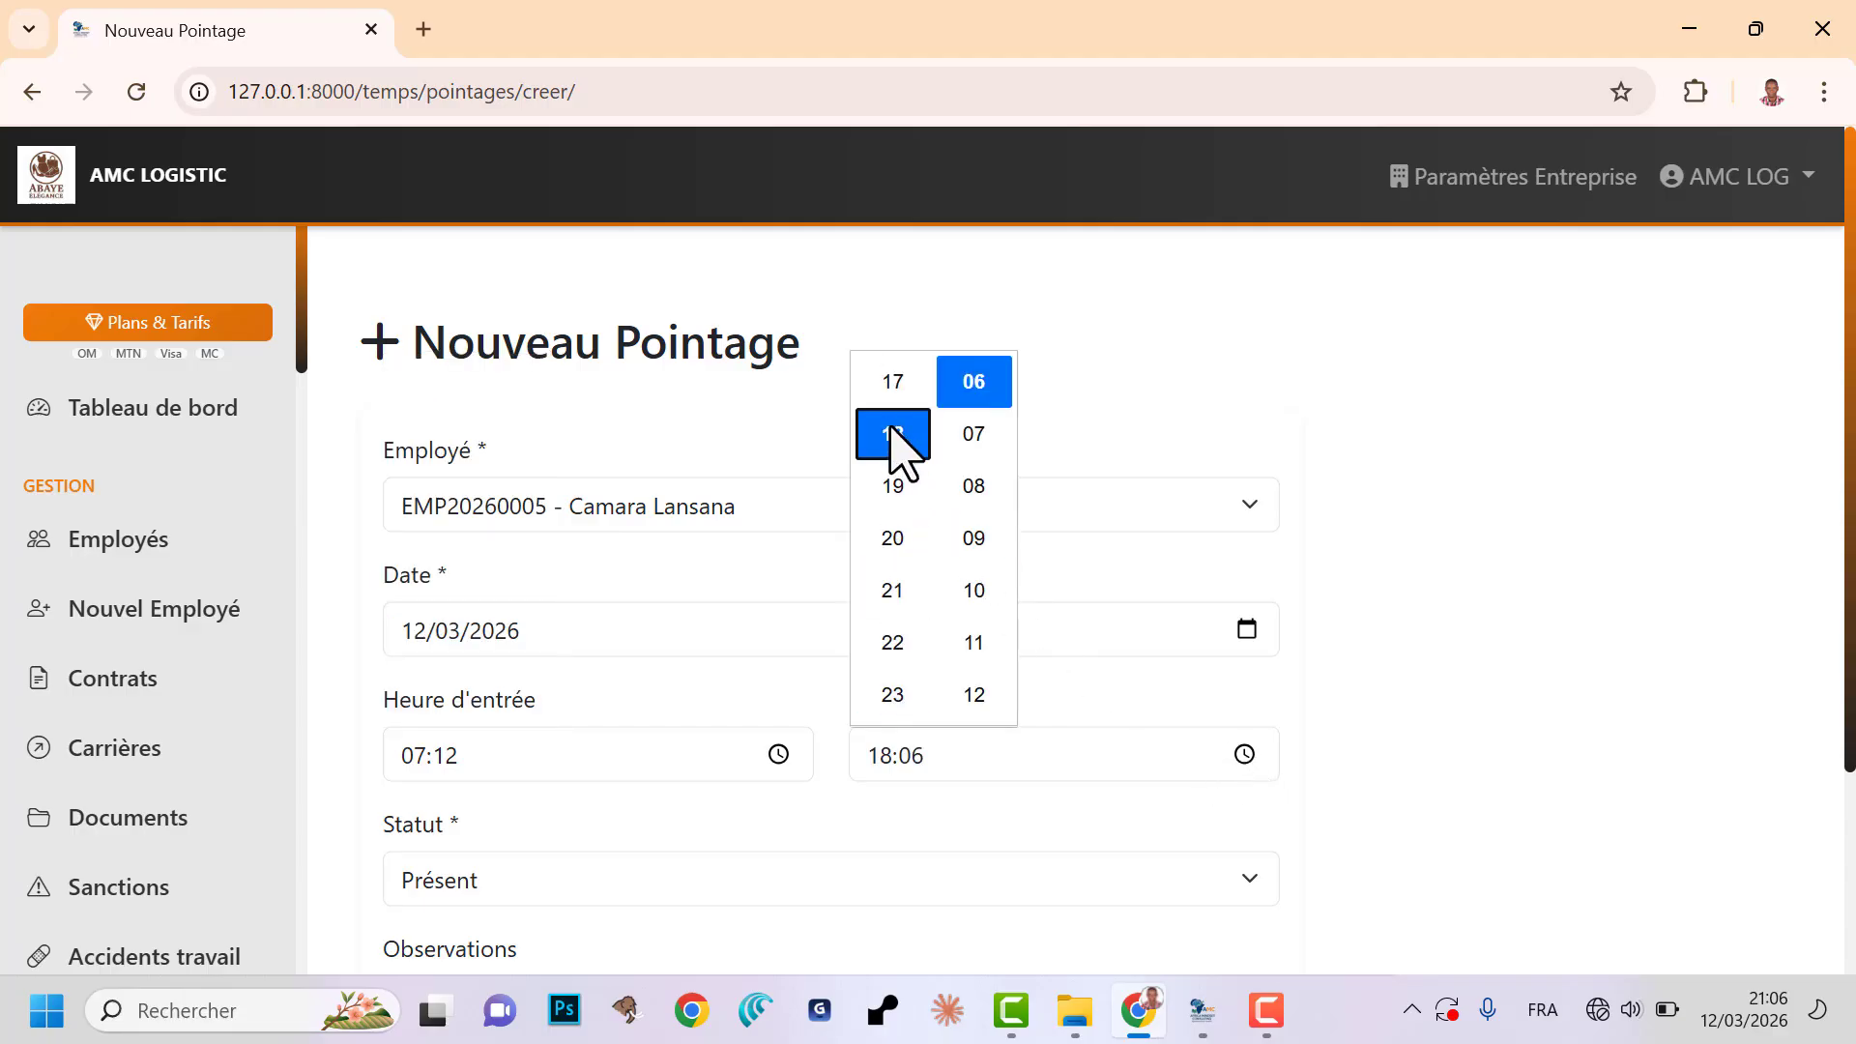
click(973, 440)
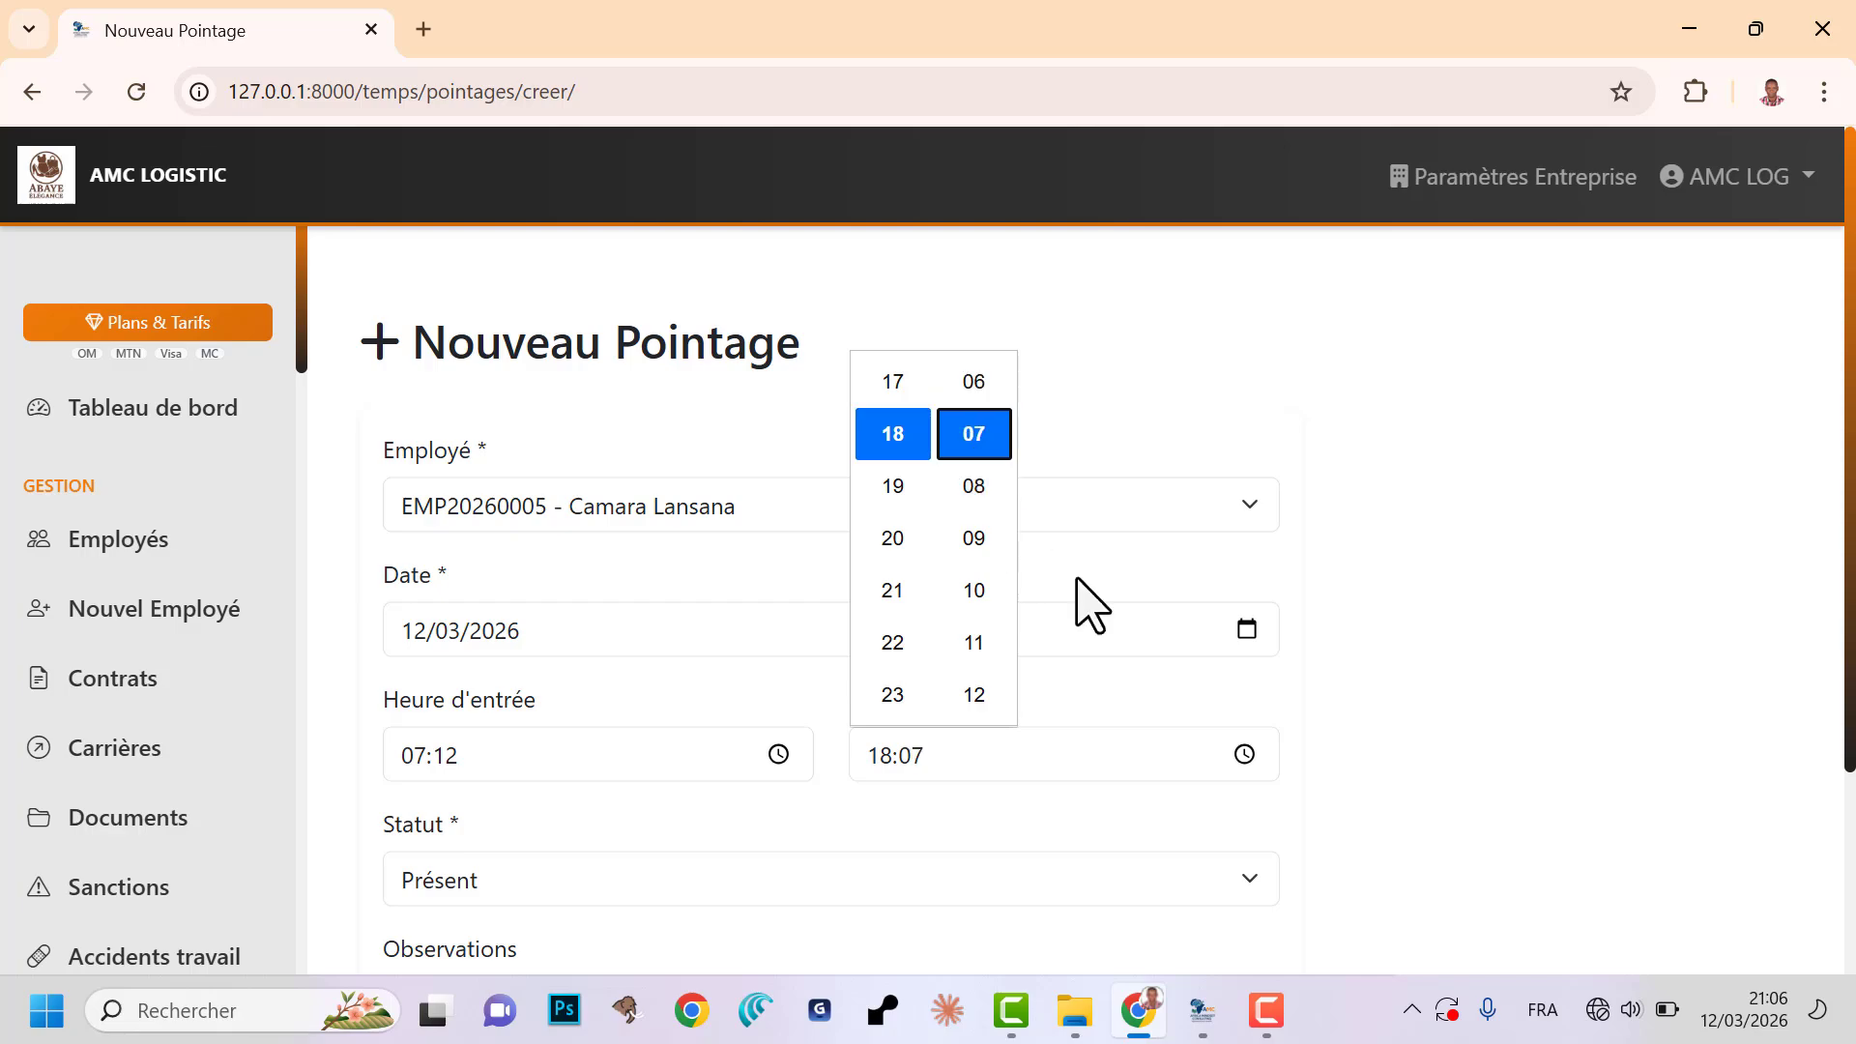
click(1480, 696)
scroll(1431, 717, down, 3)
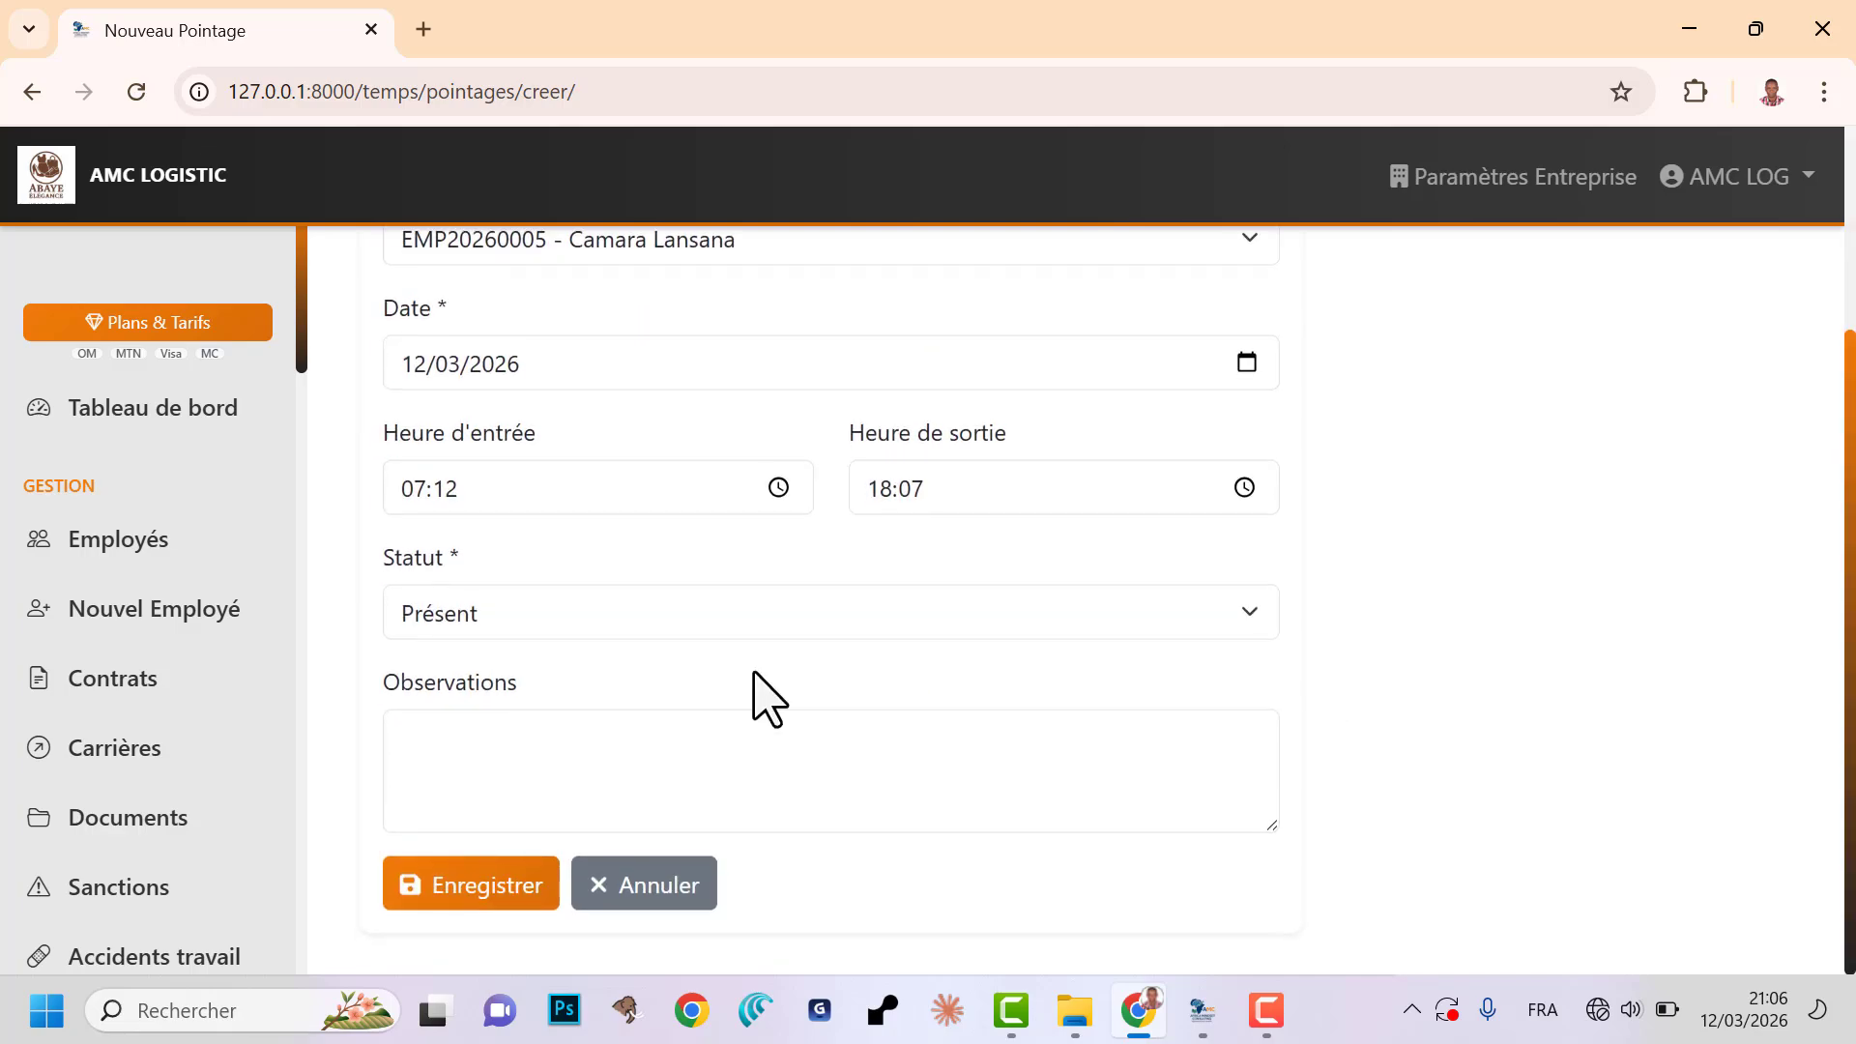
click(493, 899)
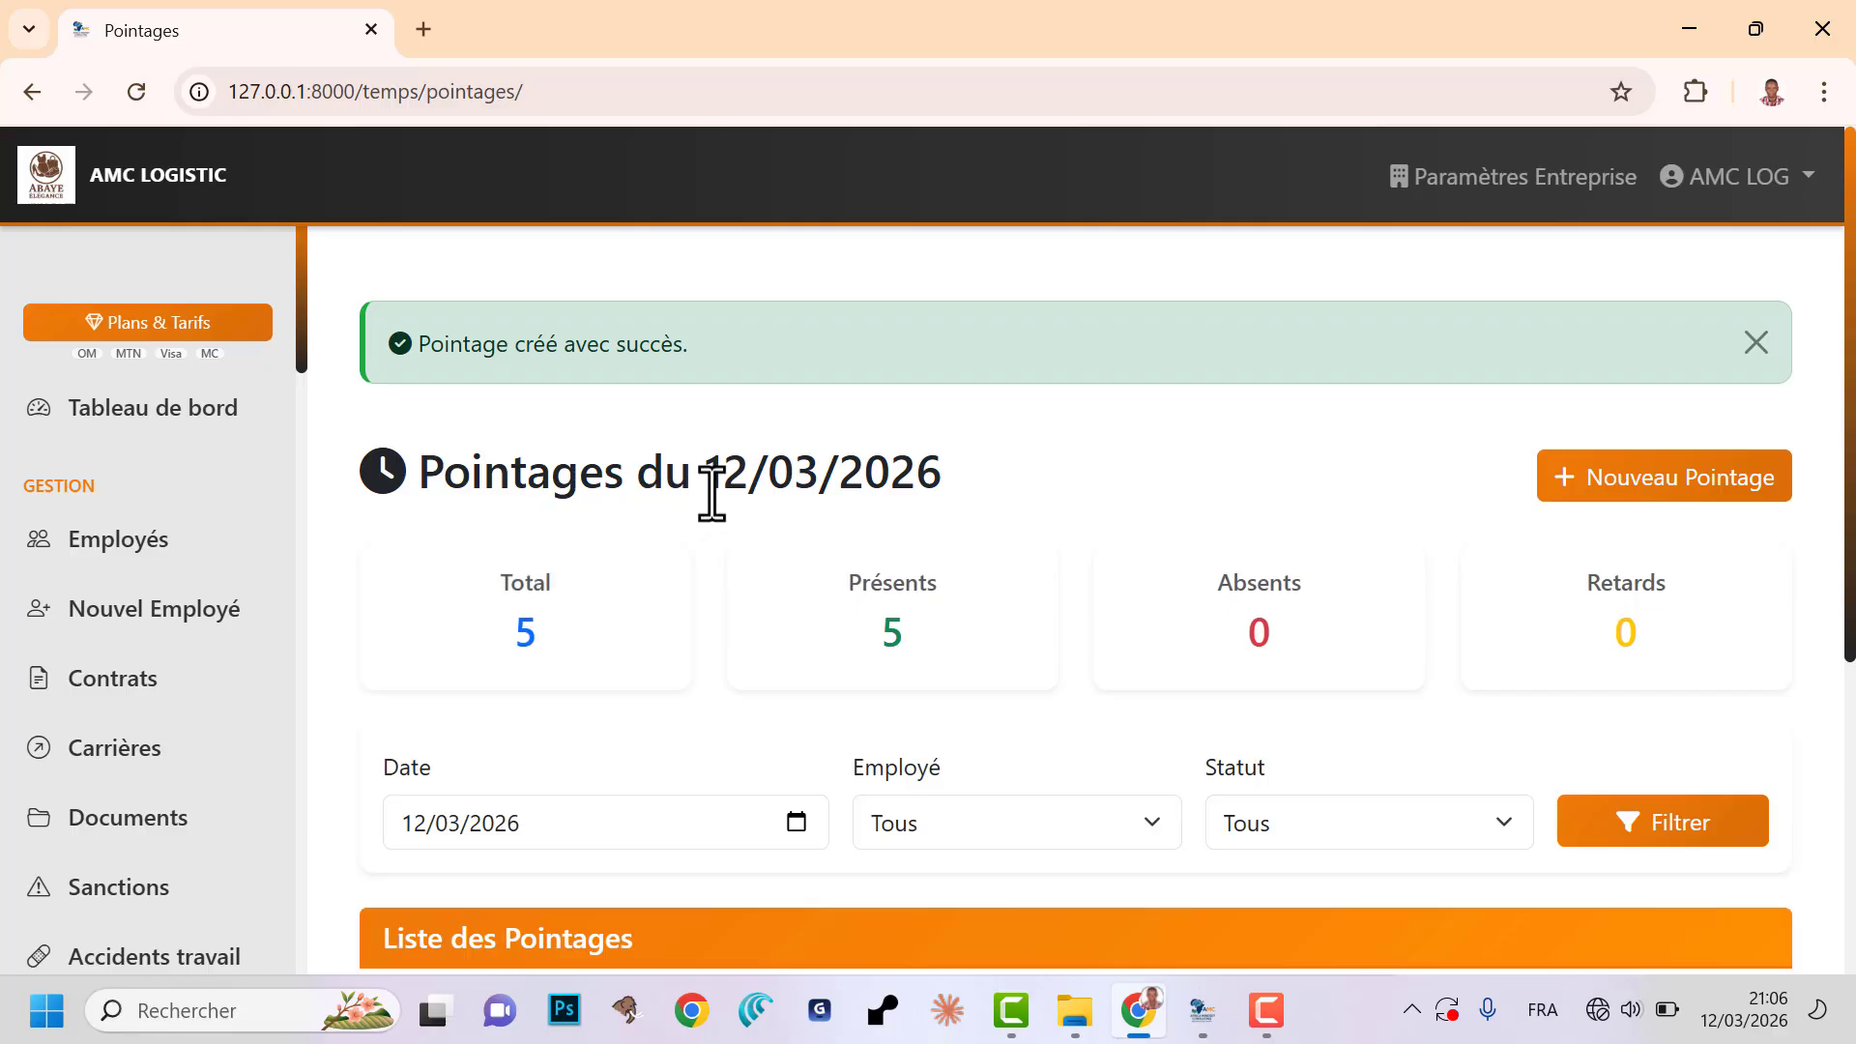
- Check the new record in the day's attendance list, and examine the employee's overtime in the Heures Supplémentaires report
drag(733, 479, 1045, 531)
scroll(1035, 531, down, 5)
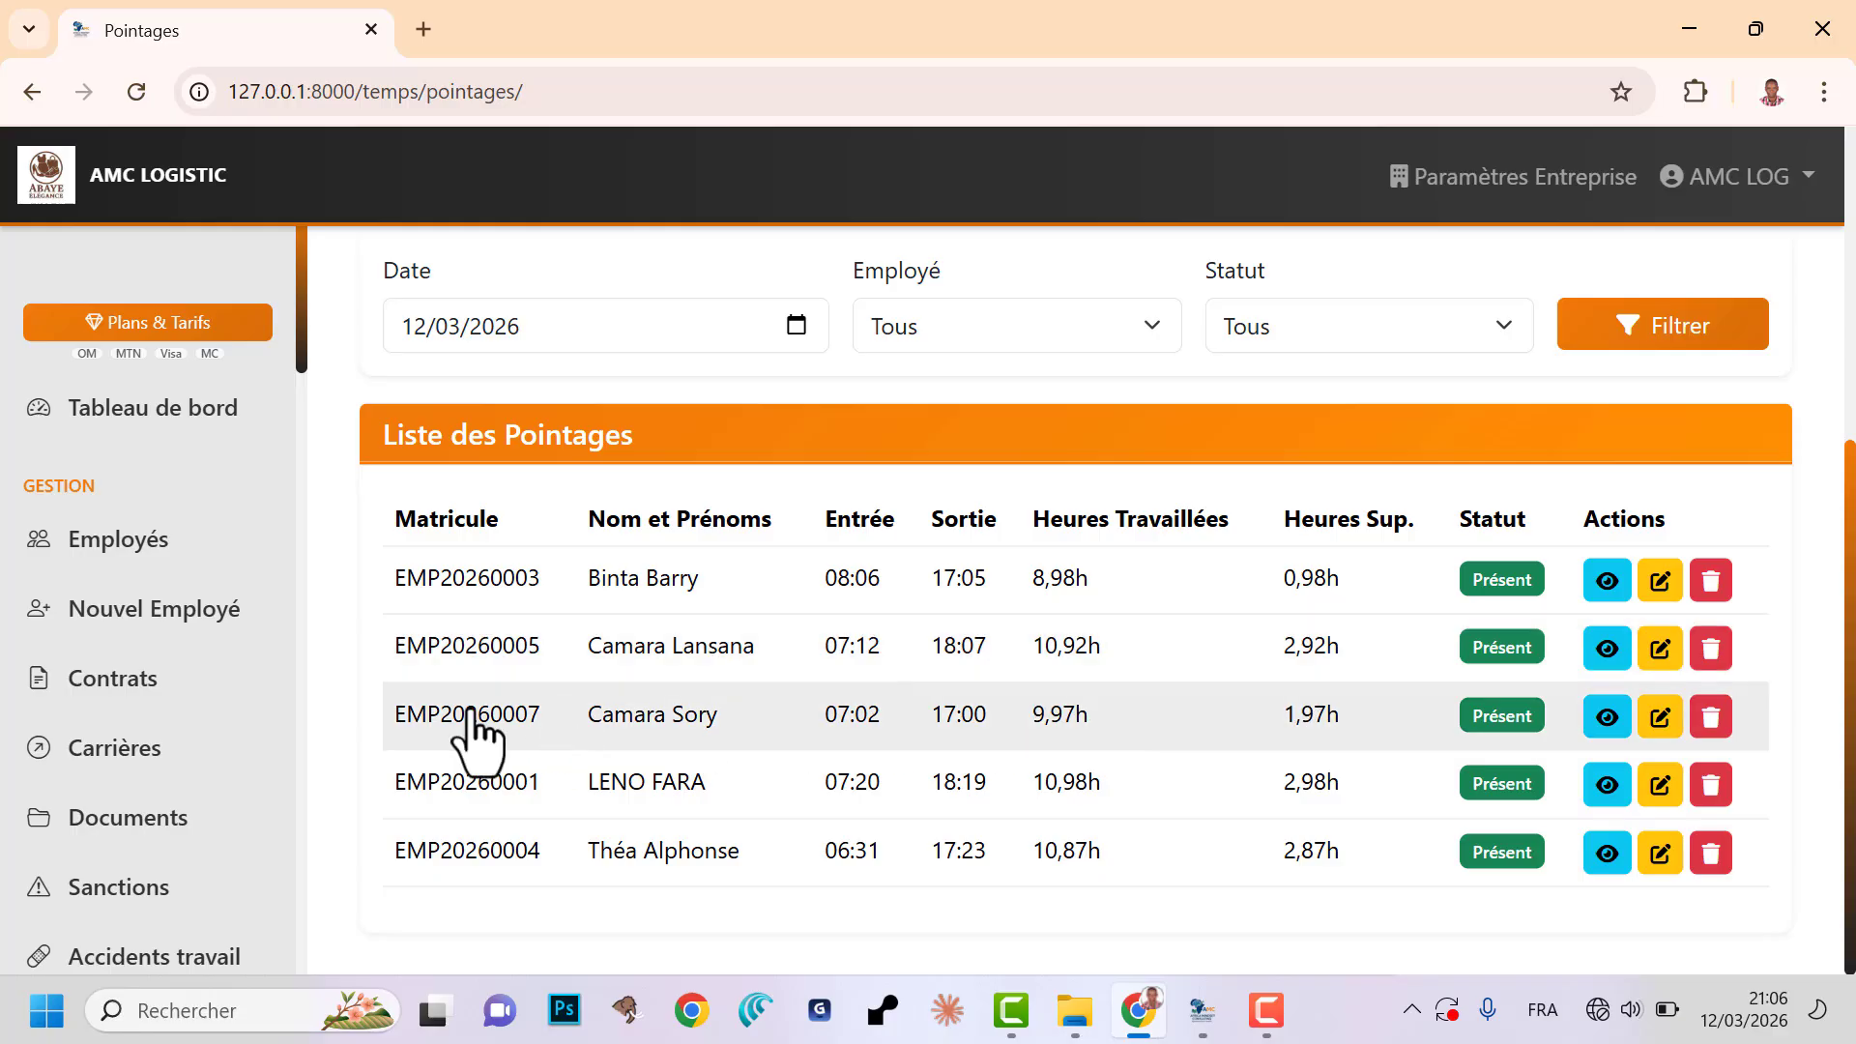
scroll(218, 723, down, 7)
scroll(207, 720, down, 10)
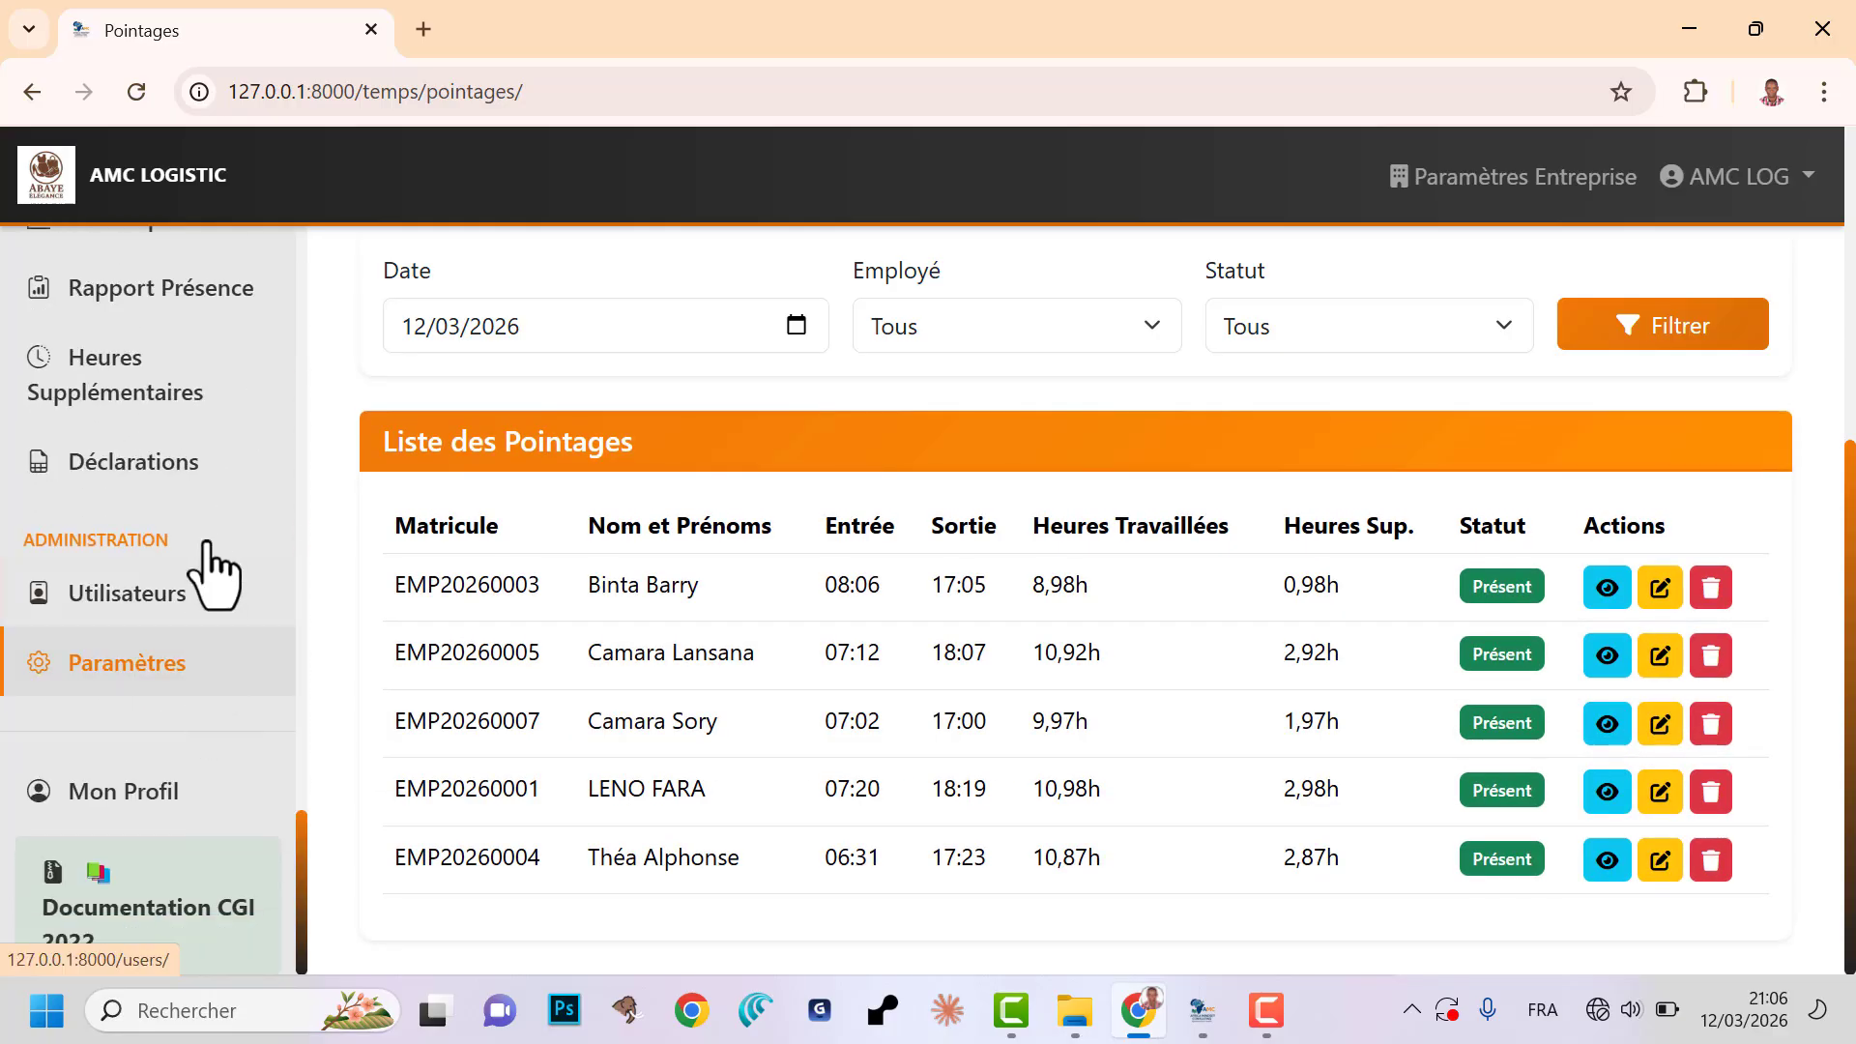
click(145, 389)
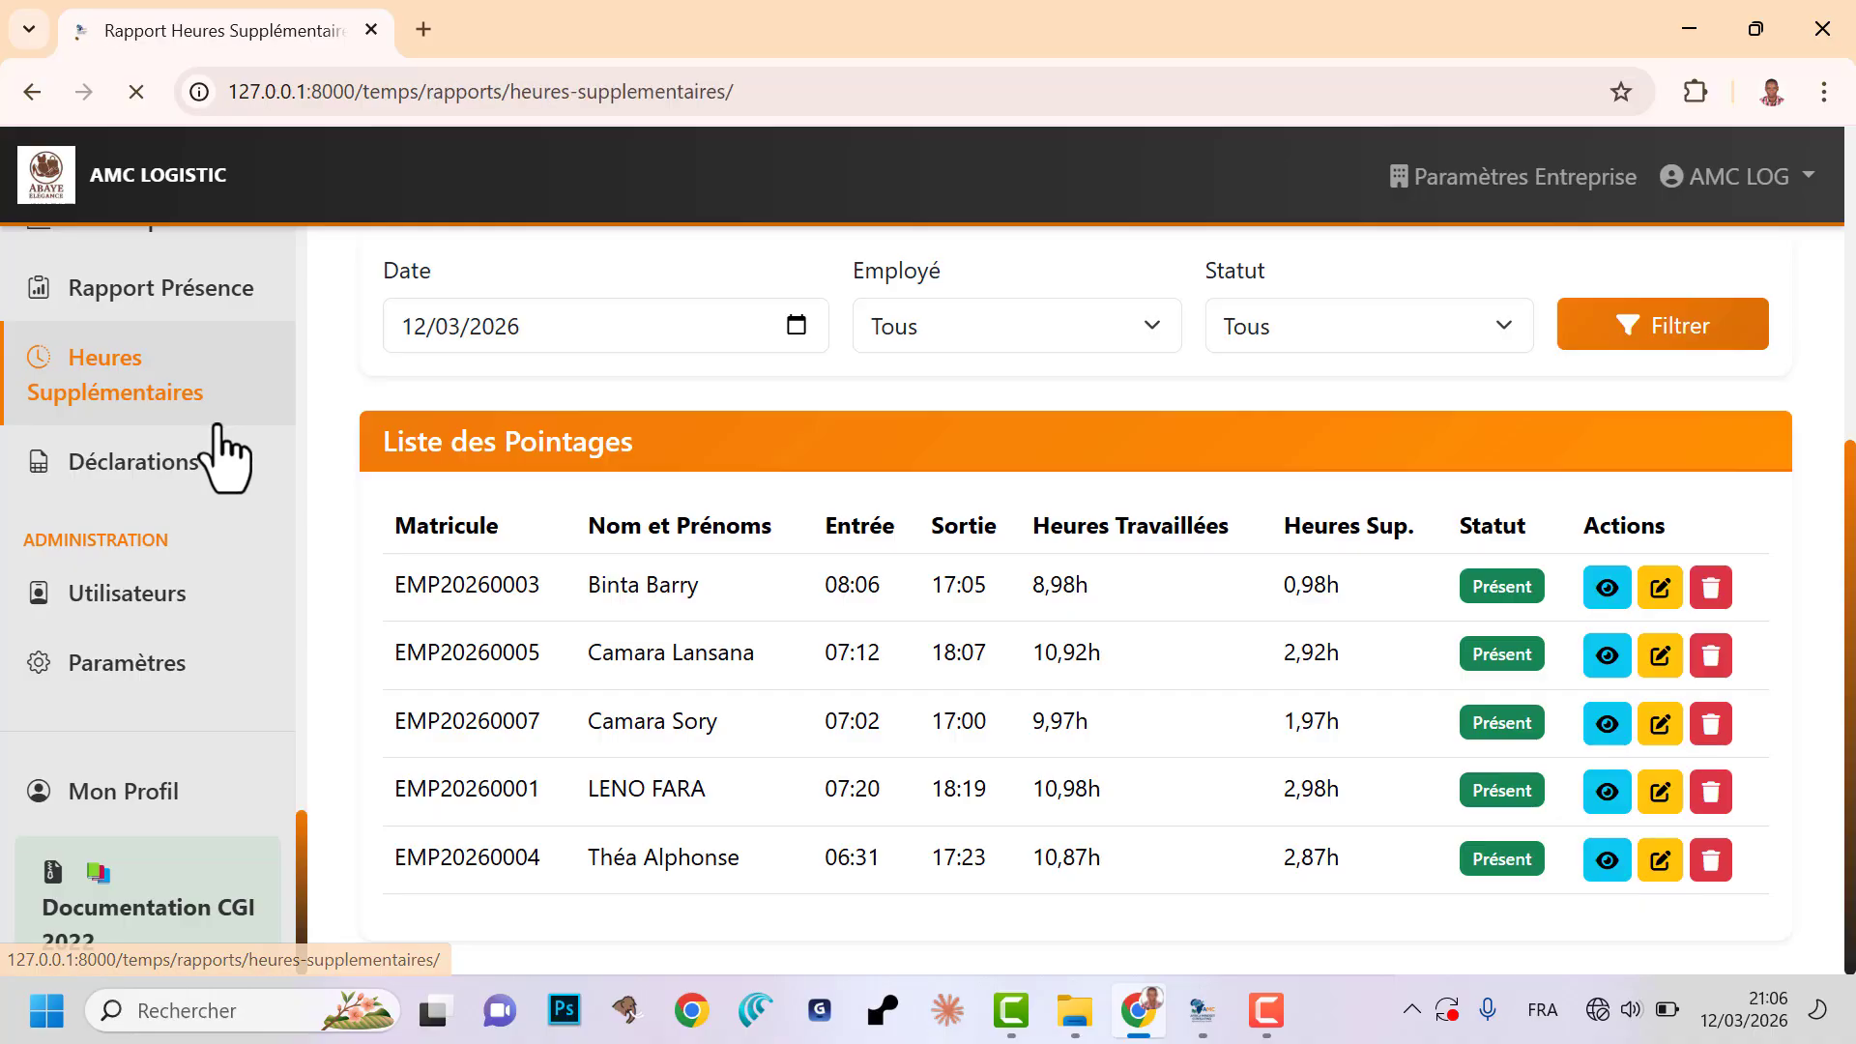
scroll(774, 648, down, 8)
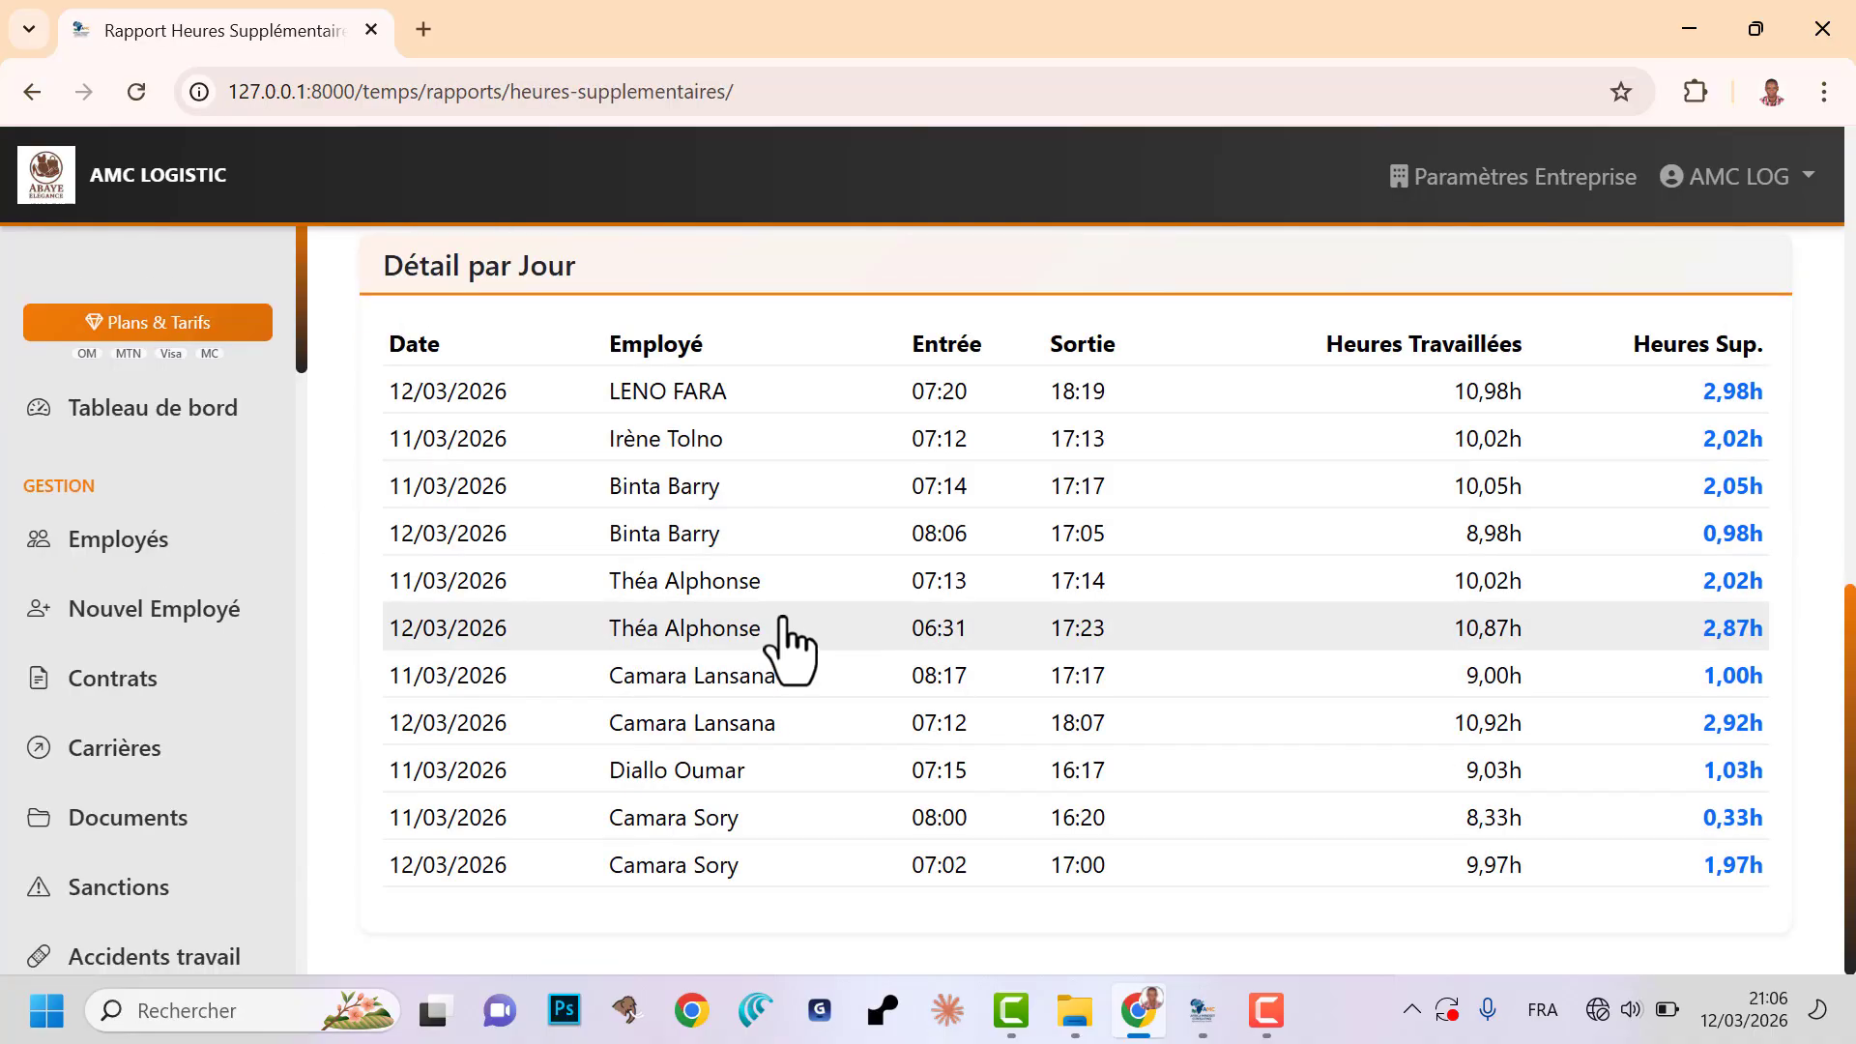
scroll(786, 651, up, 8)
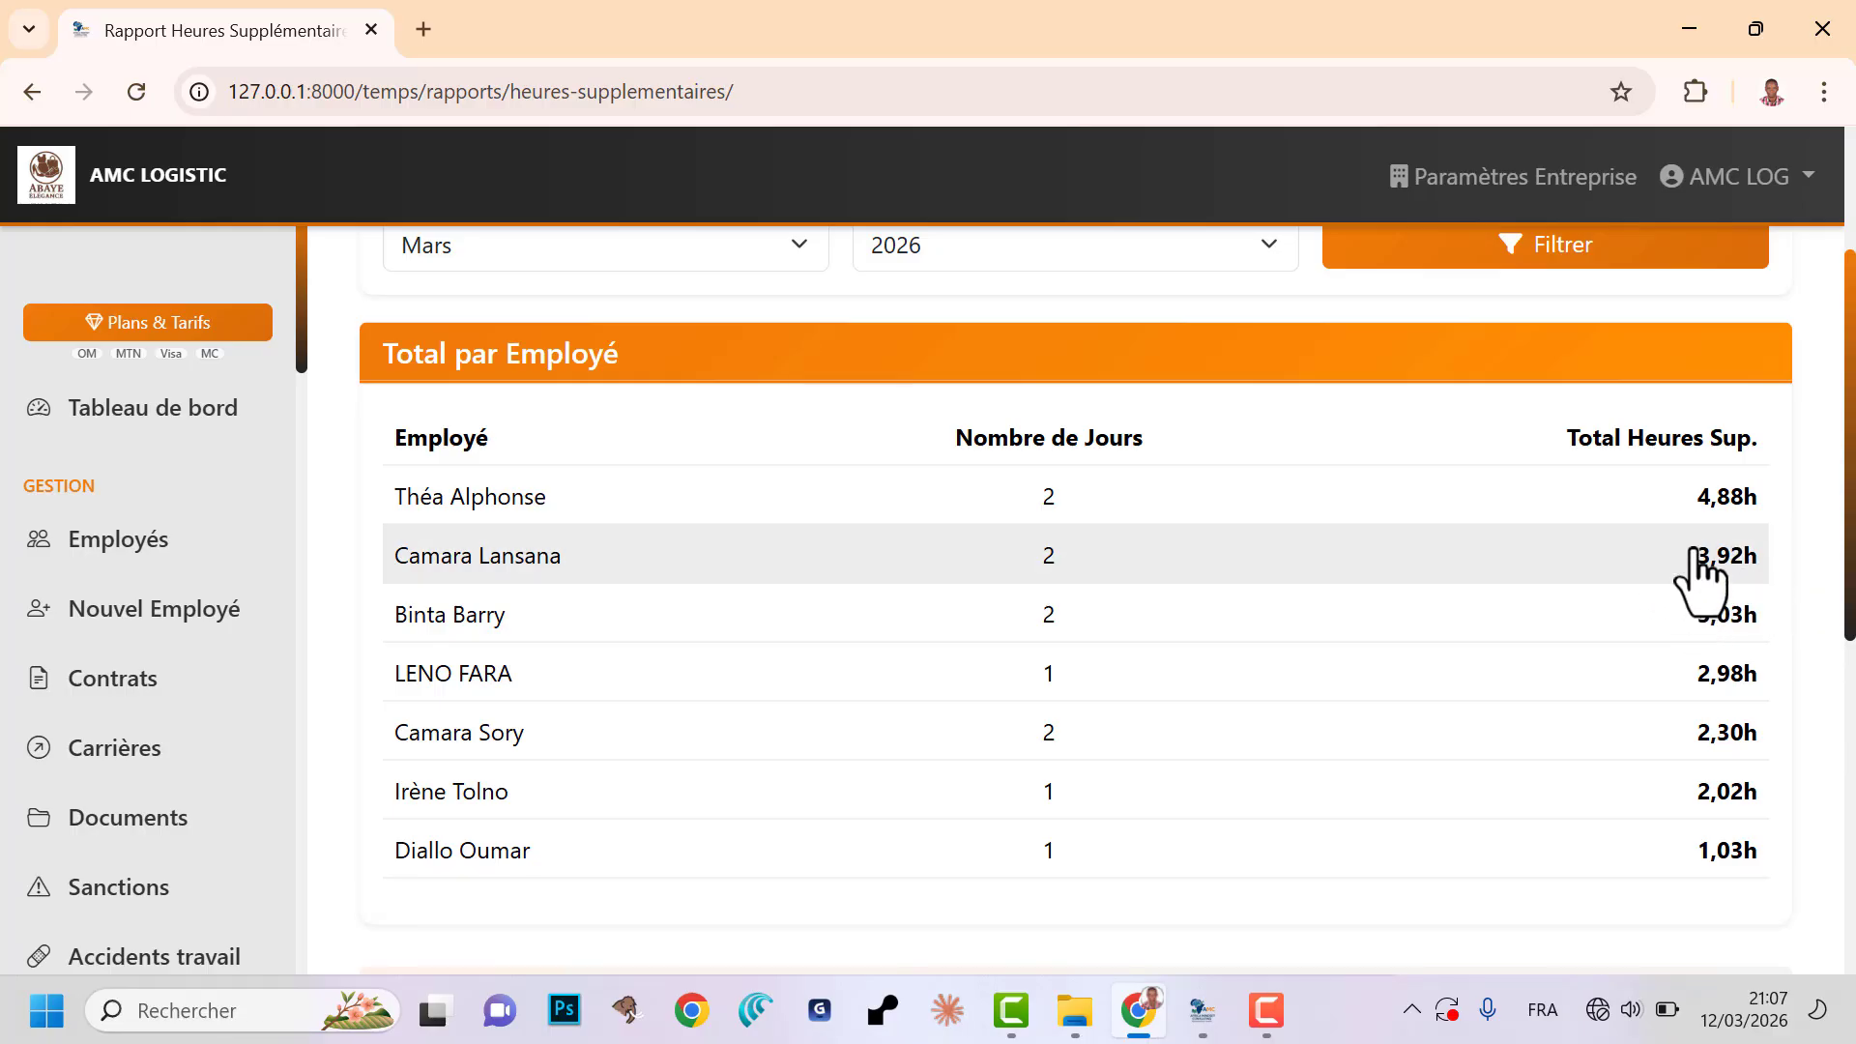
- Open the profile of the first employee in the Employés list
scroll(222, 730, down, 6)
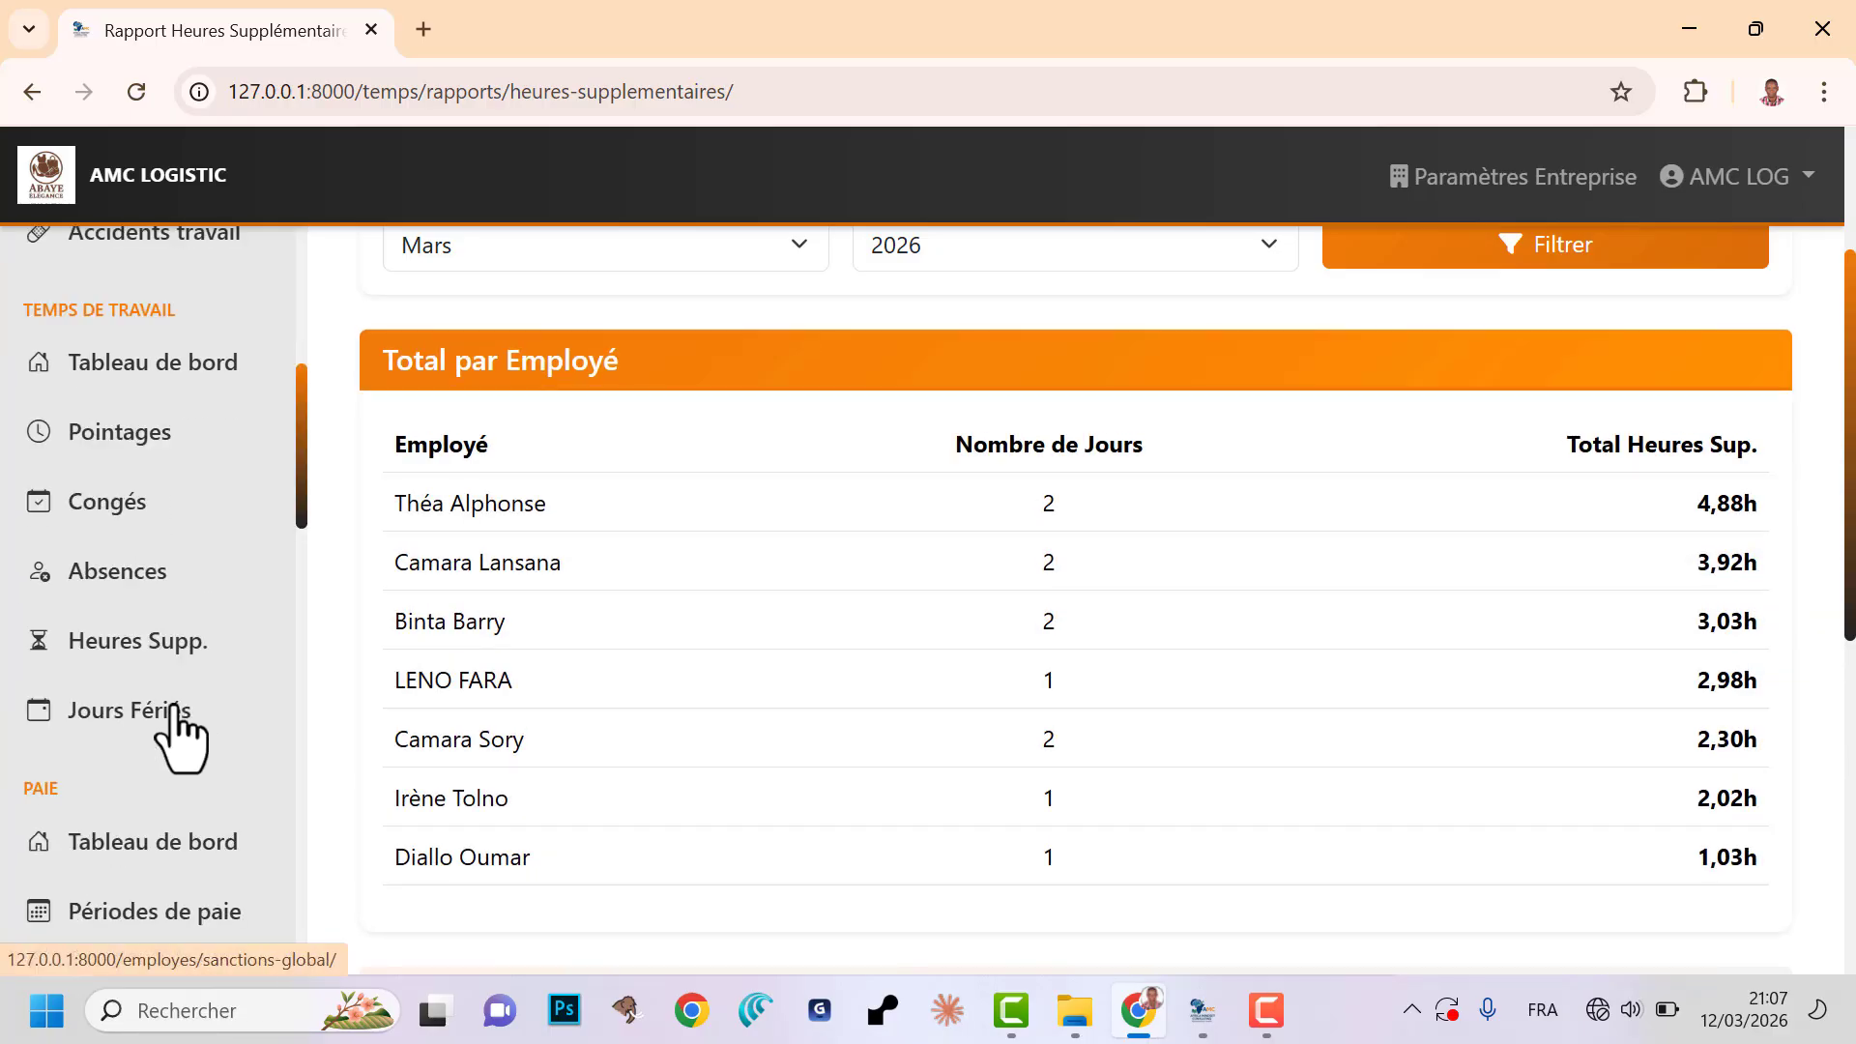
scroll(184, 735, up, 6)
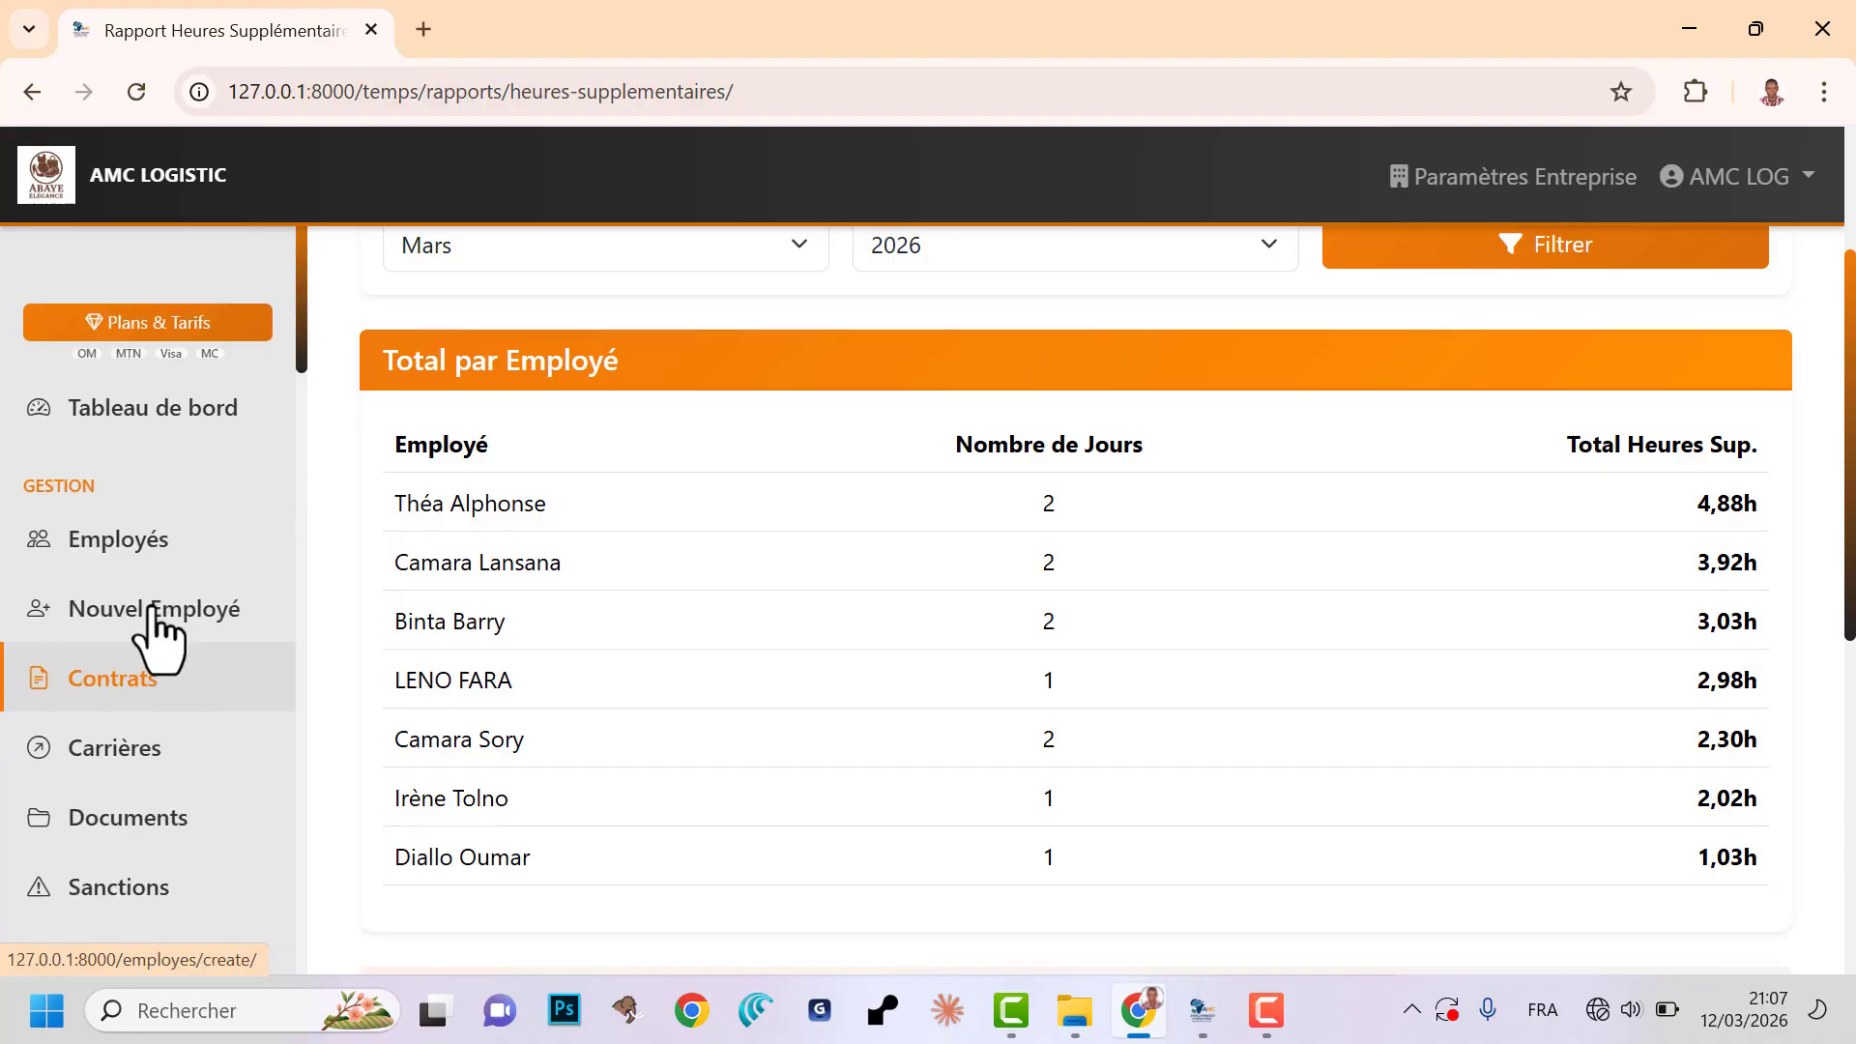
click(130, 551)
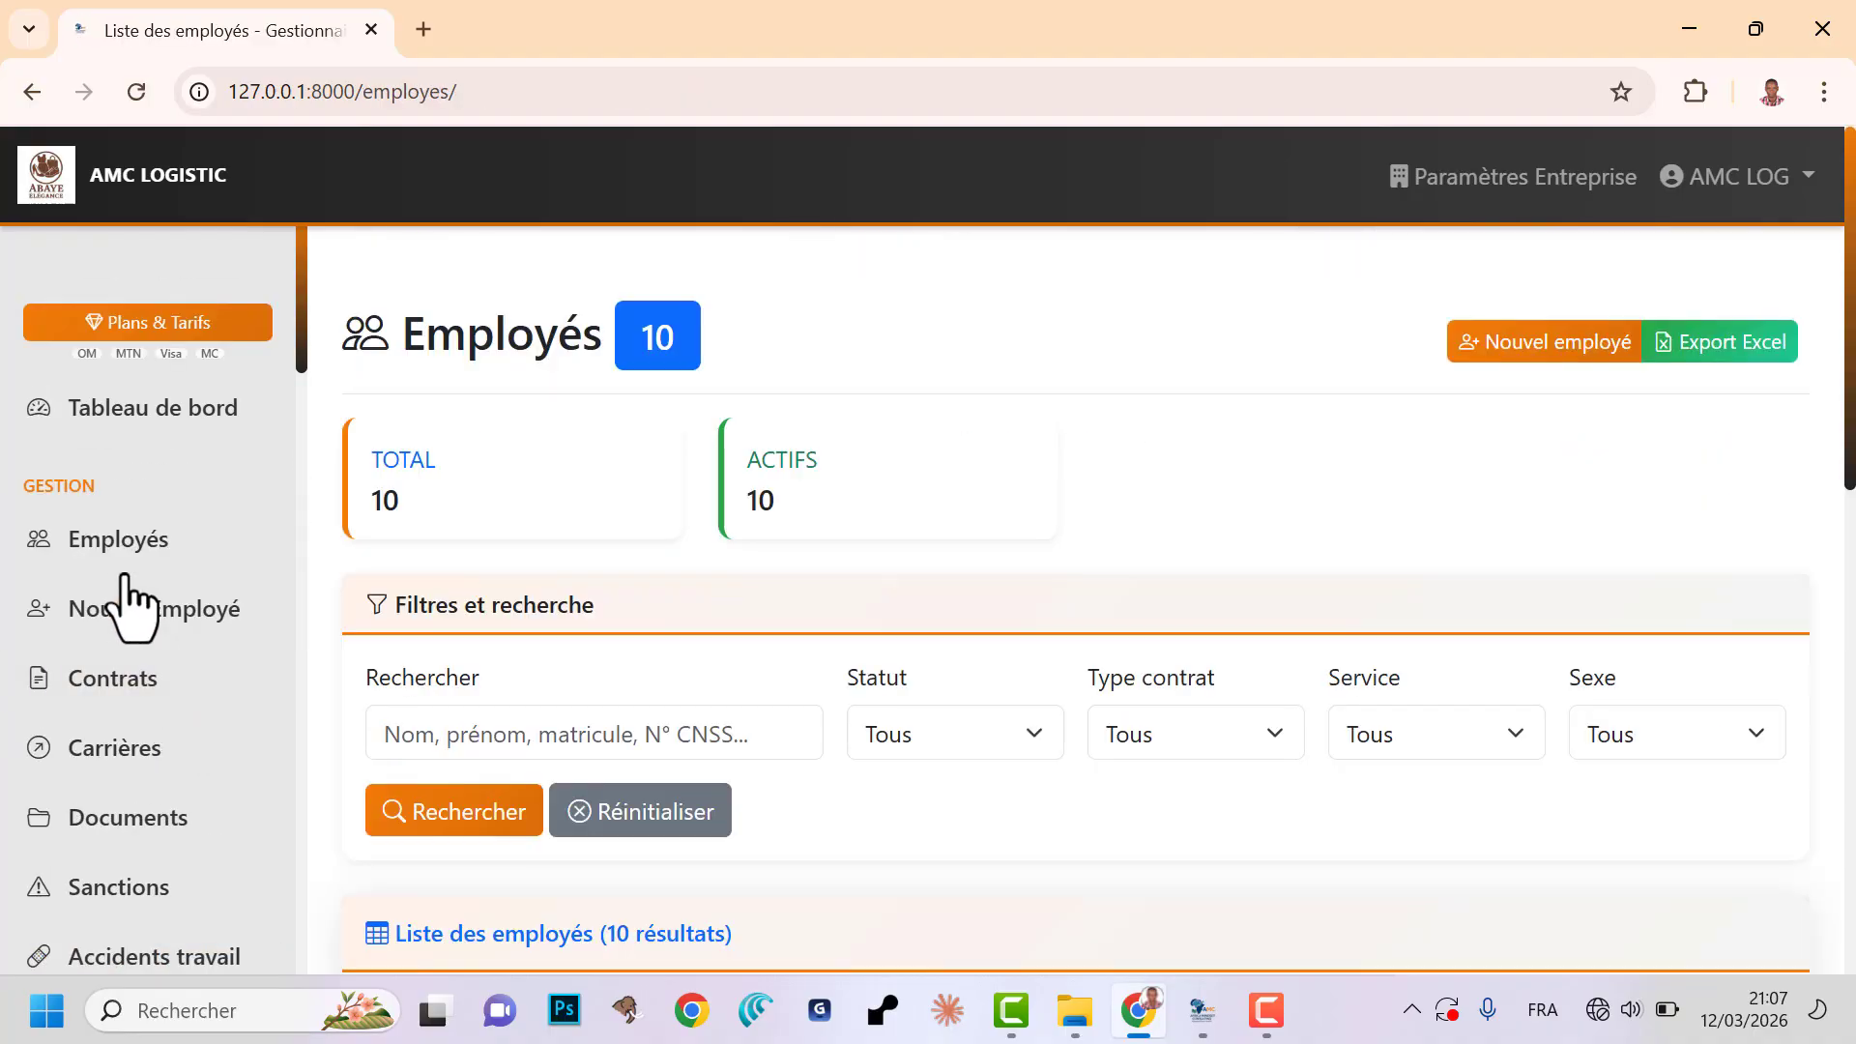
scroll(1035, 725, down, 5)
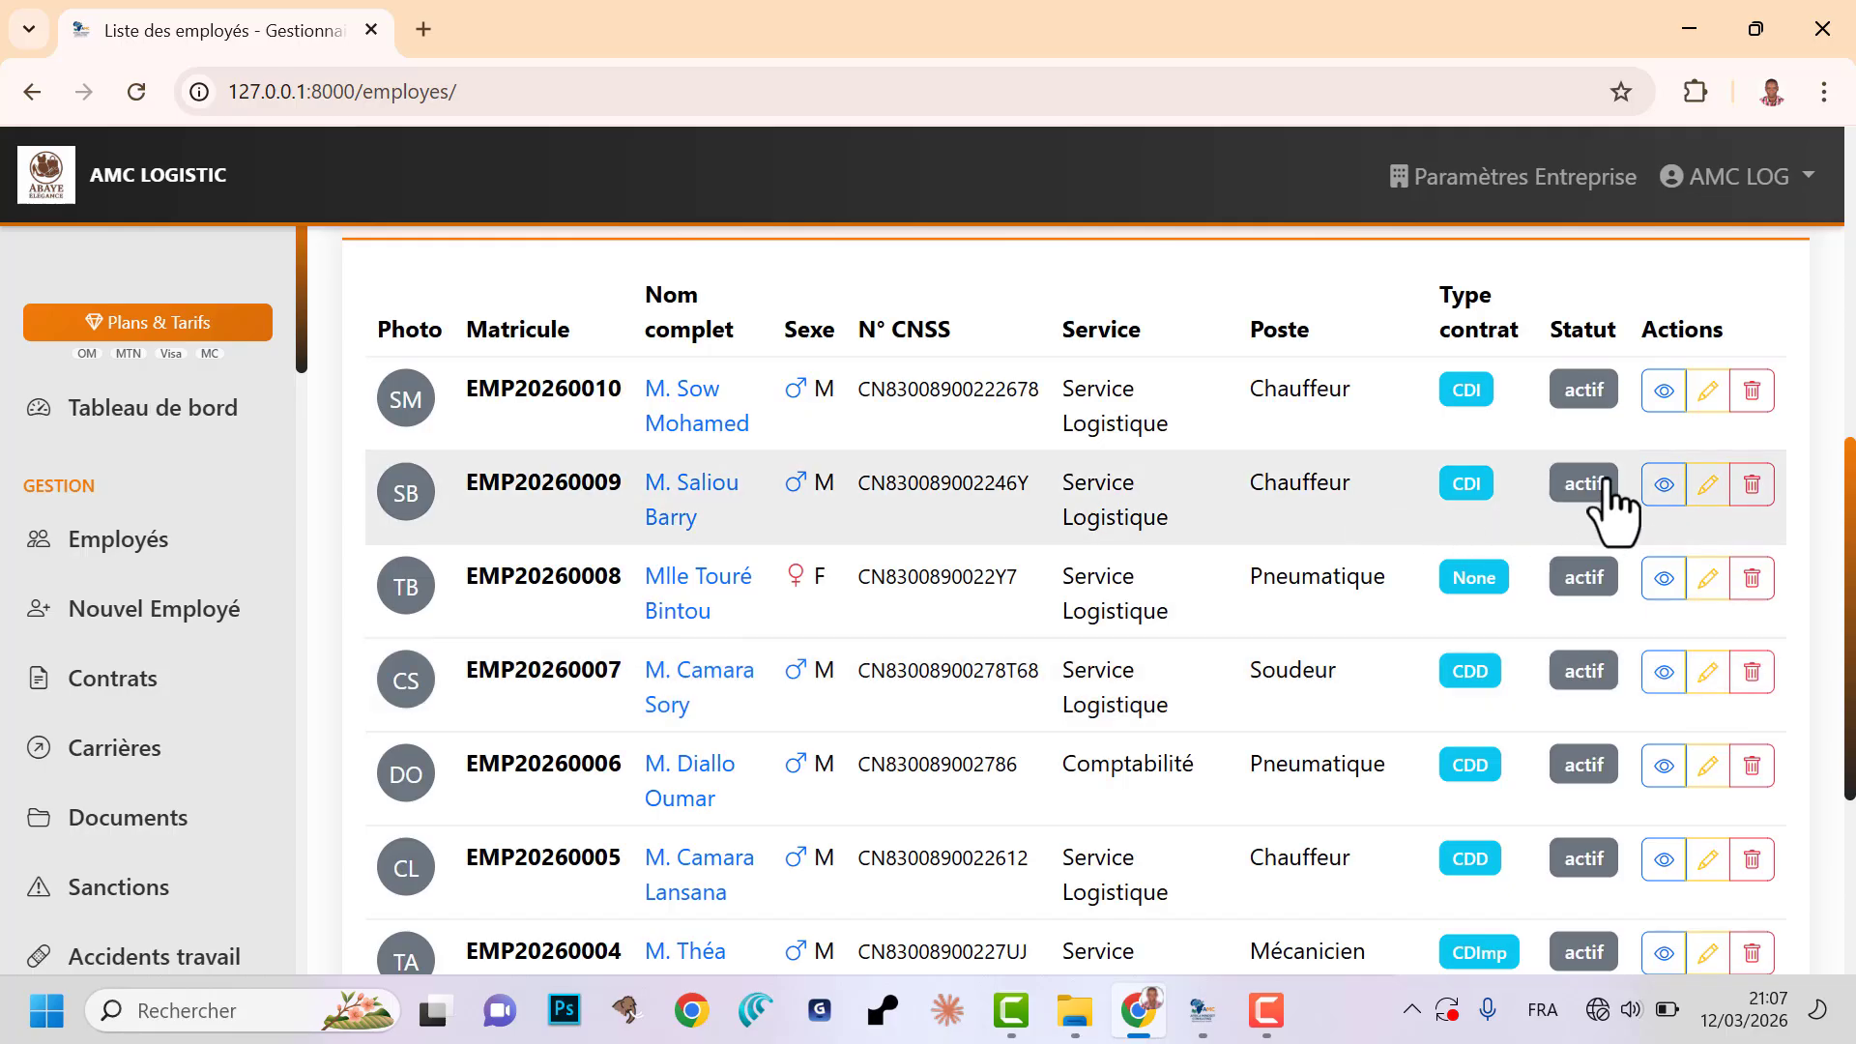
click(1653, 396)
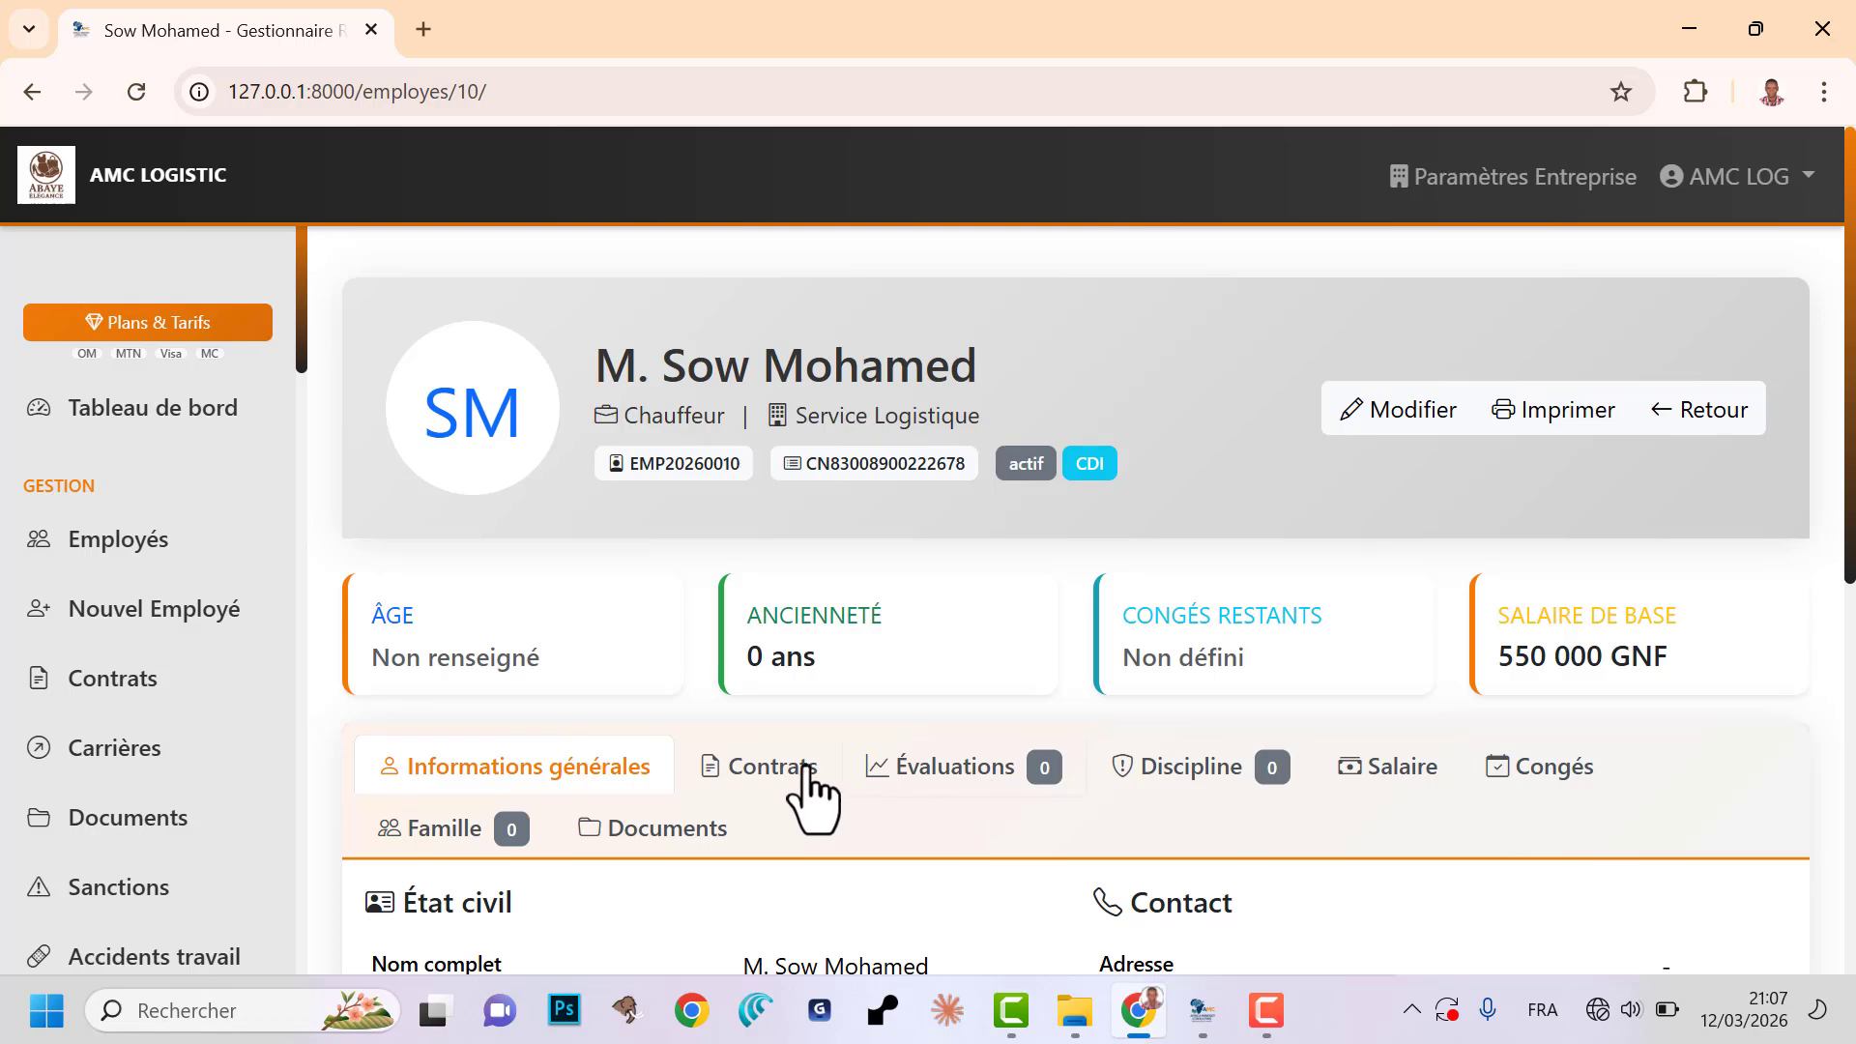
- Review the Contrats, Évaluations, Discipline, Salaire, Congés and Famille sections of the employee's profile
click(757, 769)
click(938, 784)
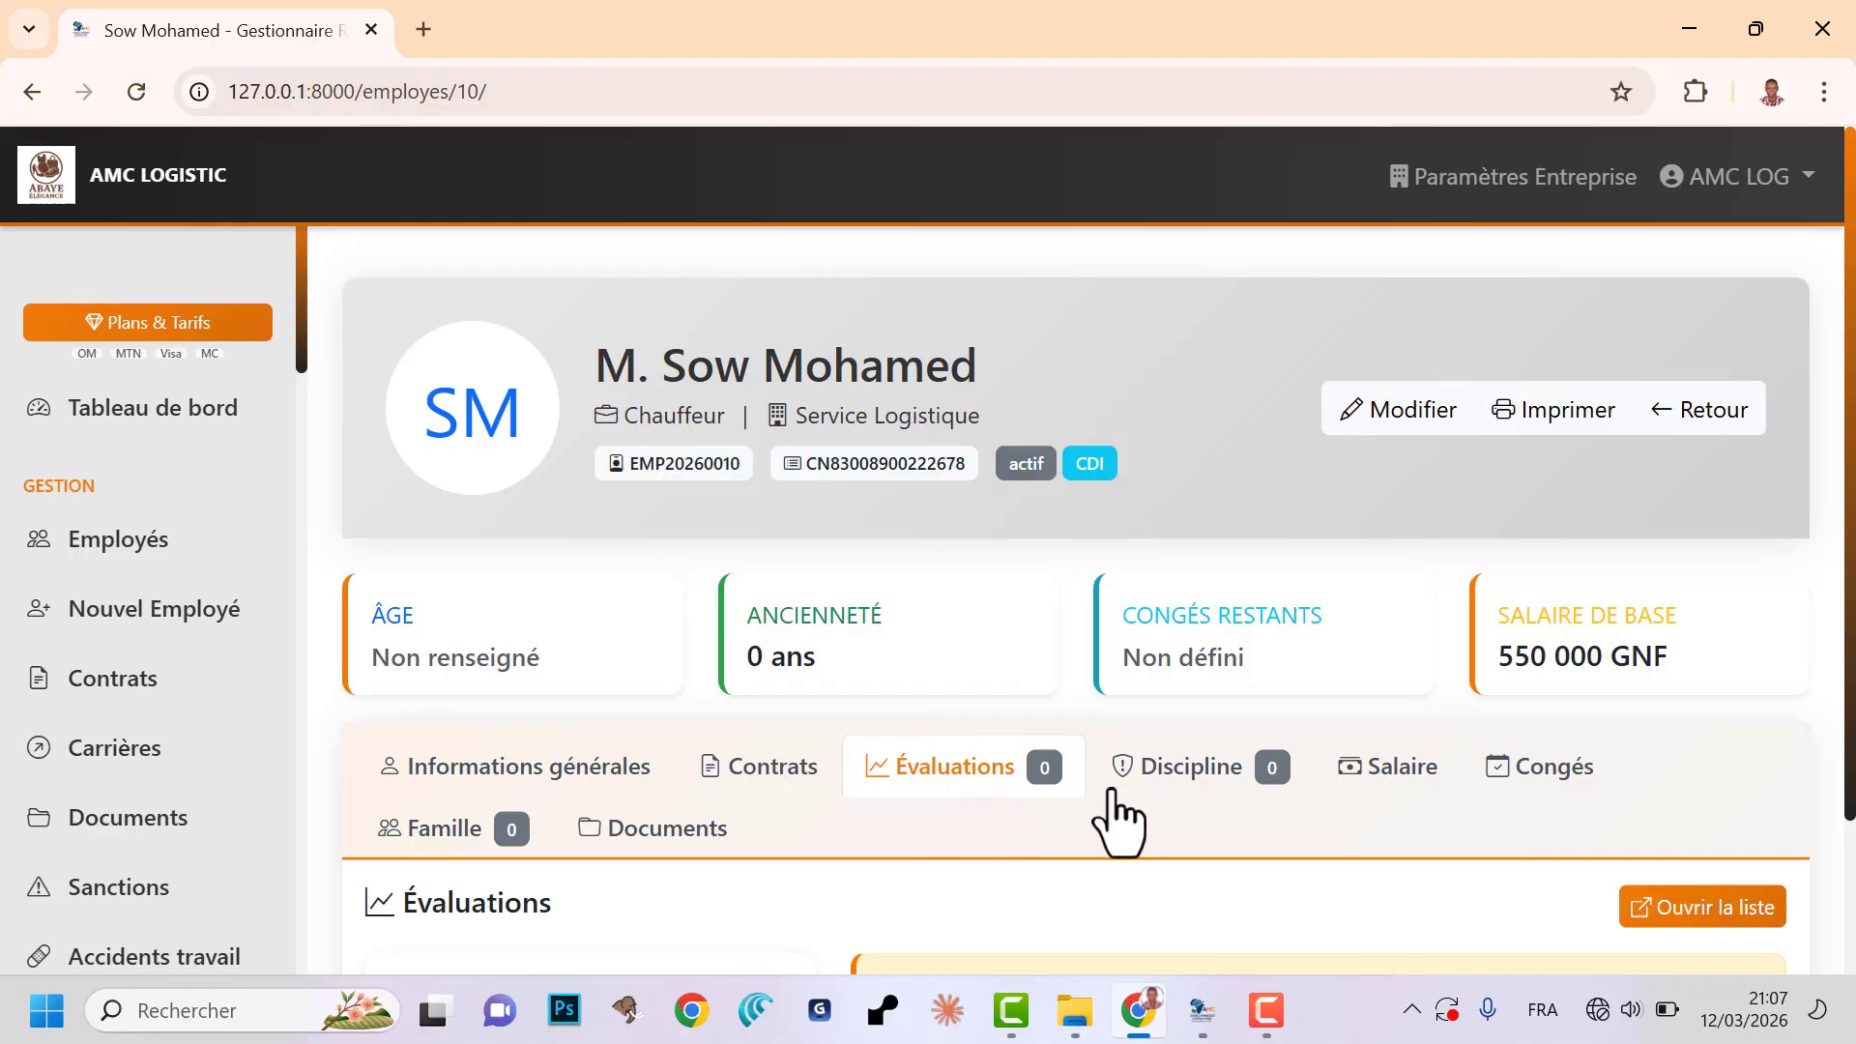
click(1182, 791)
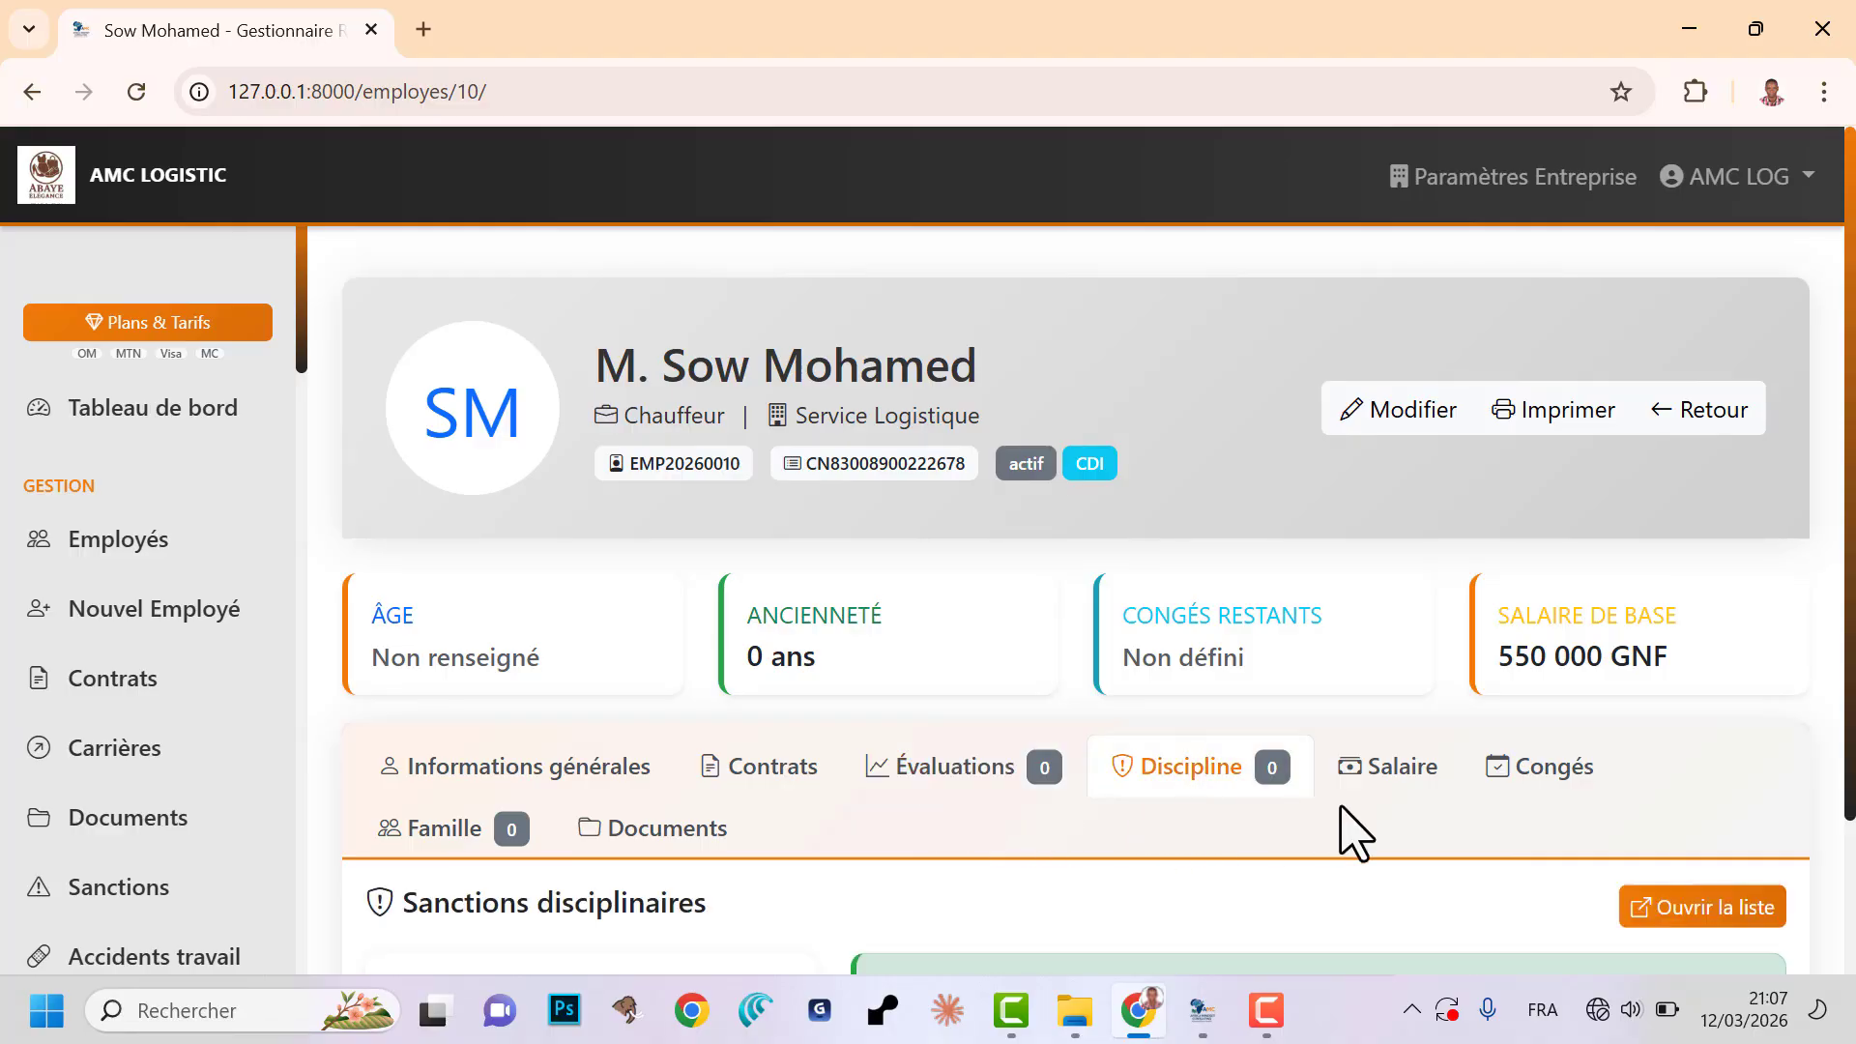
click(1399, 779)
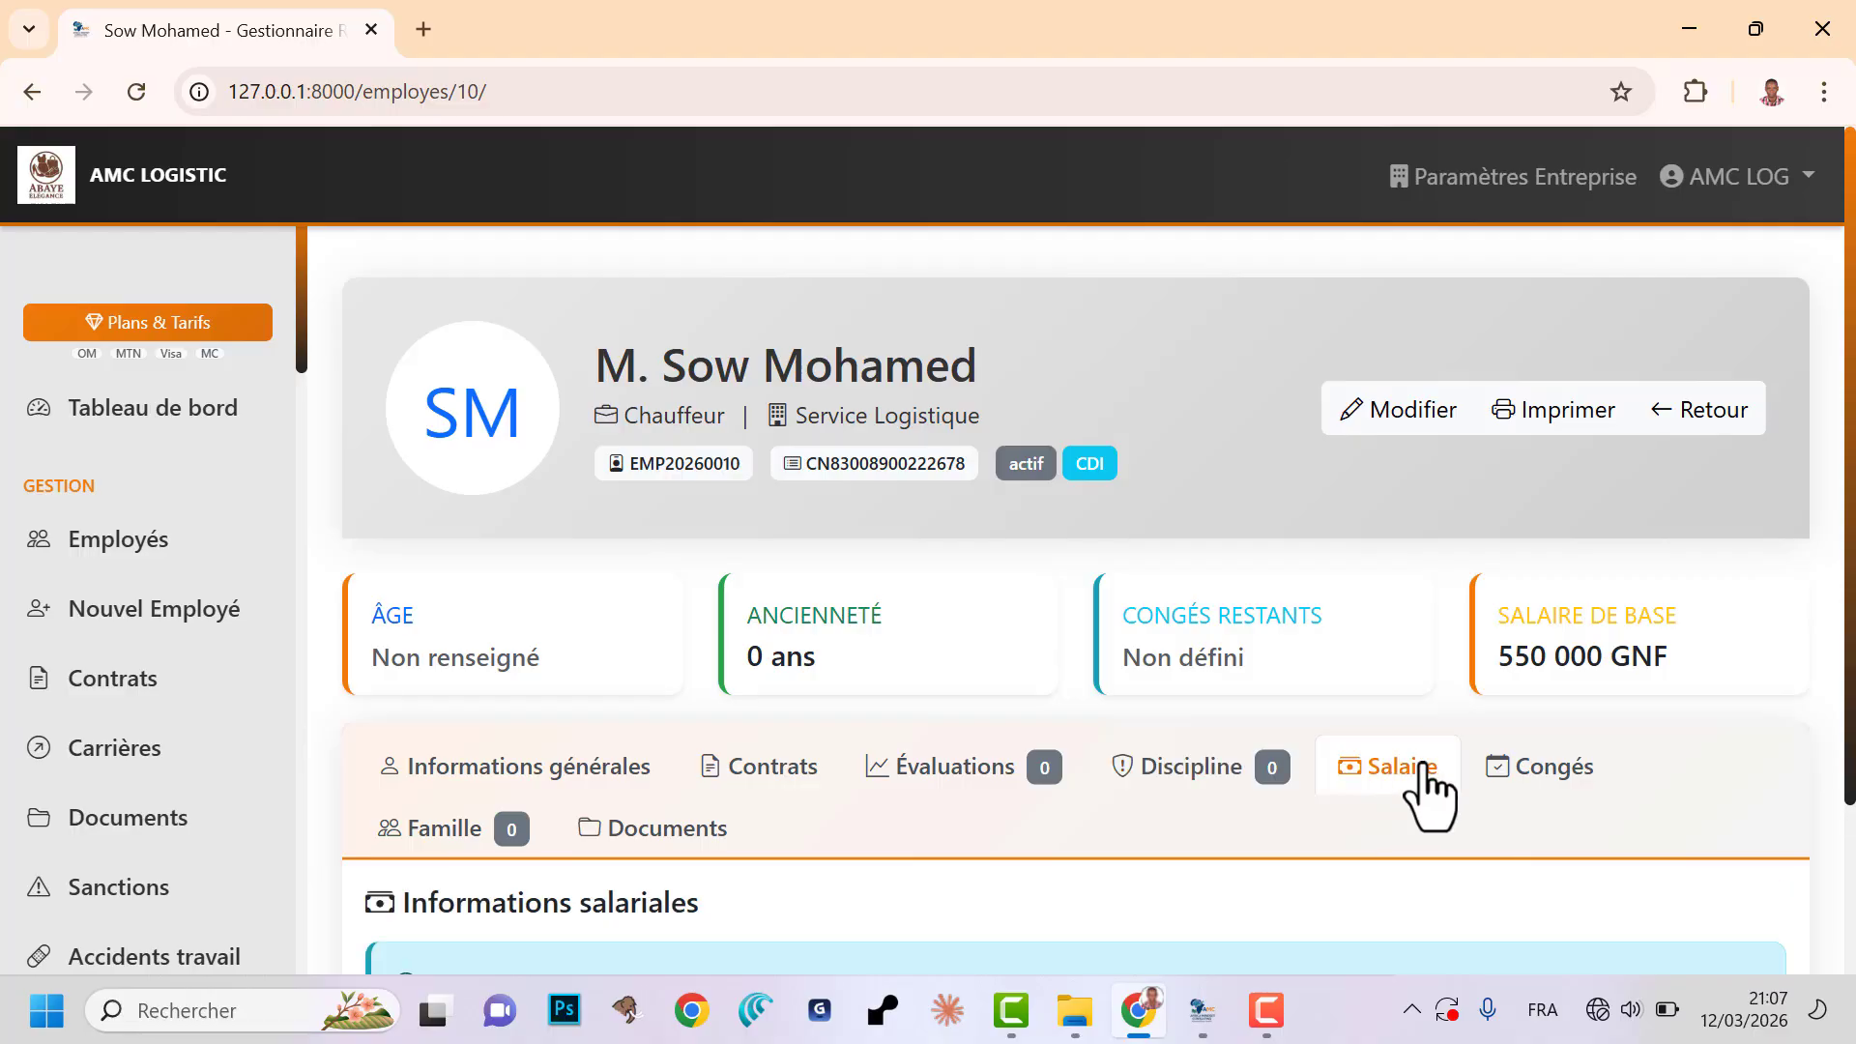
click(1510, 788)
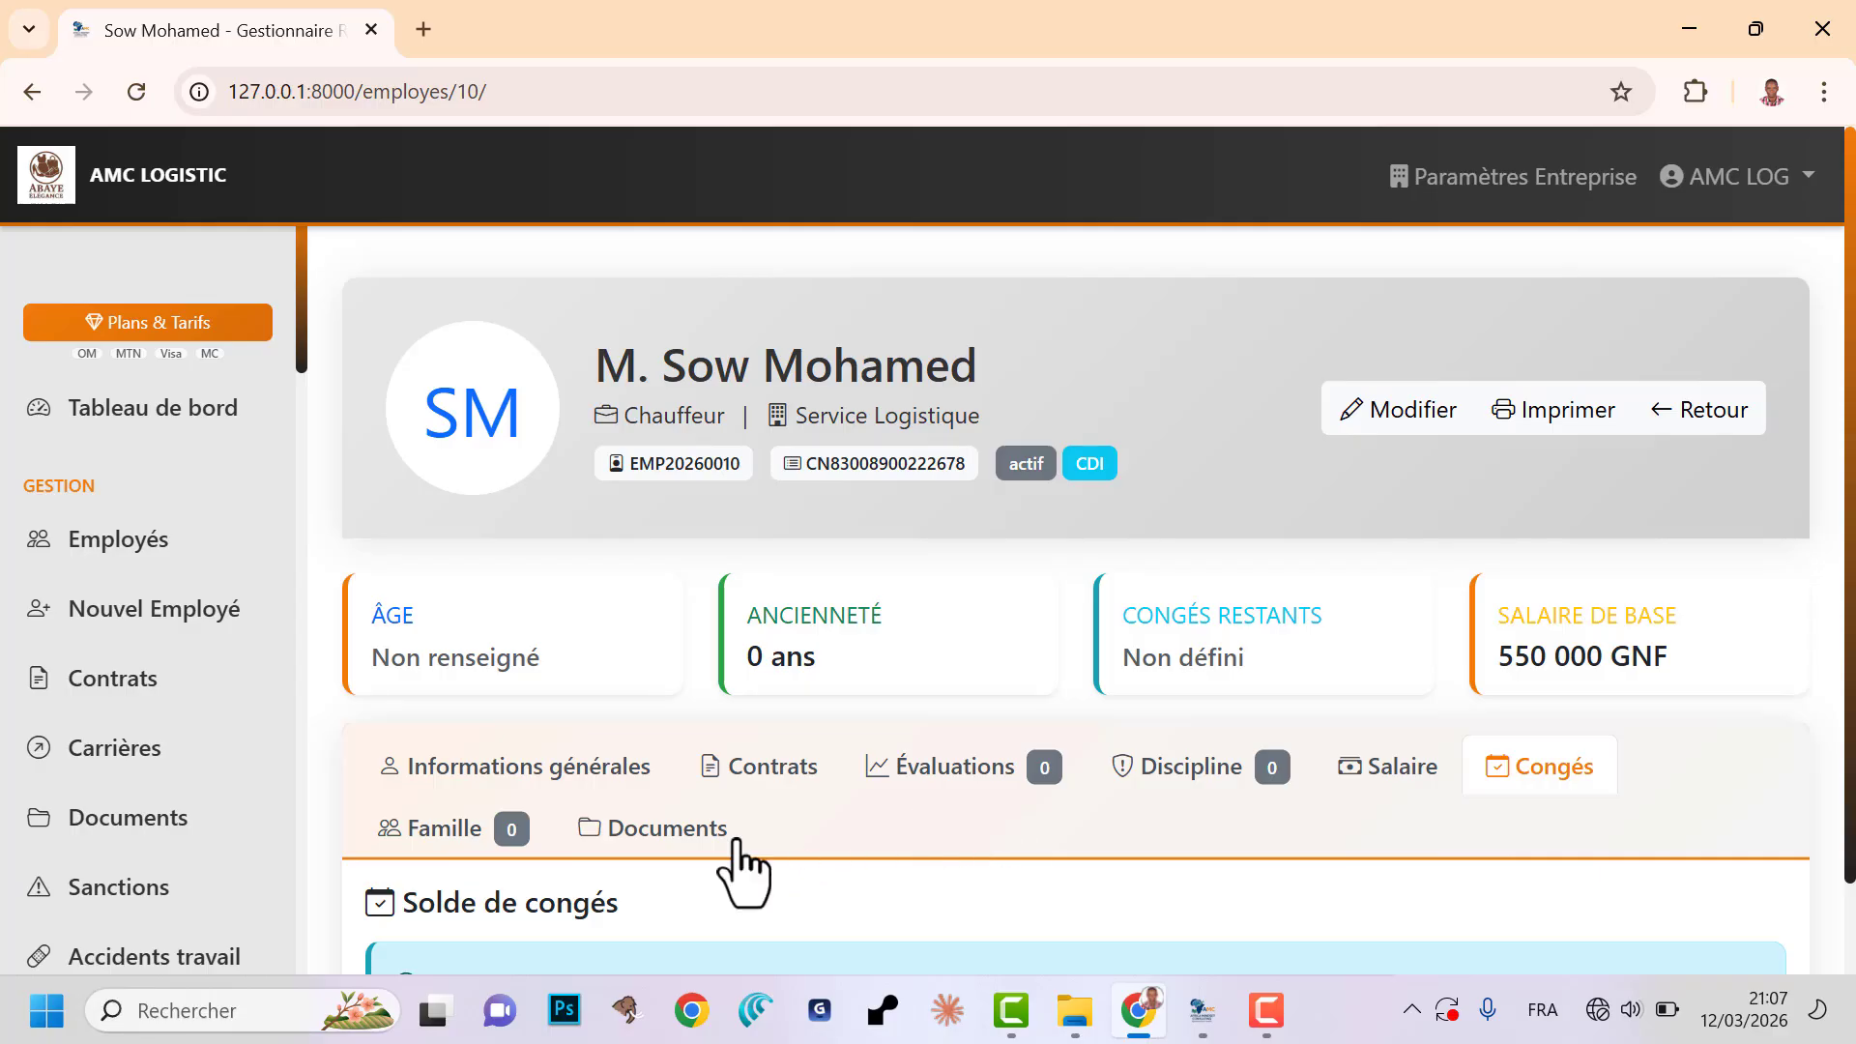
scroll(739, 875, down, 1)
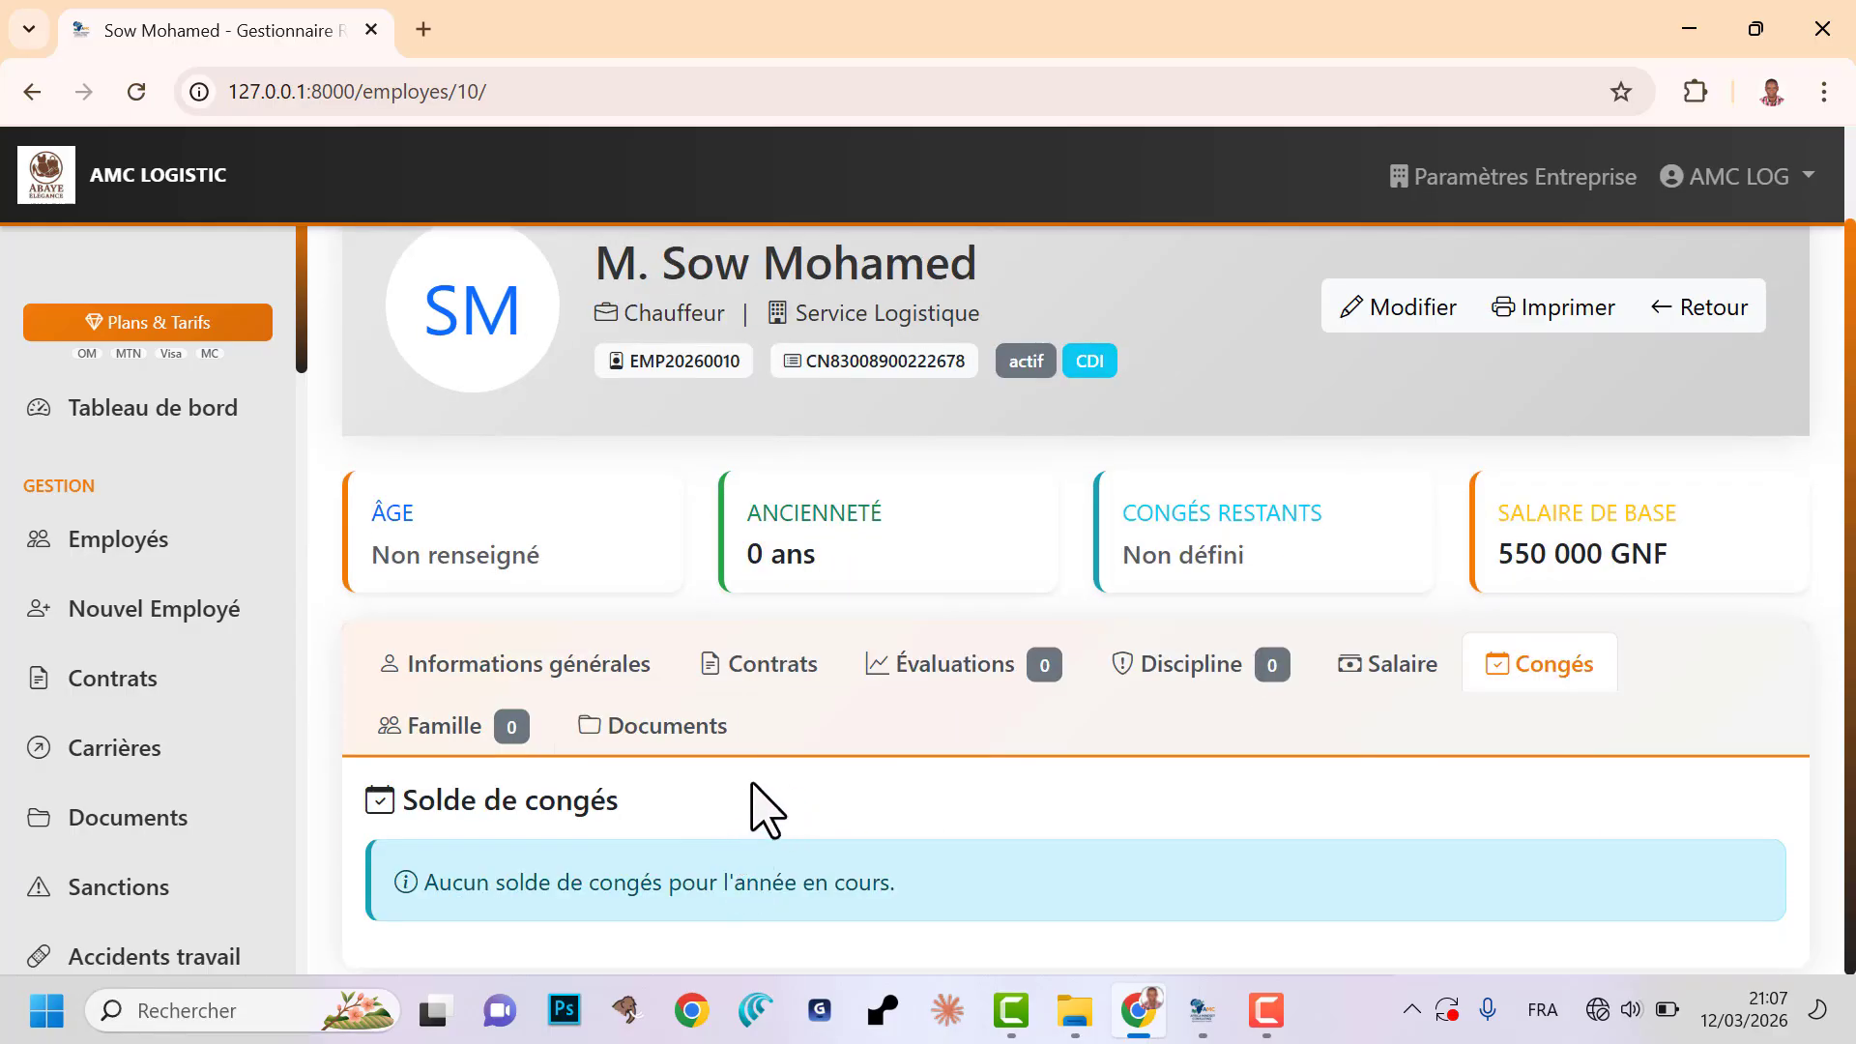
click(462, 737)
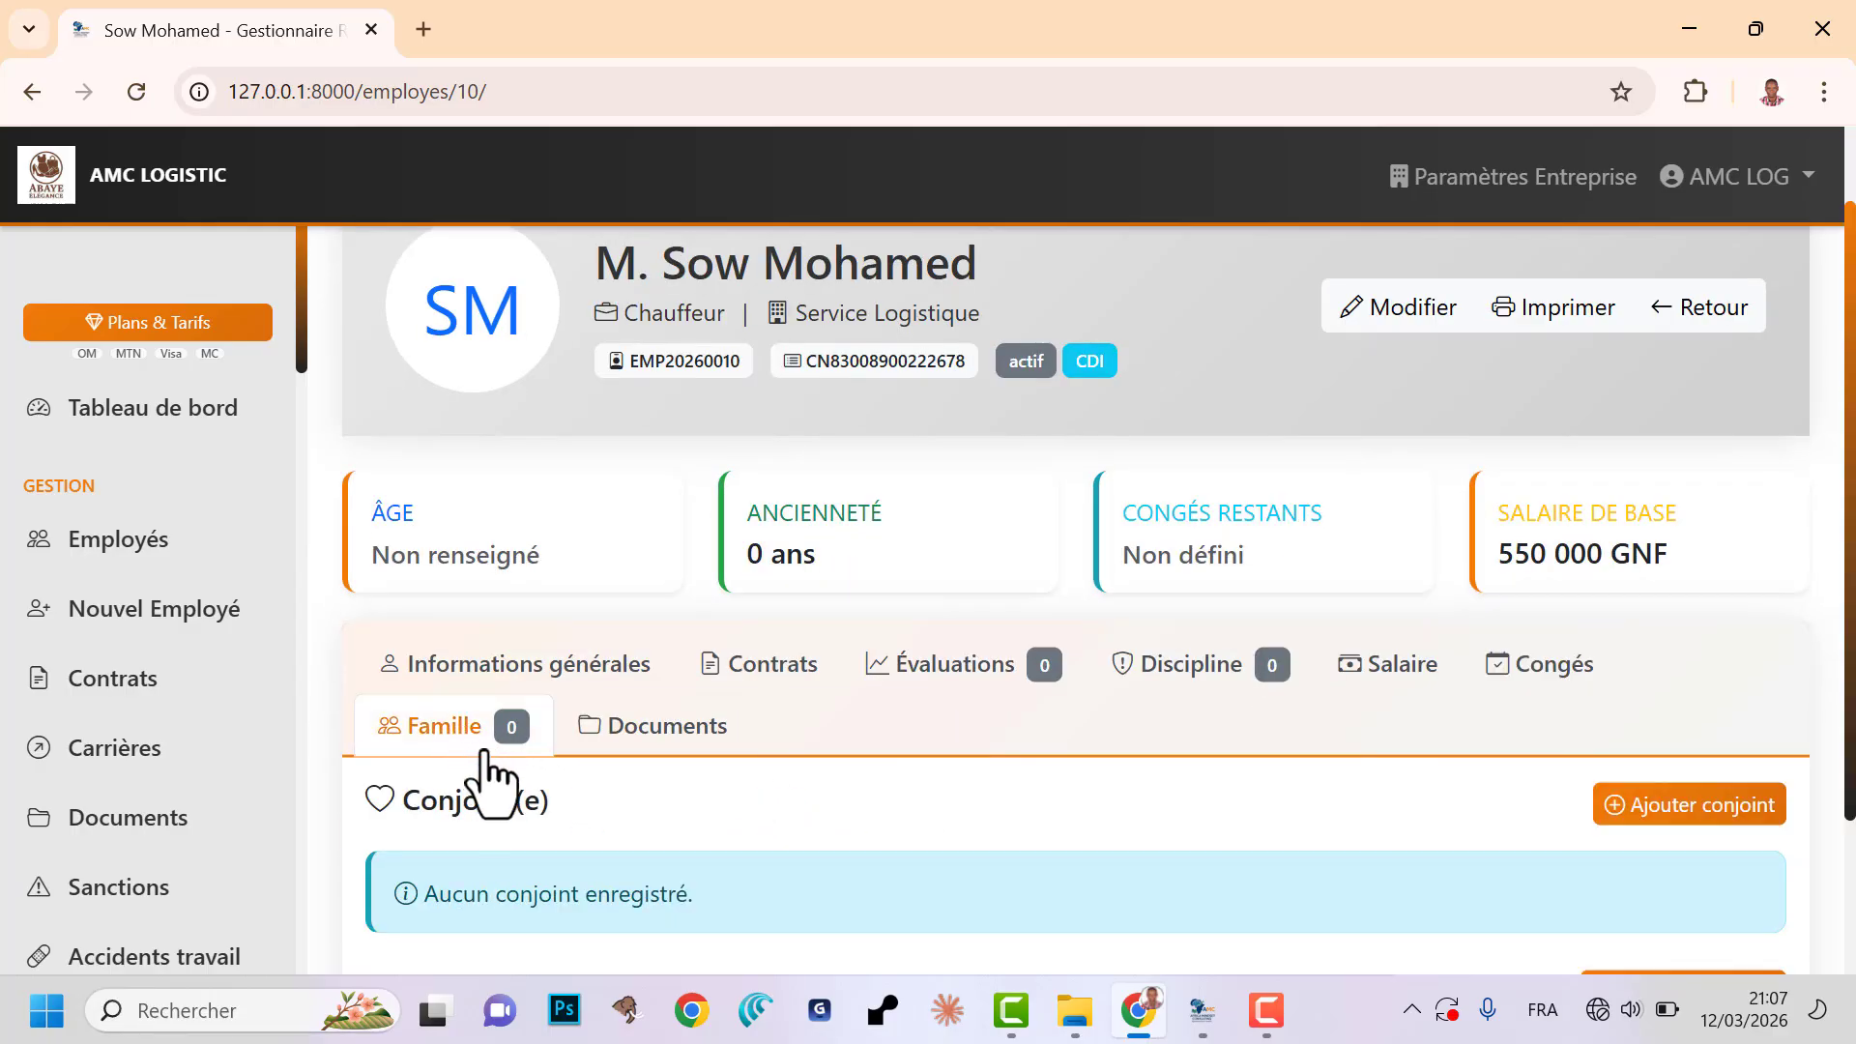
- Review the Documents section of the employee's profile and return to the Employés list
click(652, 740)
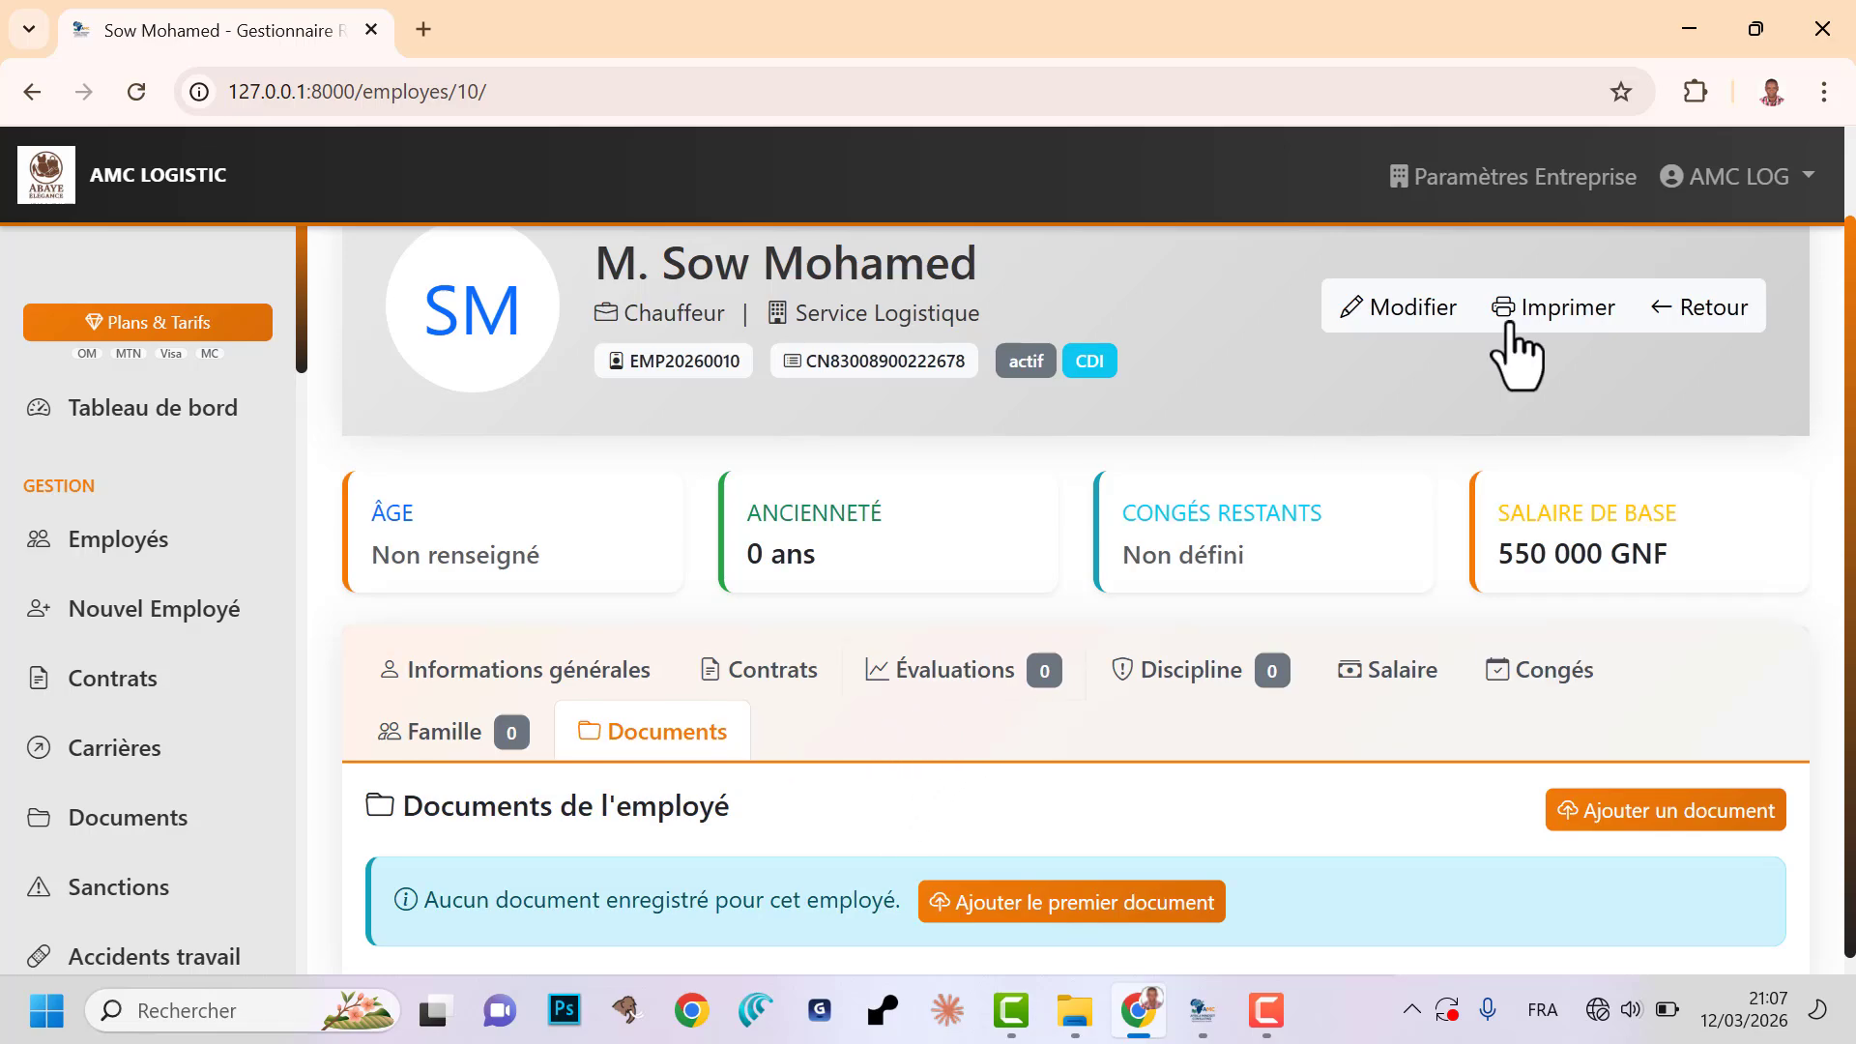
click(1697, 308)
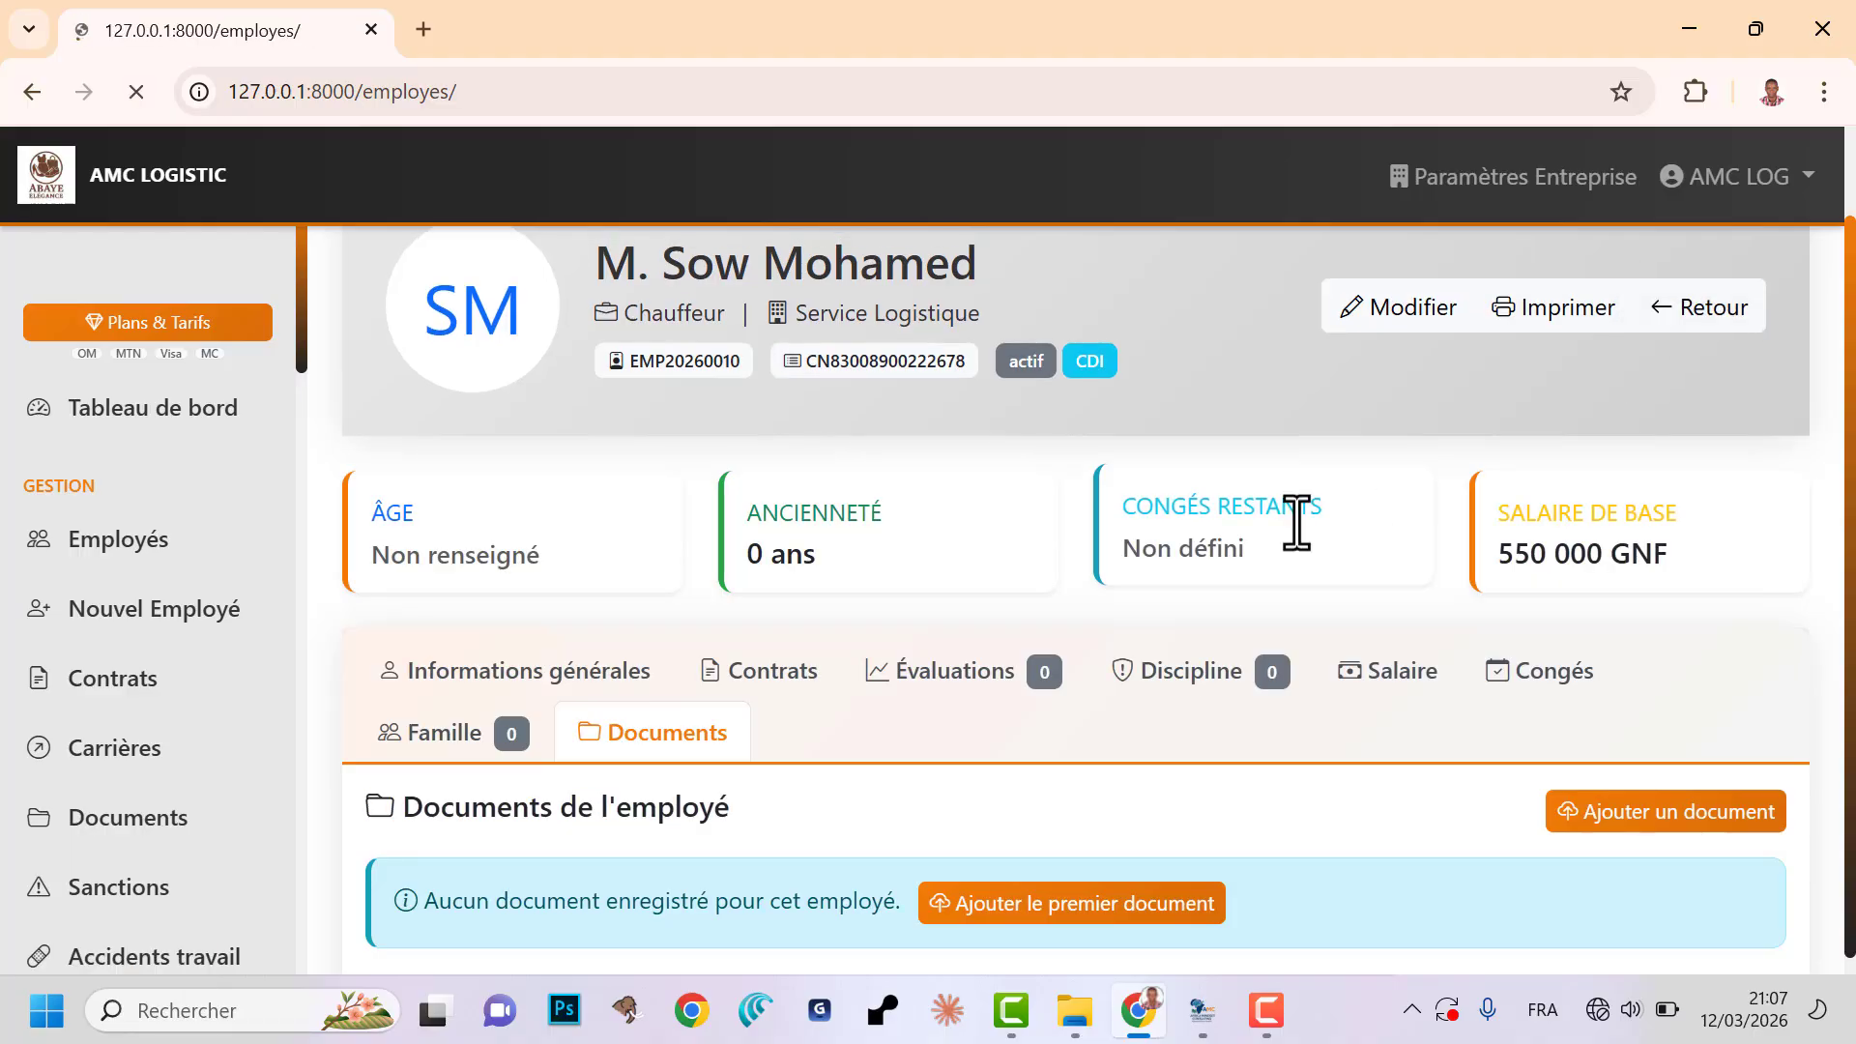
- Open another employee's record for editing and review its État civil, Identification, Contact, Professionnel and Bancaire sections
scroll(1398, 594, down, 10)
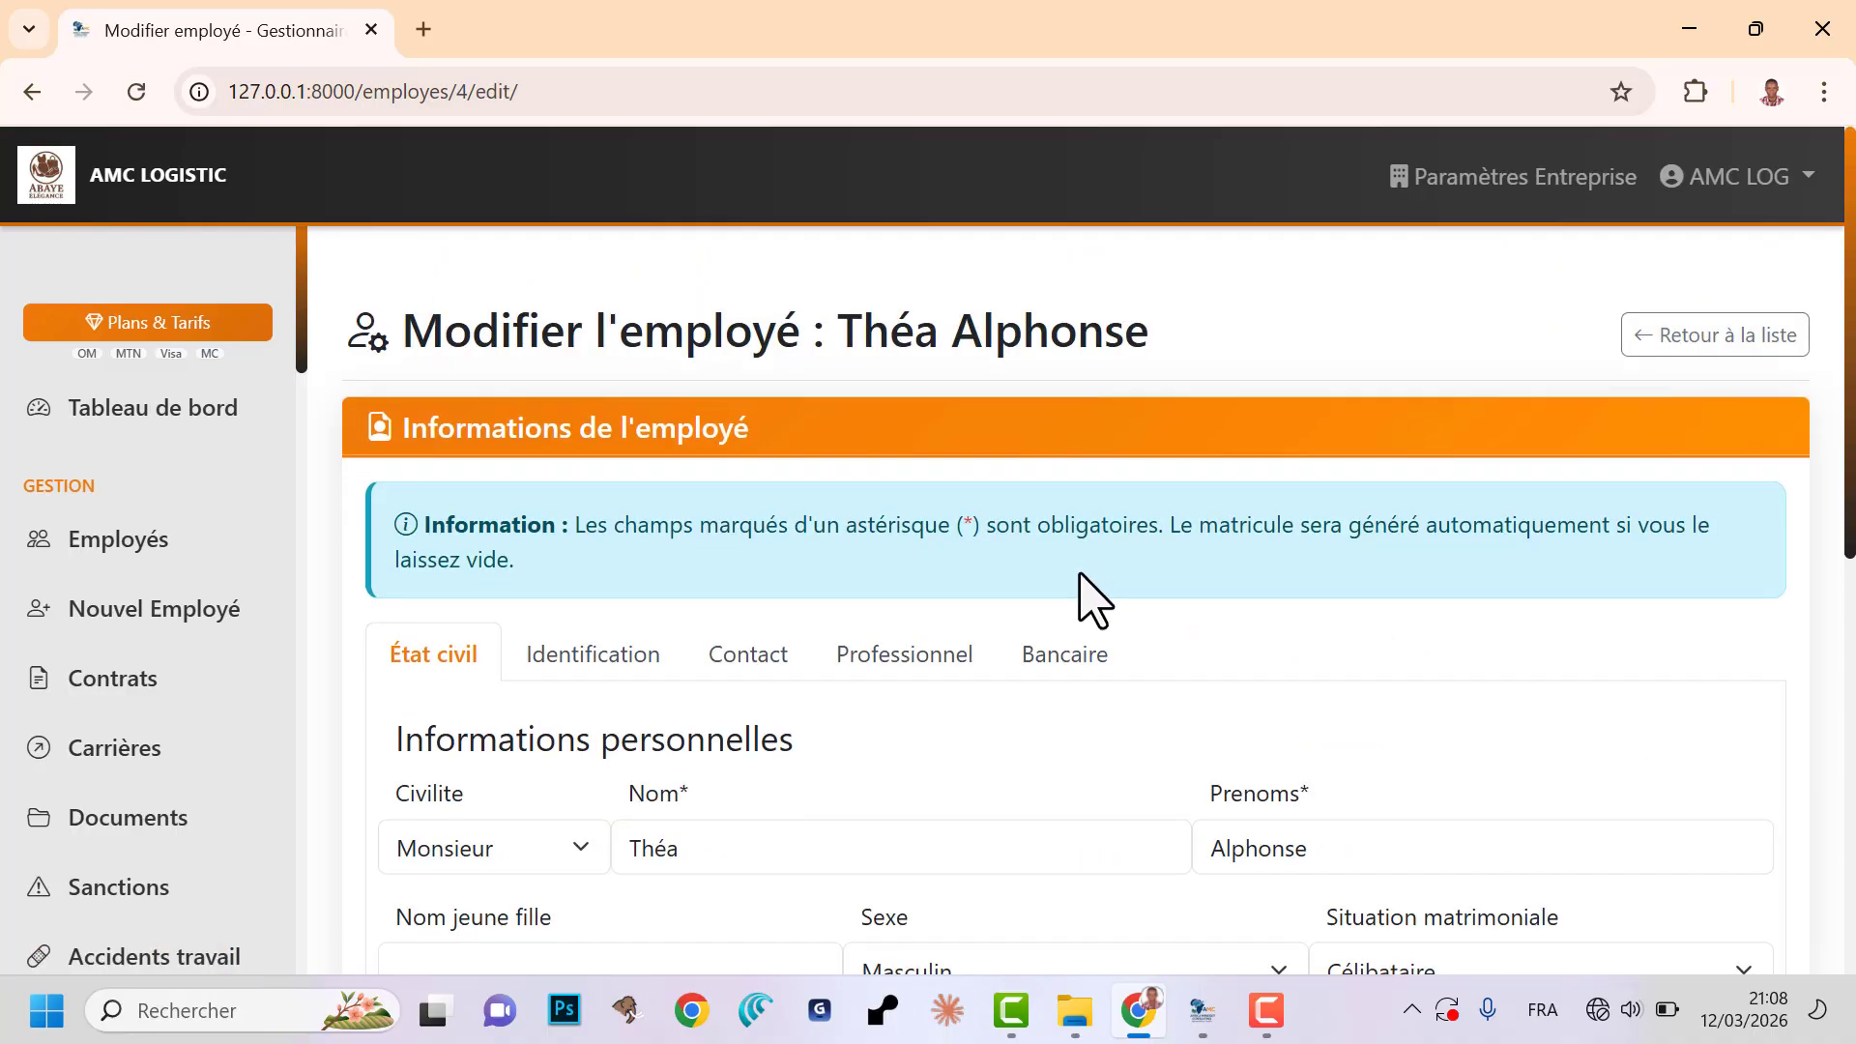
scroll(773, 667, down, 6)
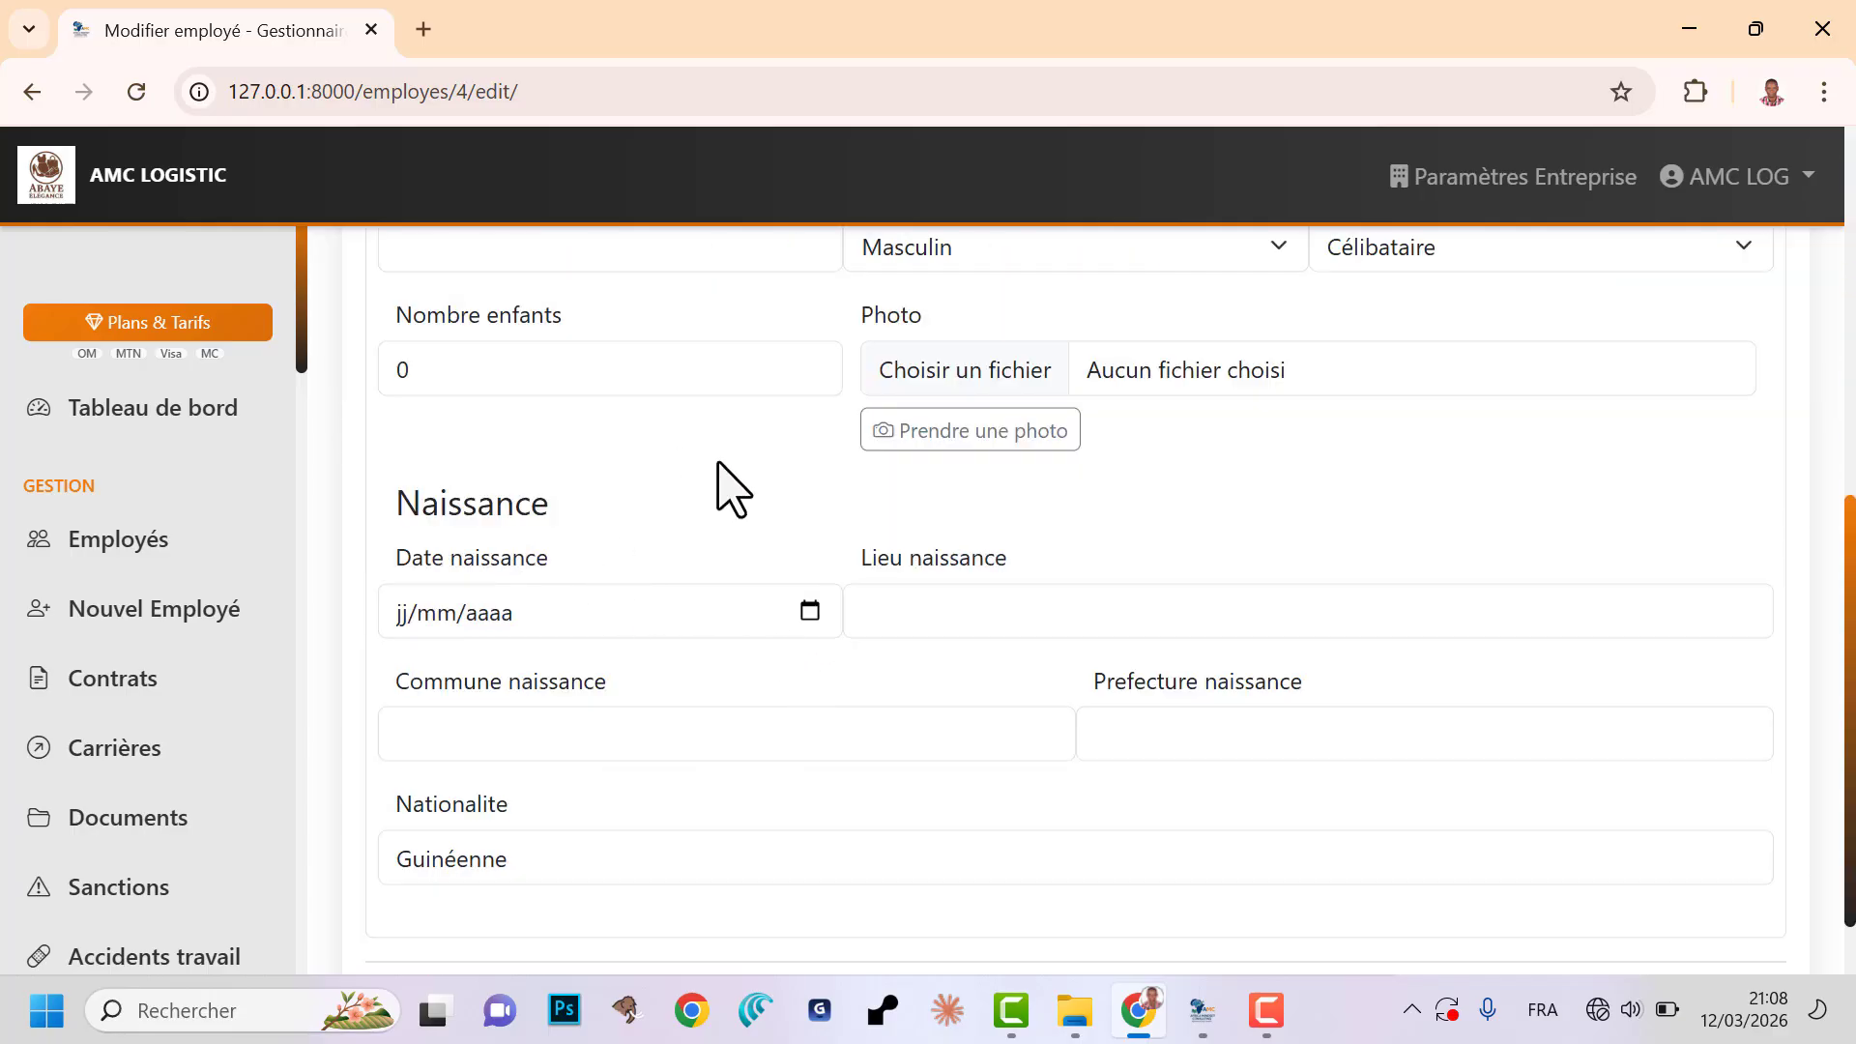
scroll(966, 495, up, 6)
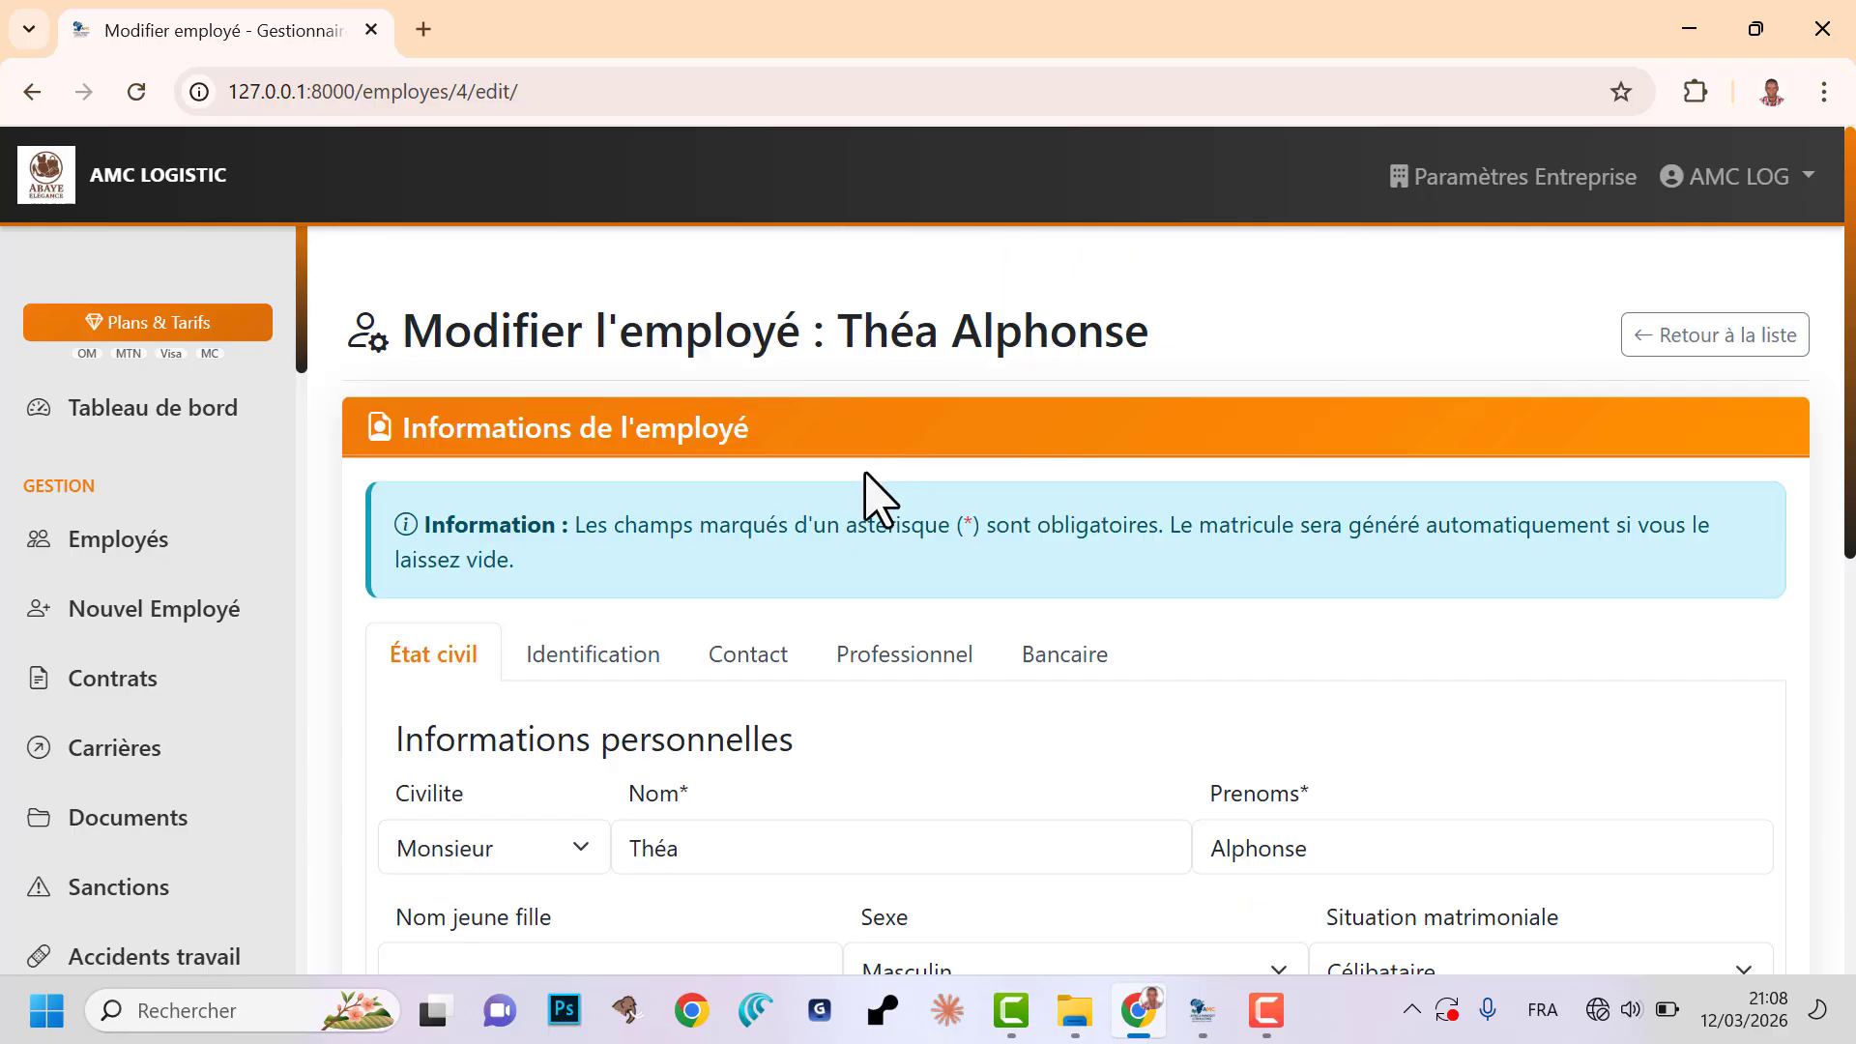
click(623, 672)
click(774, 681)
click(898, 667)
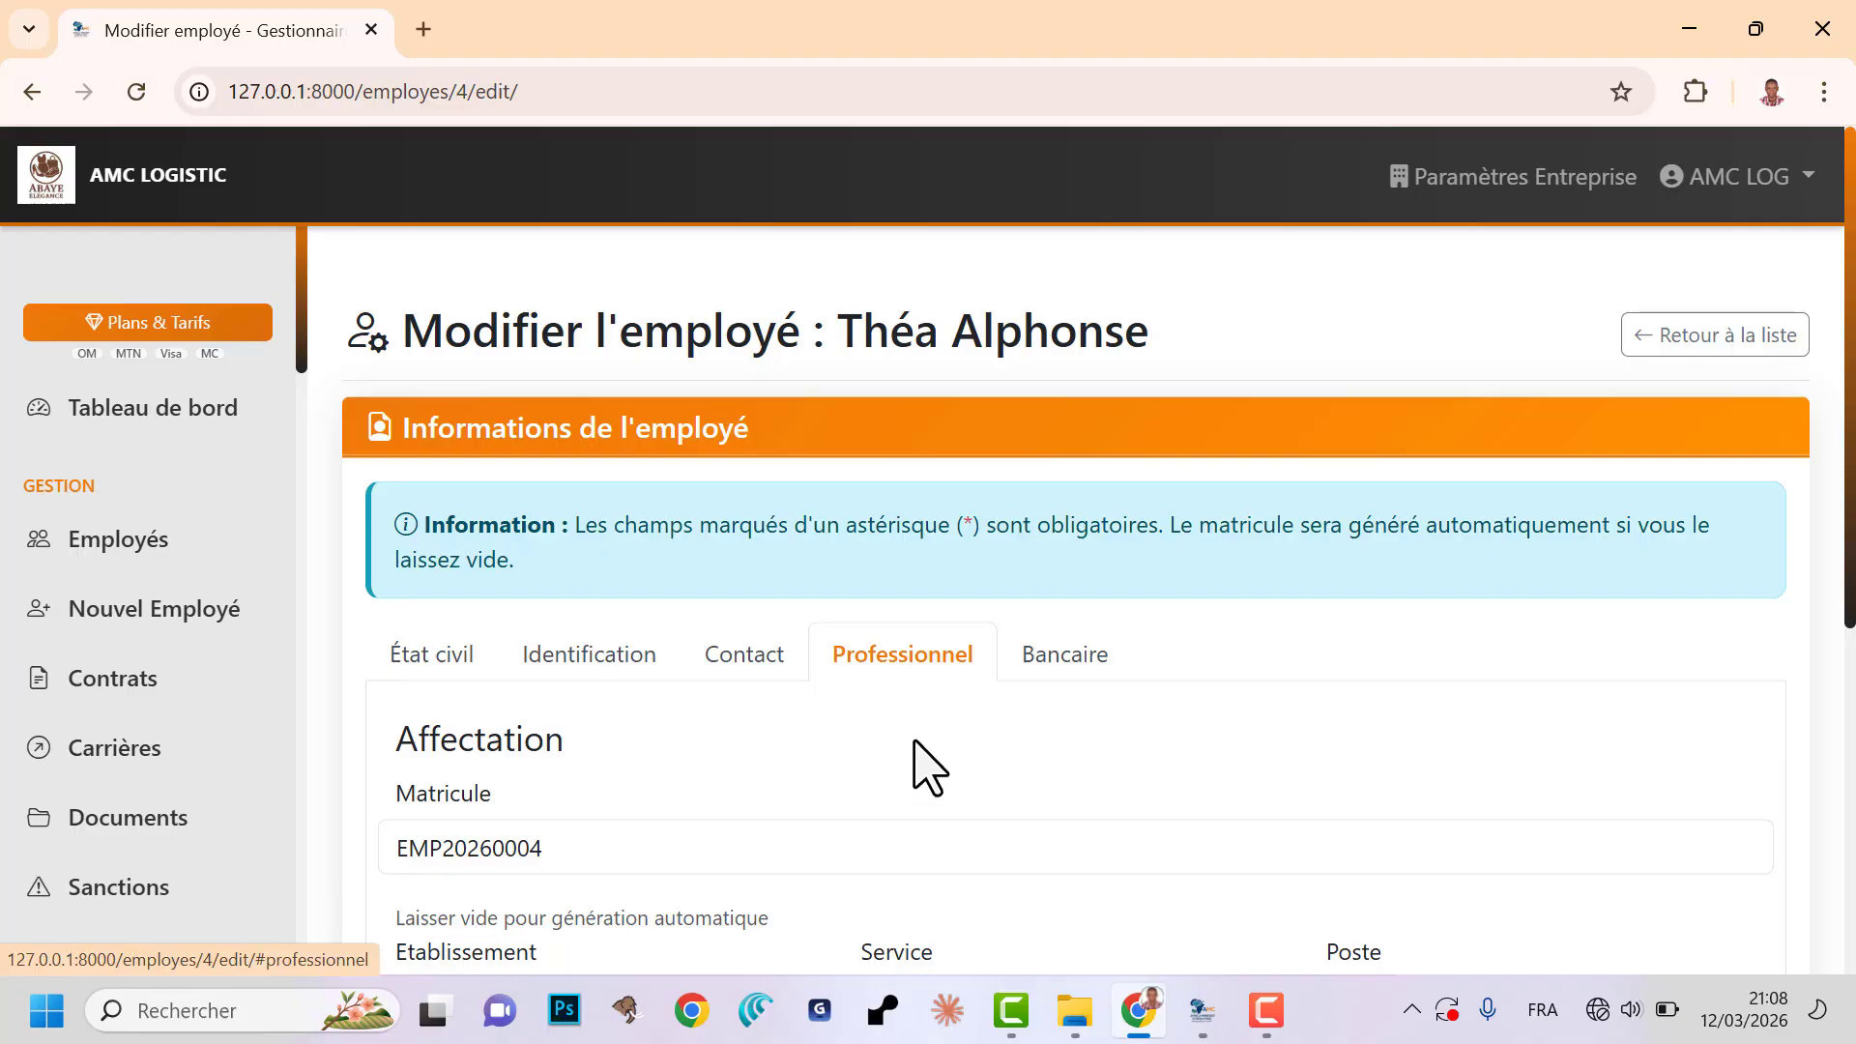
click(1044, 667)
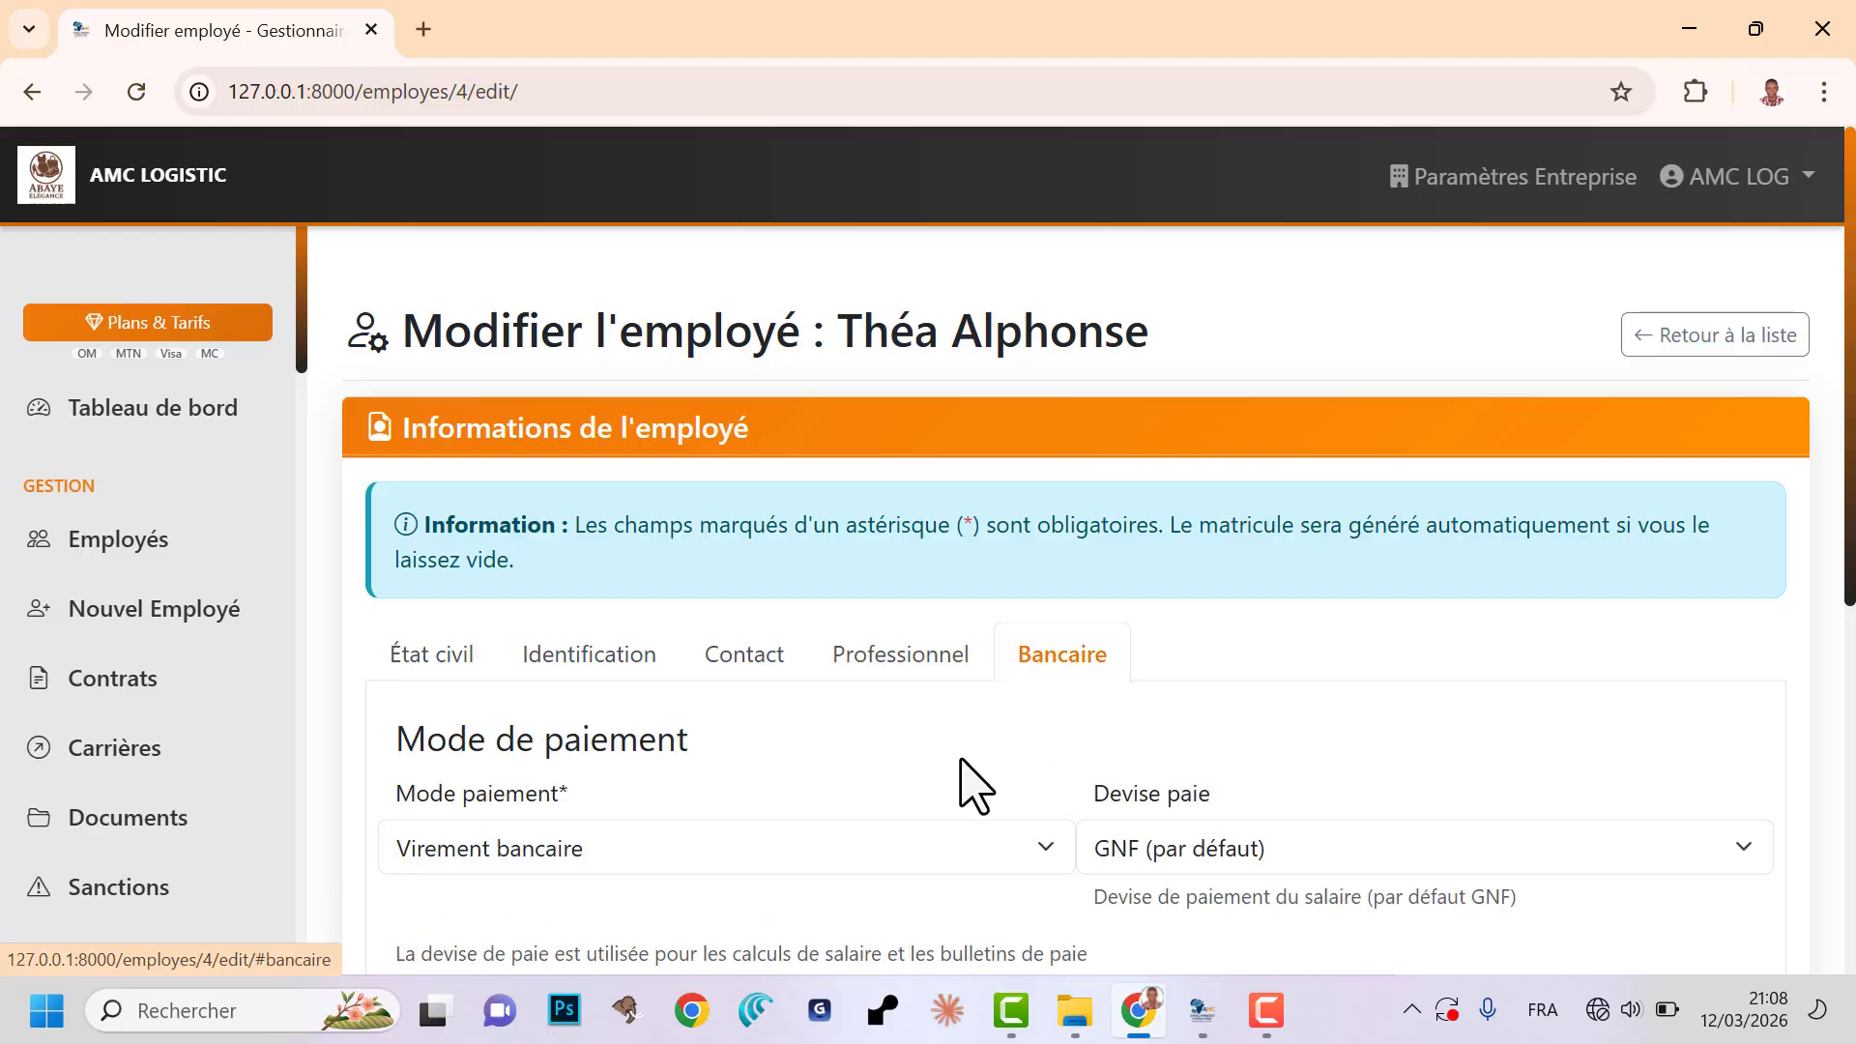
- Examine the Informations bancaires and Mobile Money fields of the employee's Bancaire section
scroll(974, 785, down, 5)
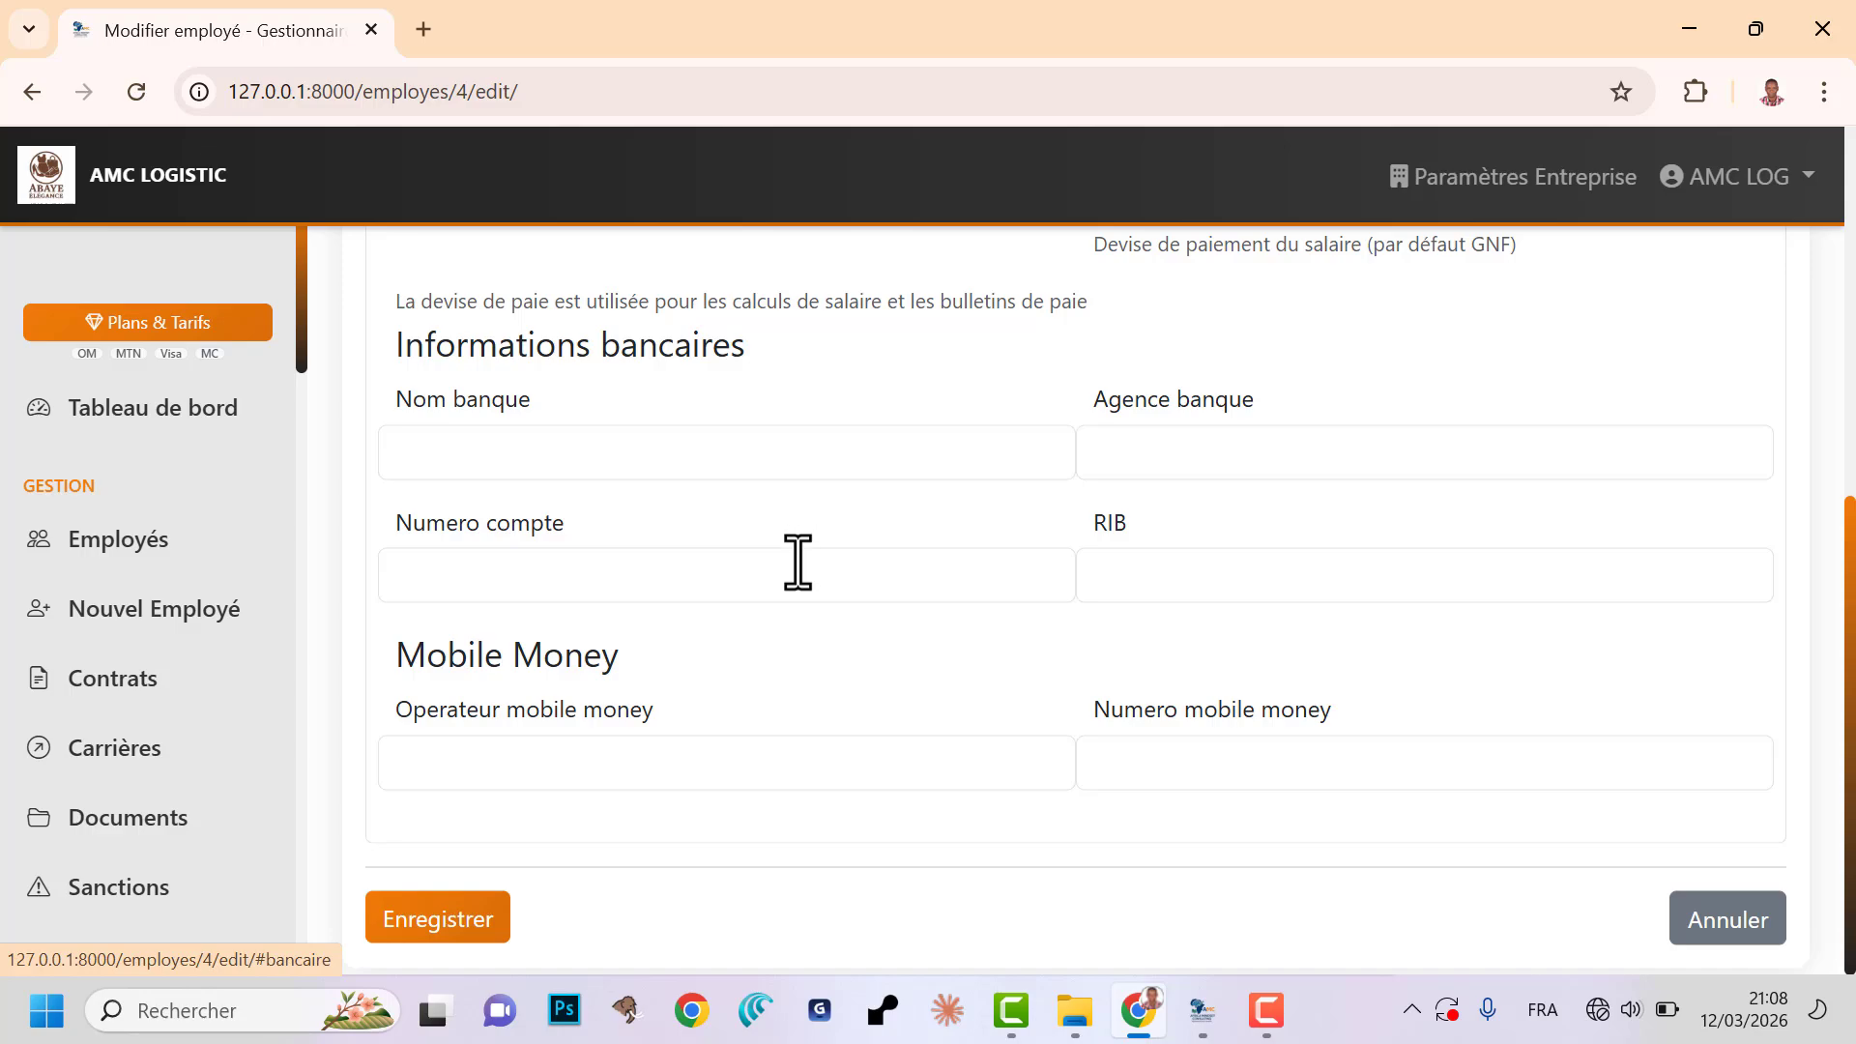
click(788, 466)
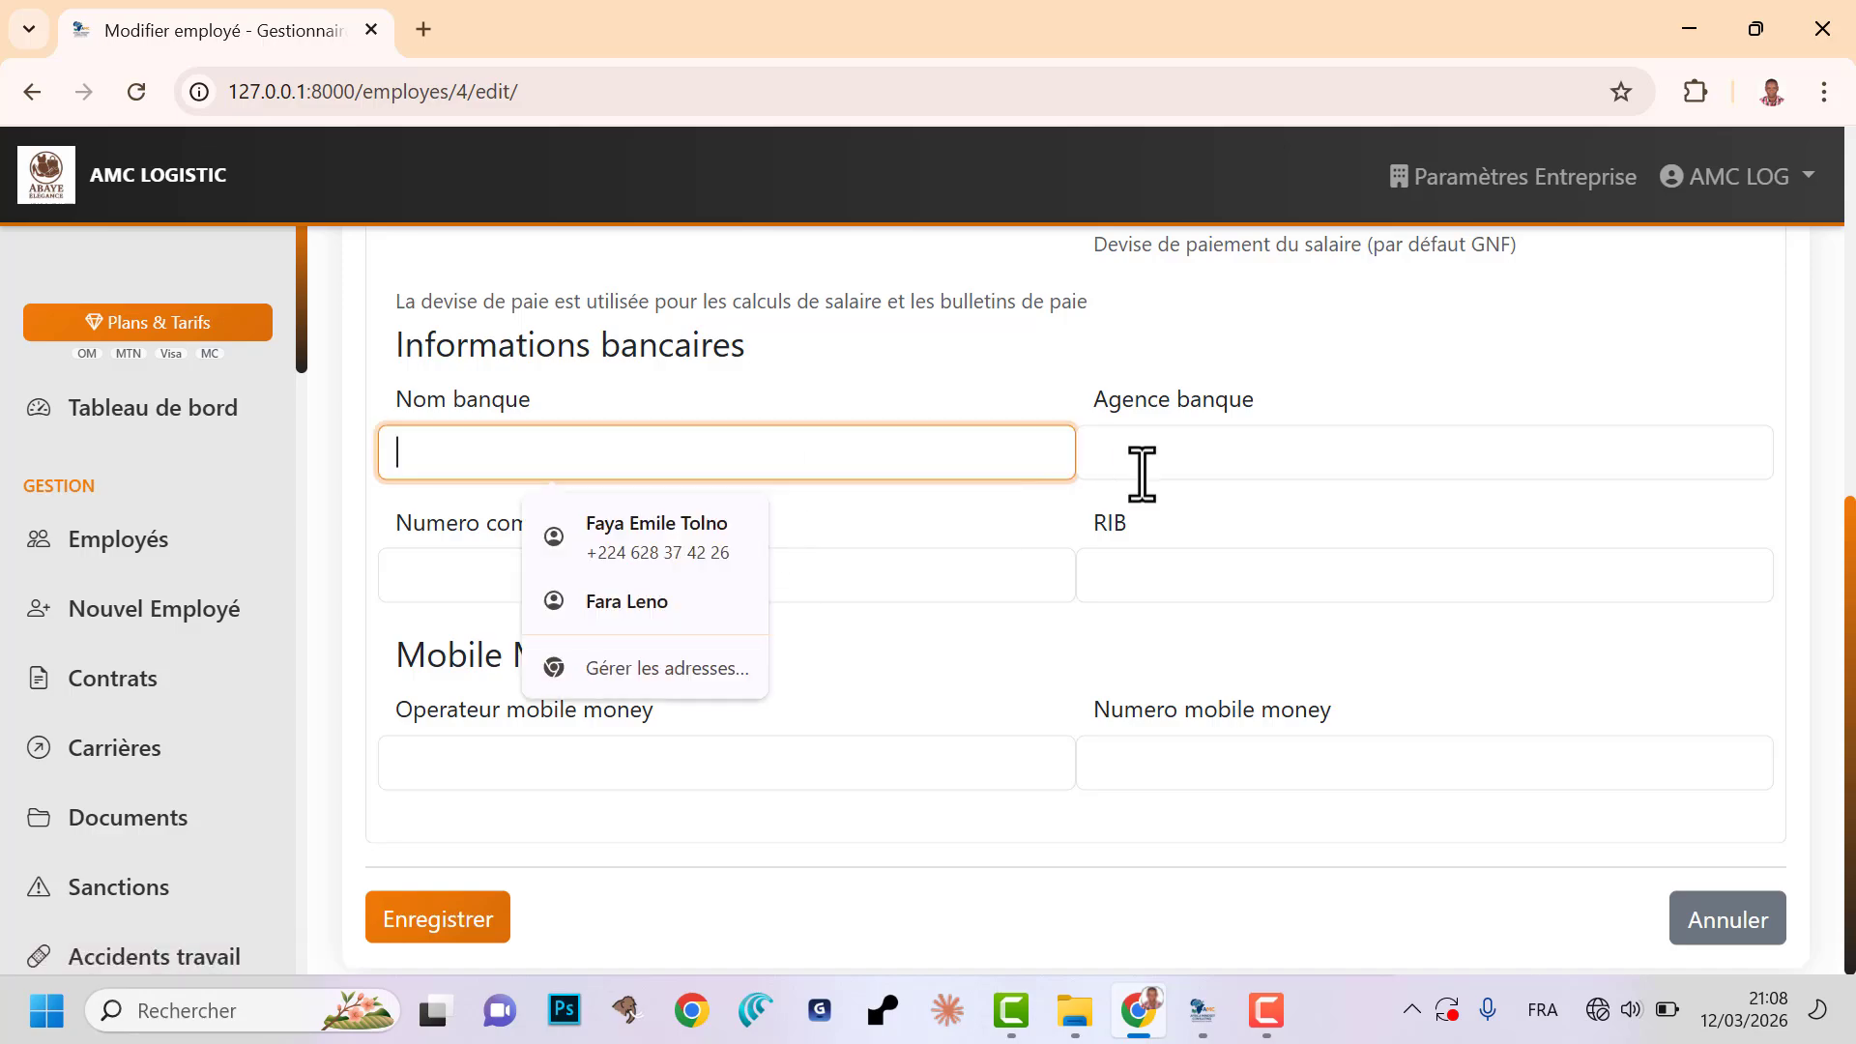
click(1155, 476)
click(904, 628)
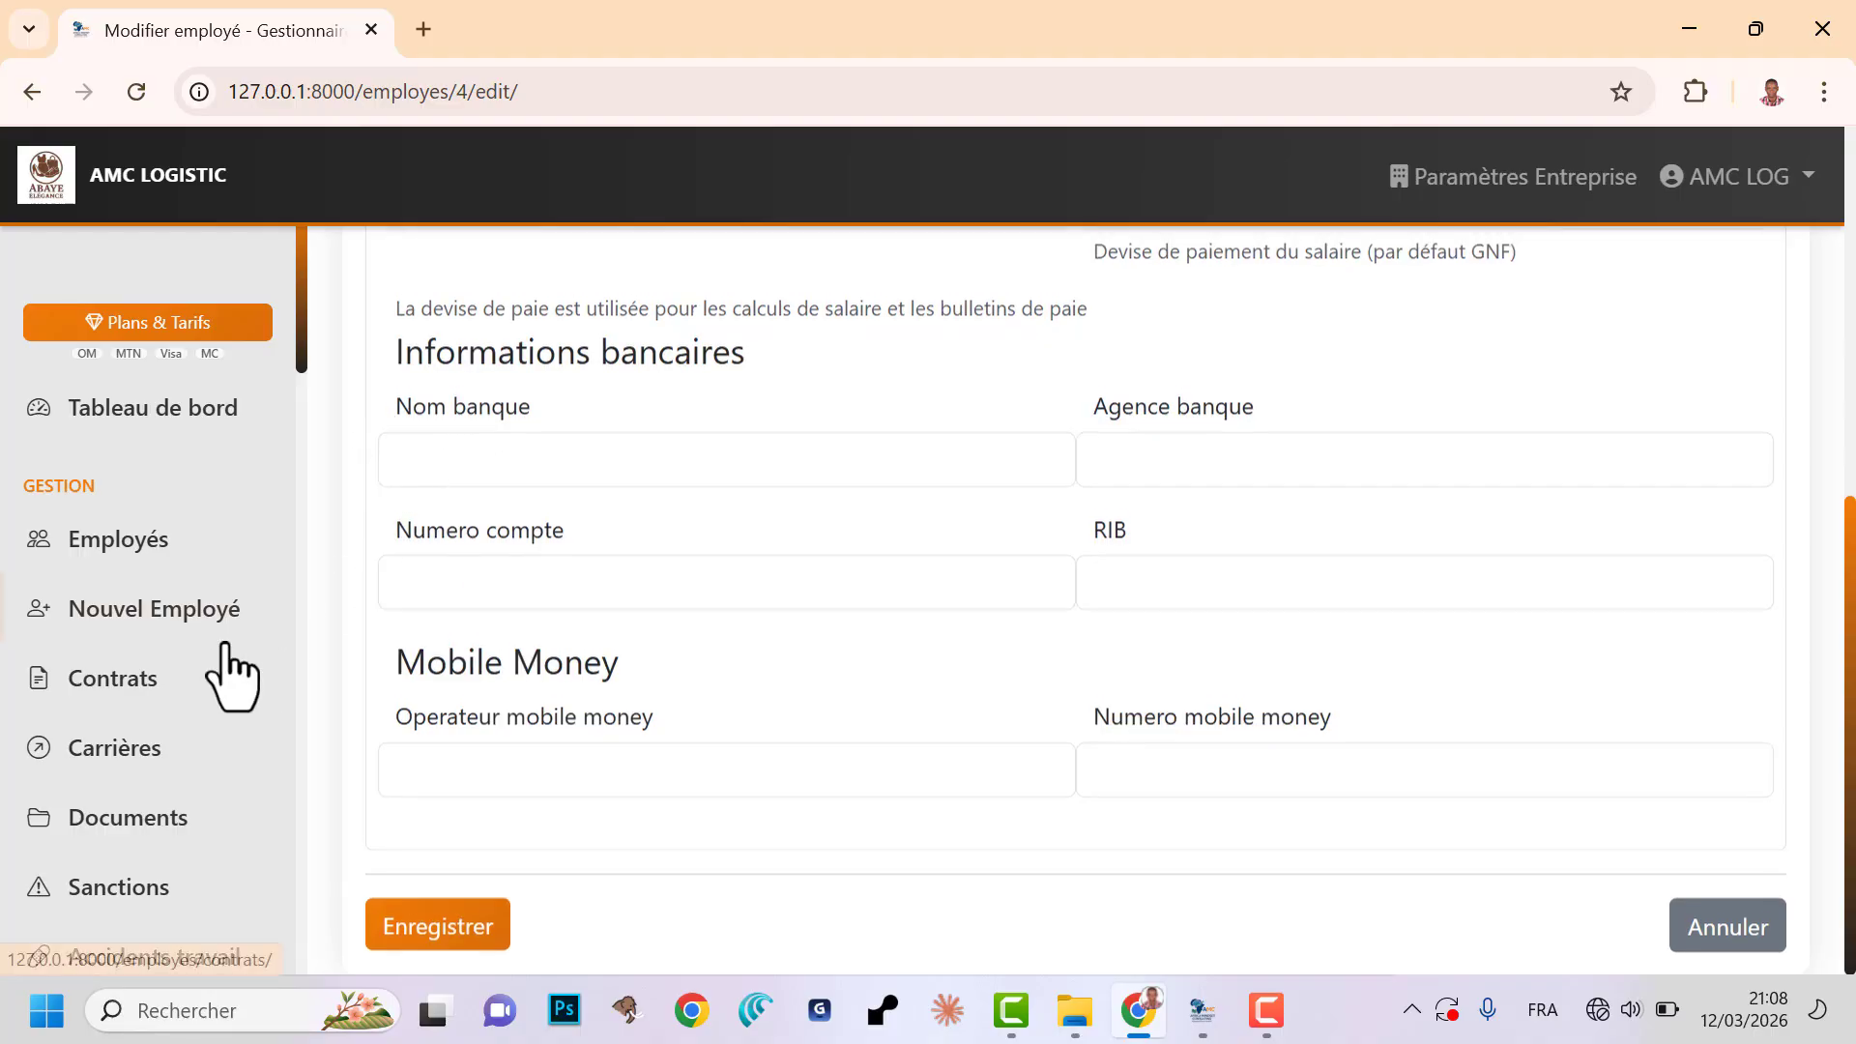
- Leave the employee's edit form without saving and return to the Employés list
scroll(307, 372, down, 1)
scroll(290, 367, down, 1)
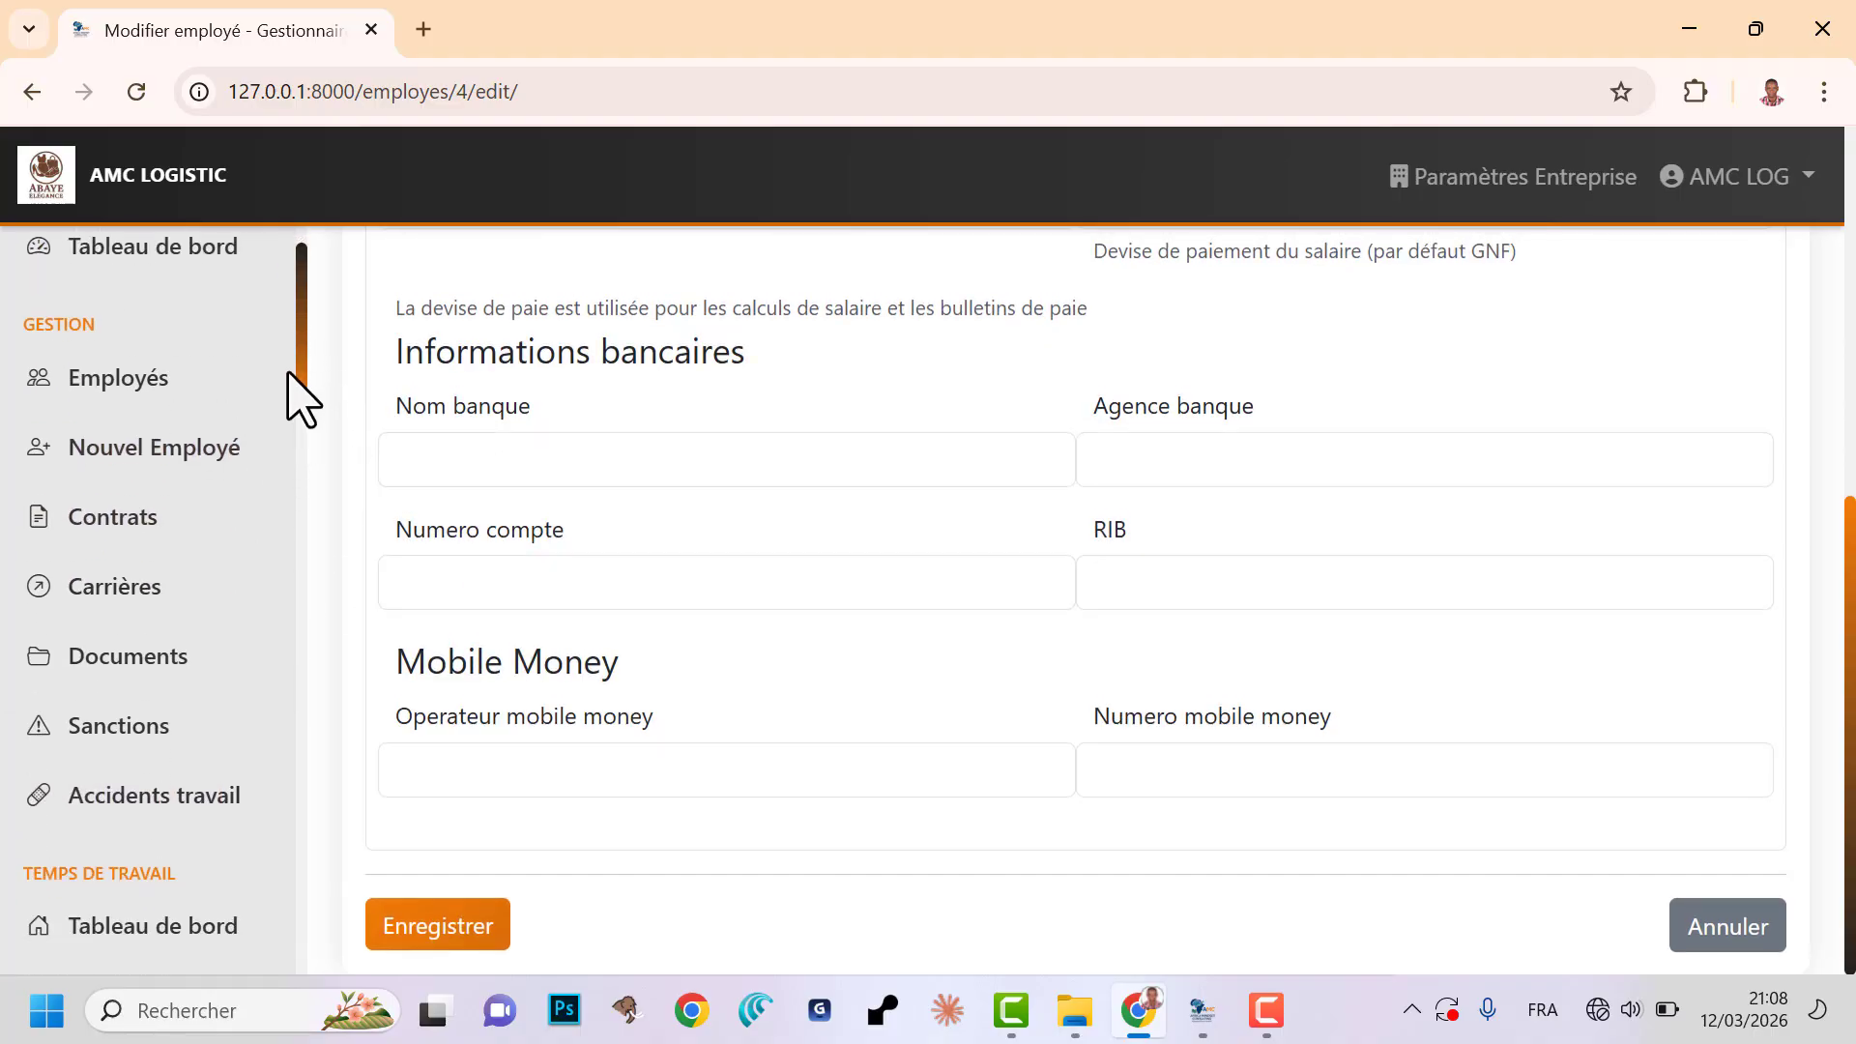
scroll(295, 416, down, 1)
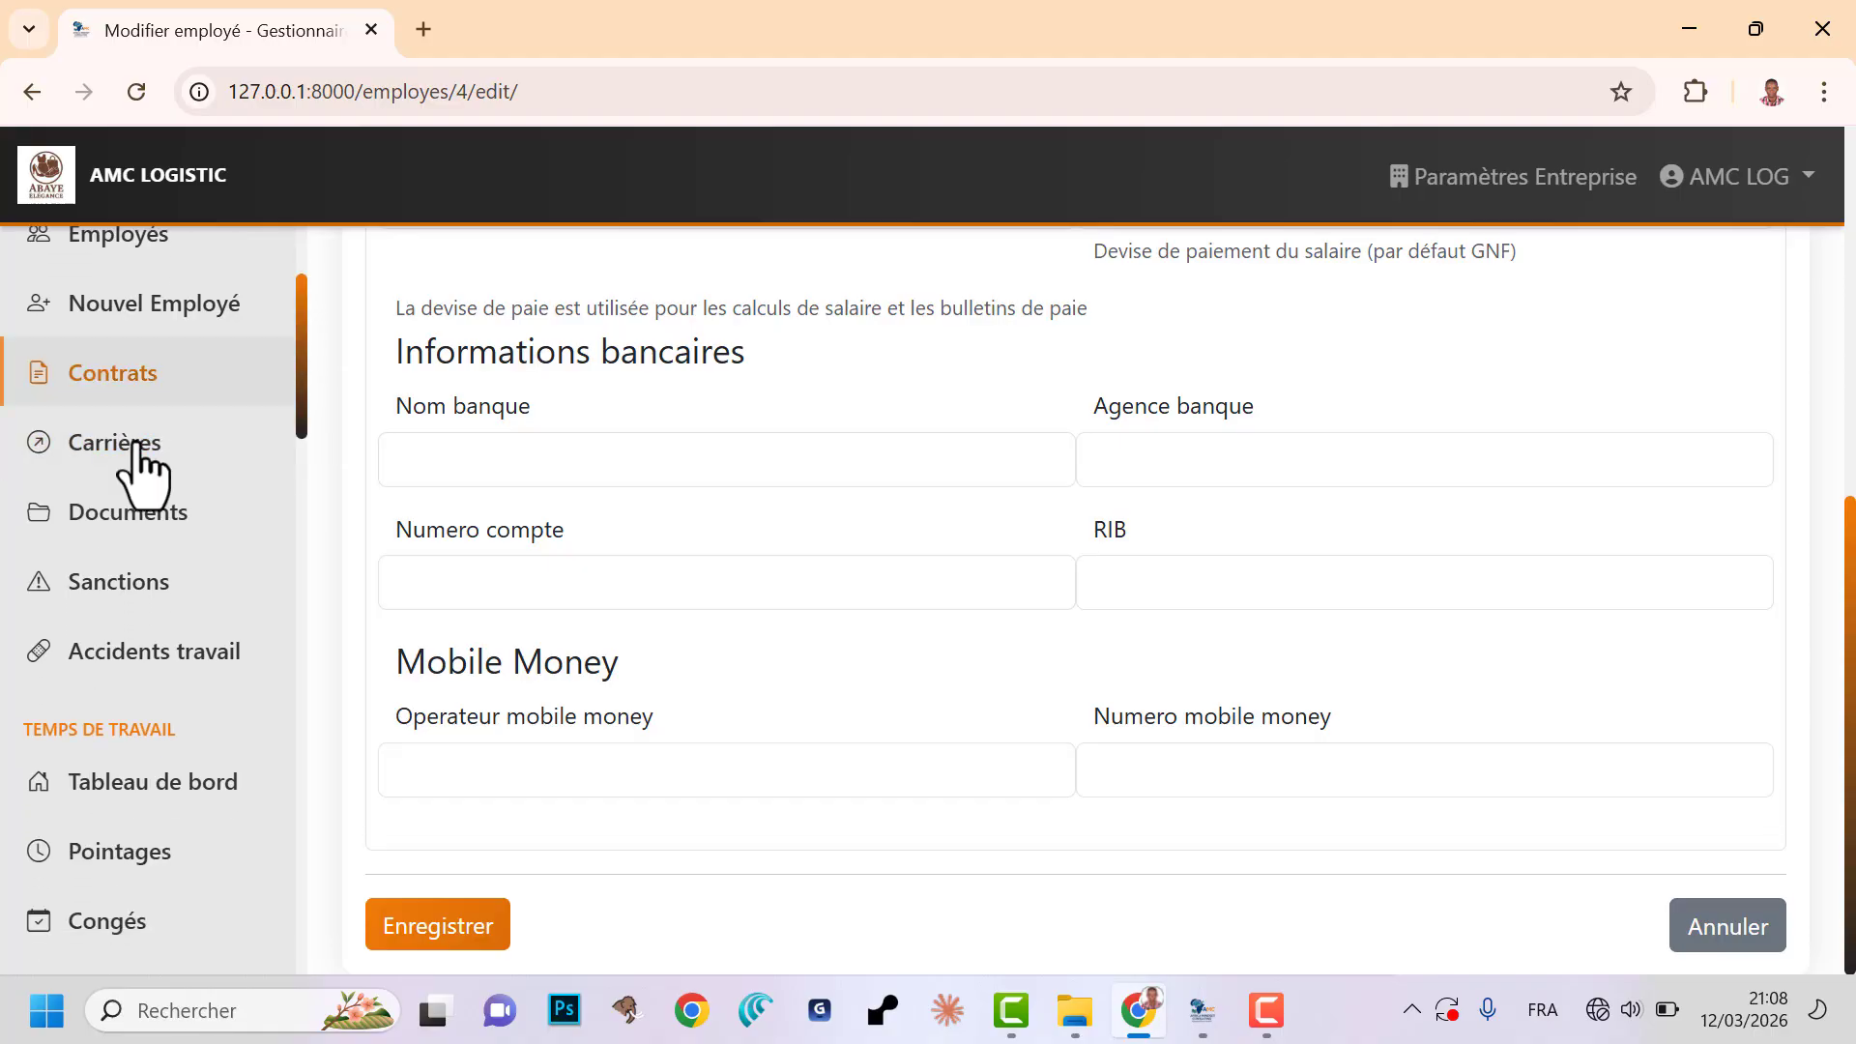
click(184, 262)
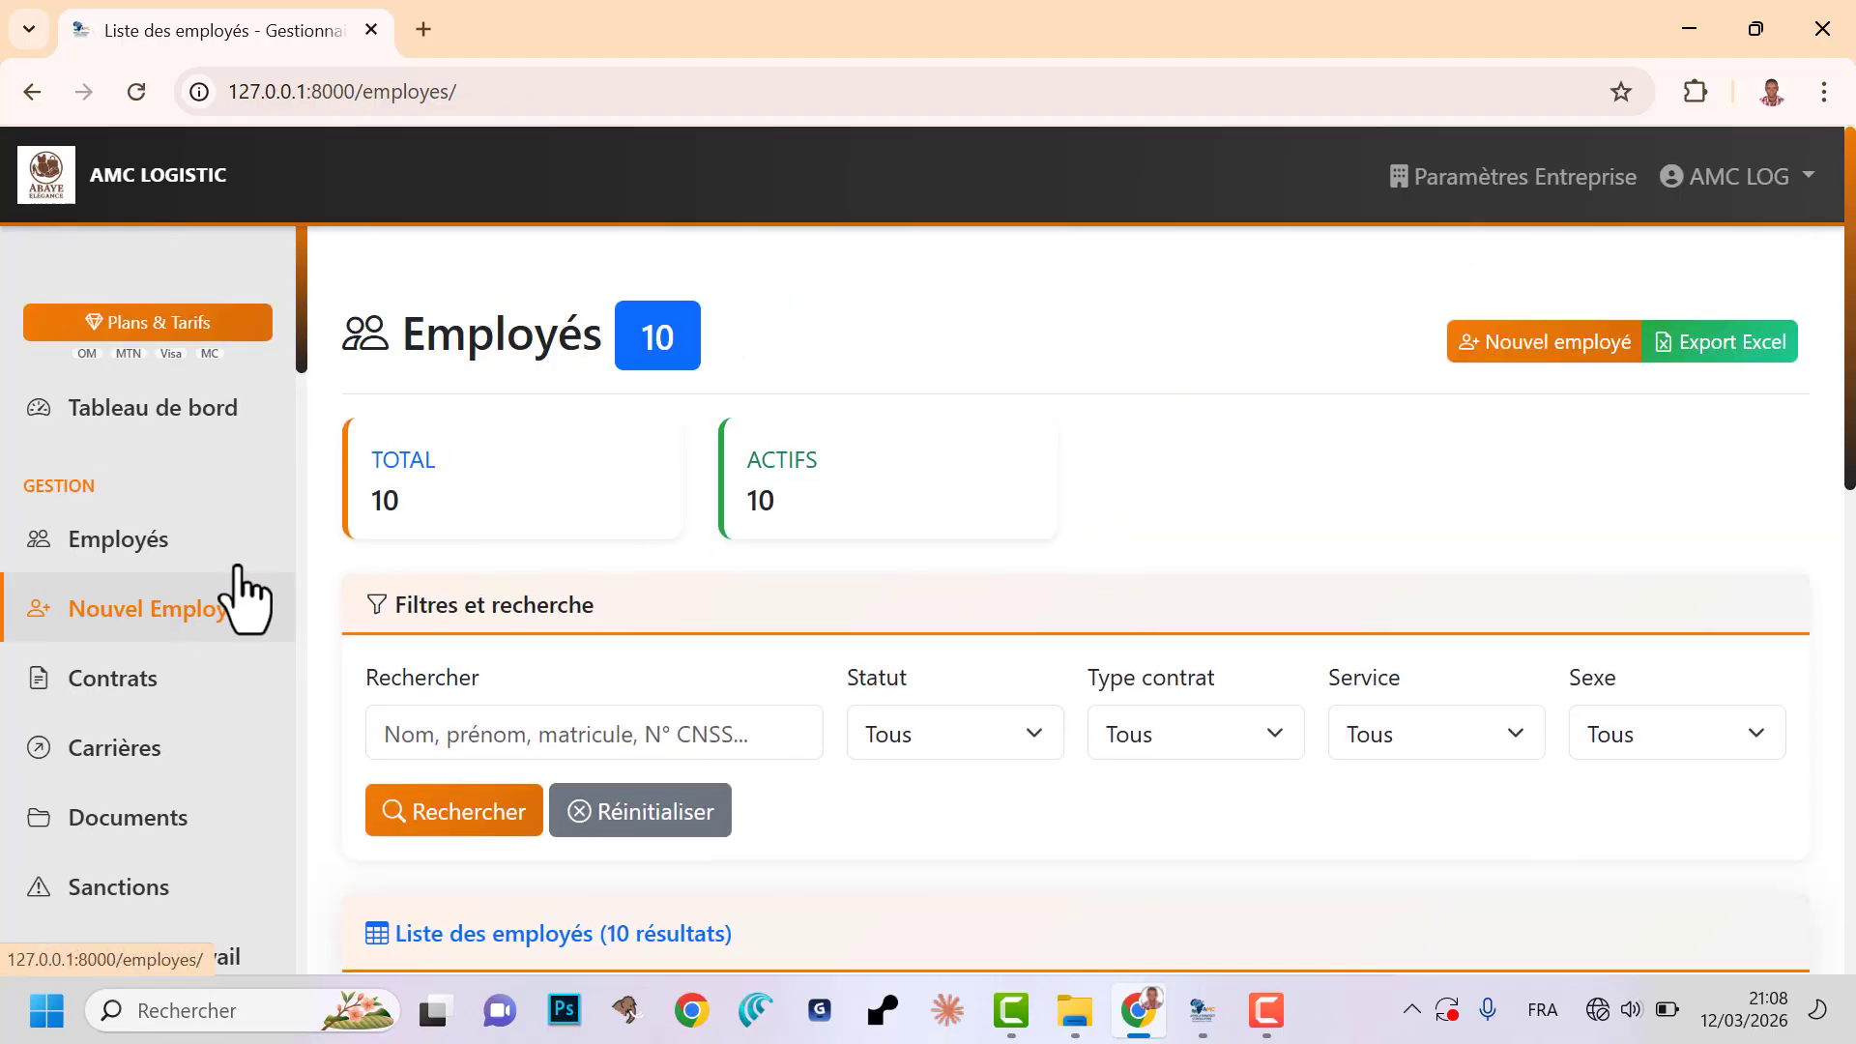
- Examine the application's available functions under Temps de travail, Paie, Modules and Rapports RH
scroll(211, 682, down, 12)
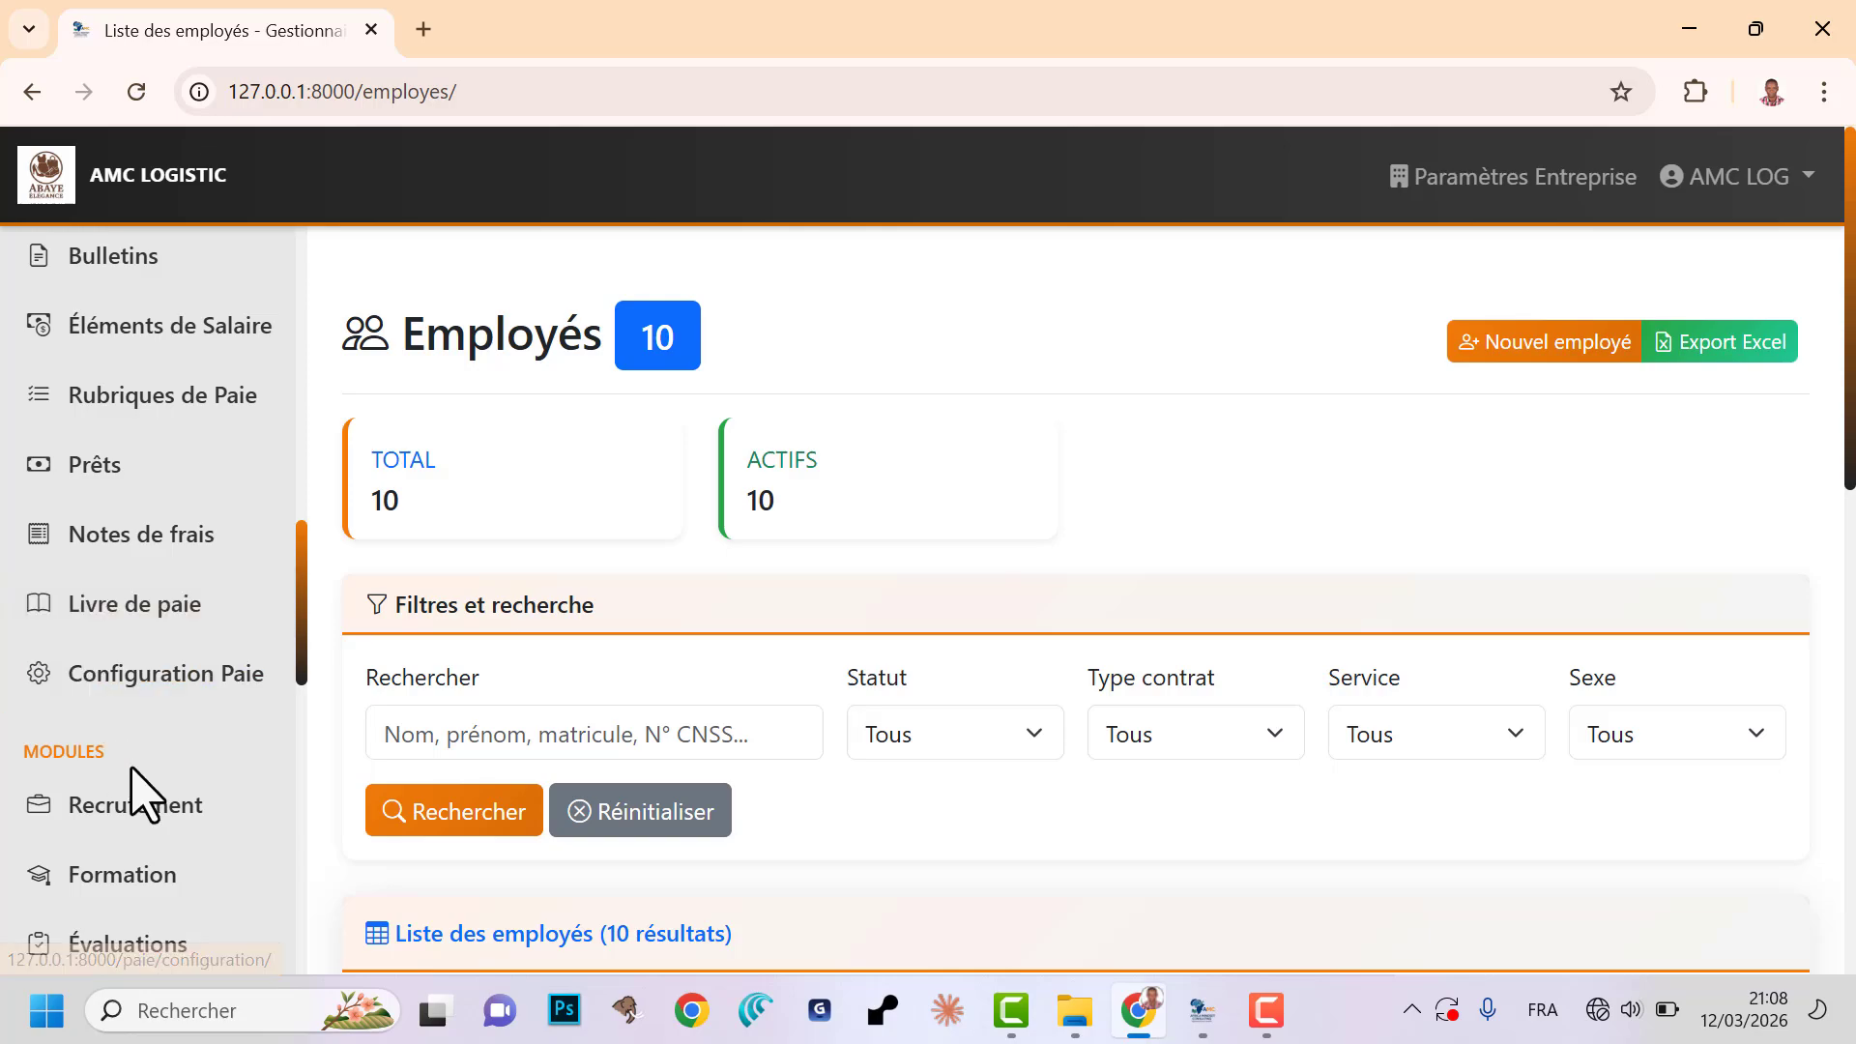
scroll(135, 788, down, 8)
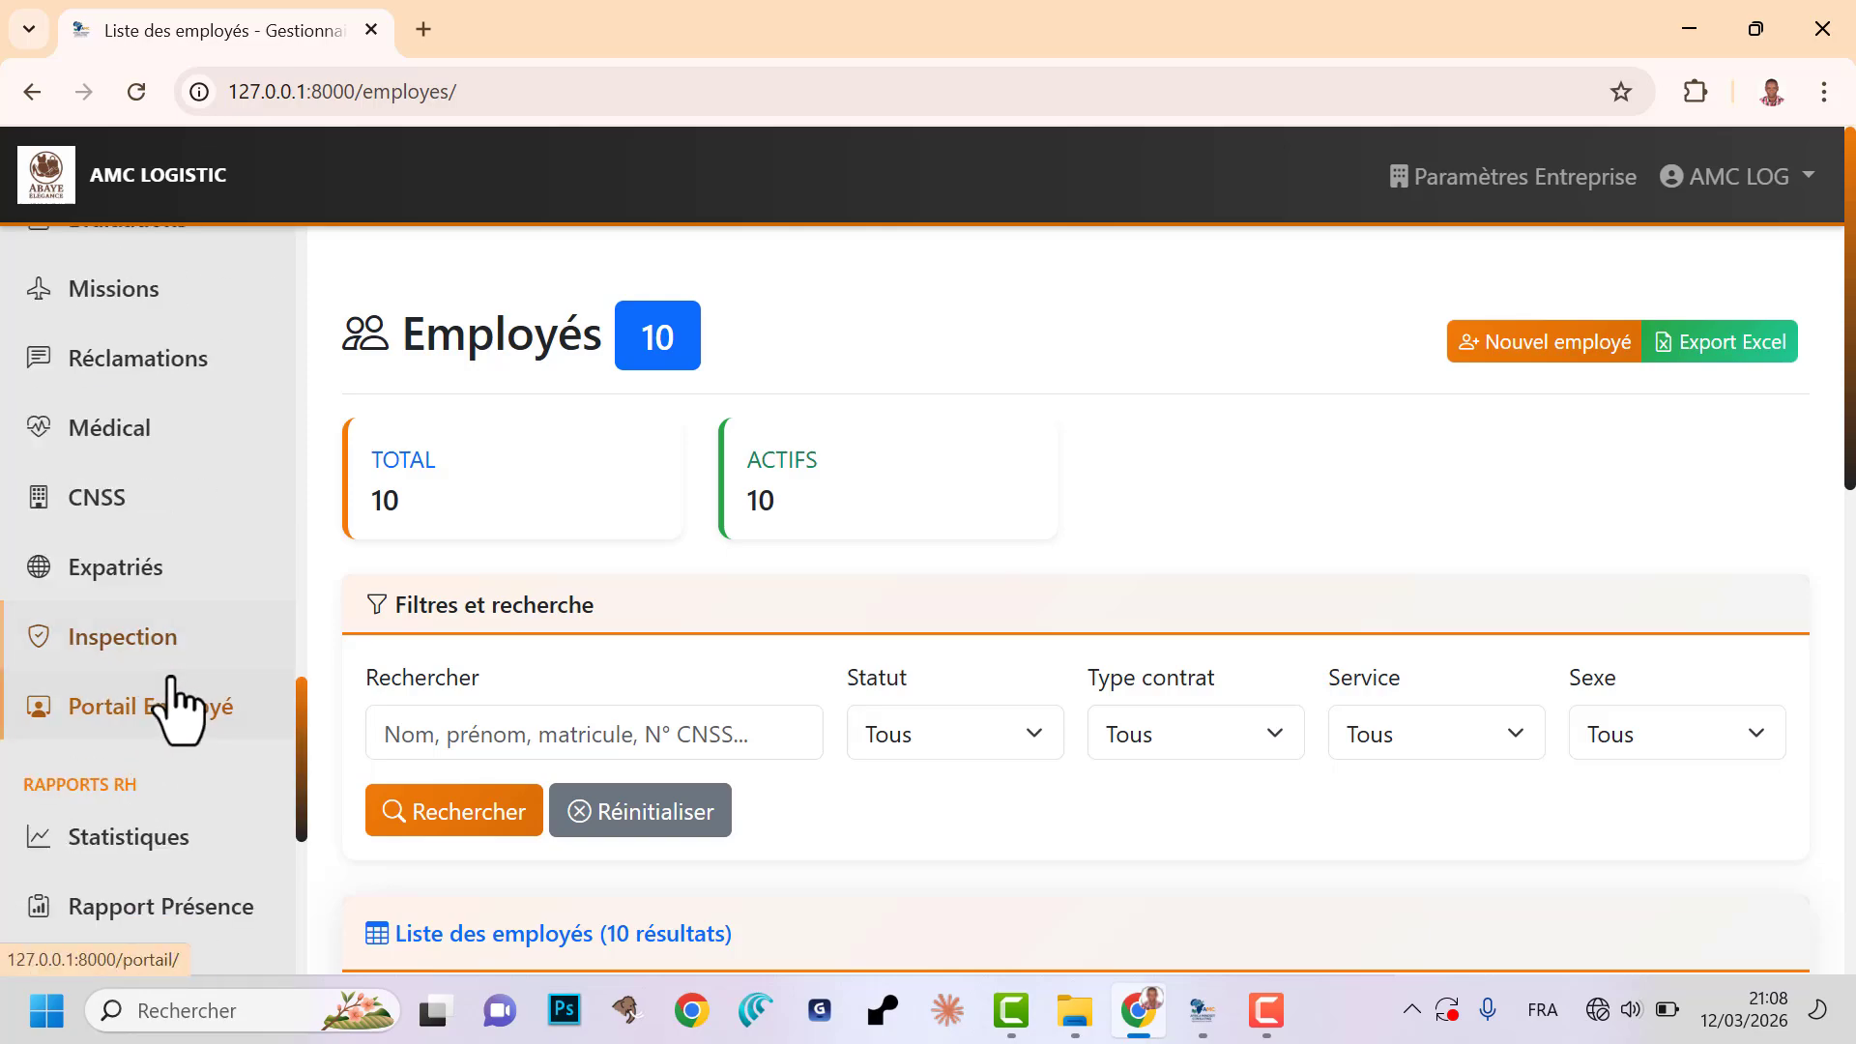
scroll(179, 704, up, 10)
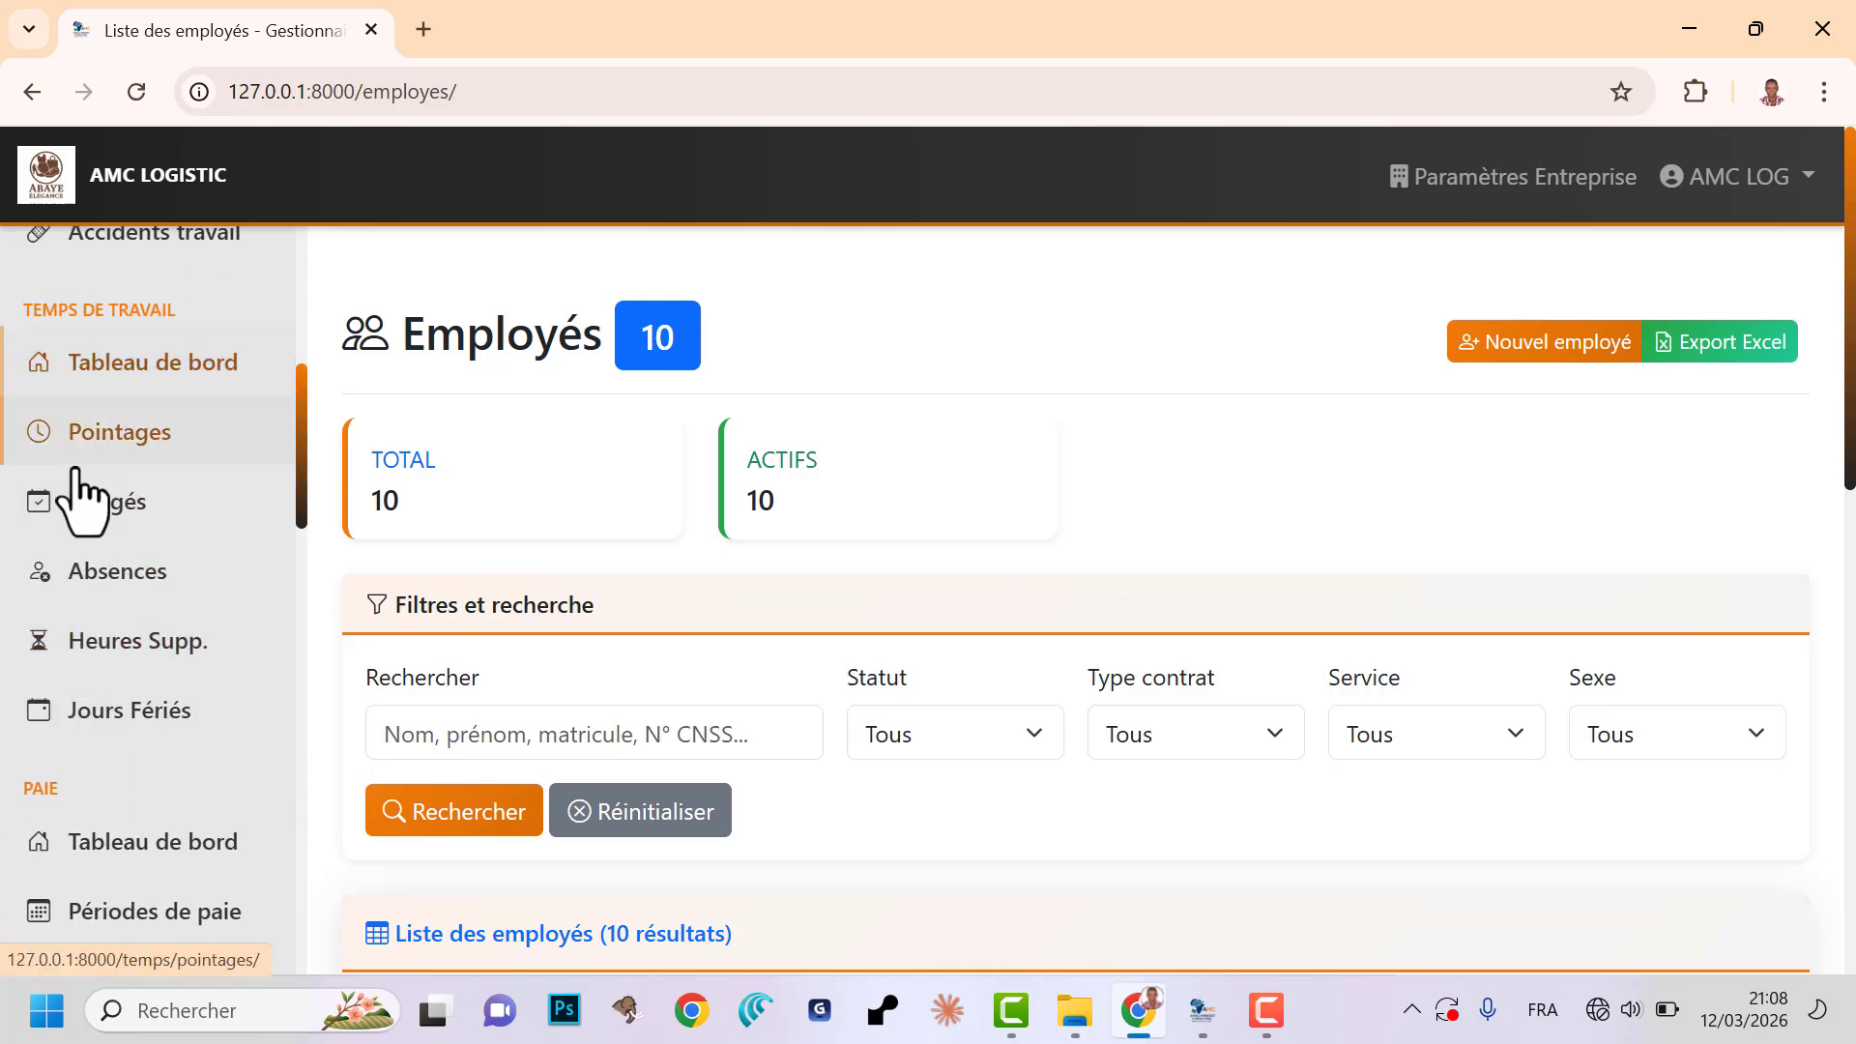
scroll(147, 592, down, 6)
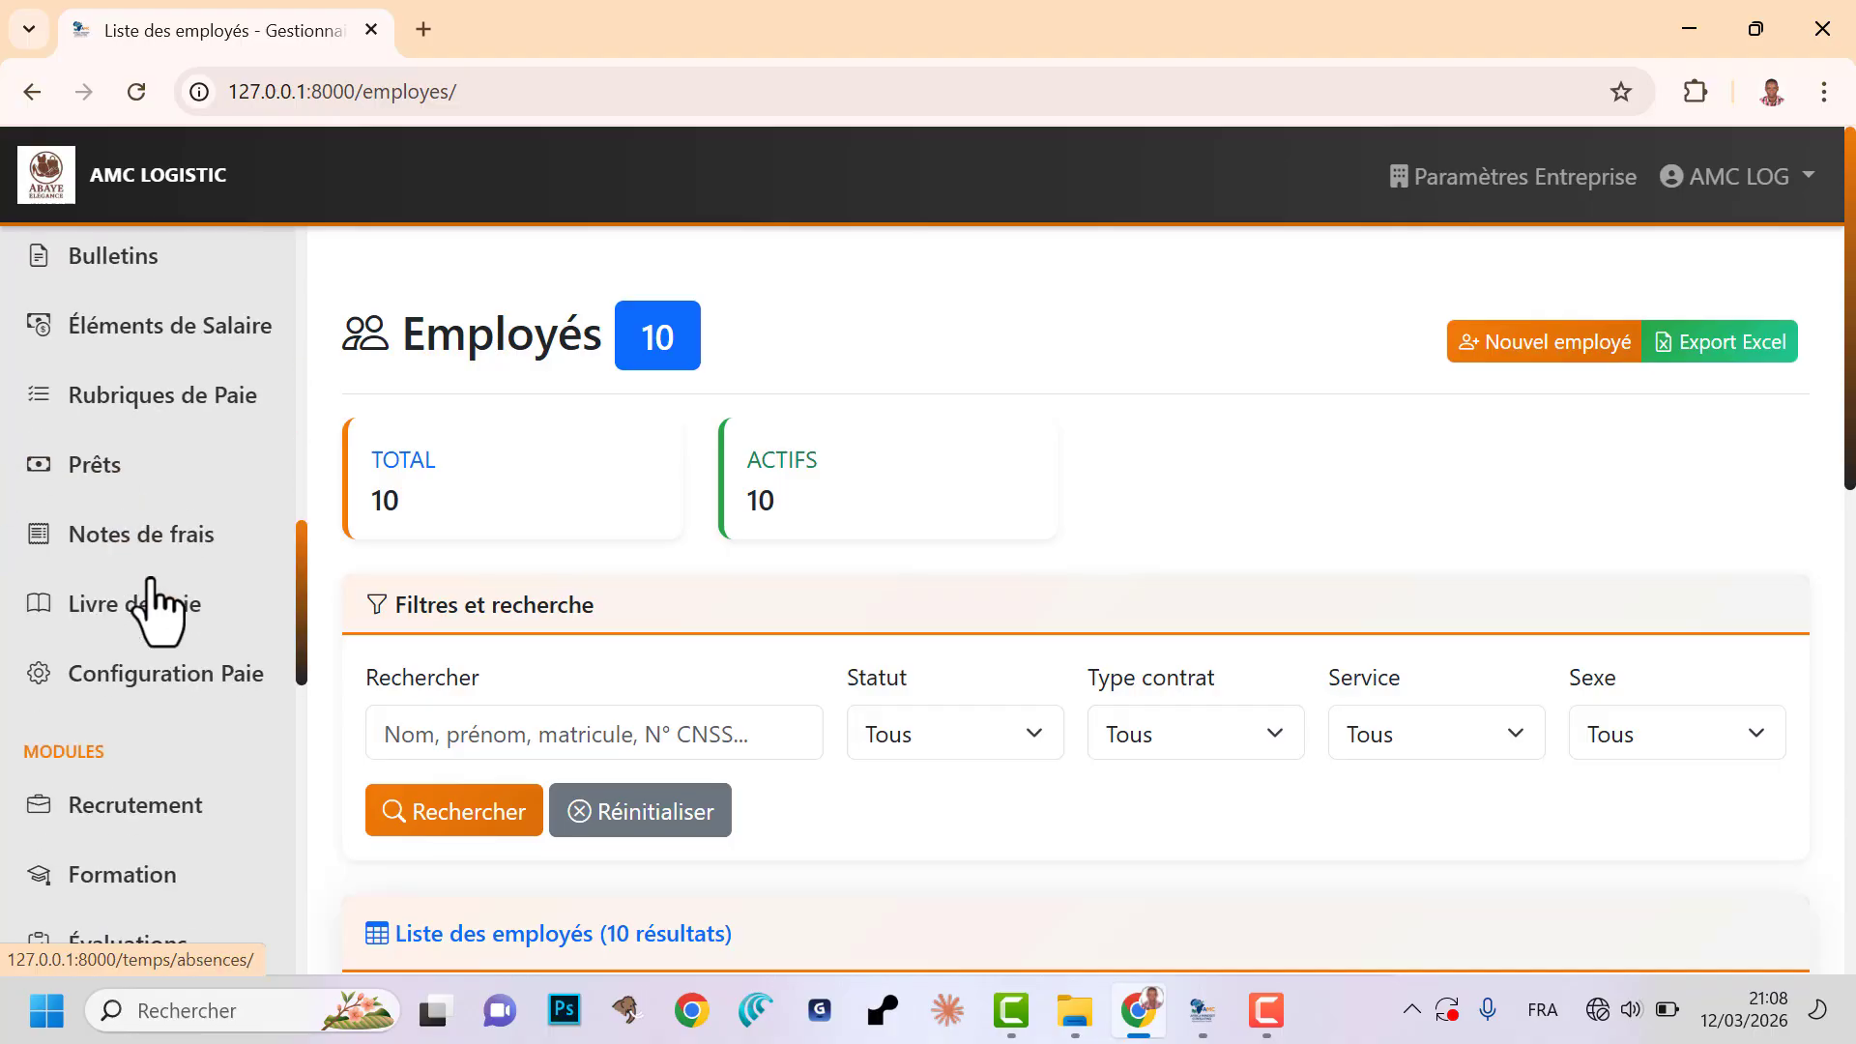
scroll(150, 609, up, 15)
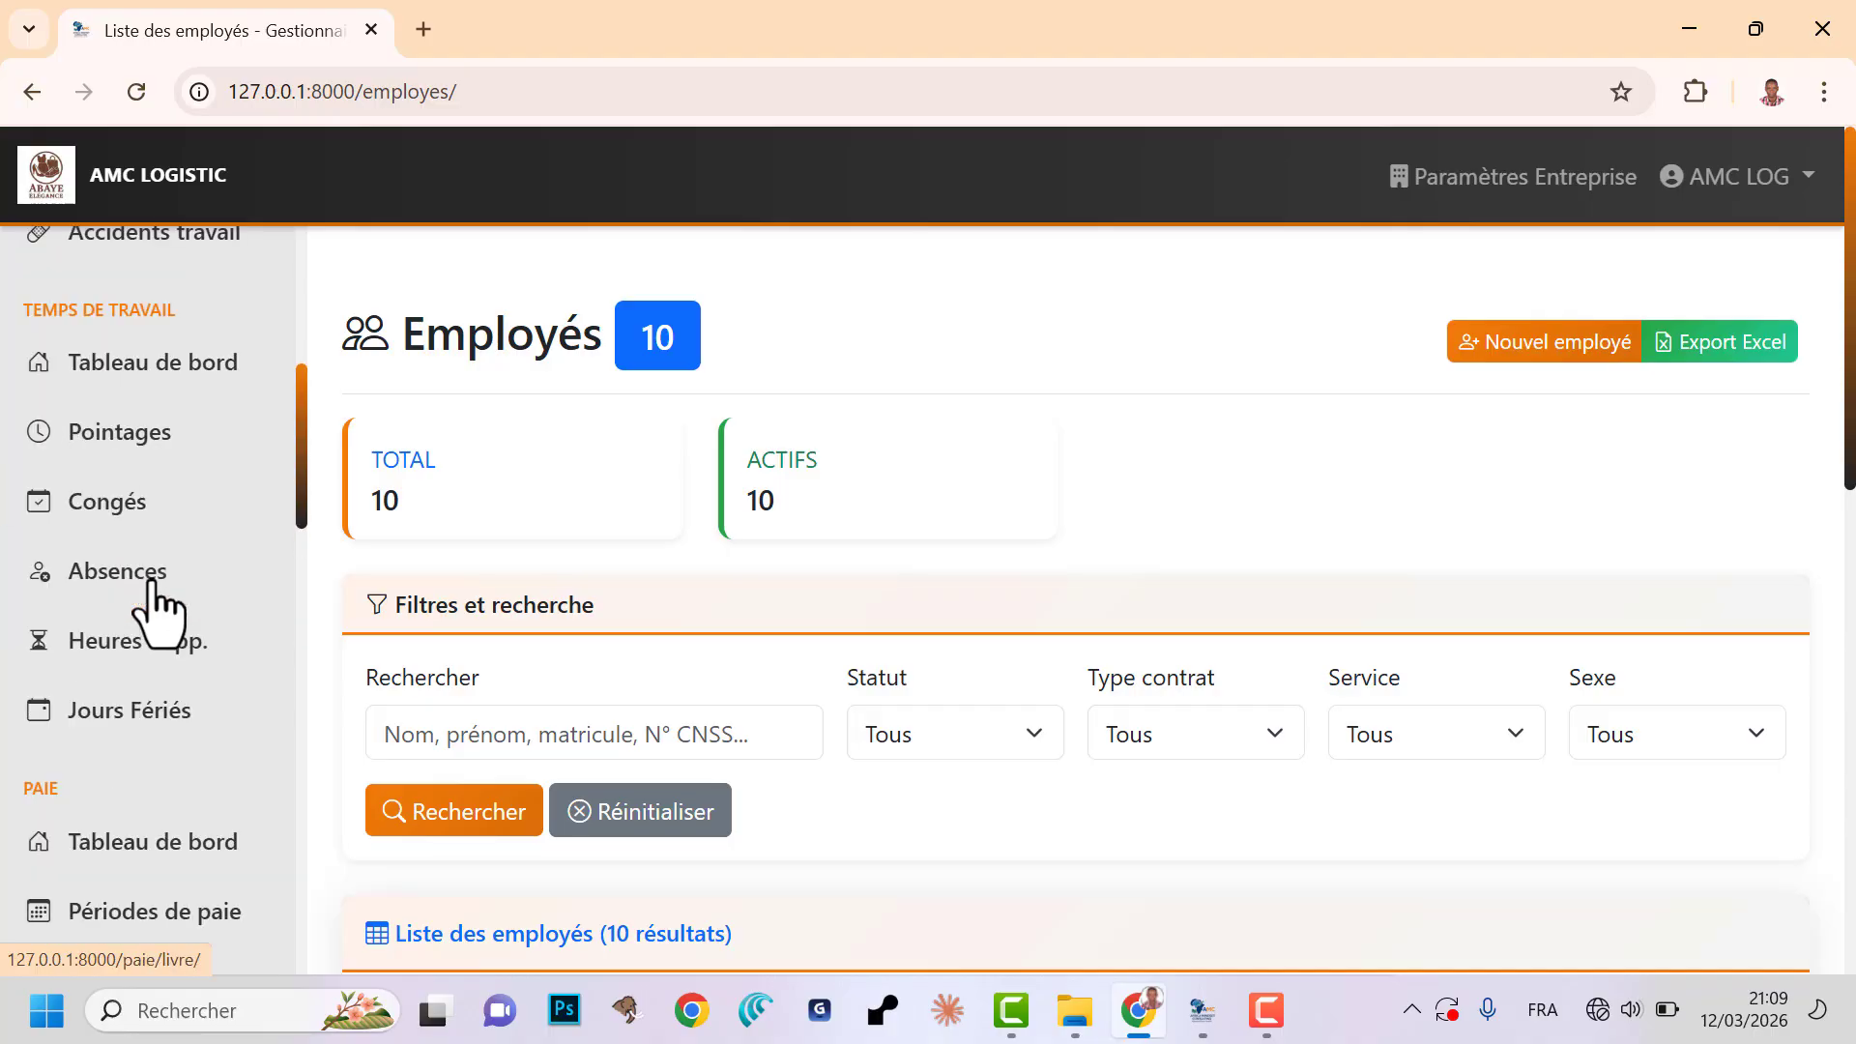
scroll(155, 611, down, 12)
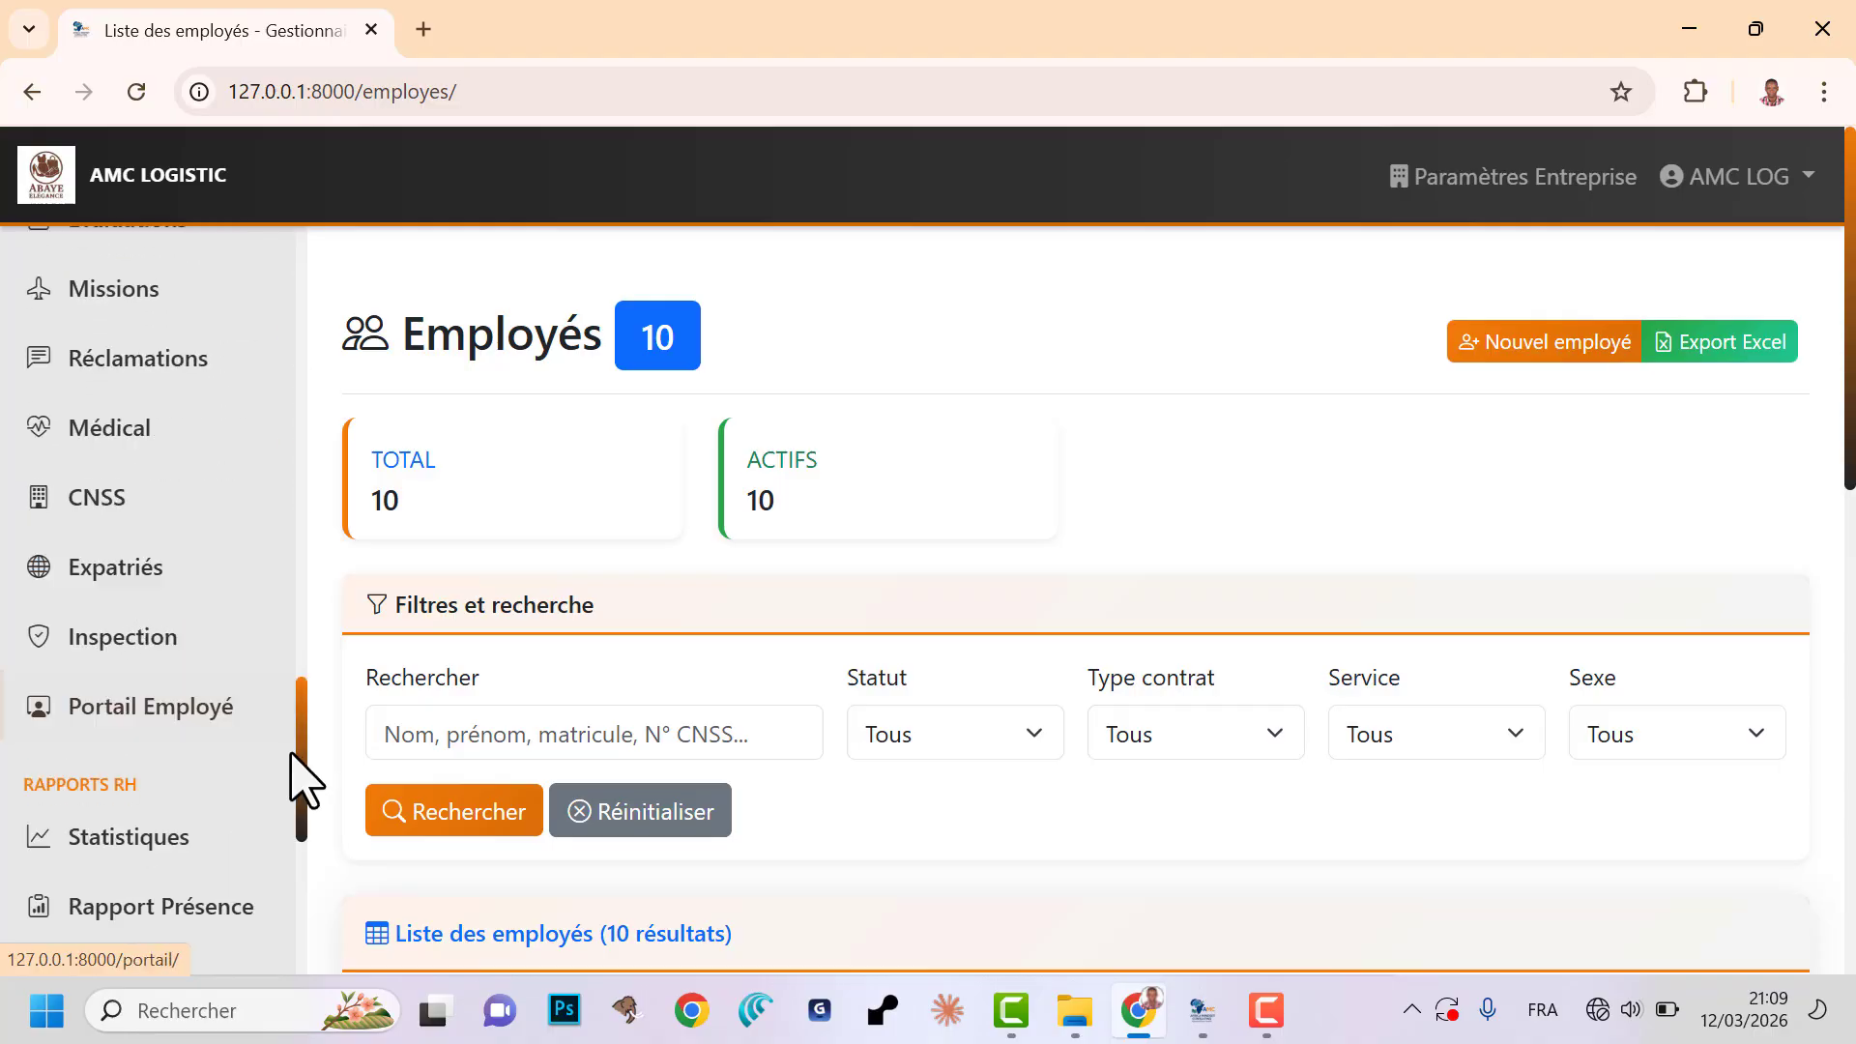
drag(307, 799, 300, 534)
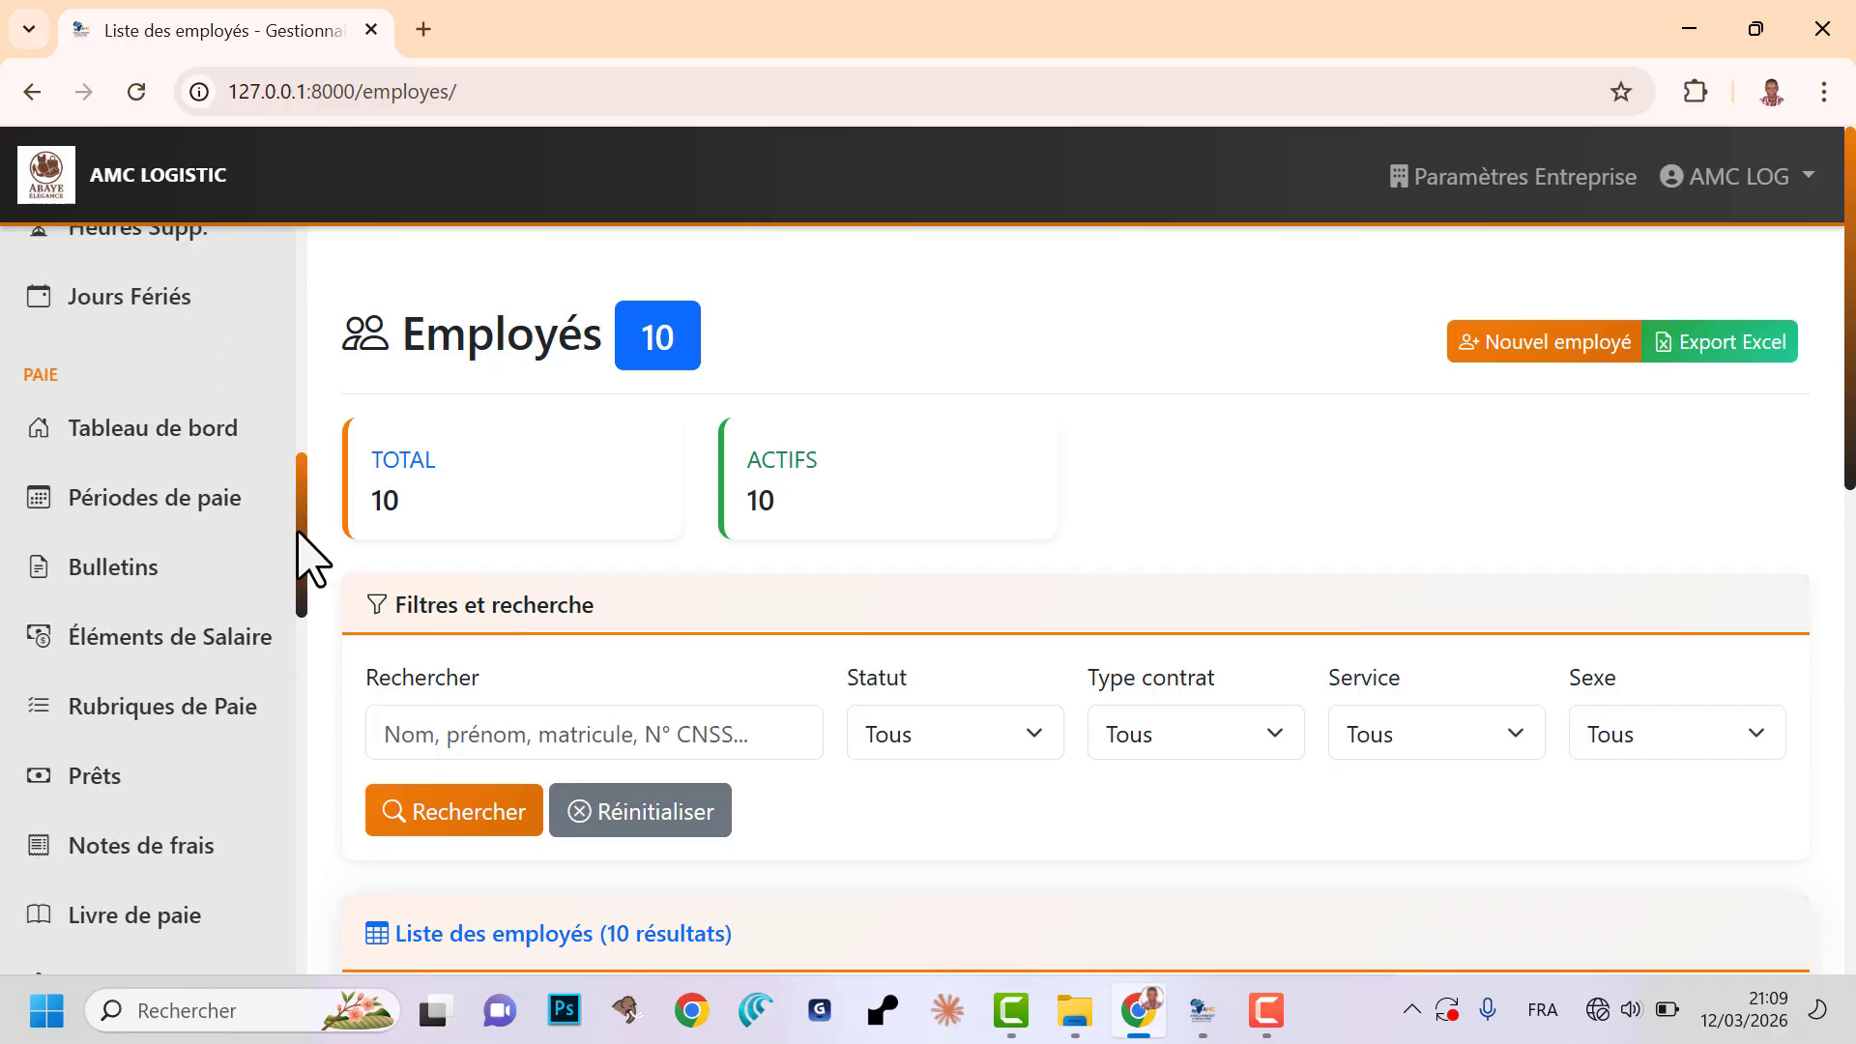
- Create a pay period for Février 2026 in Périodes de paie and dismiss the confirmation message
click(94, 518)
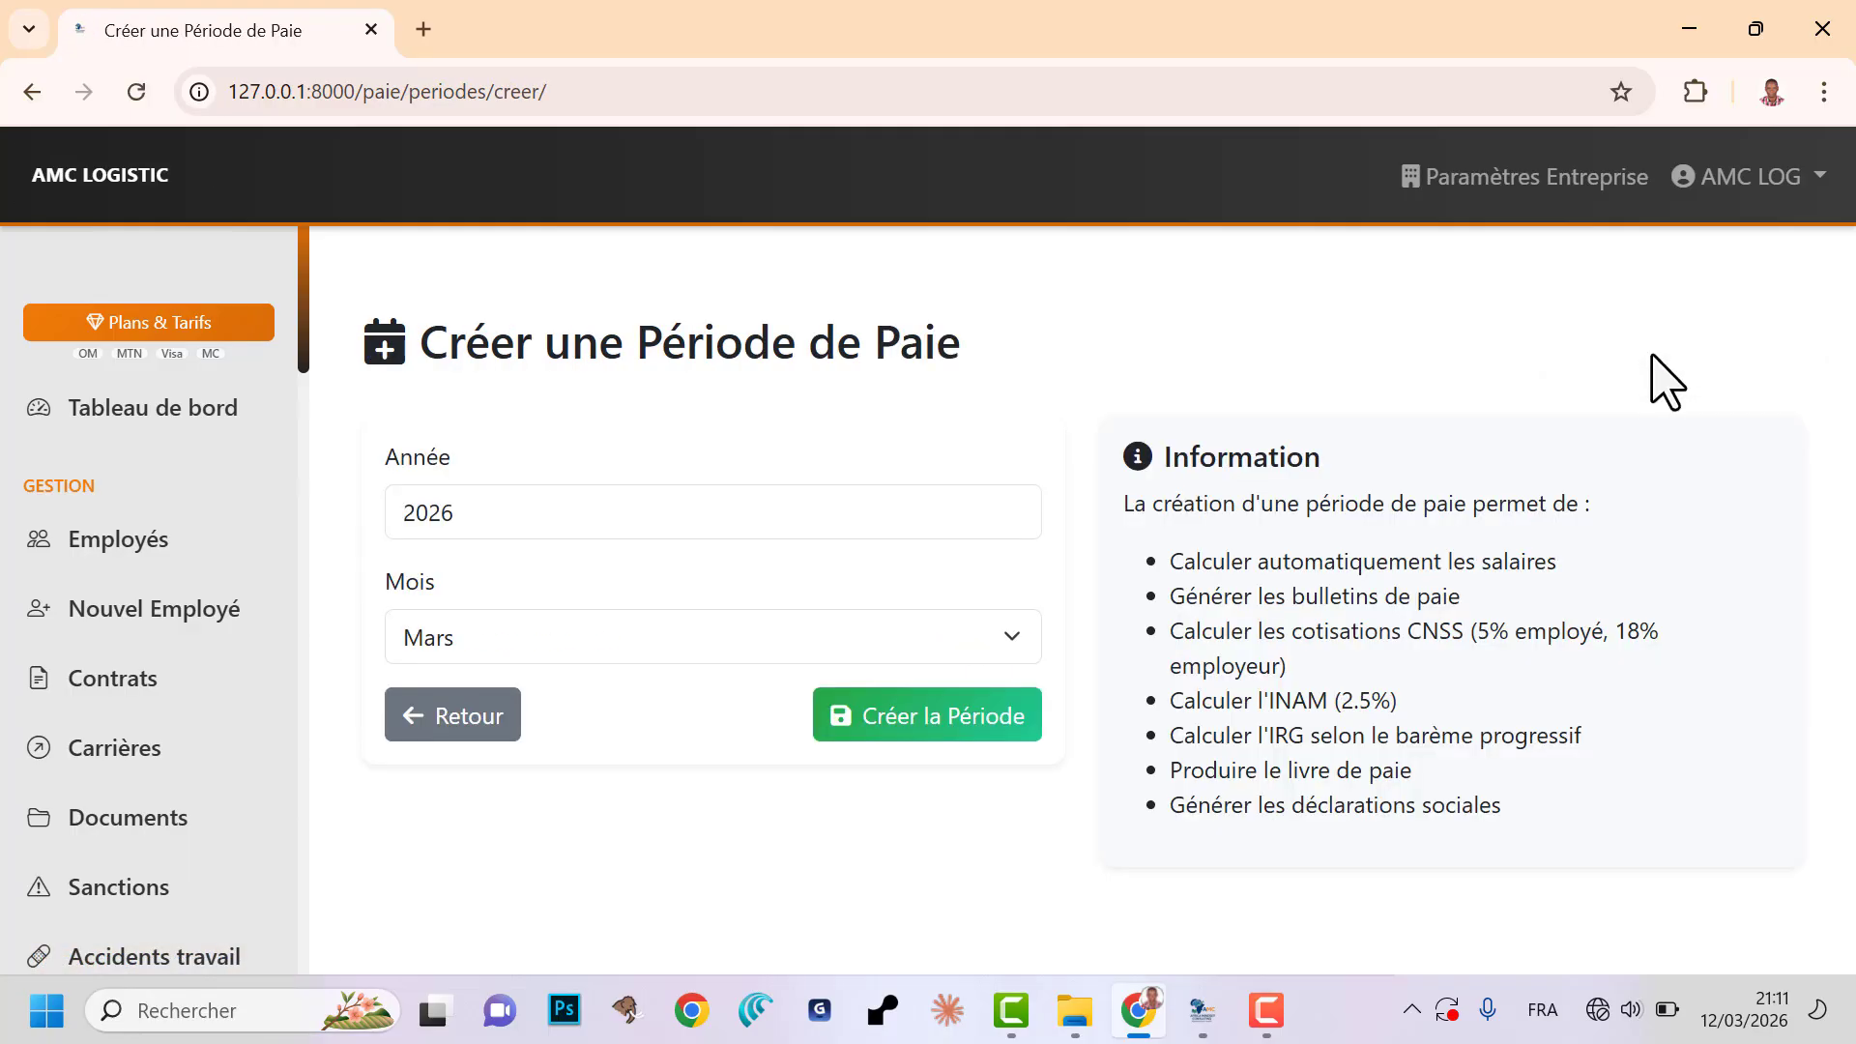
click(634, 633)
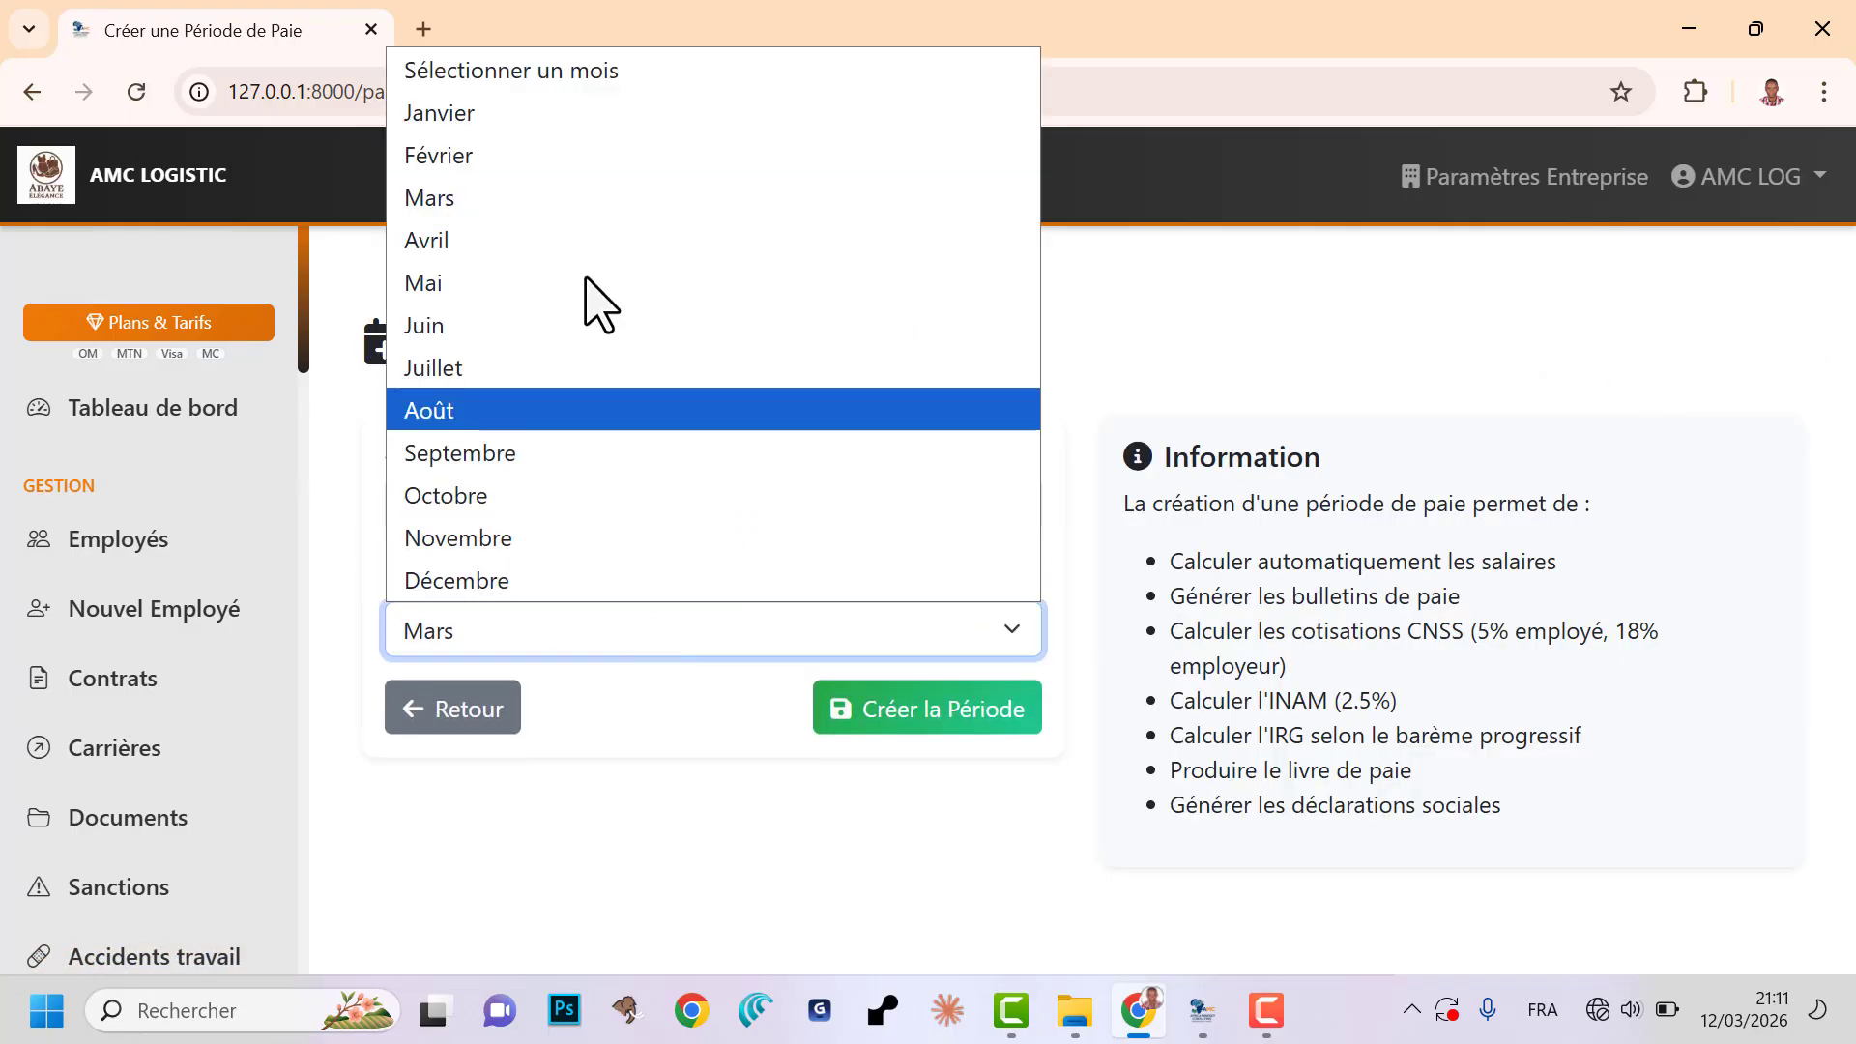
click(509, 159)
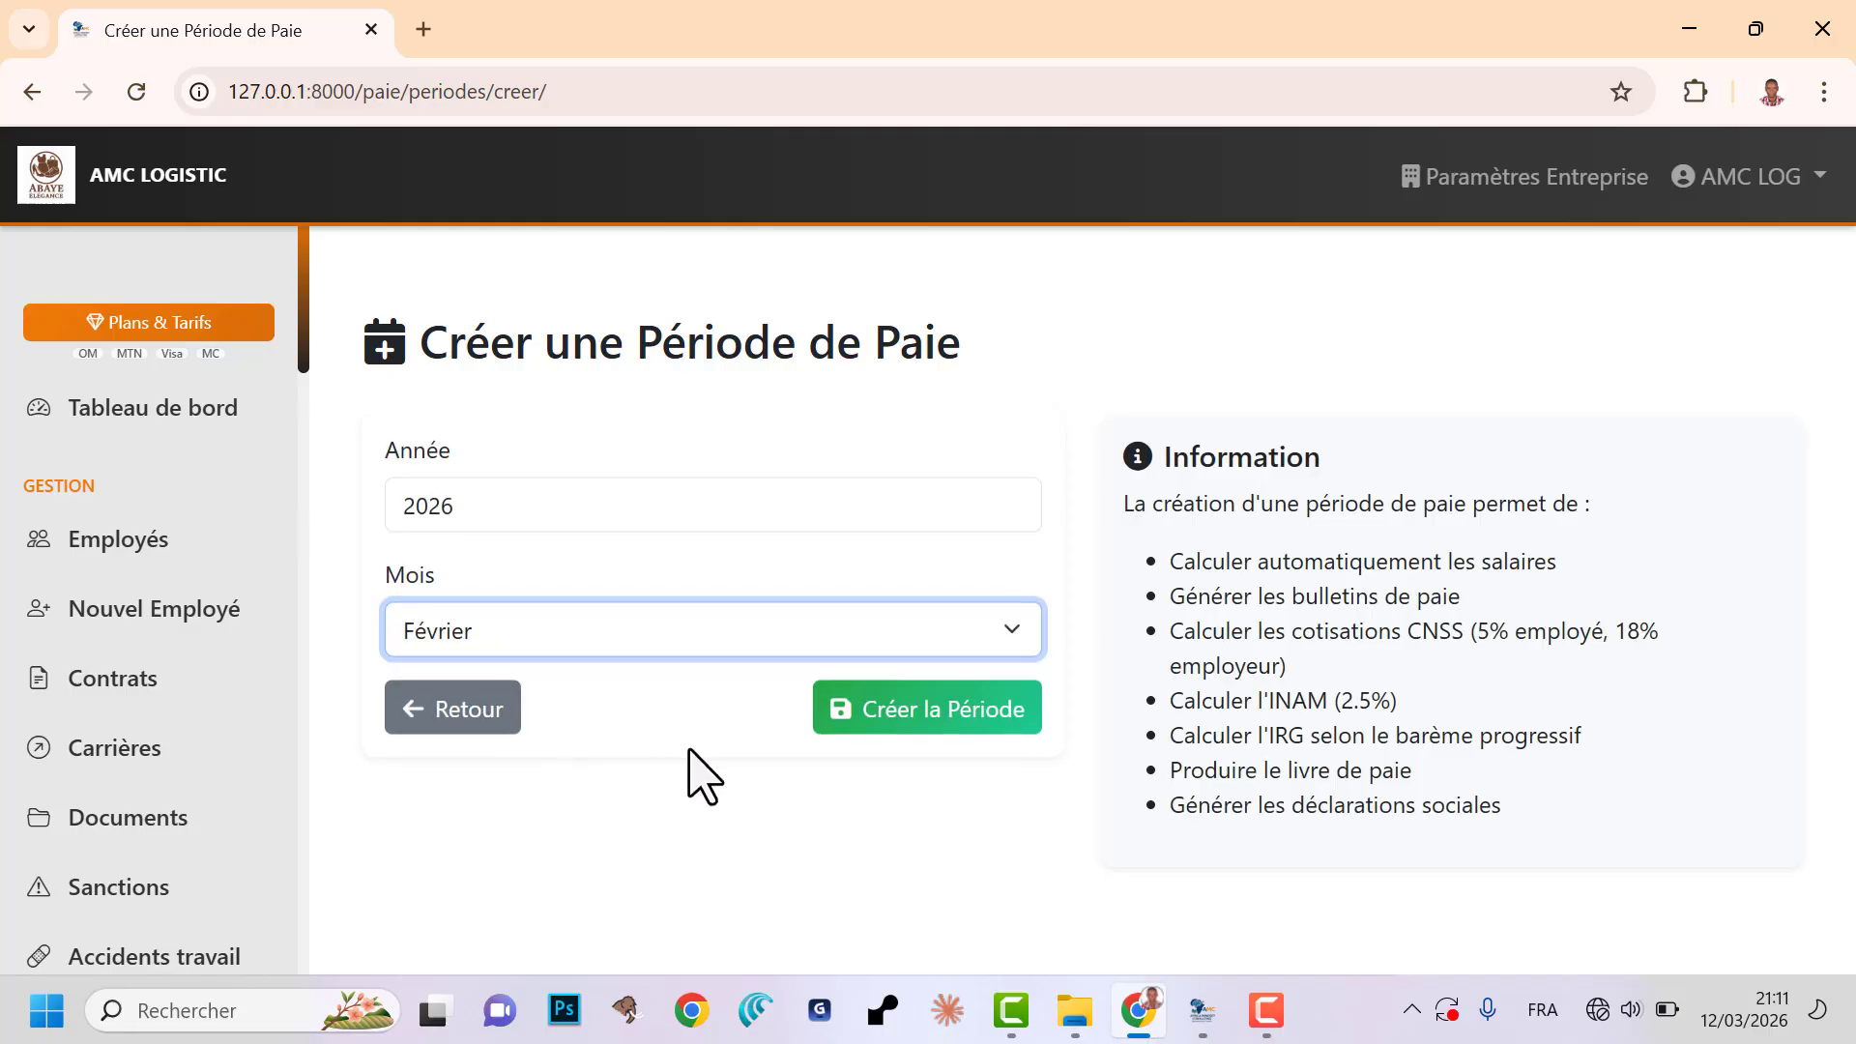
click(926, 723)
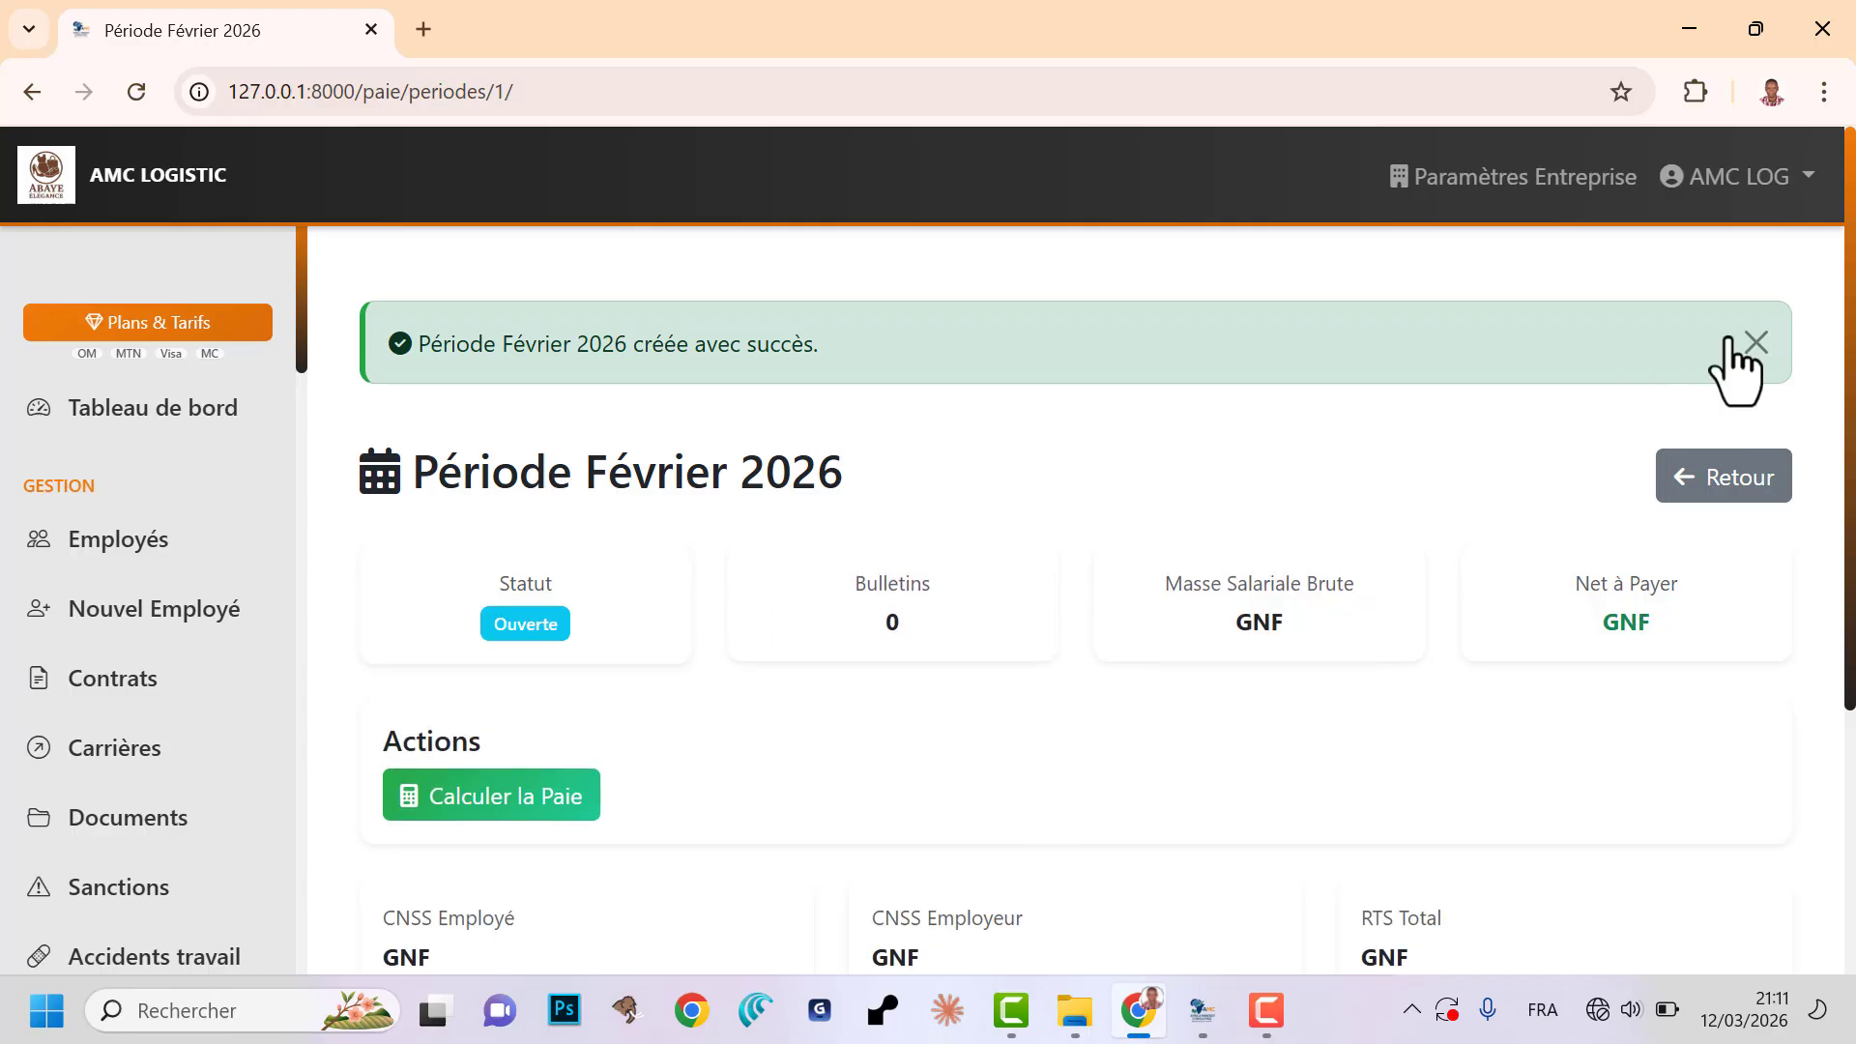
click(1729, 340)
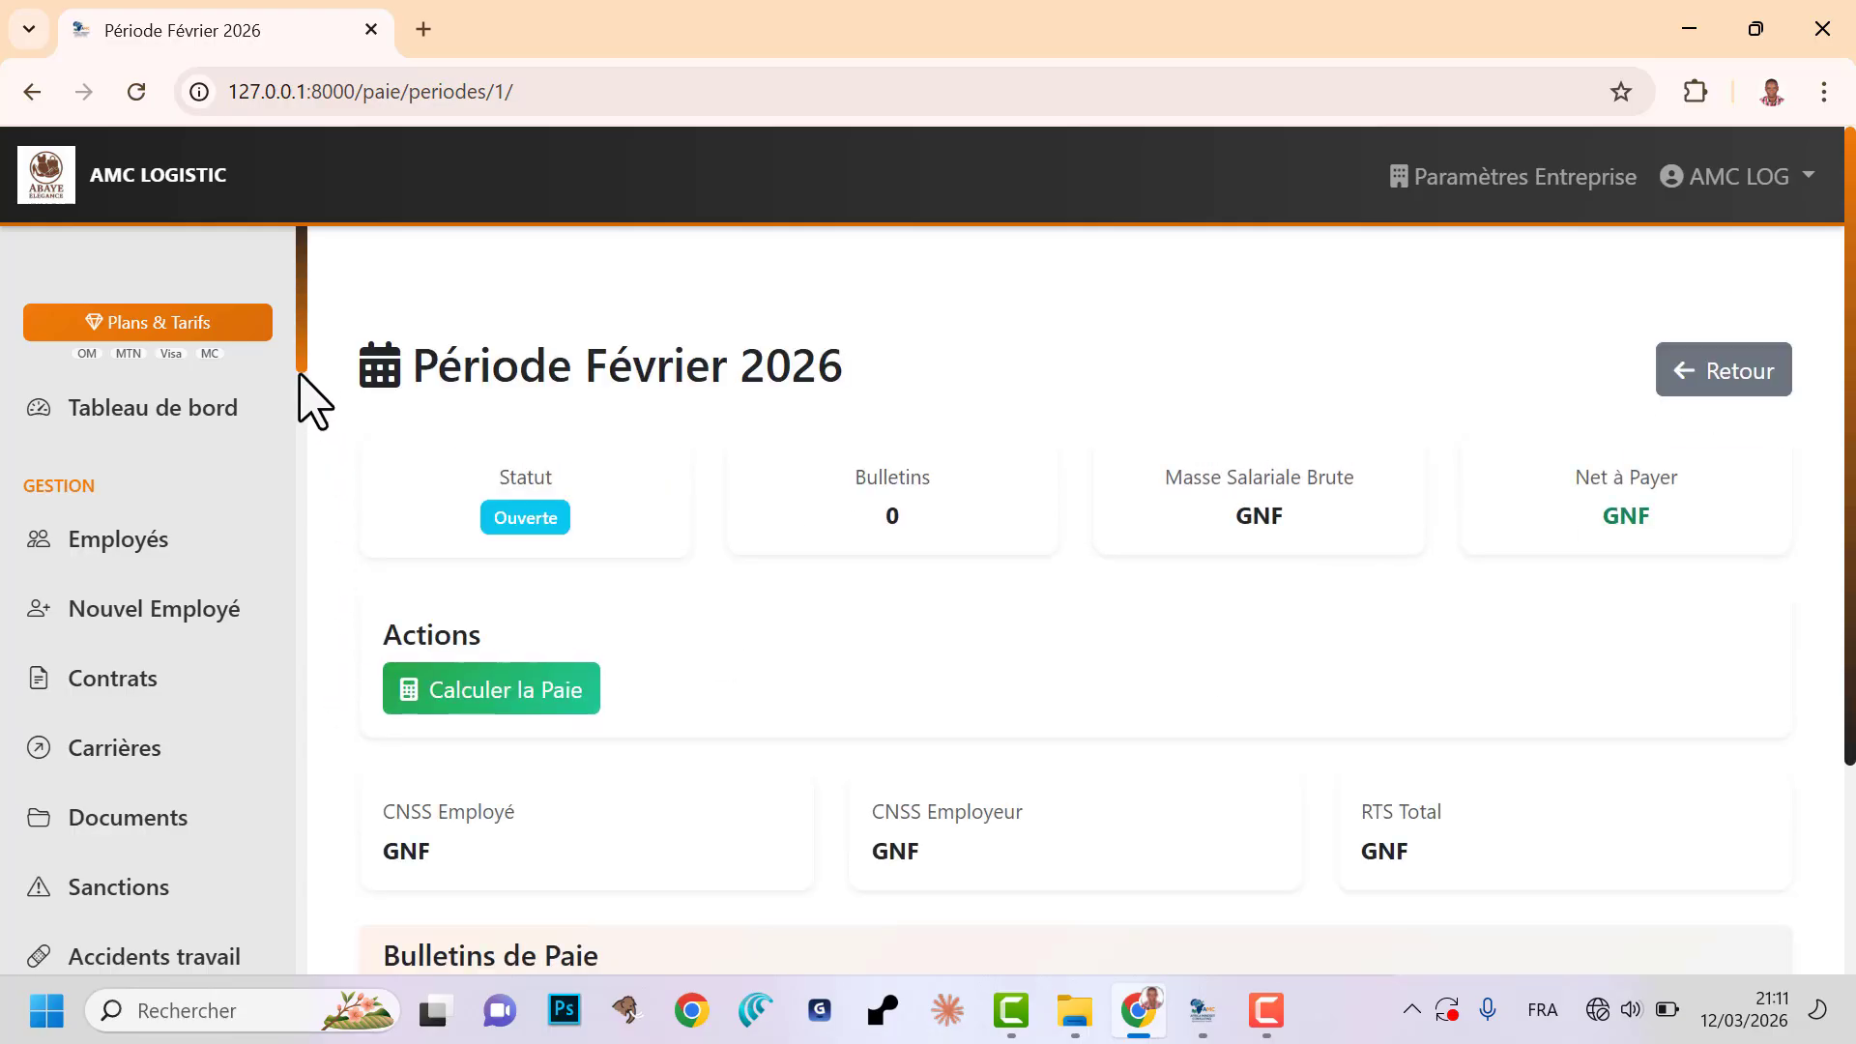
- Open Éléments de Salaire and review the salary cards of the employees
drag(299, 375, 278, 517)
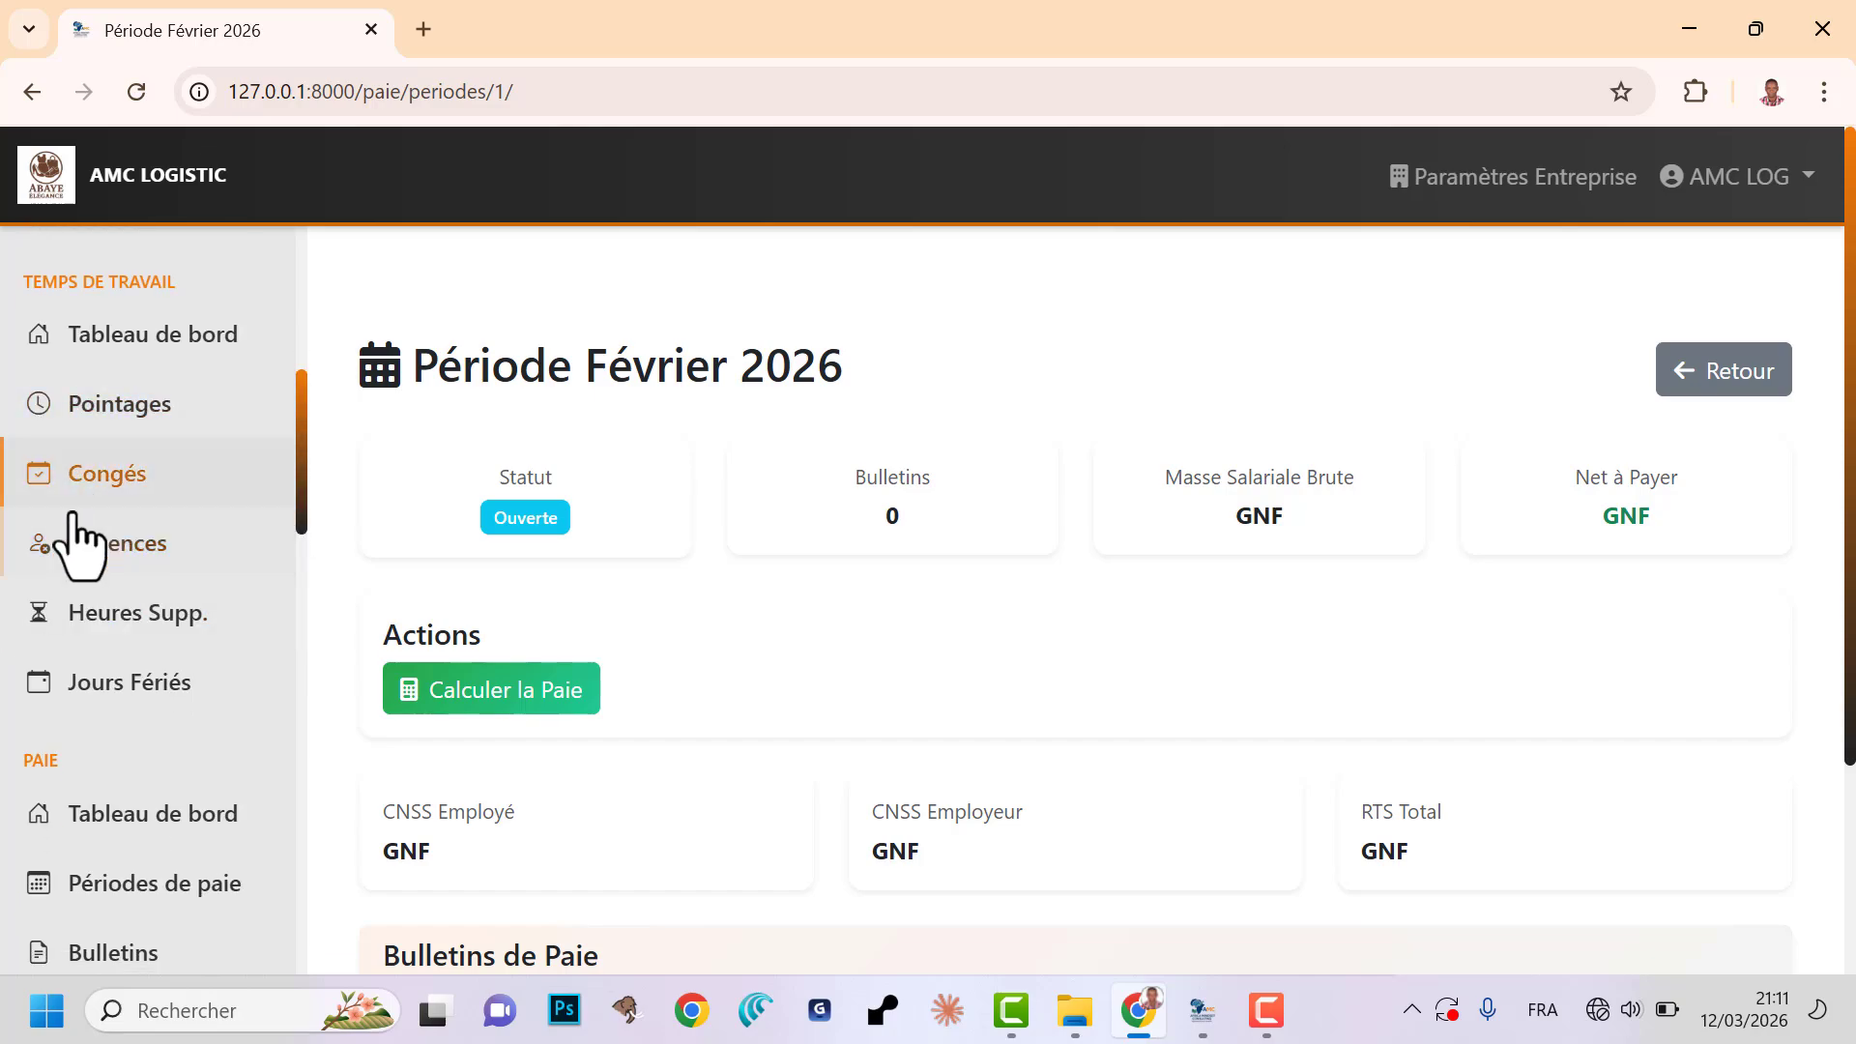
scroll(303, 532, down, 1)
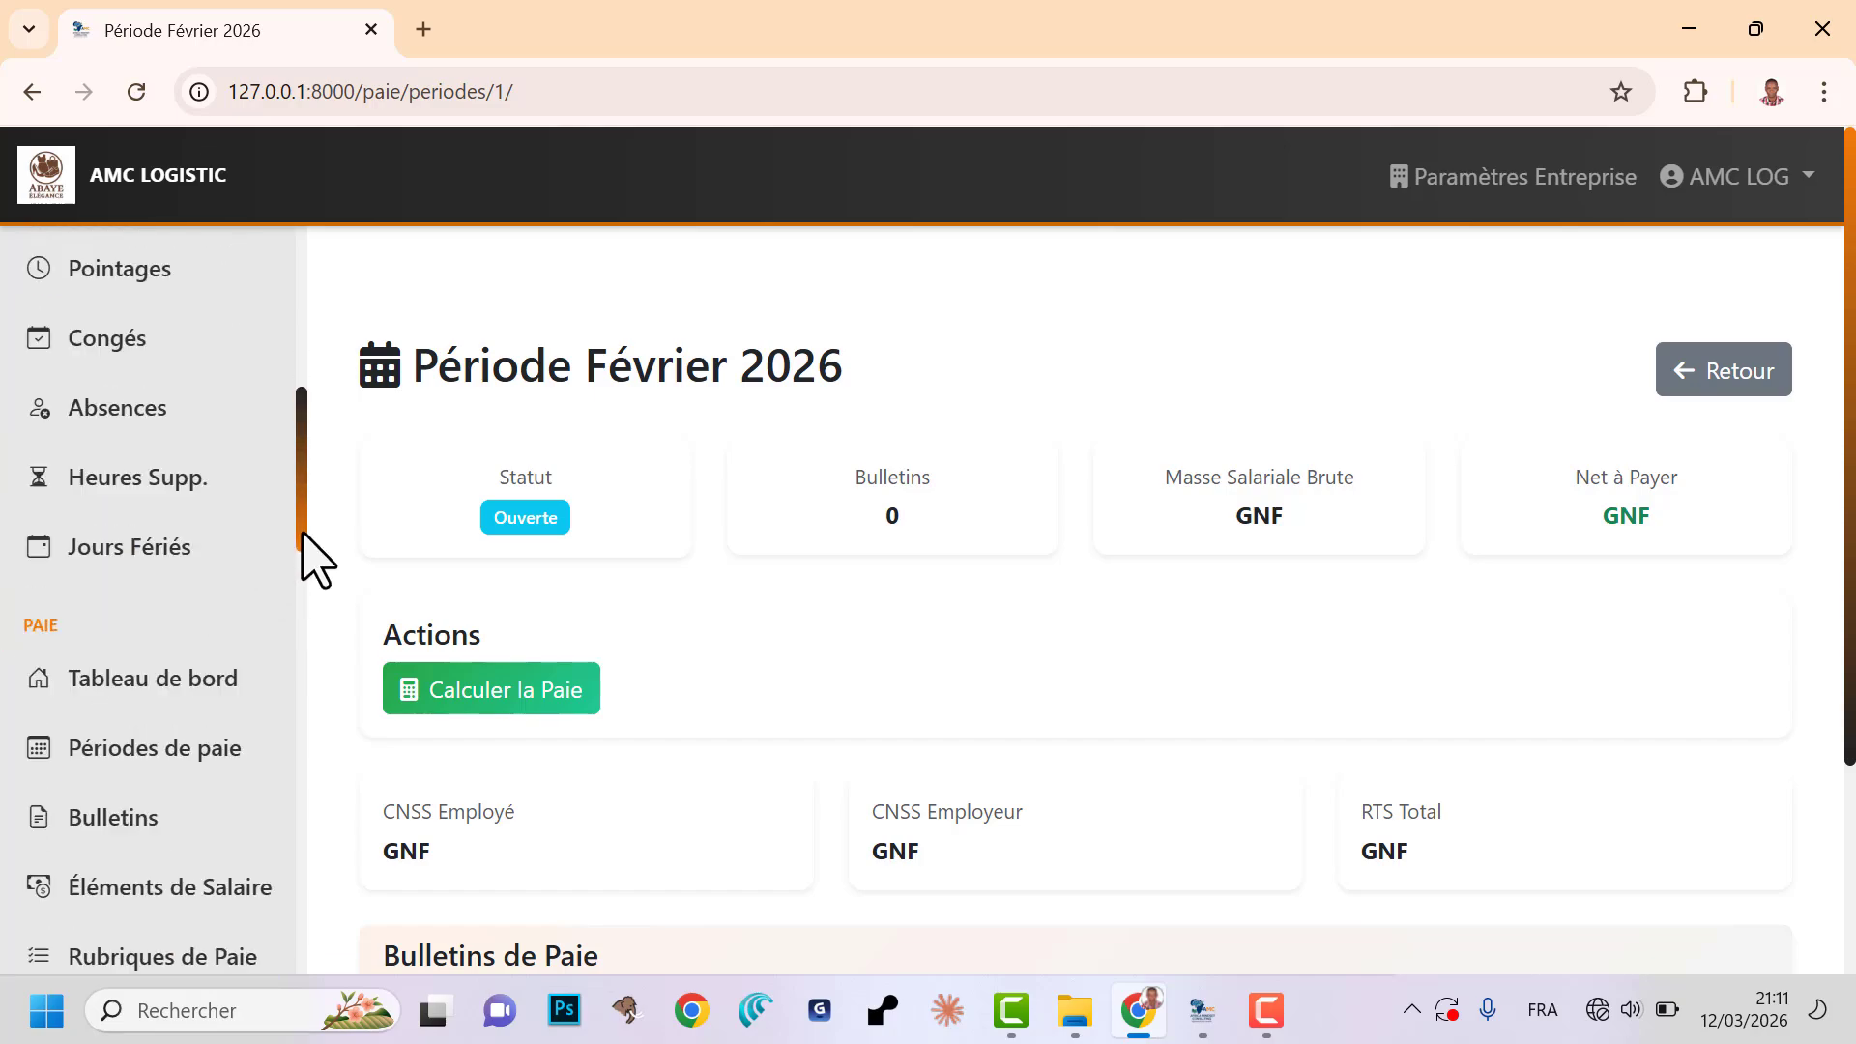
scroll(308, 571, down, 2)
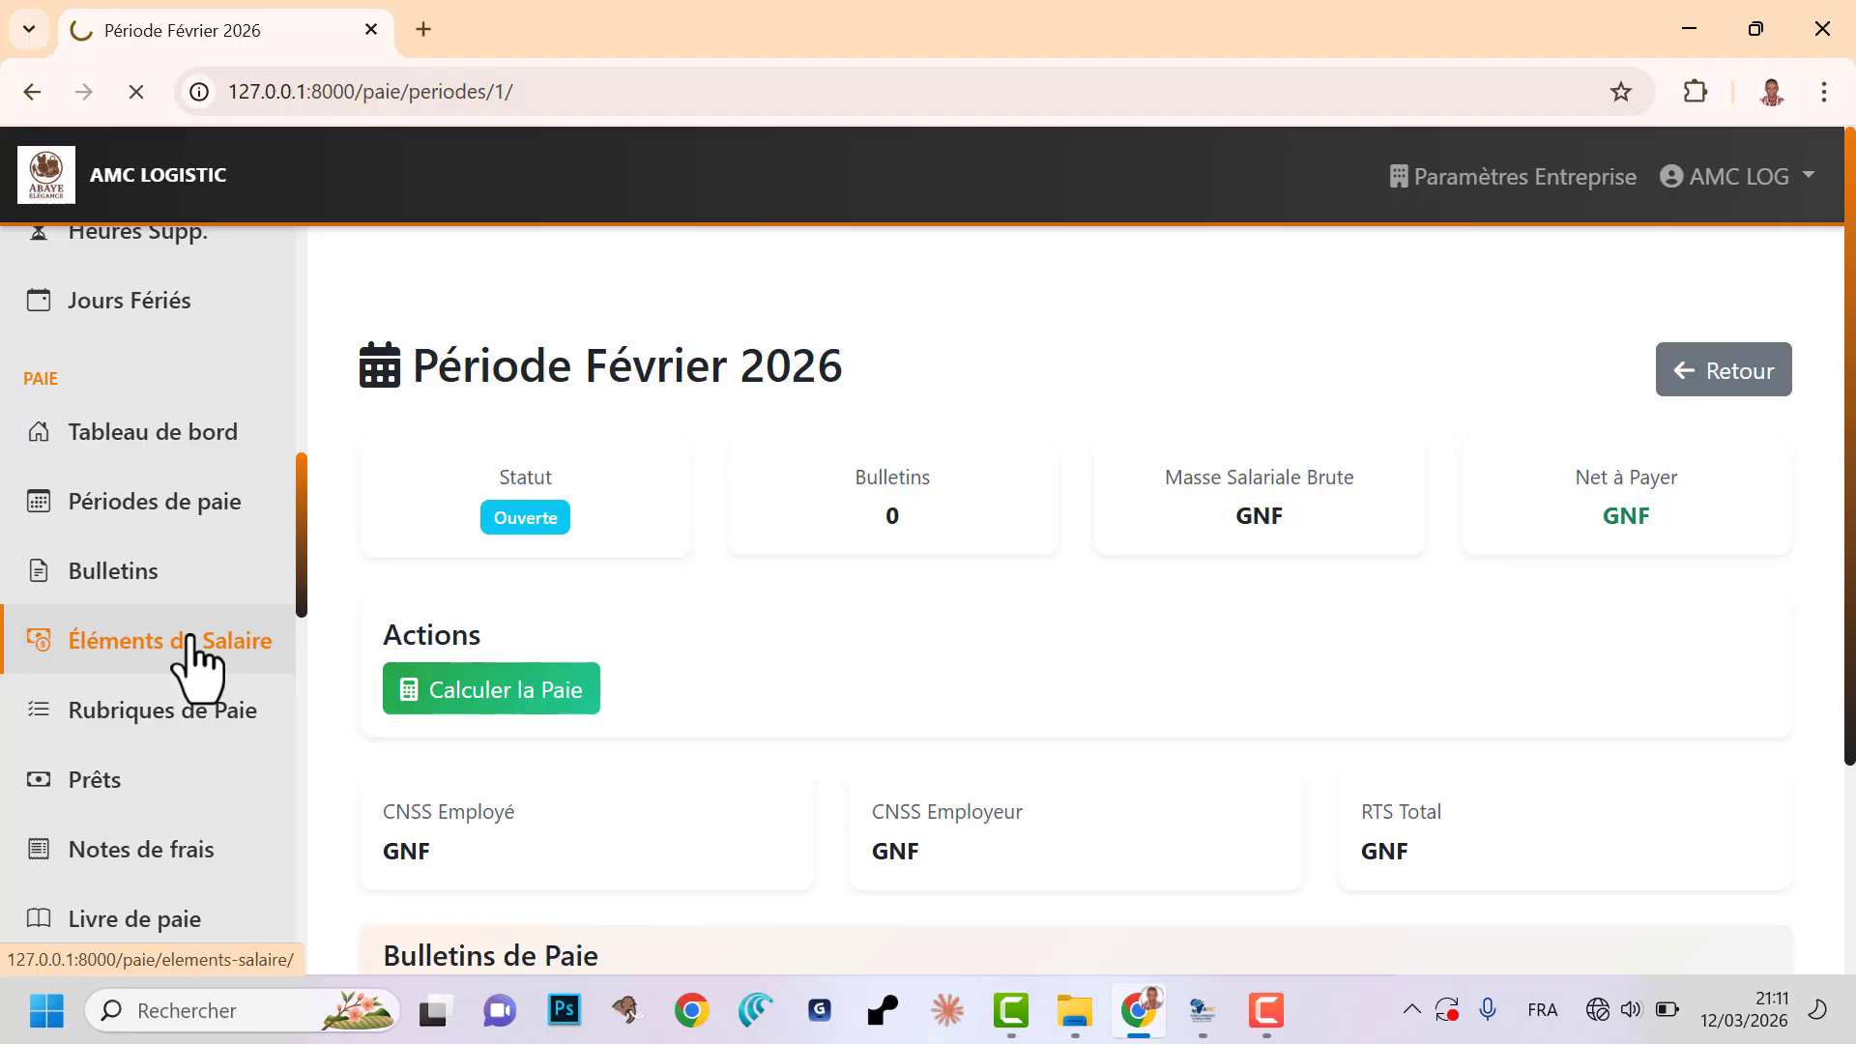
scroll(822, 503, down, 10)
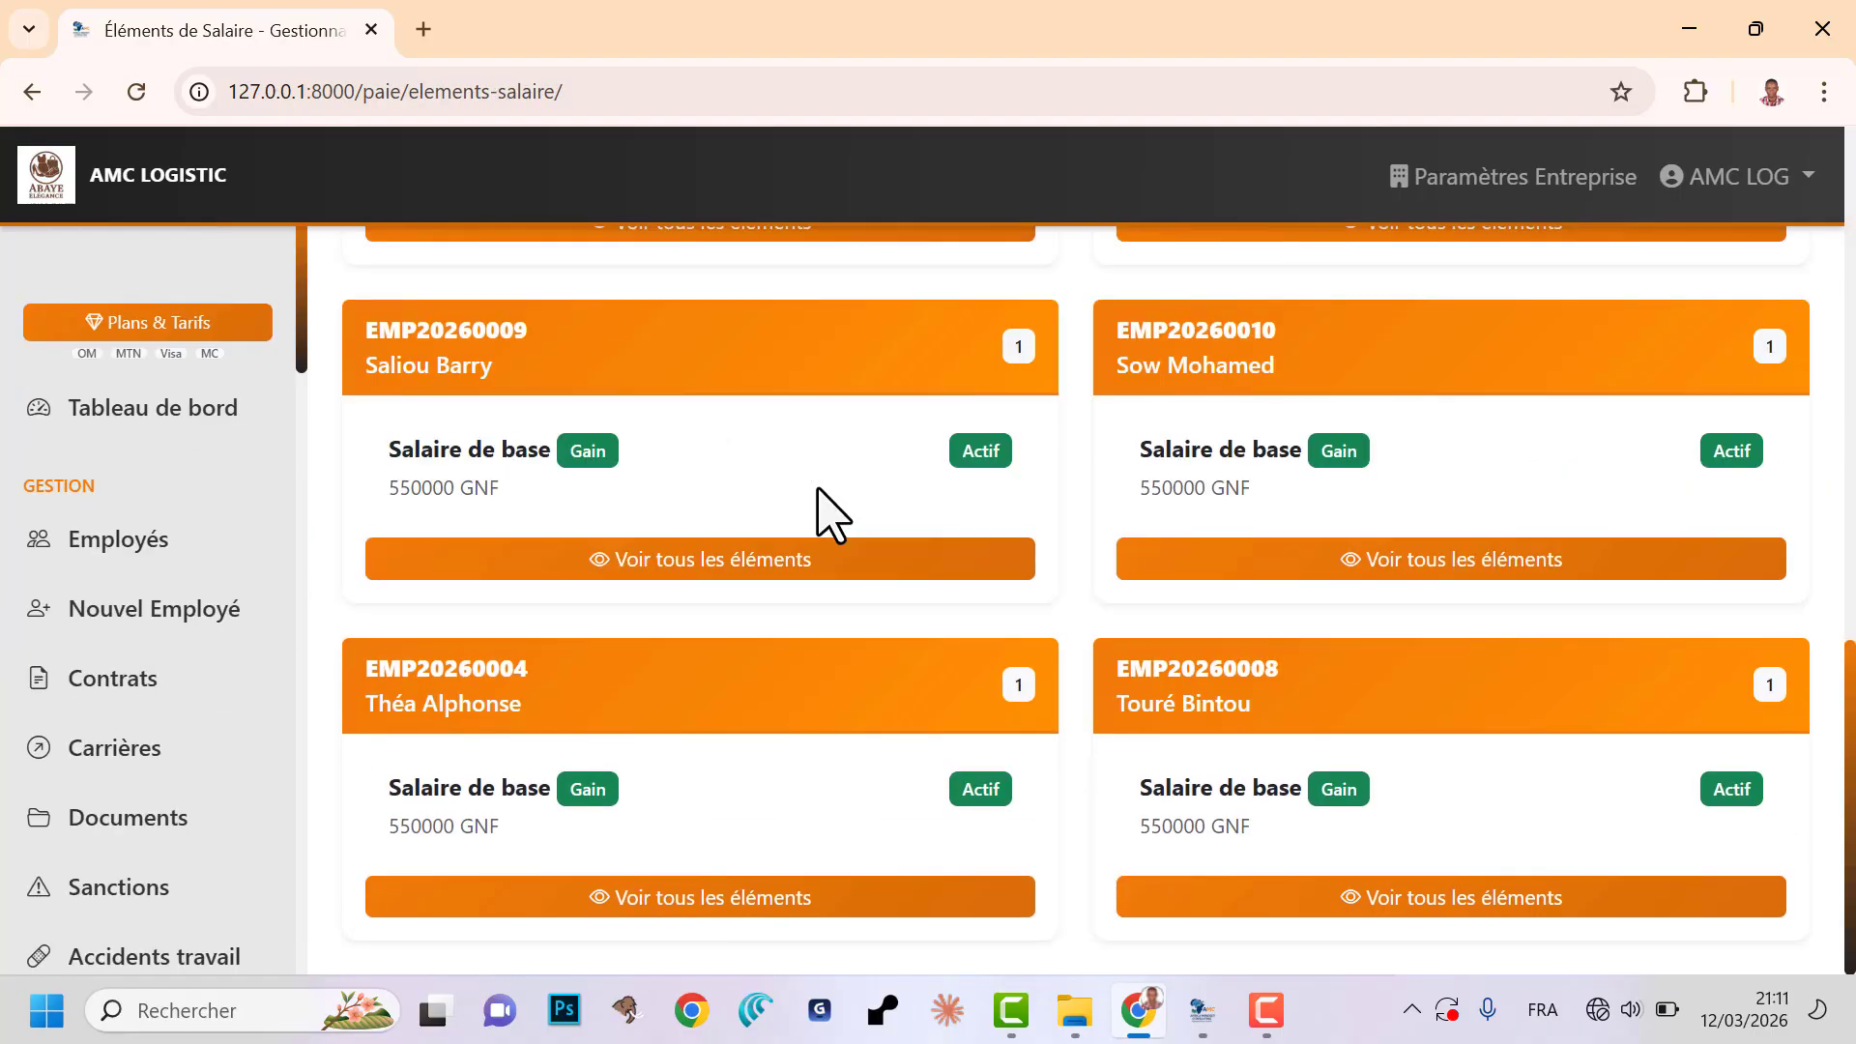
scroll(886, 593, up, 10)
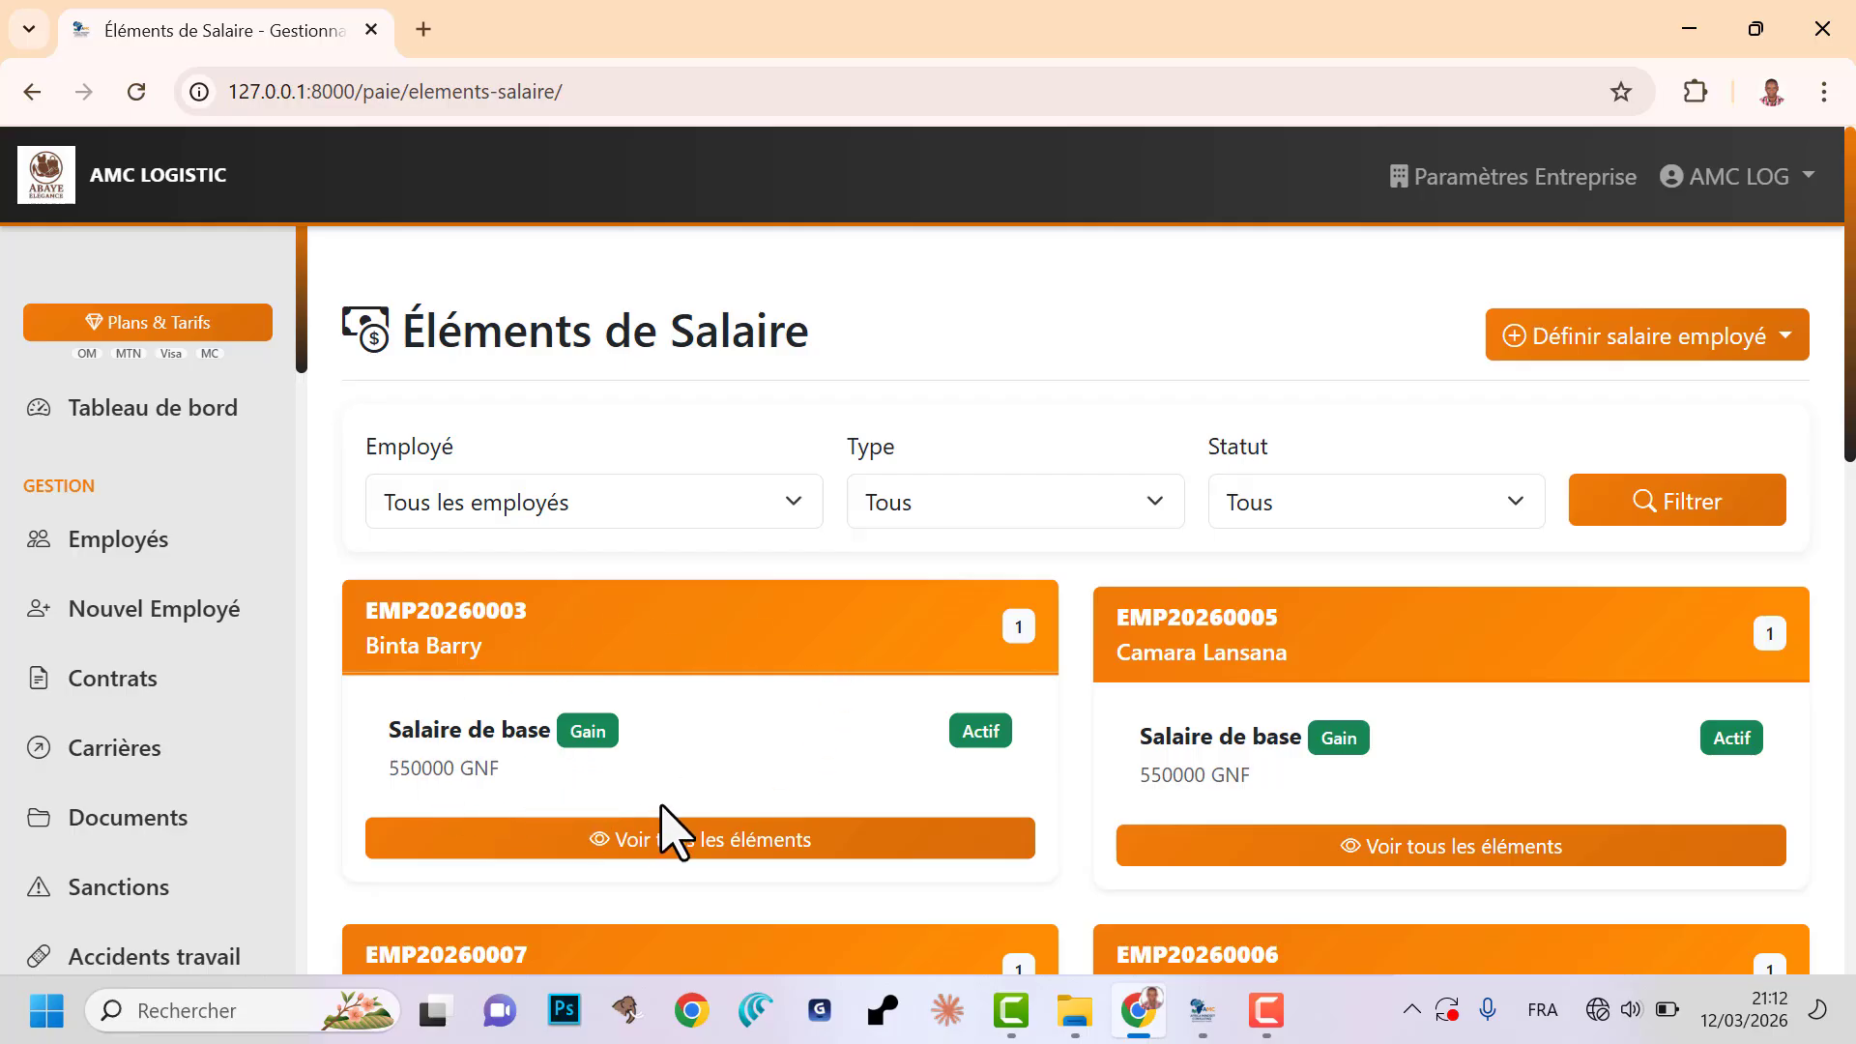
scroll(1117, 727, down, 5)
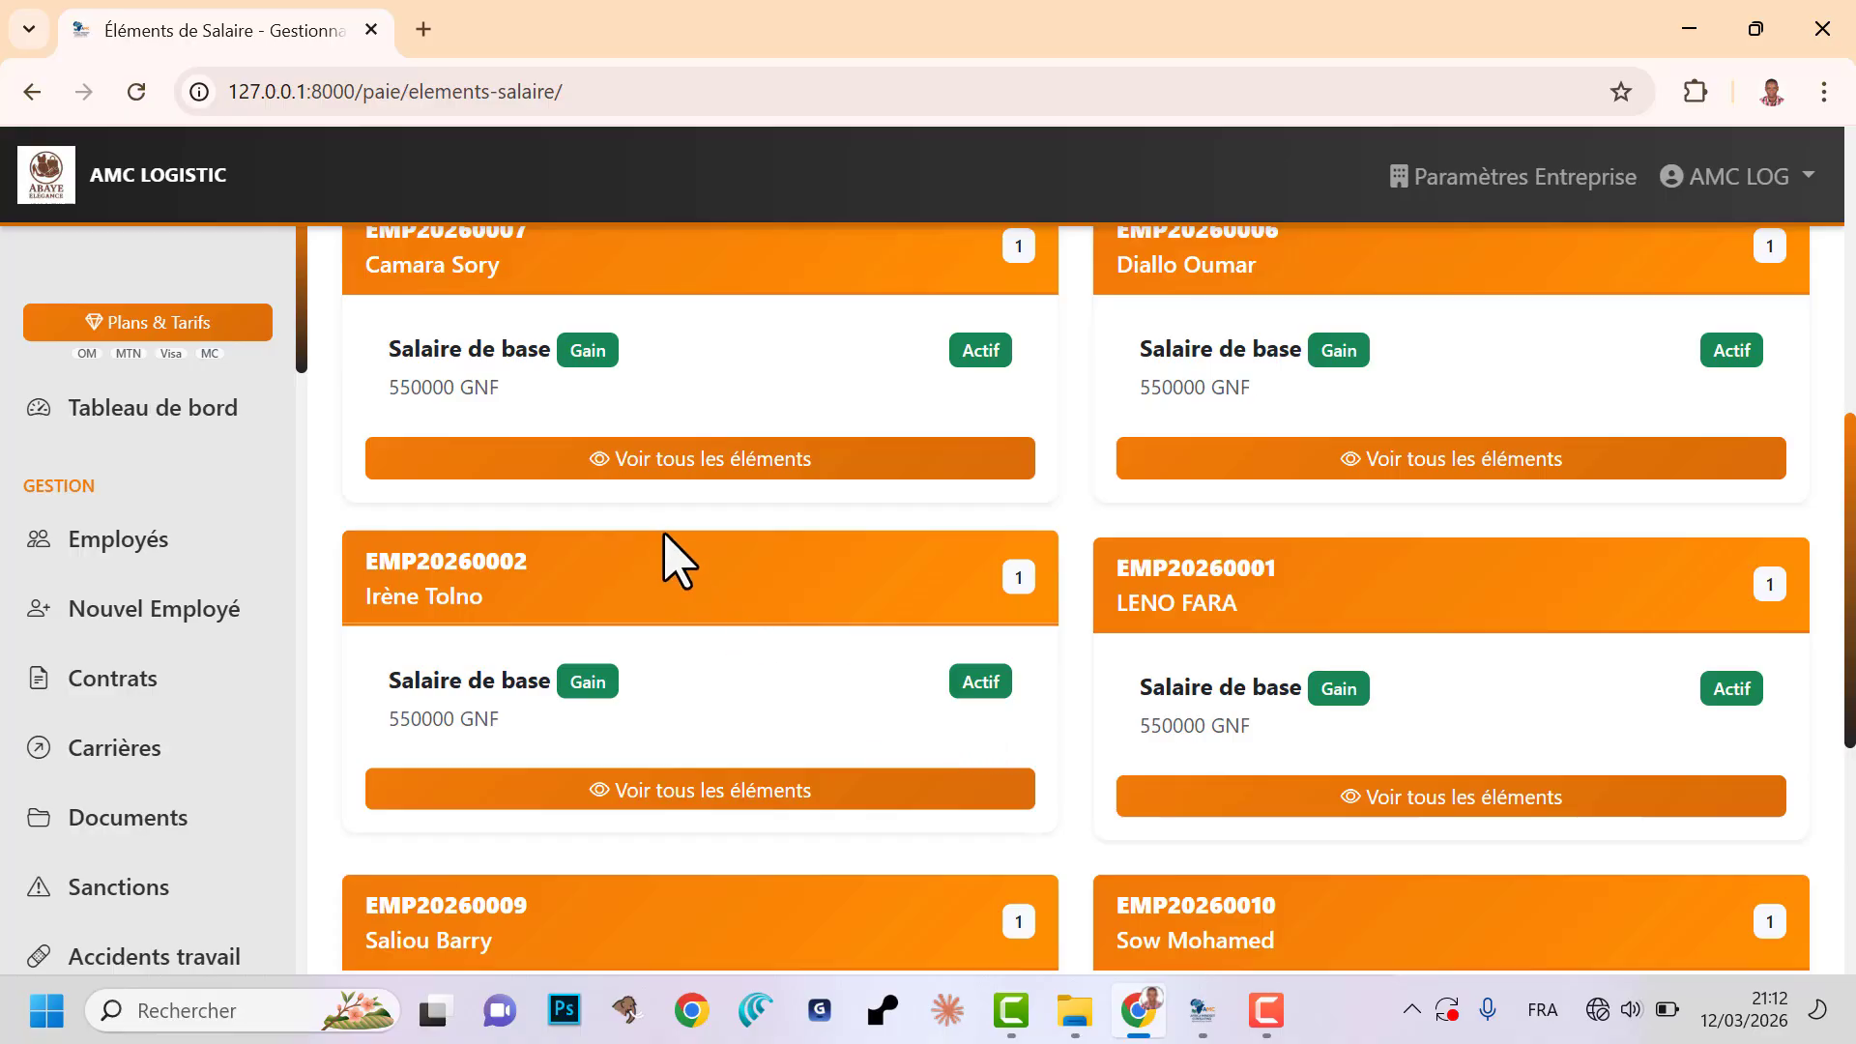
- View all salary elements of the first employee in the second row, and inspect the Salaire de base edit form without changing it
click(634, 455)
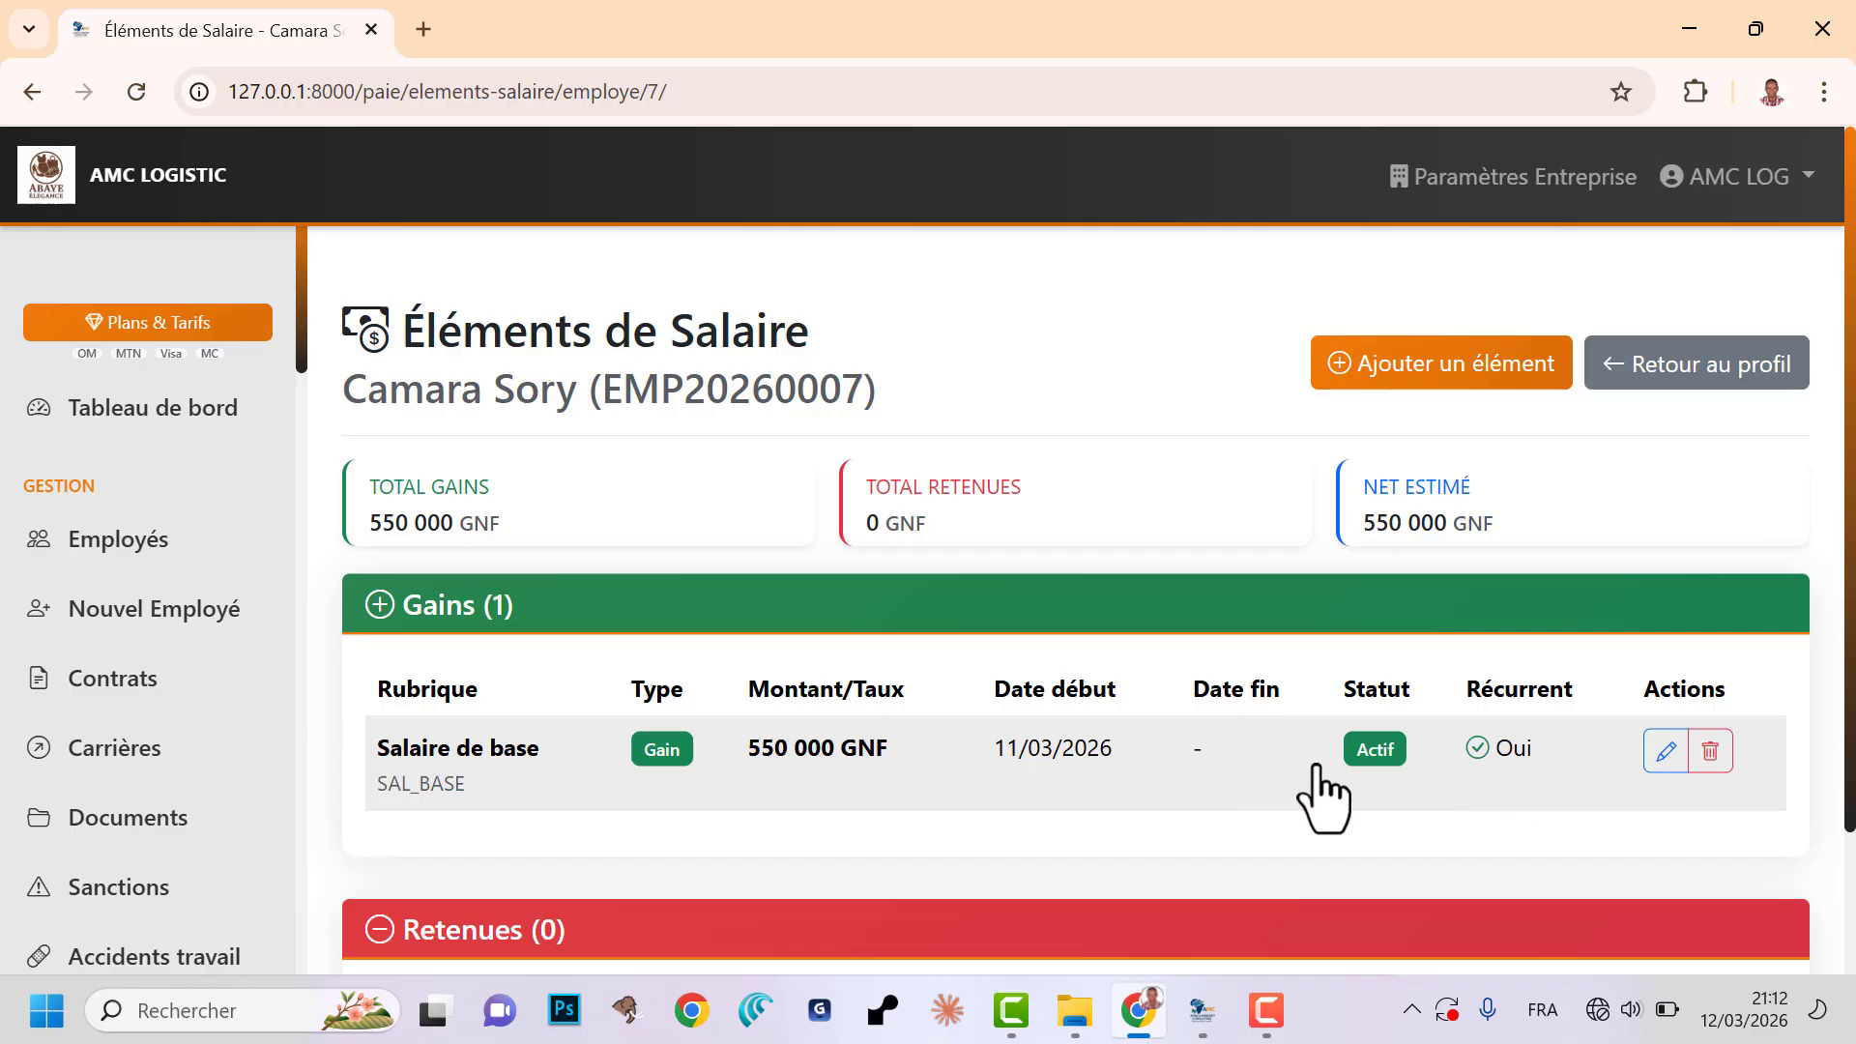
click(1665, 752)
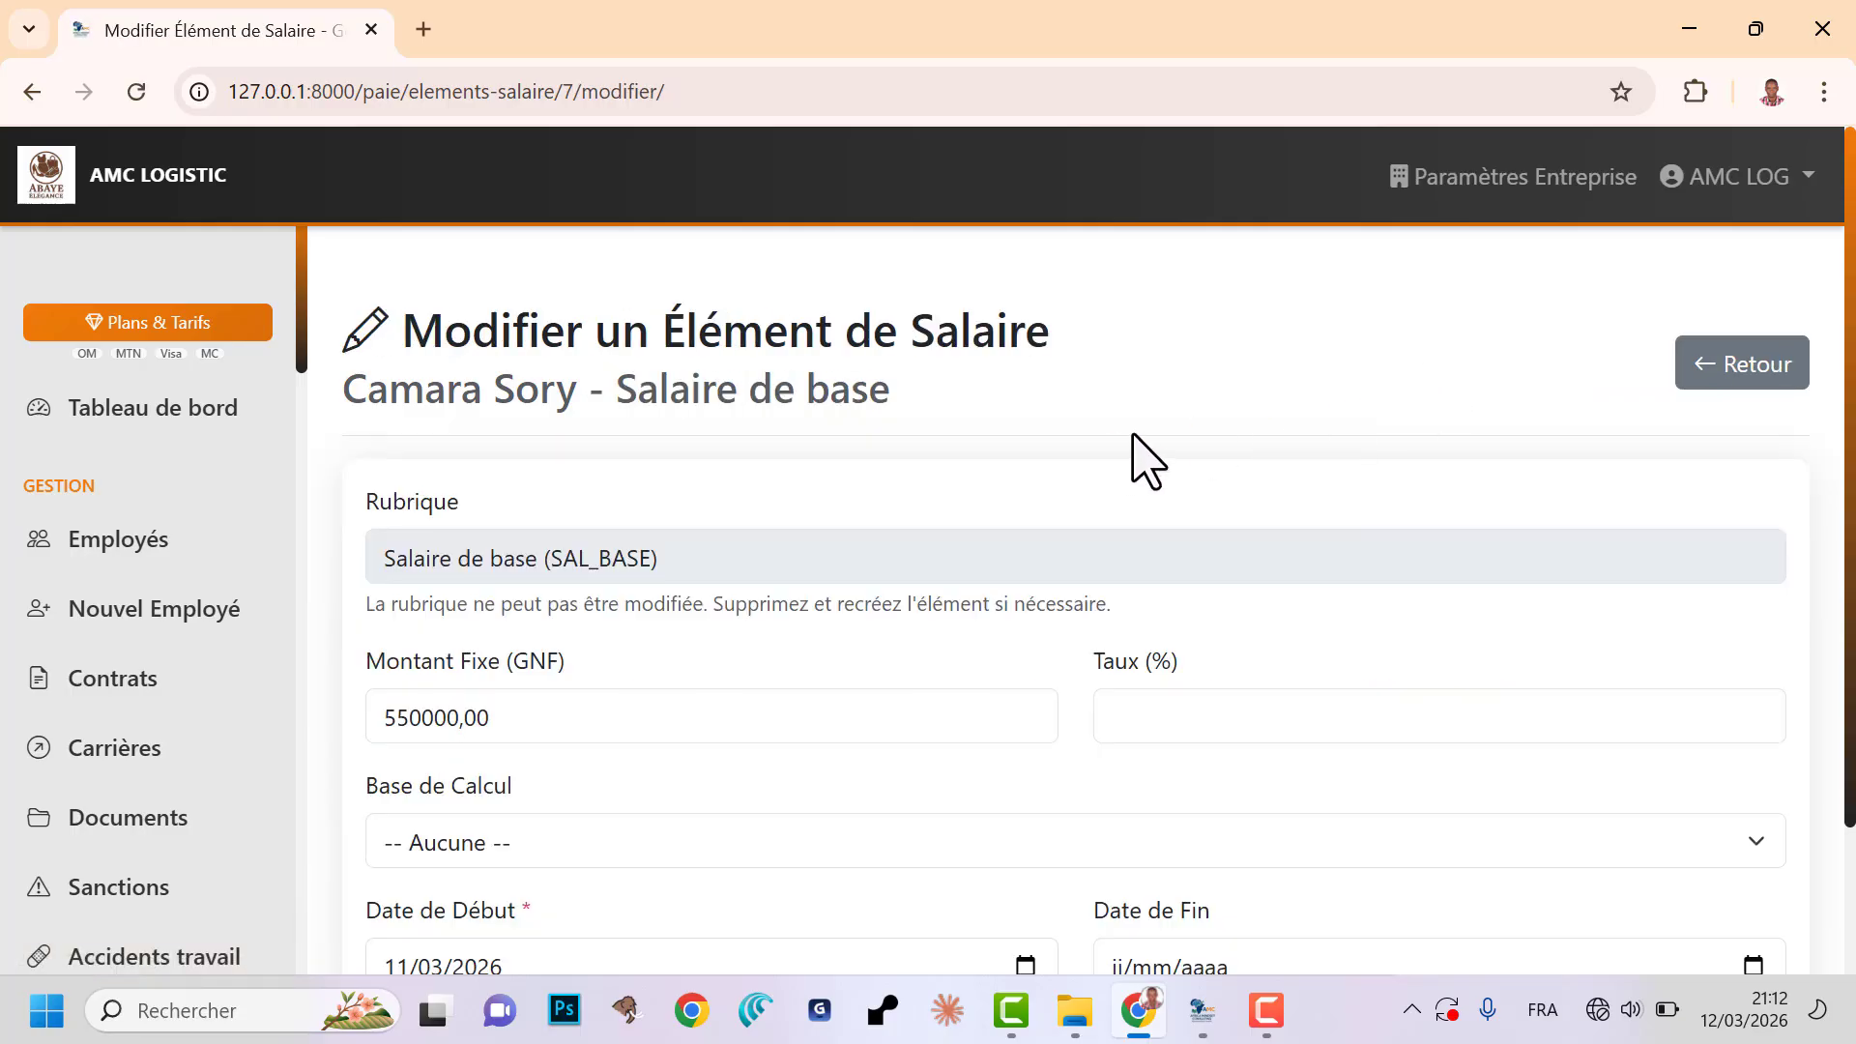
click(1704, 374)
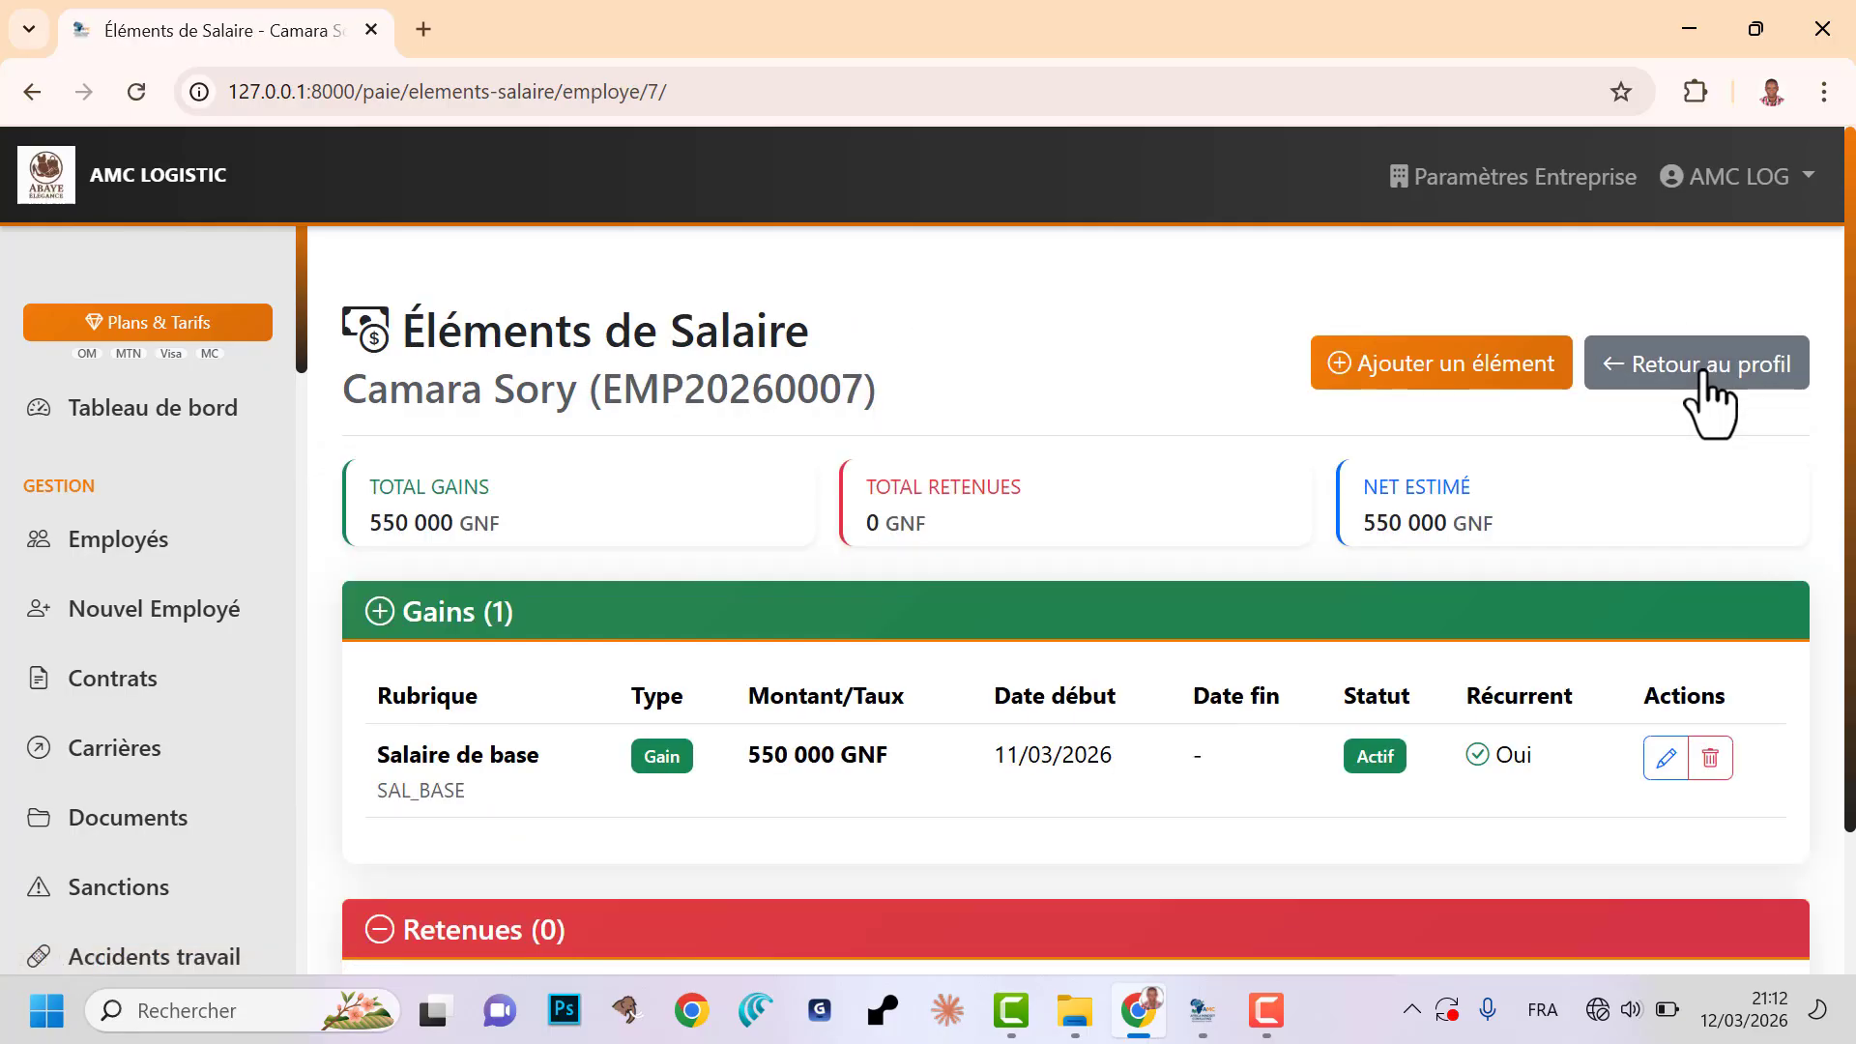
- Open the form for adding a salary element to this employee
click(1448, 379)
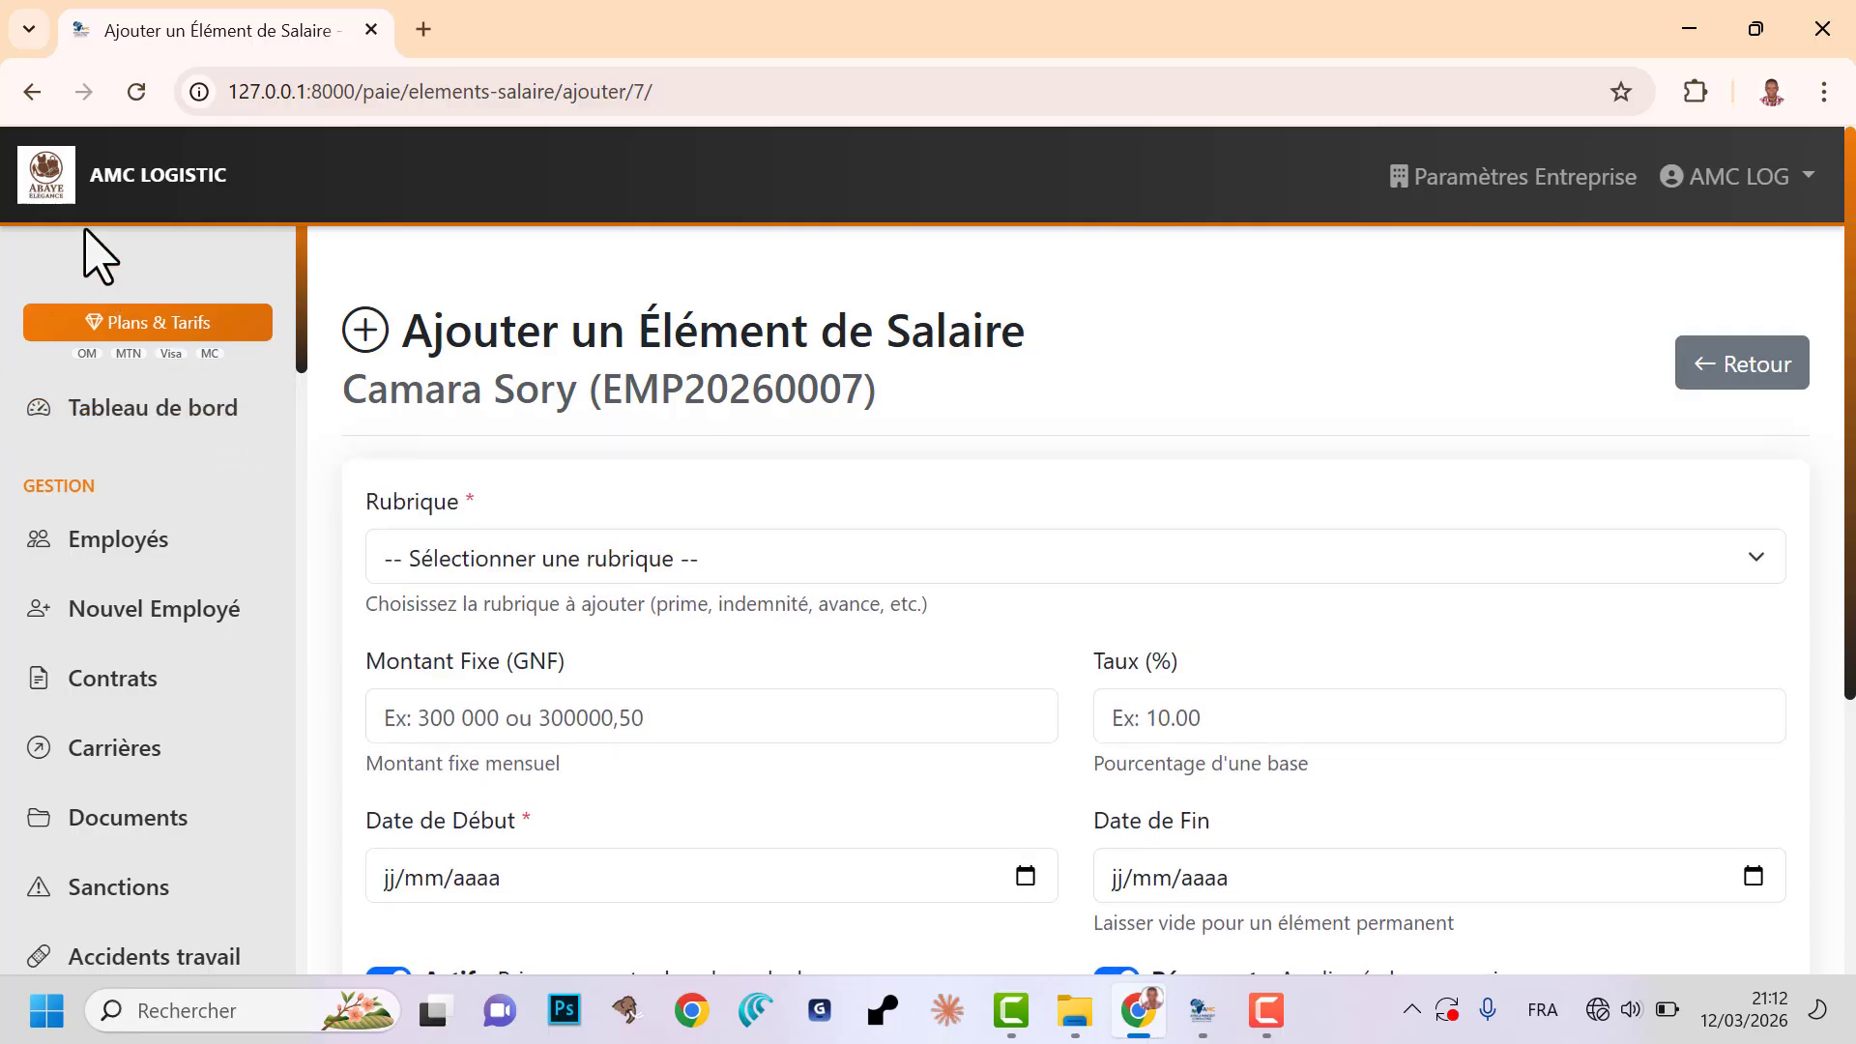
click(32, 91)
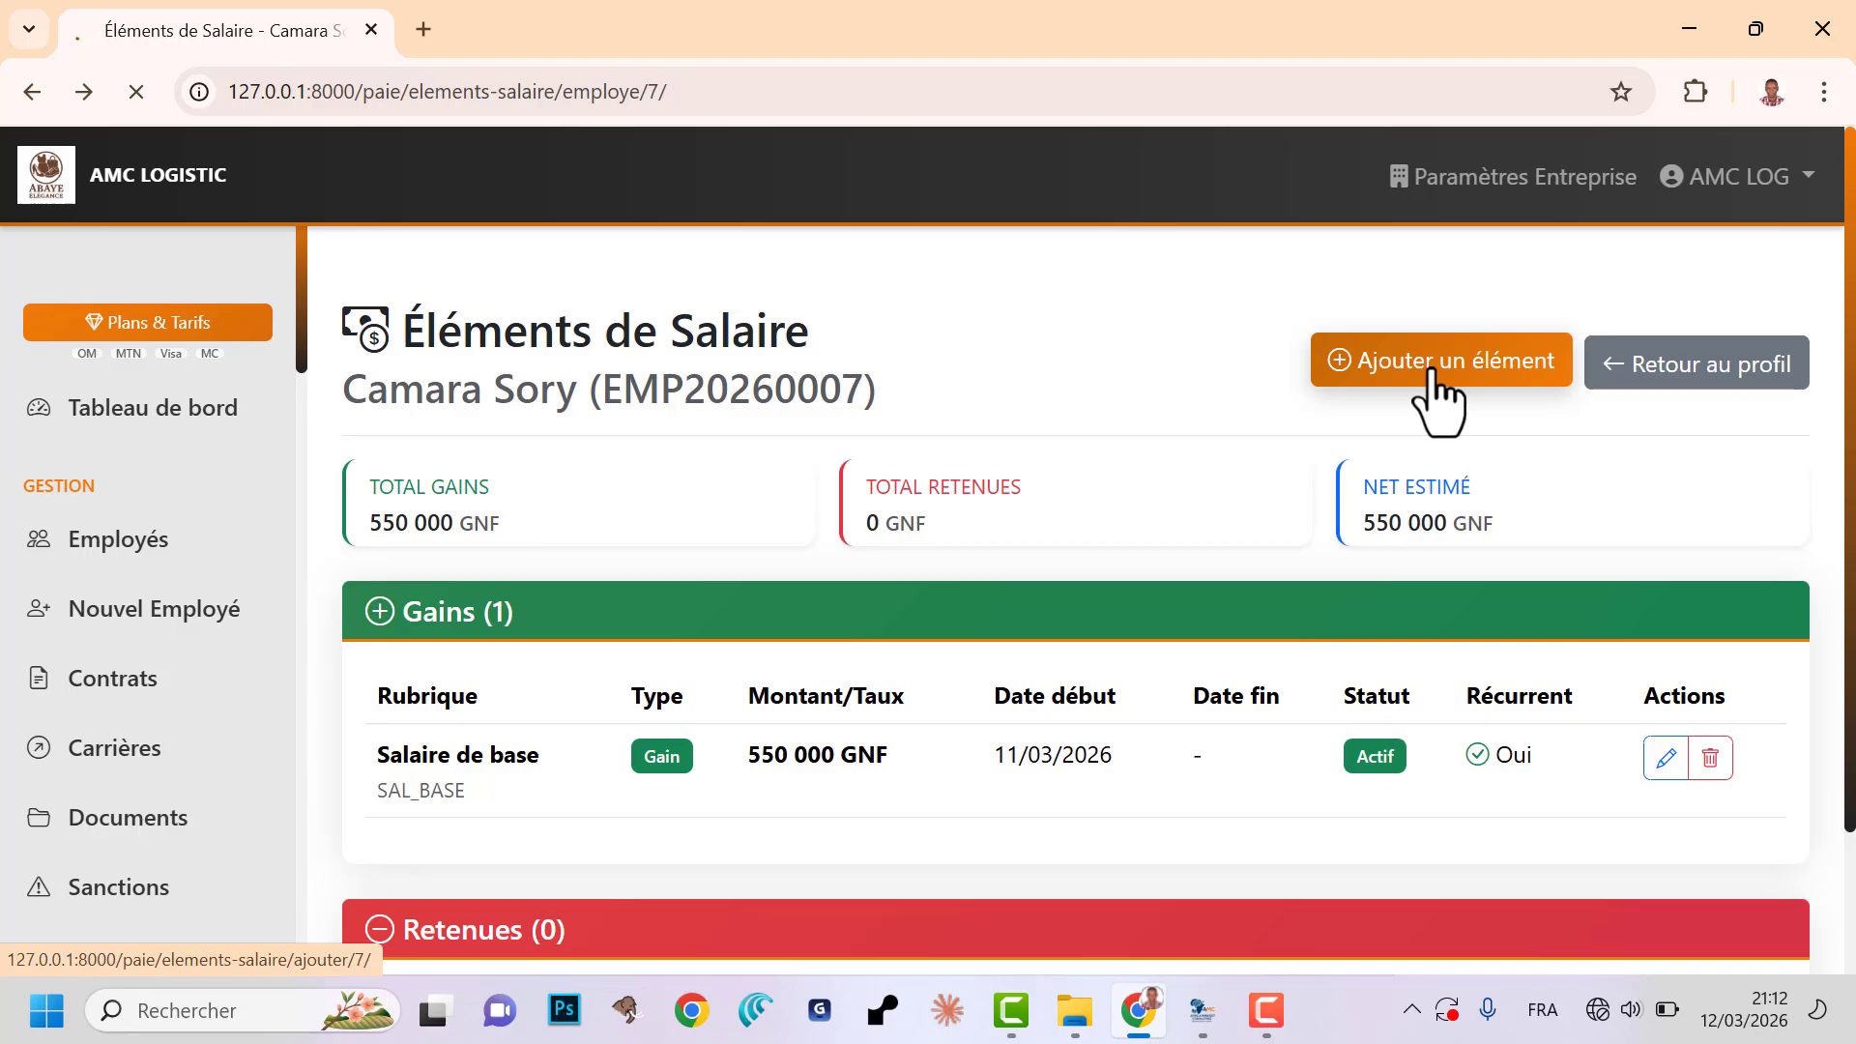
click(680, 559)
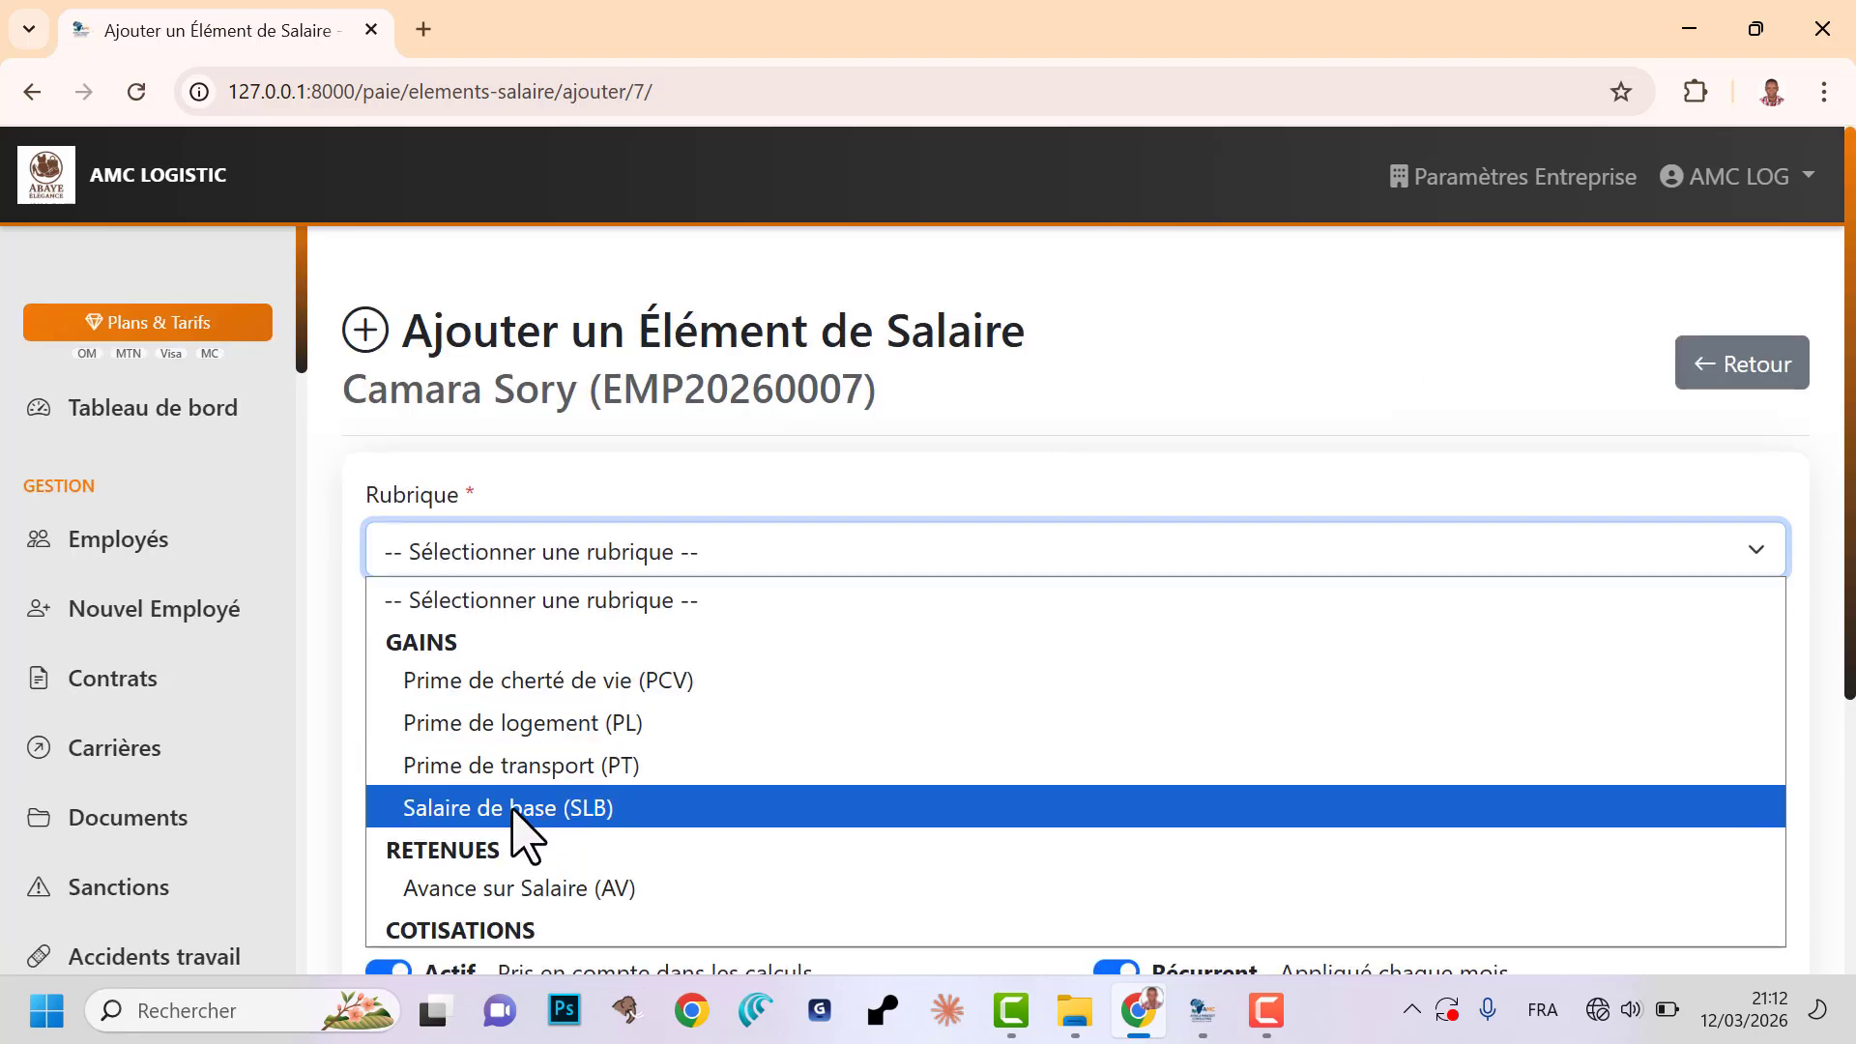
click(764, 464)
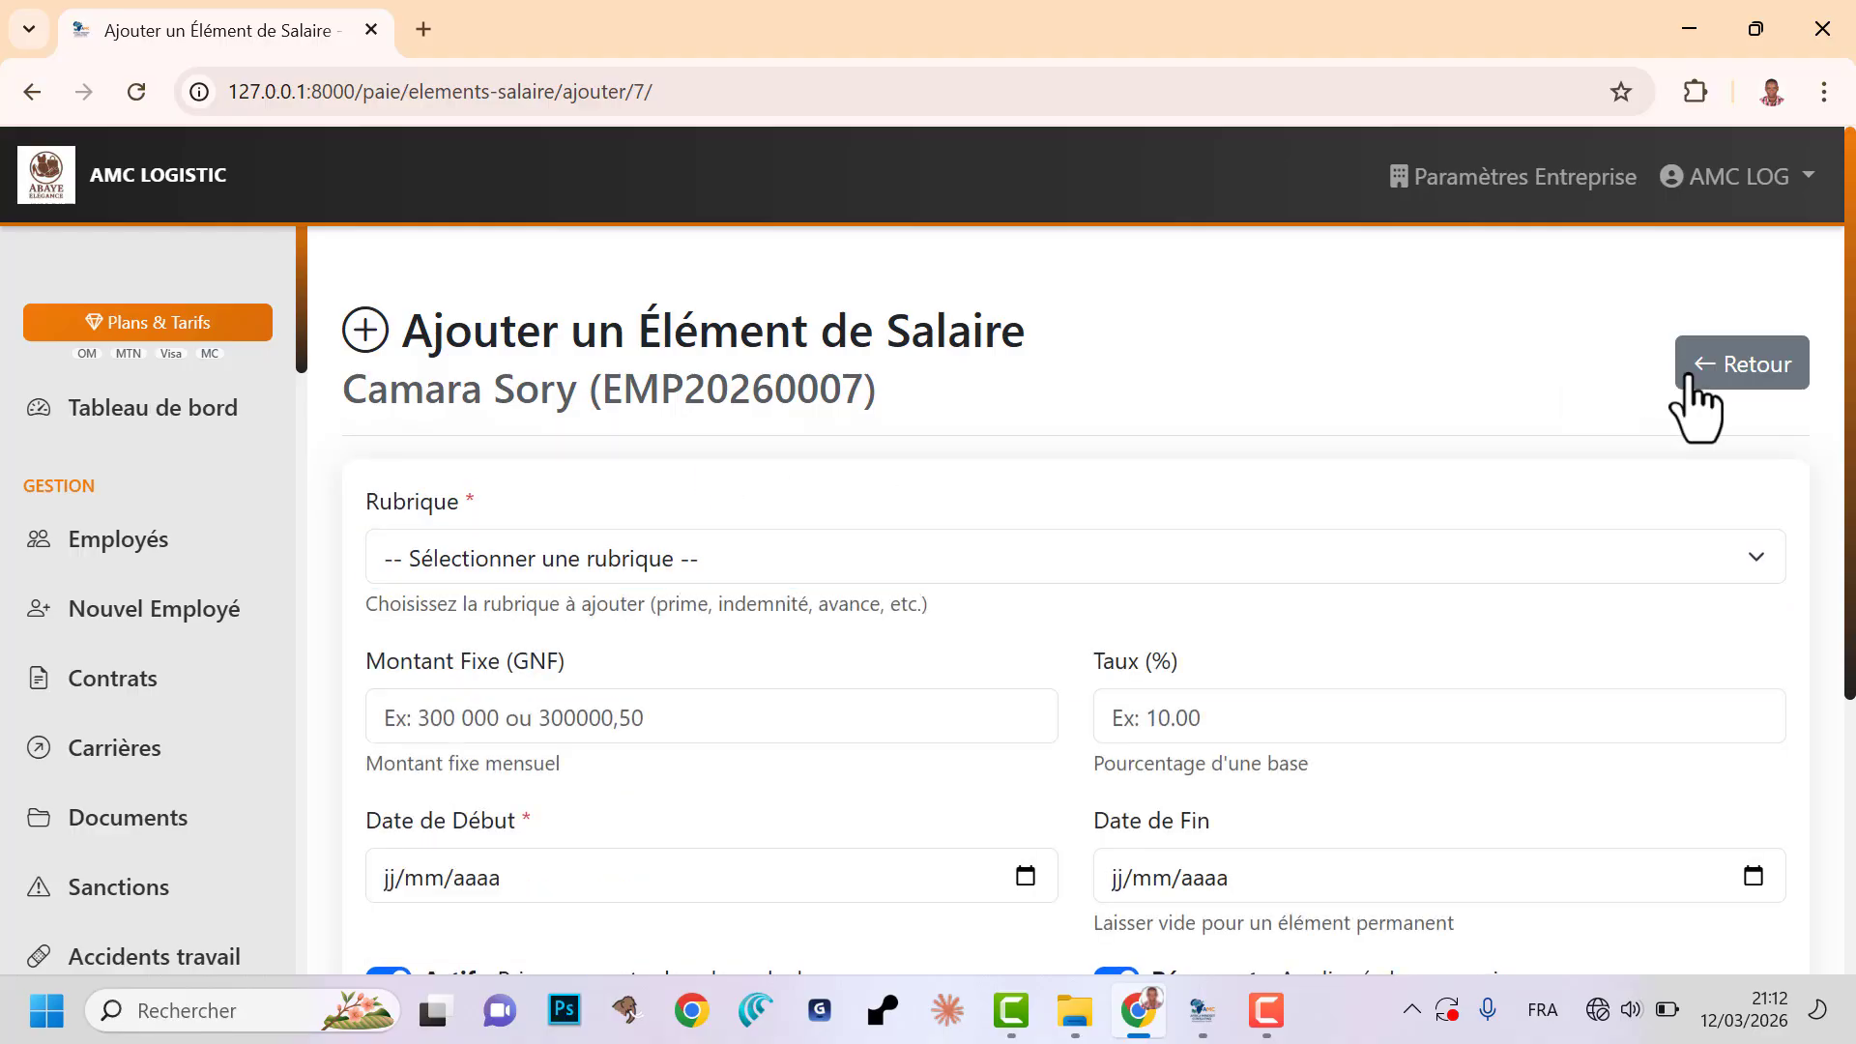
click(1731, 406)
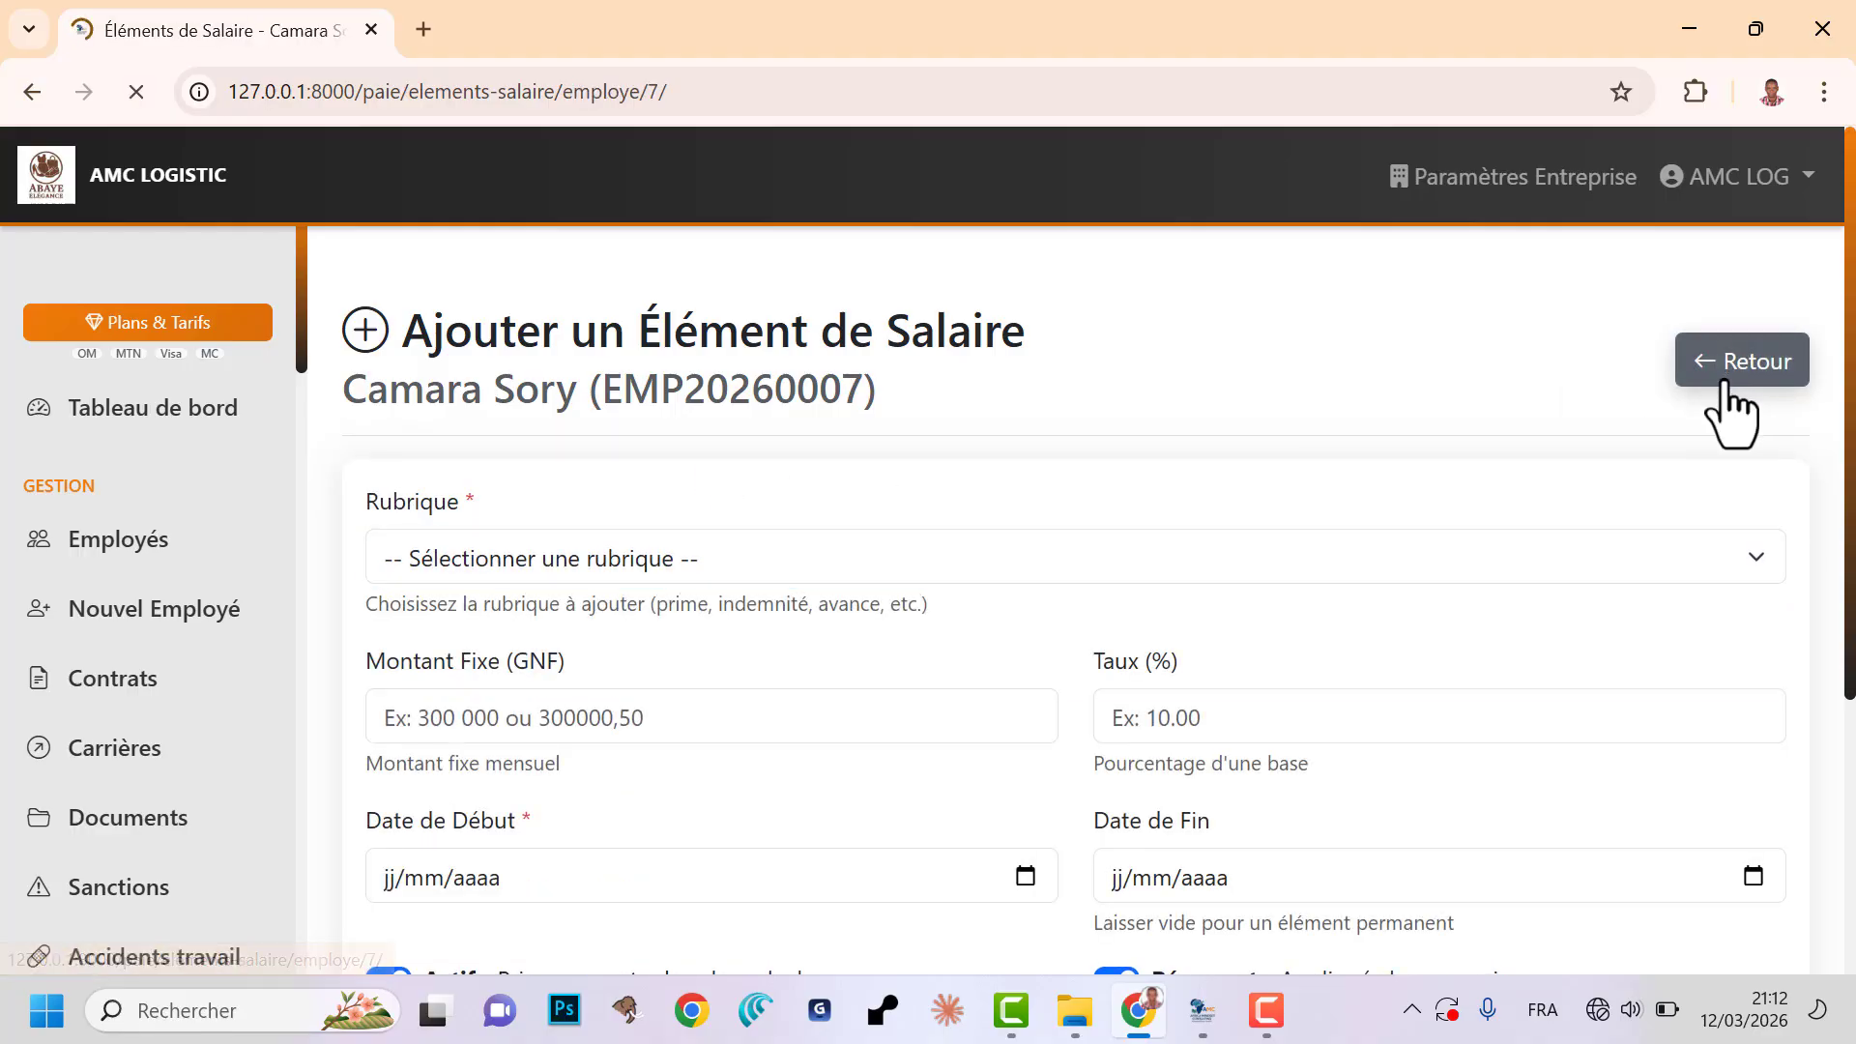
- Open the employee's Salaire de base element for editing and set Montant Fixe to 2500000 GNF
click(1667, 750)
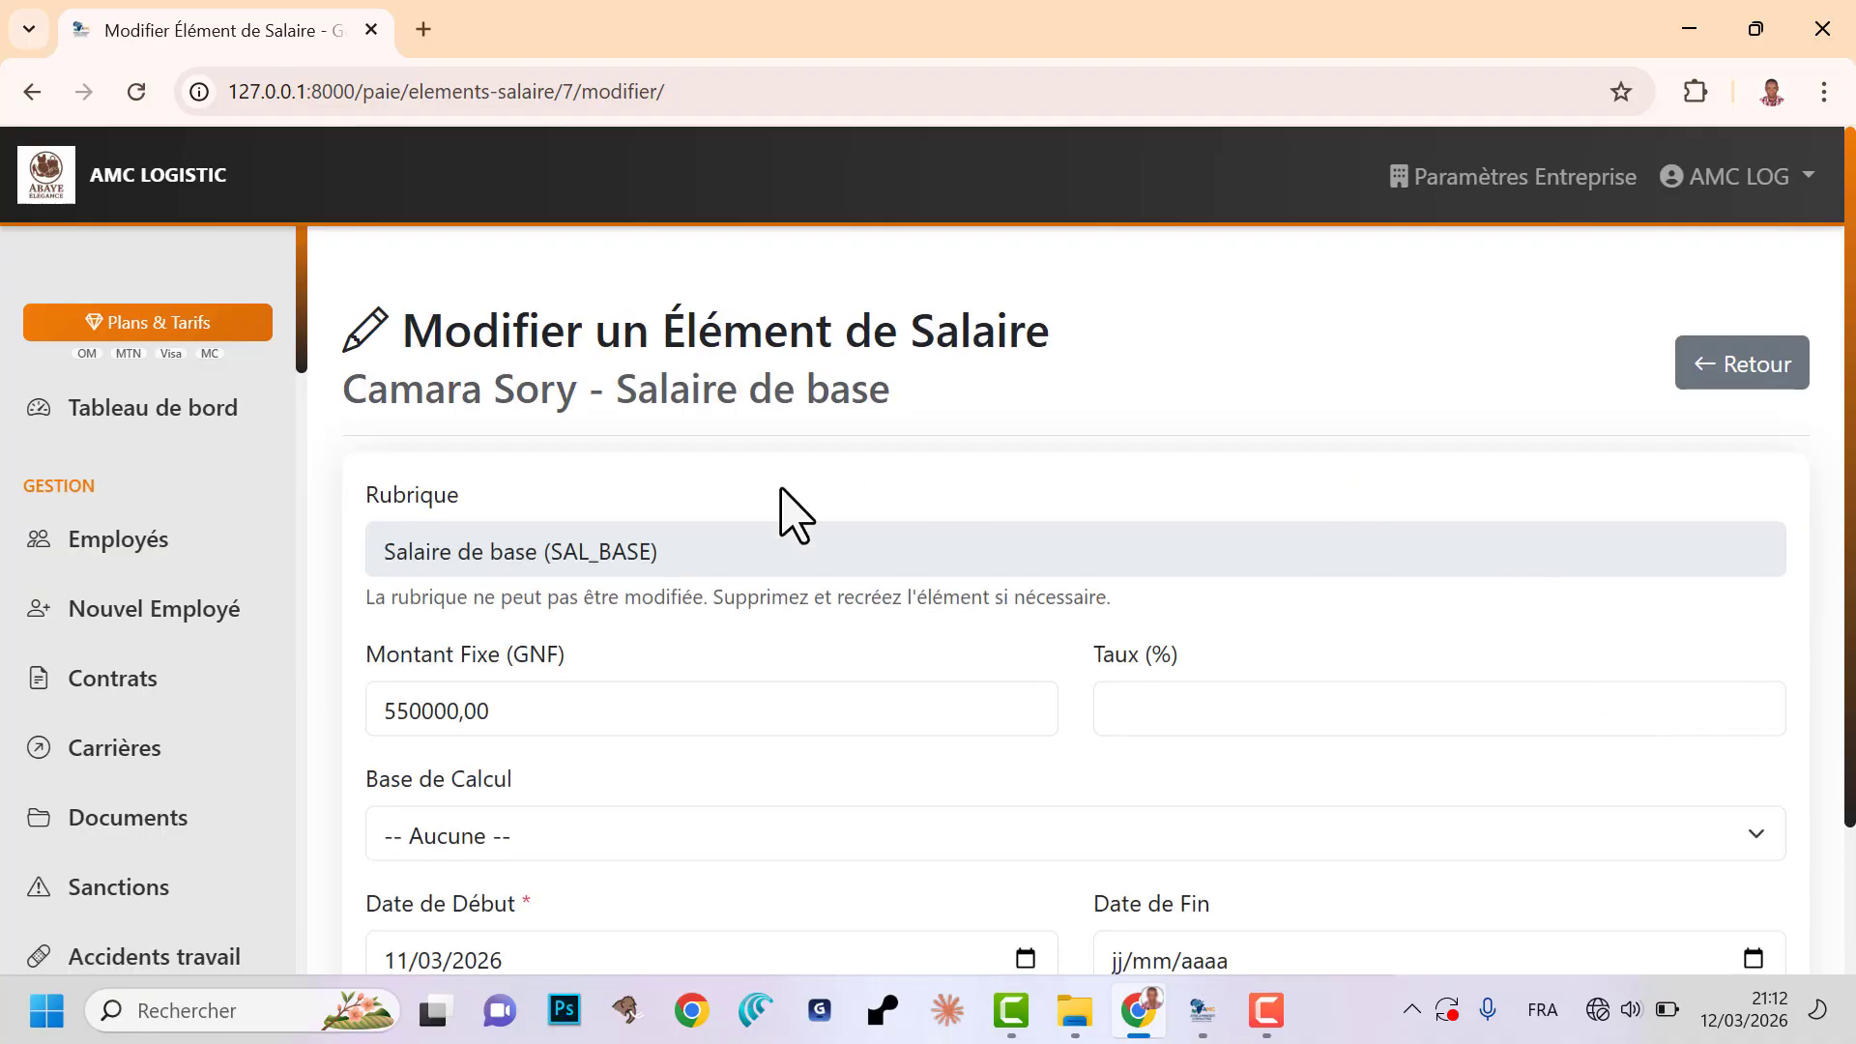
drag(499, 720, 305, 718)
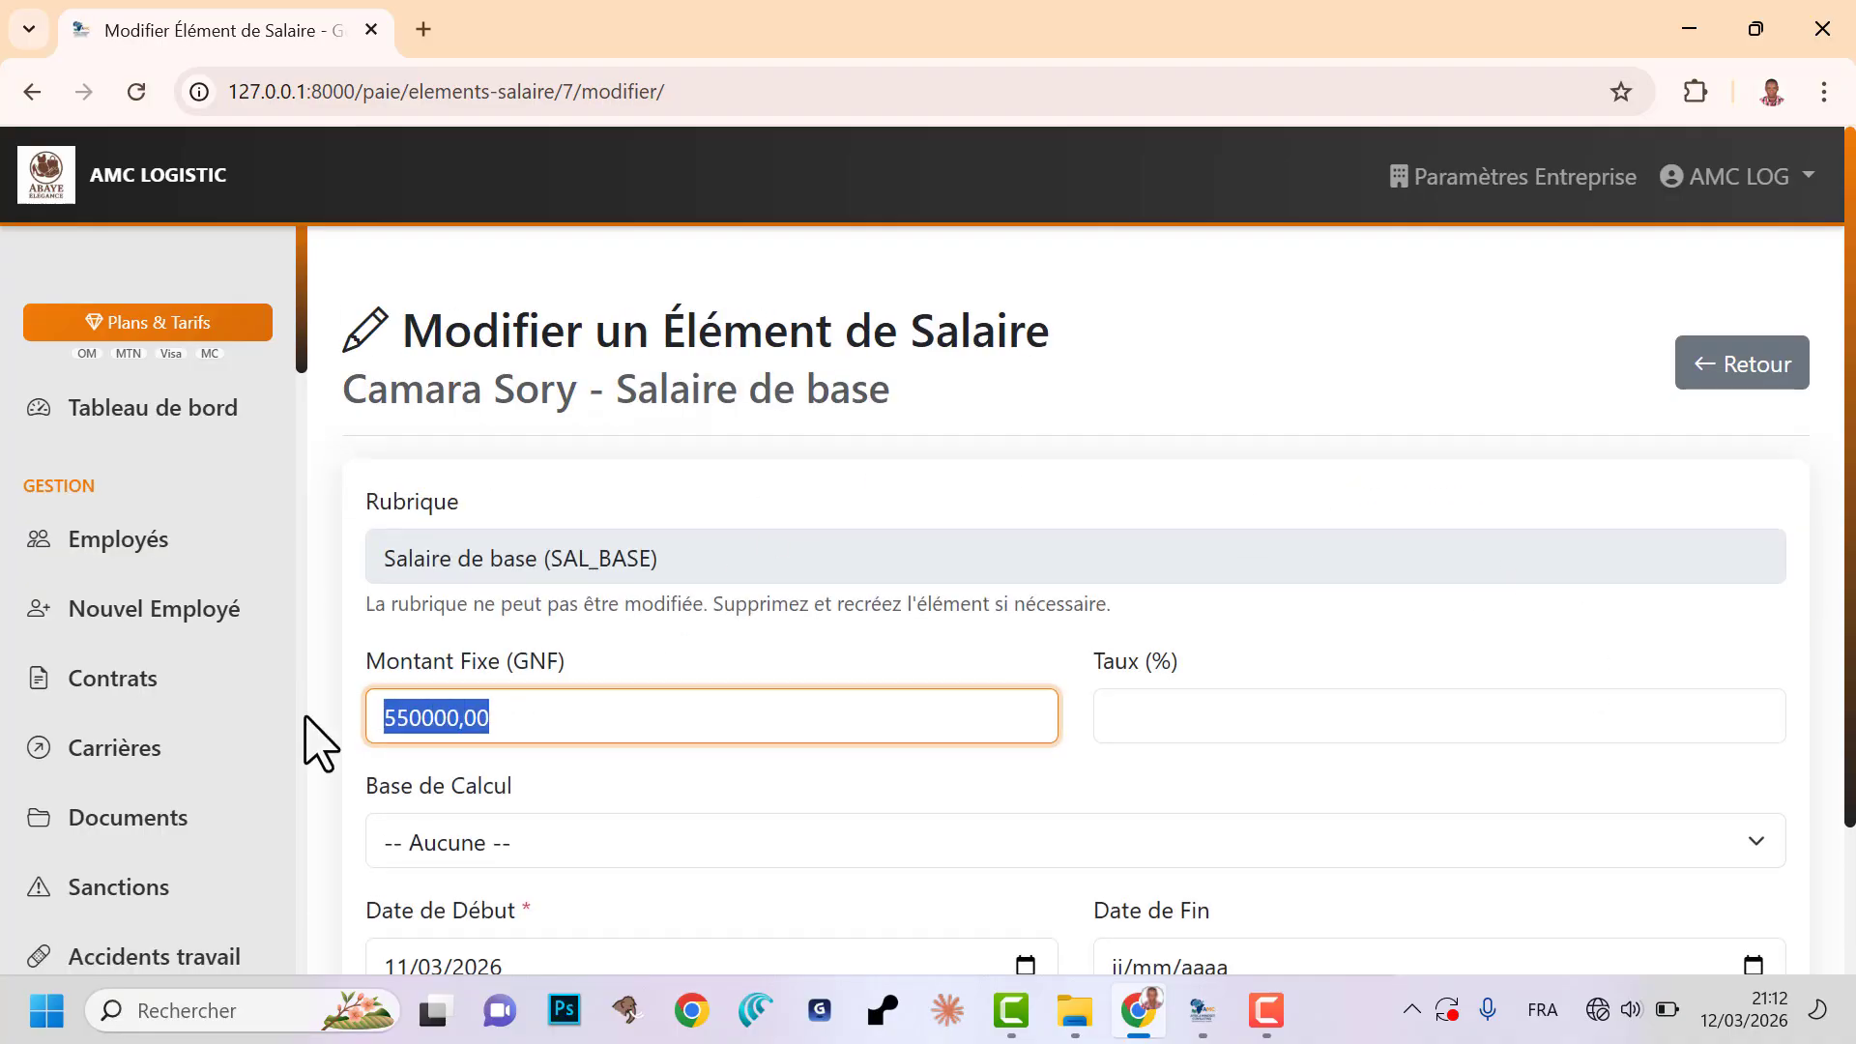
key(BackSpace)
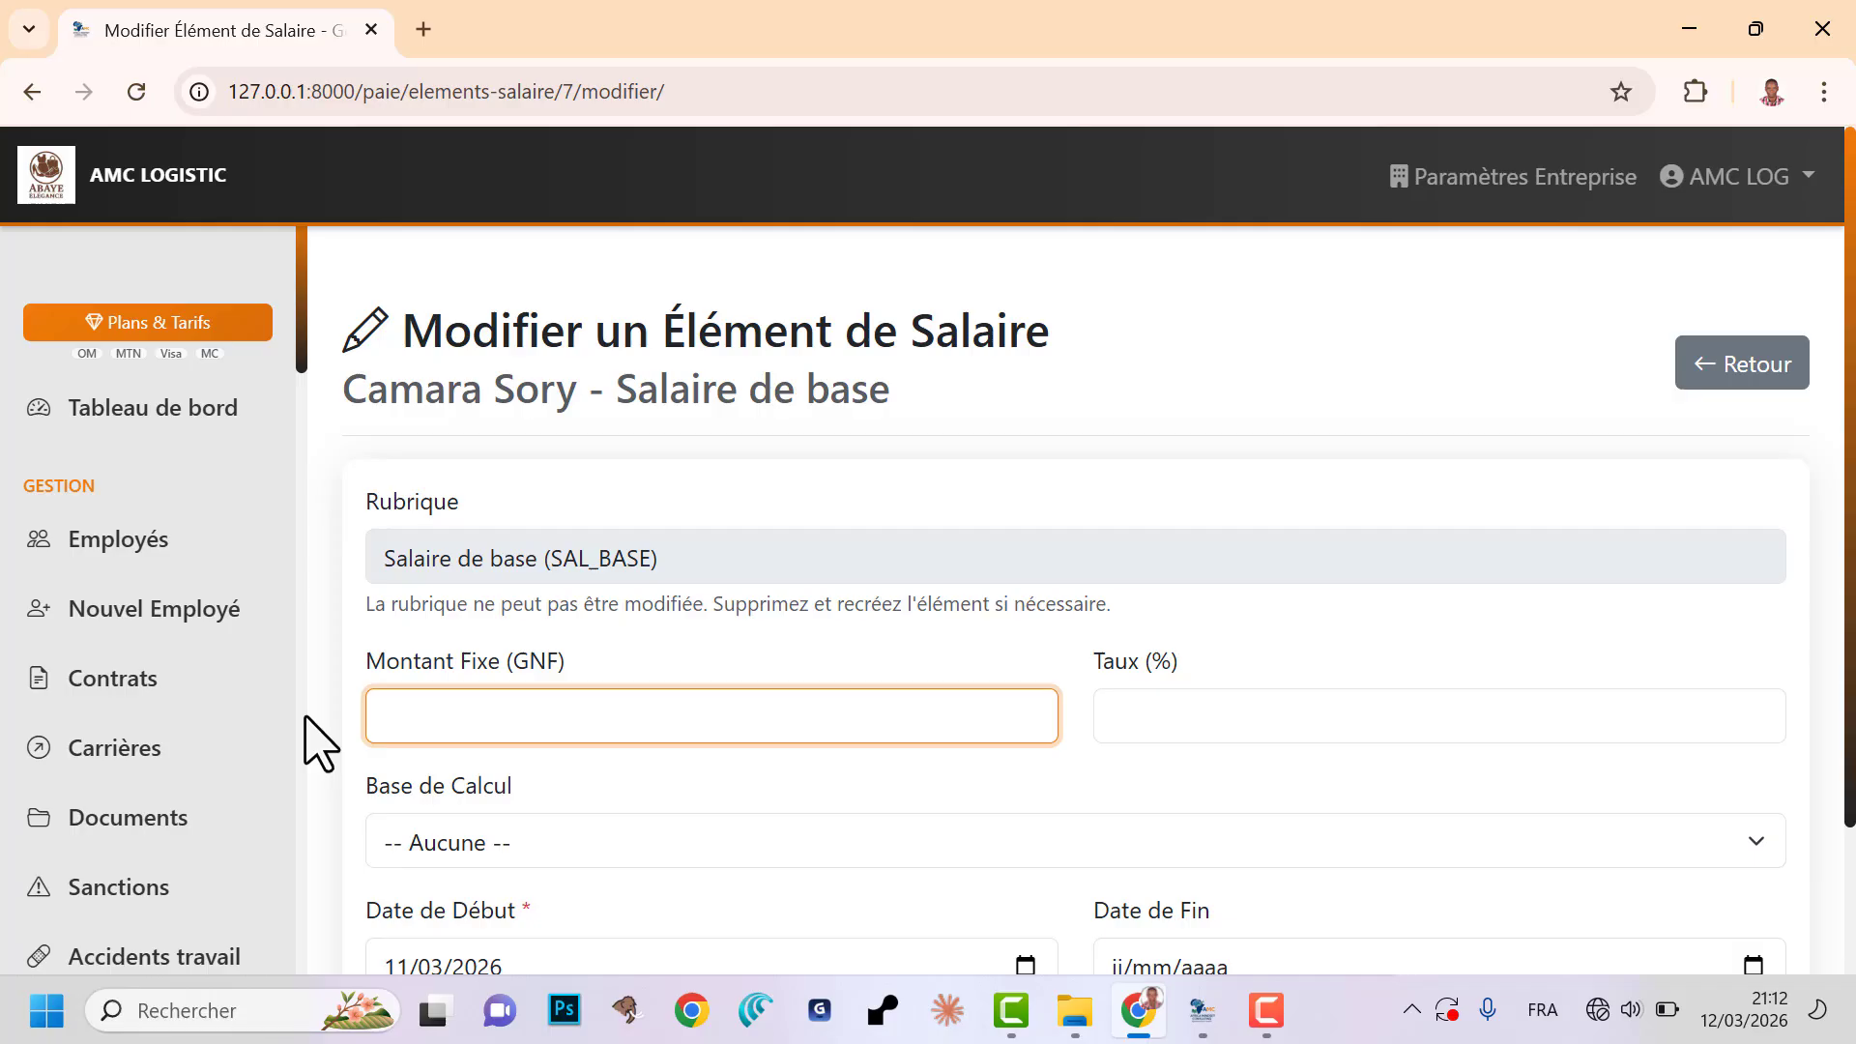
text(2500000)
click(787, 800)
- Set the Date de Début of the Salaire de base element to 01/02/2026
scroll(773, 725, down, 2)
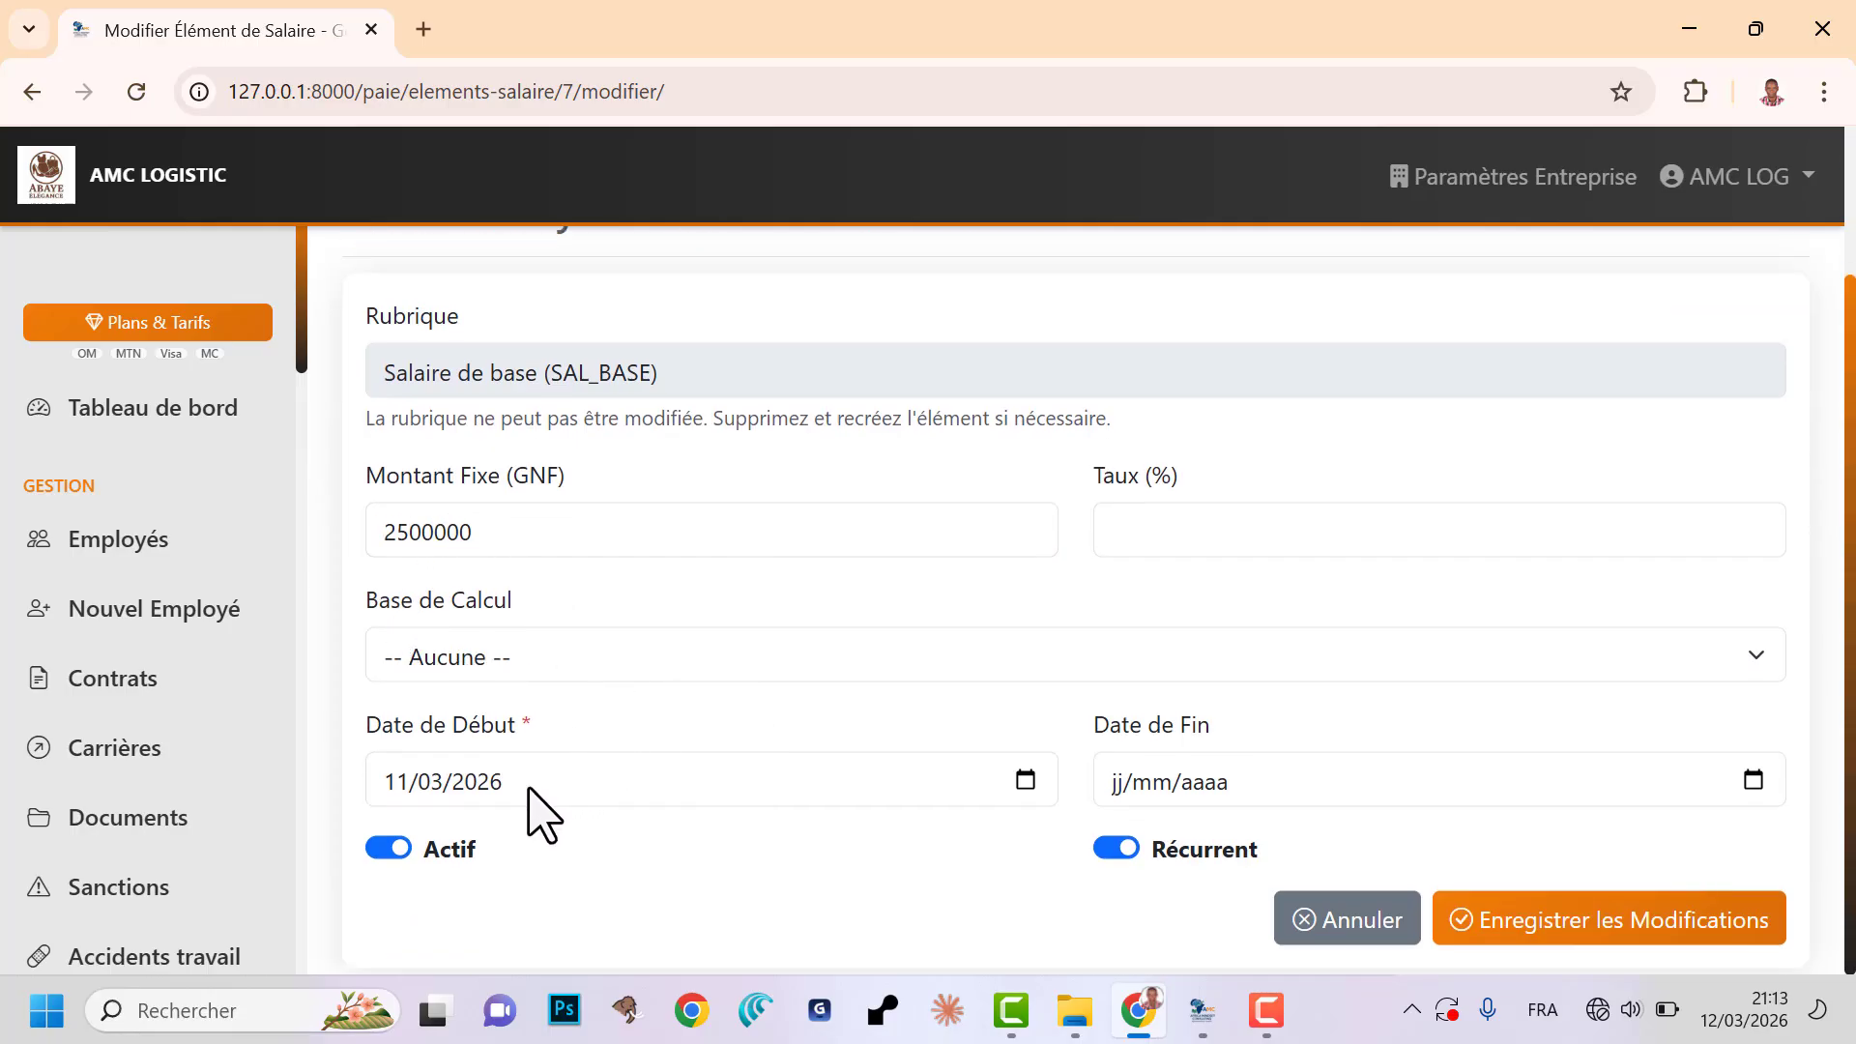
click(444, 783)
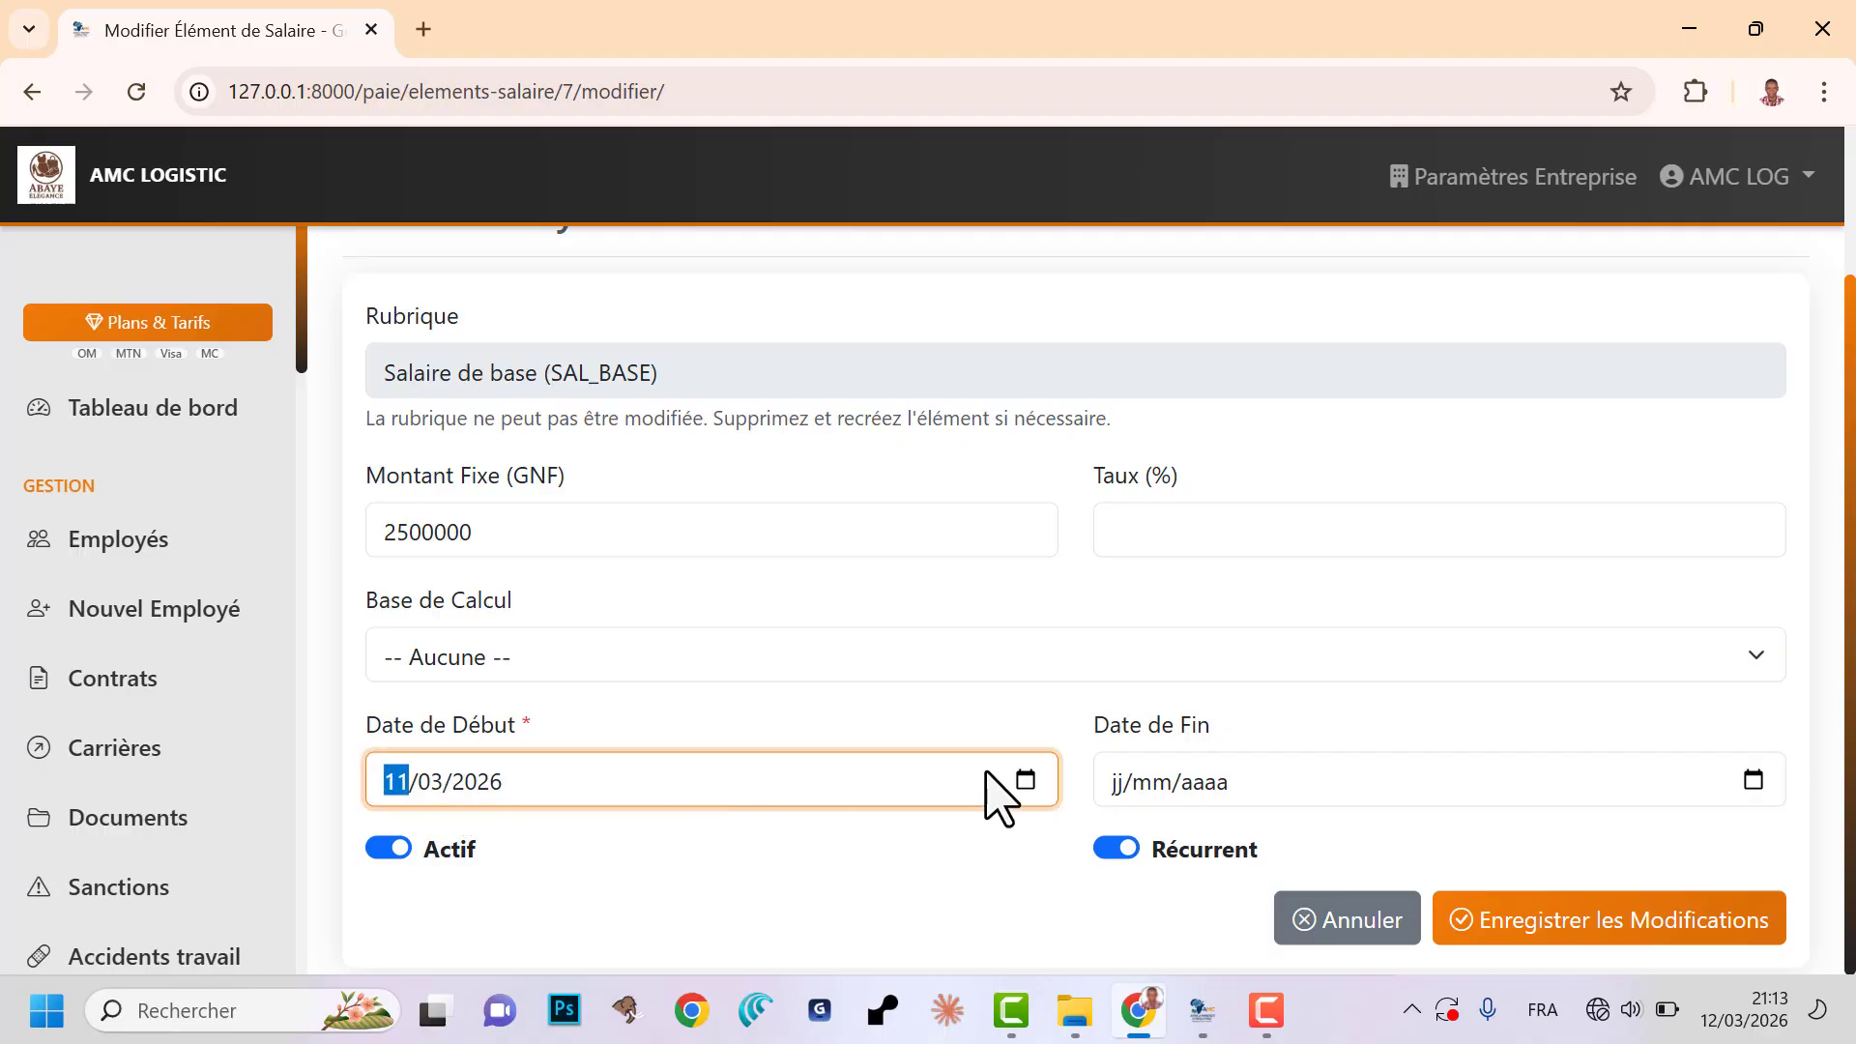
click(1025, 779)
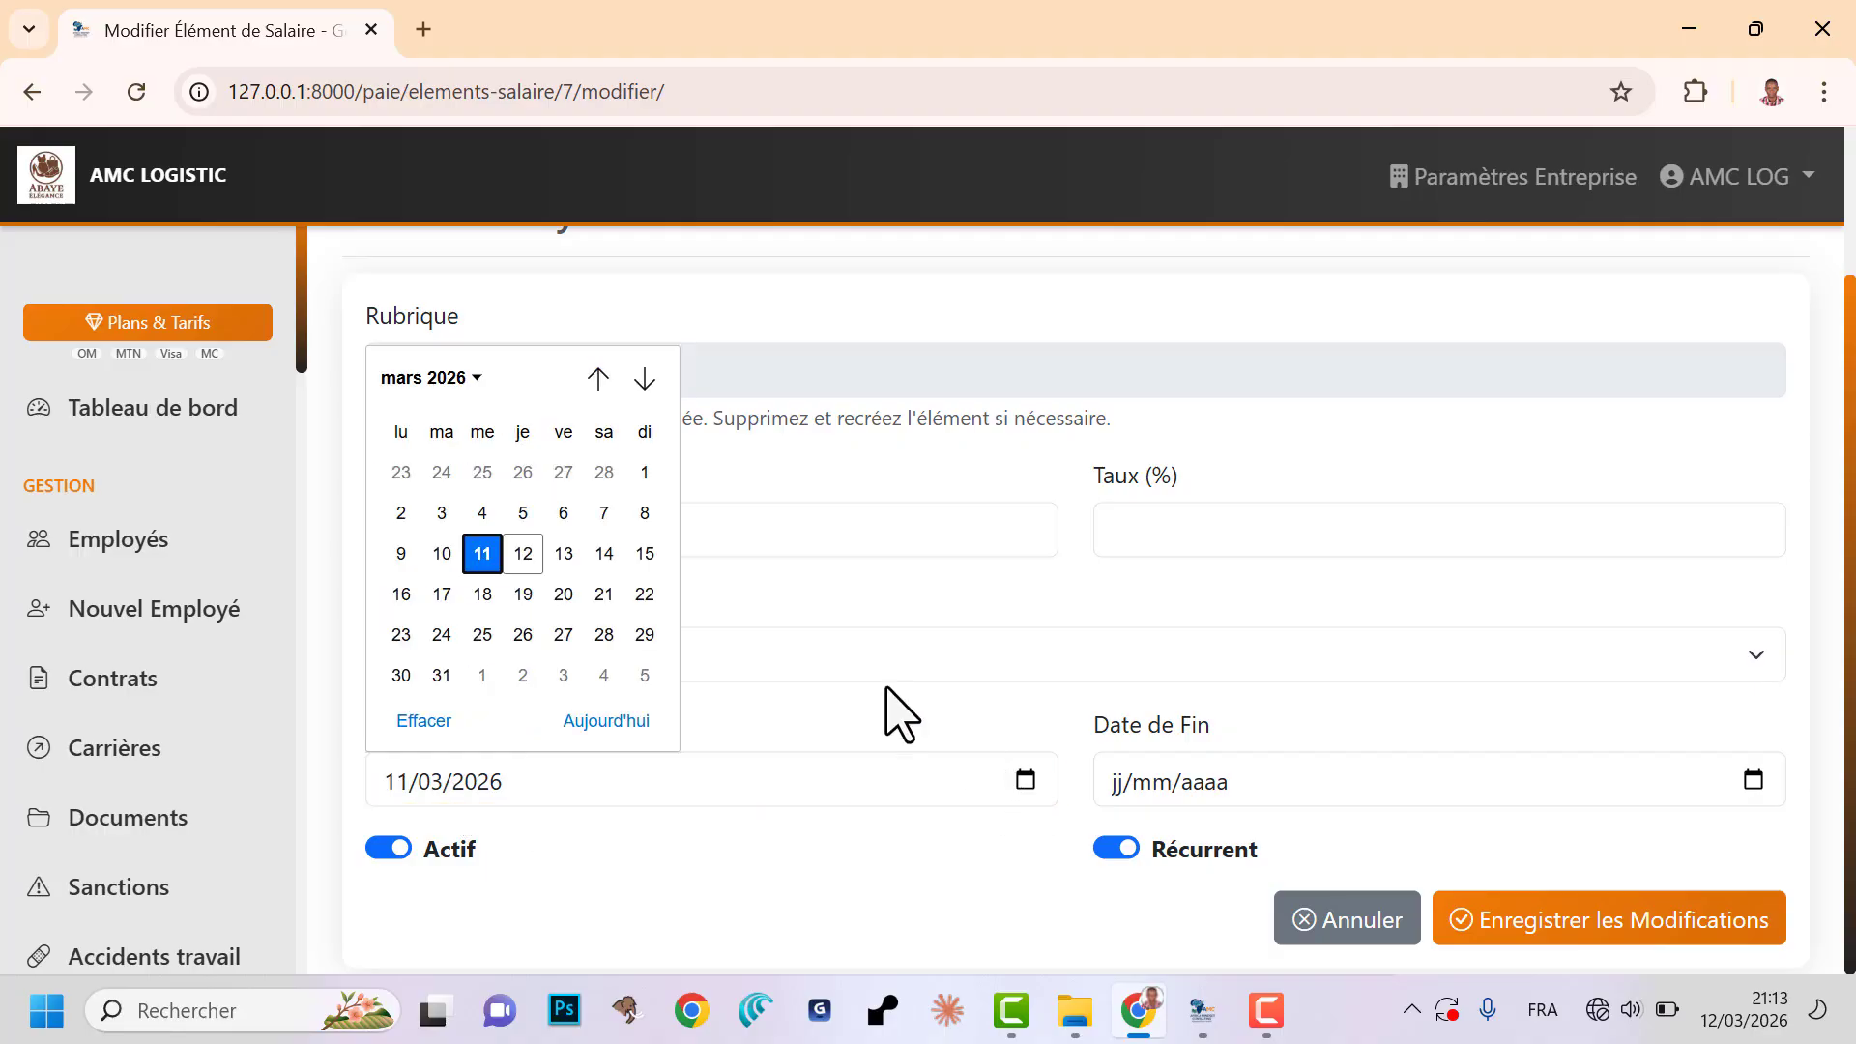
click(474, 379)
click(468, 379)
click(483, 386)
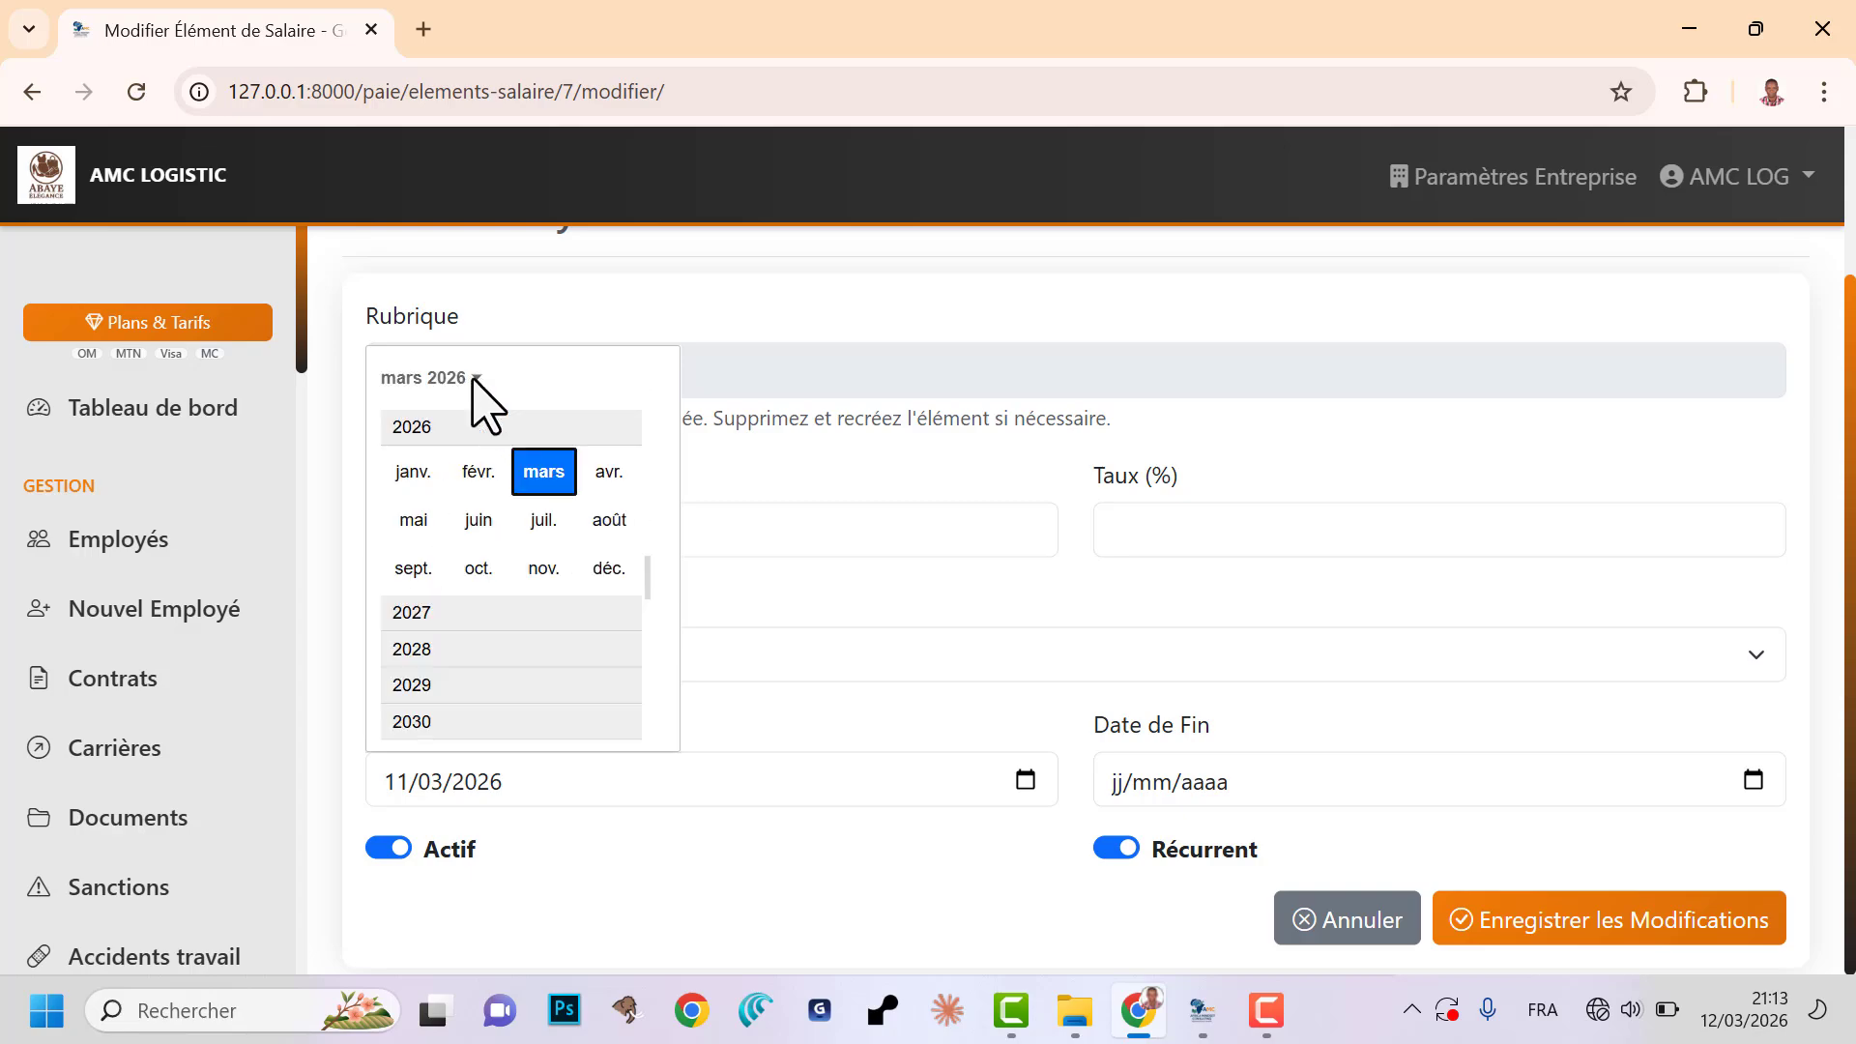
click(477, 468)
click(643, 475)
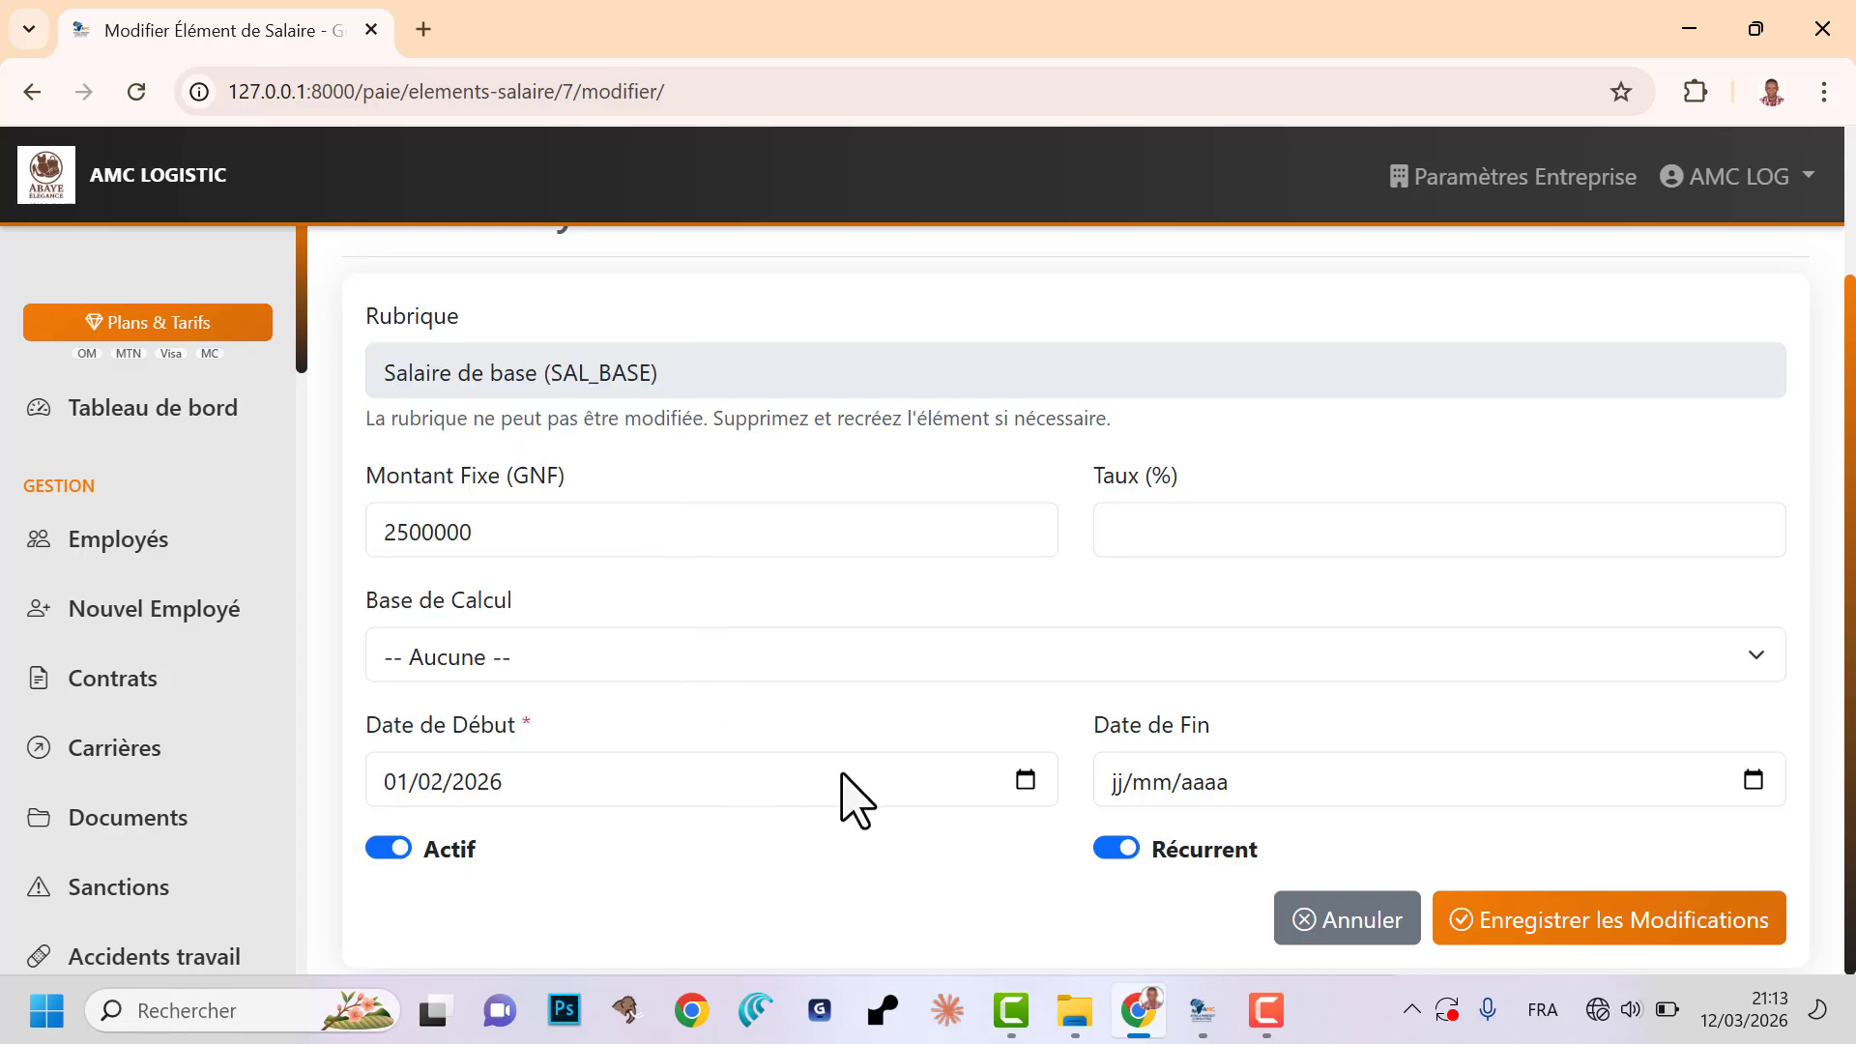
- Set the Date de Fin of the Salaire de base element to 28/02/2026 and save the modifications
click(1753, 780)
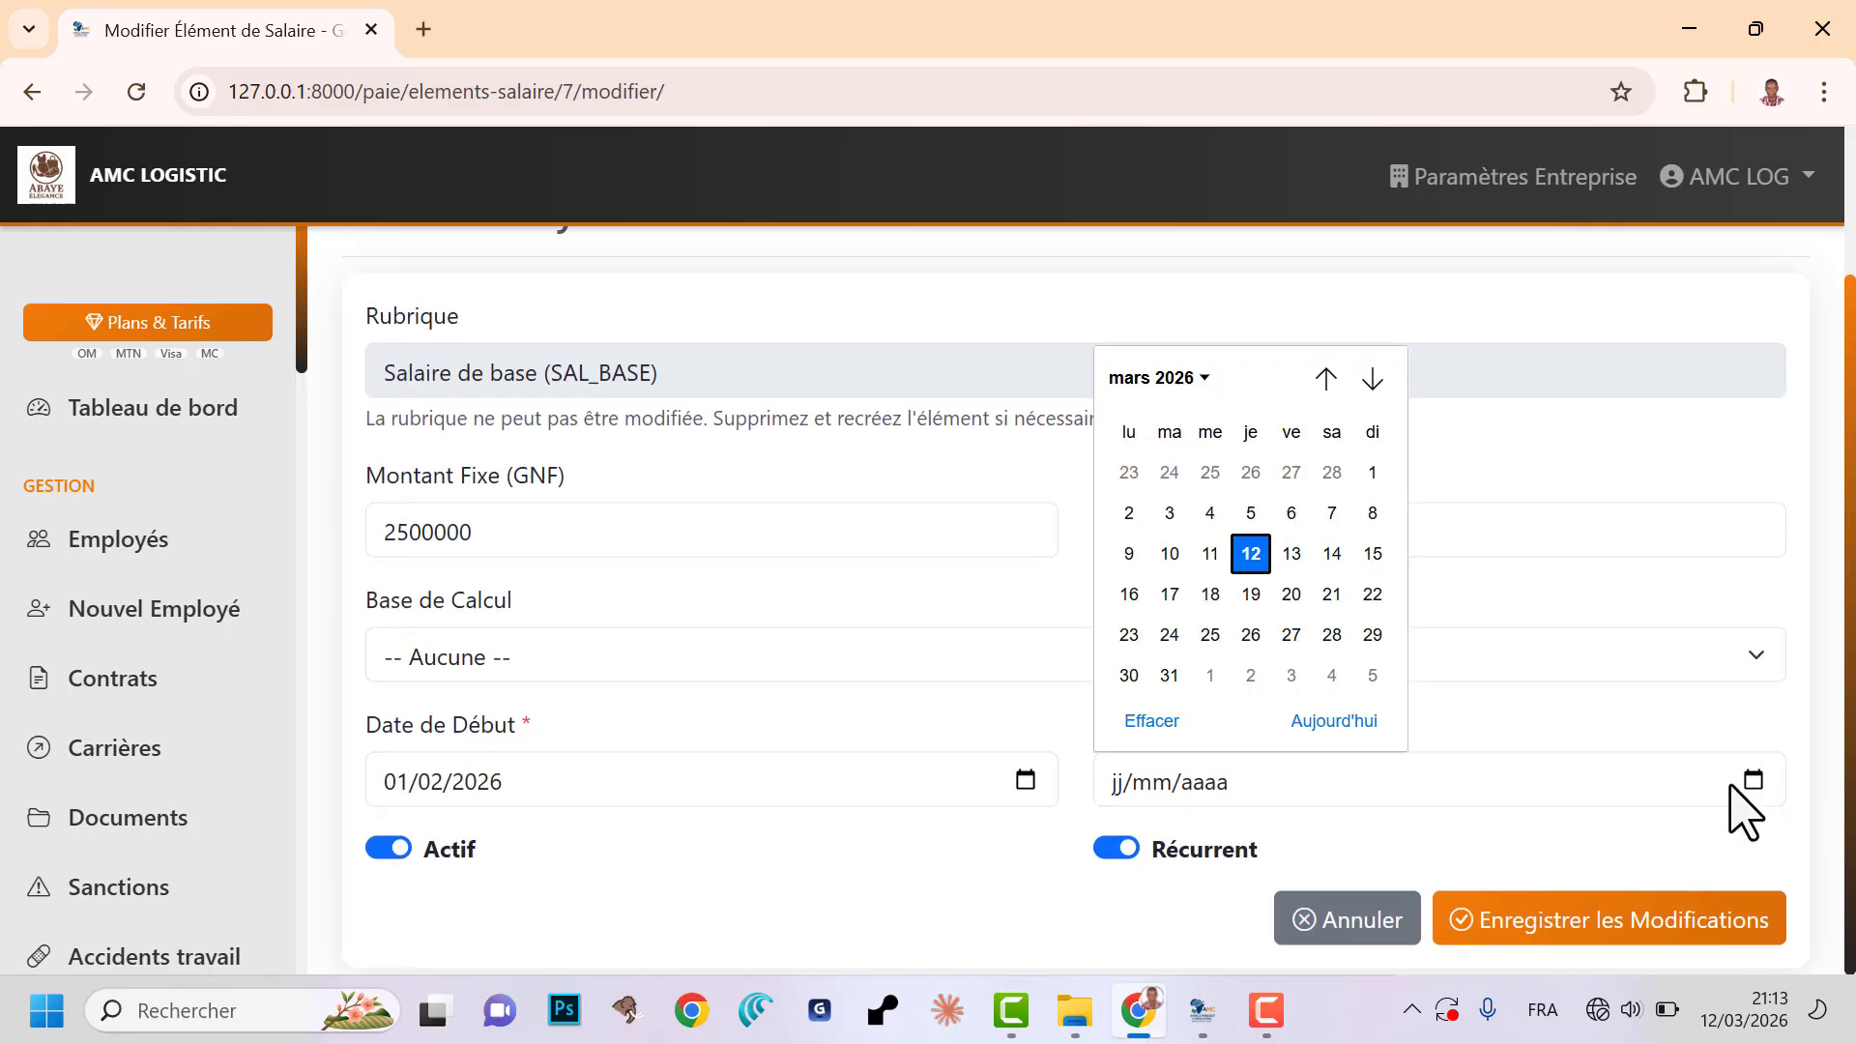
click(1370, 472)
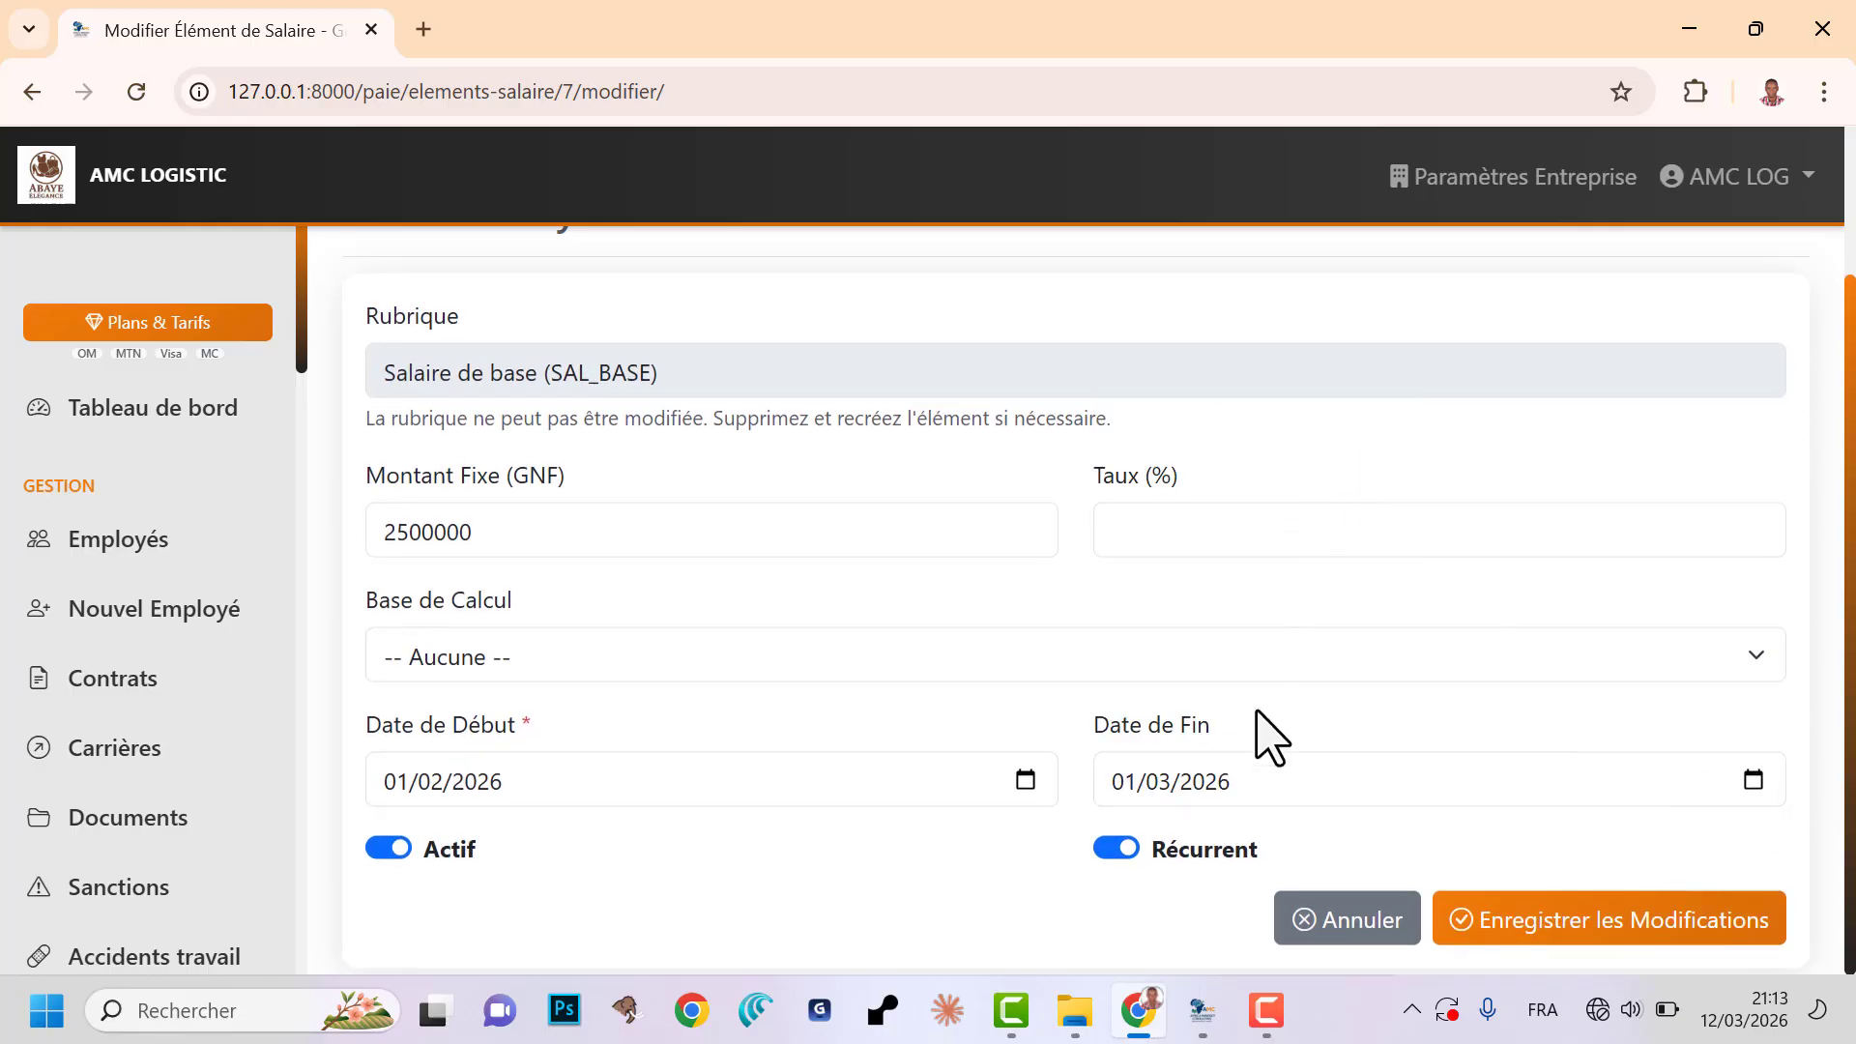
key(alt+Down)
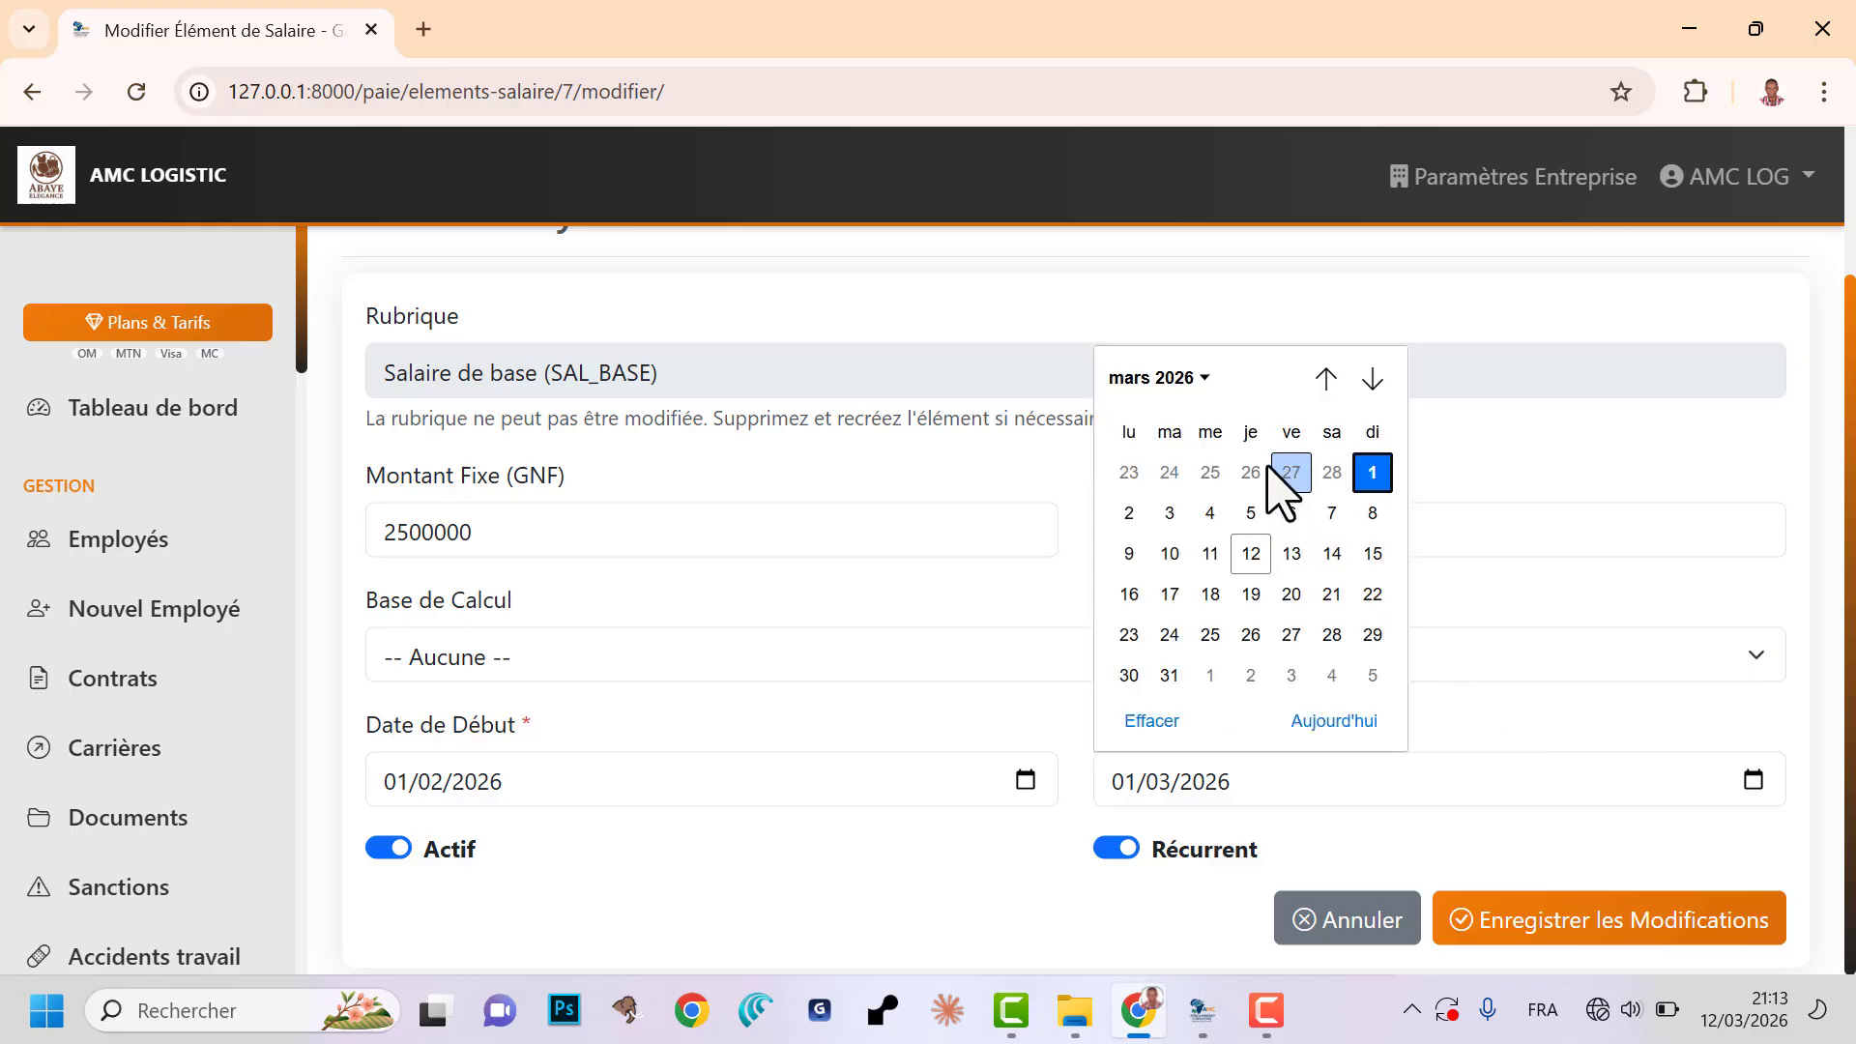
click(1204, 379)
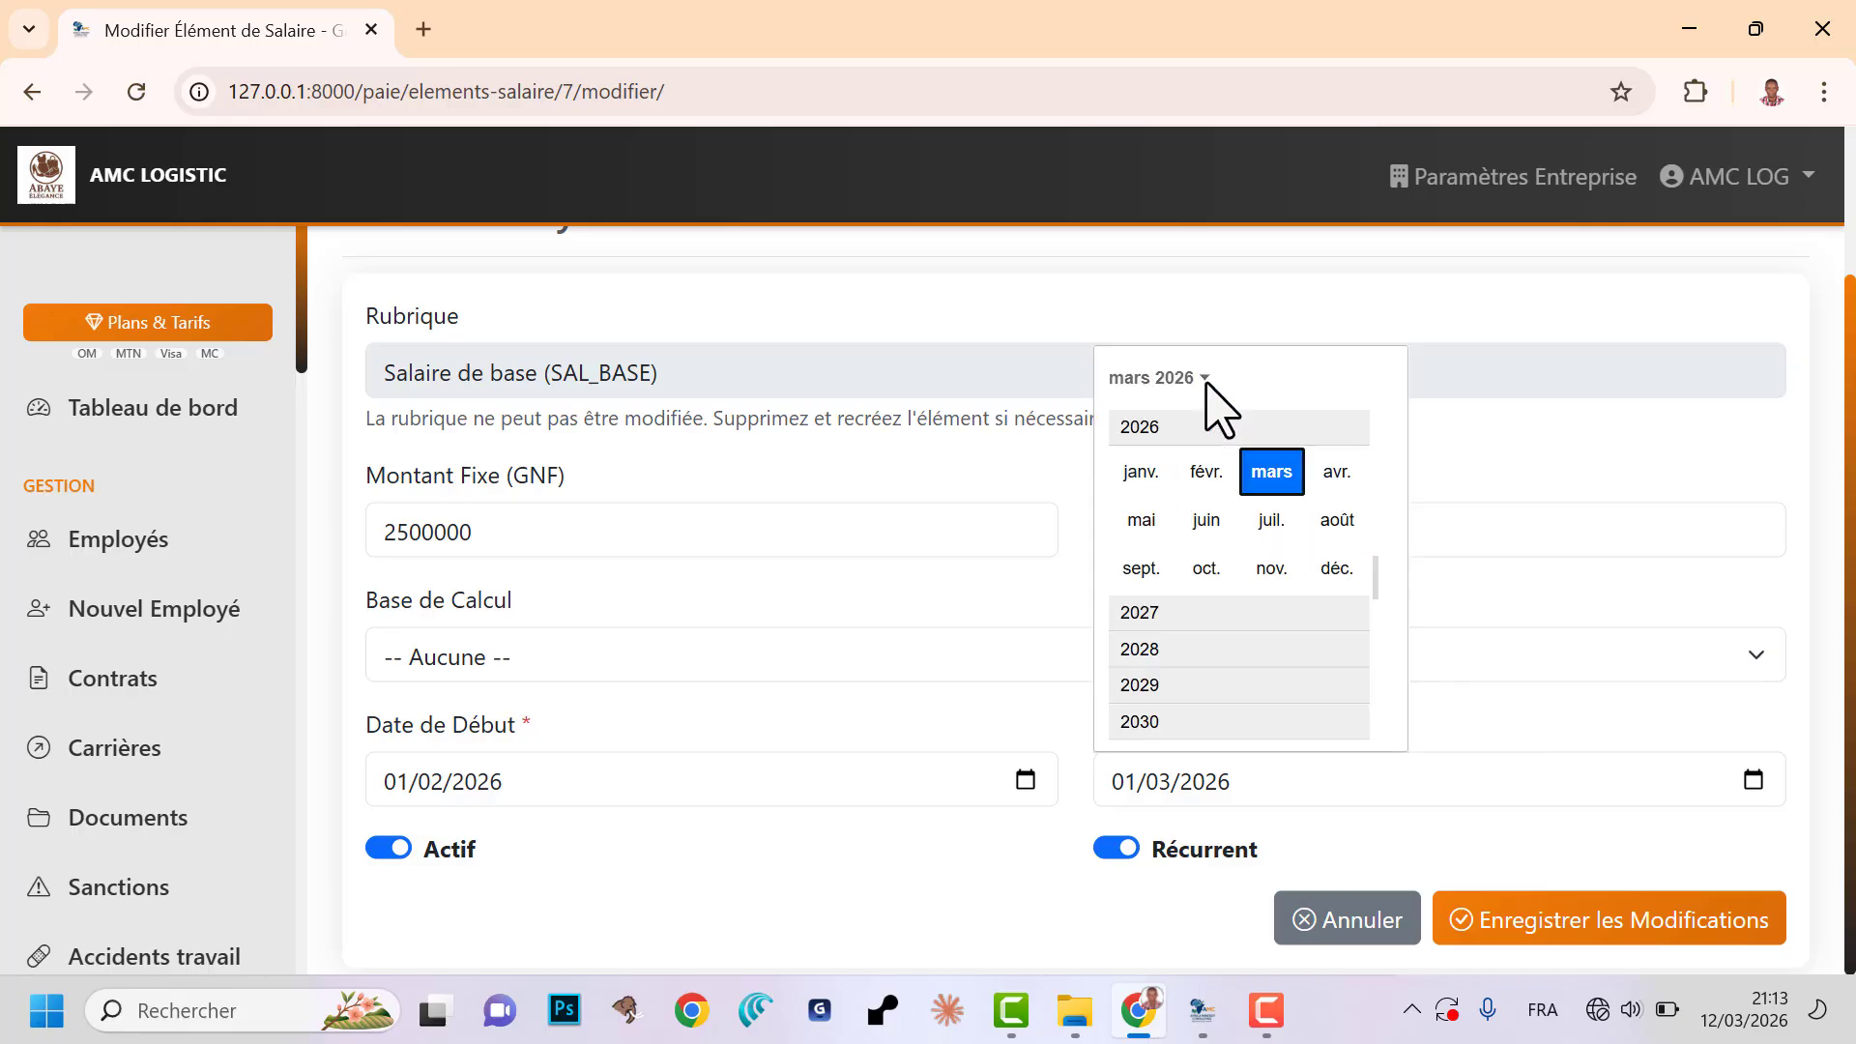
click(1206, 474)
click(1332, 638)
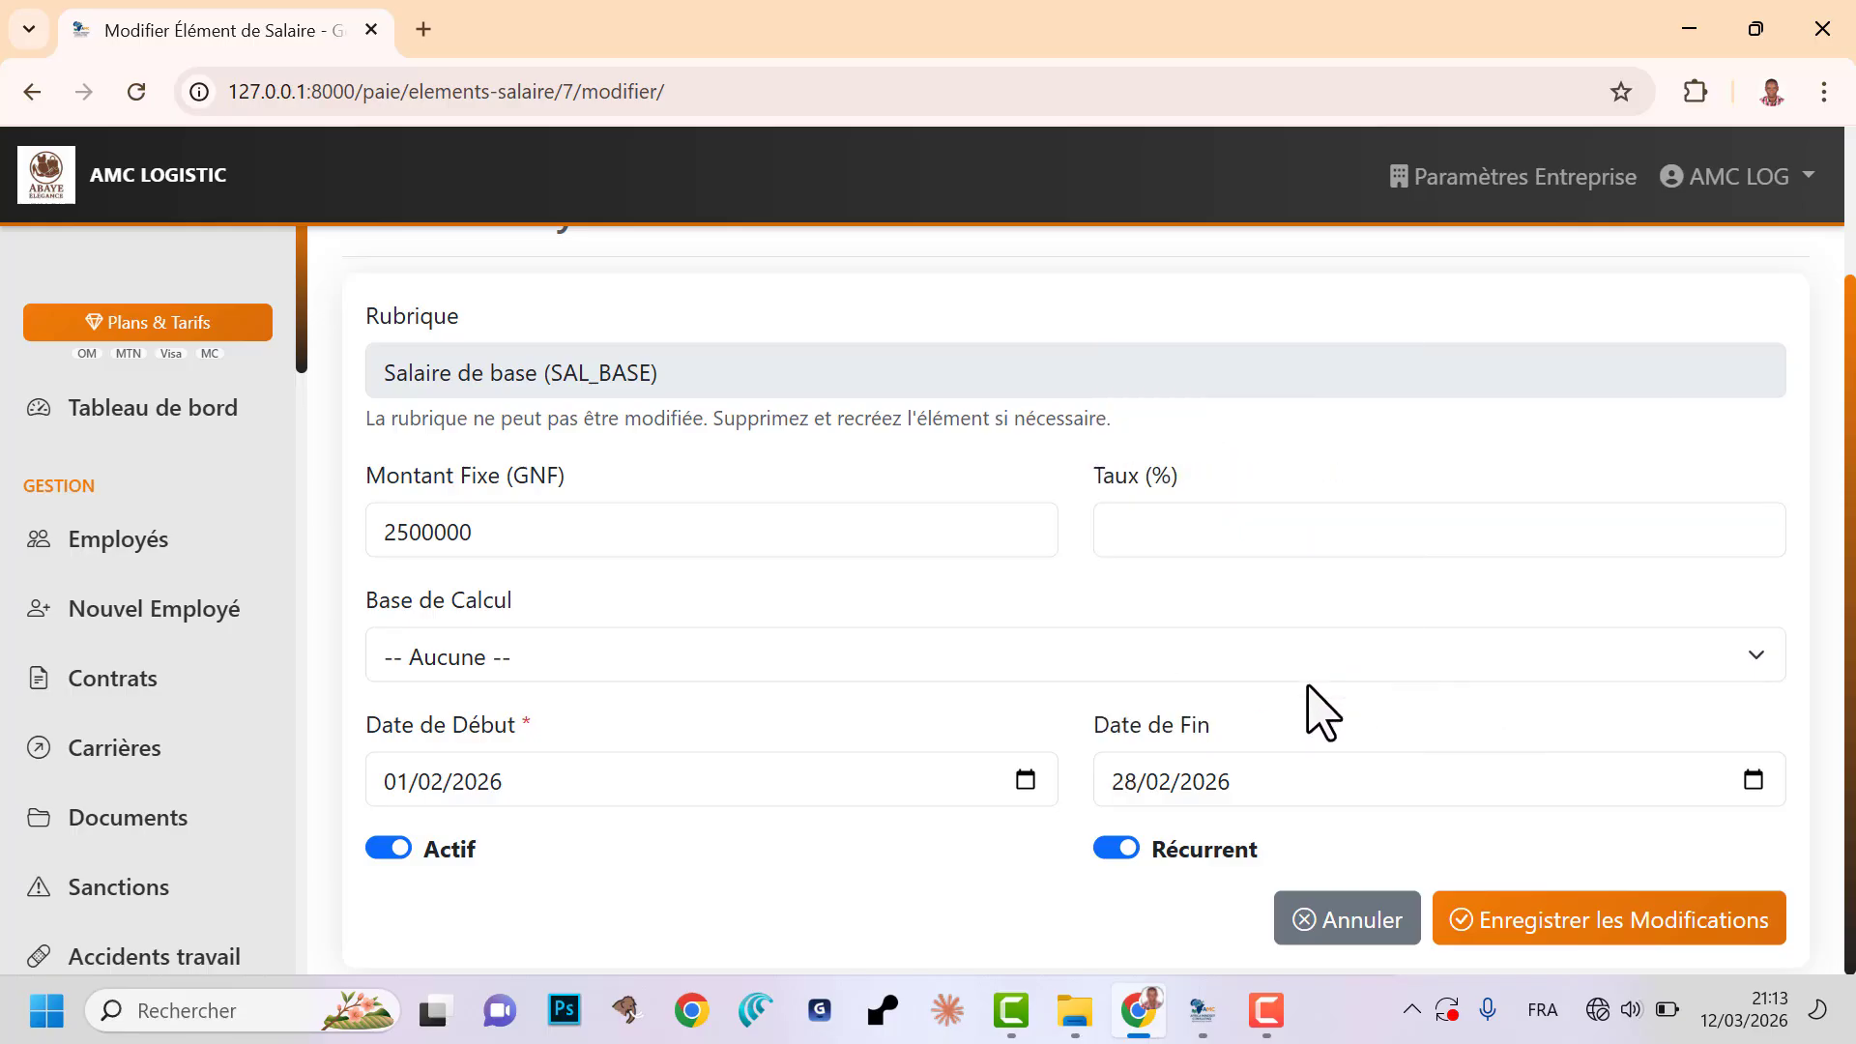
click(1566, 927)
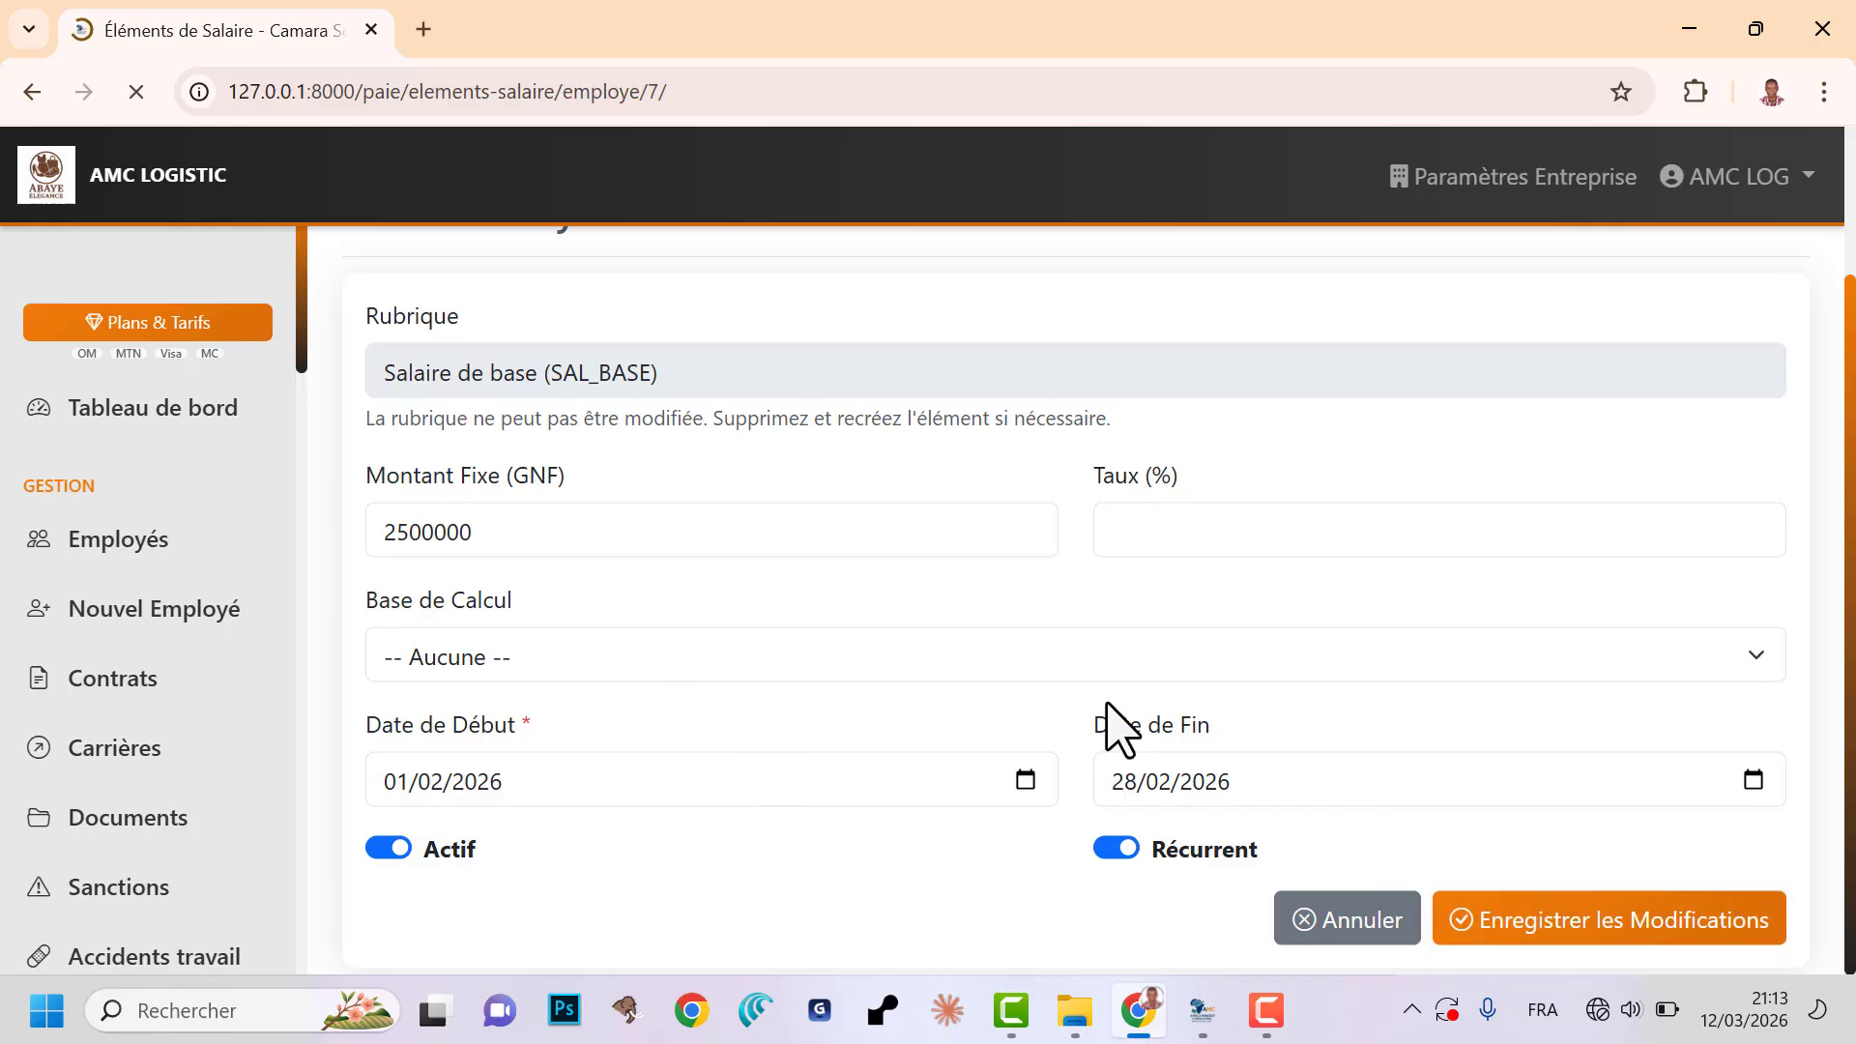
scroll(928, 677, down, 3)
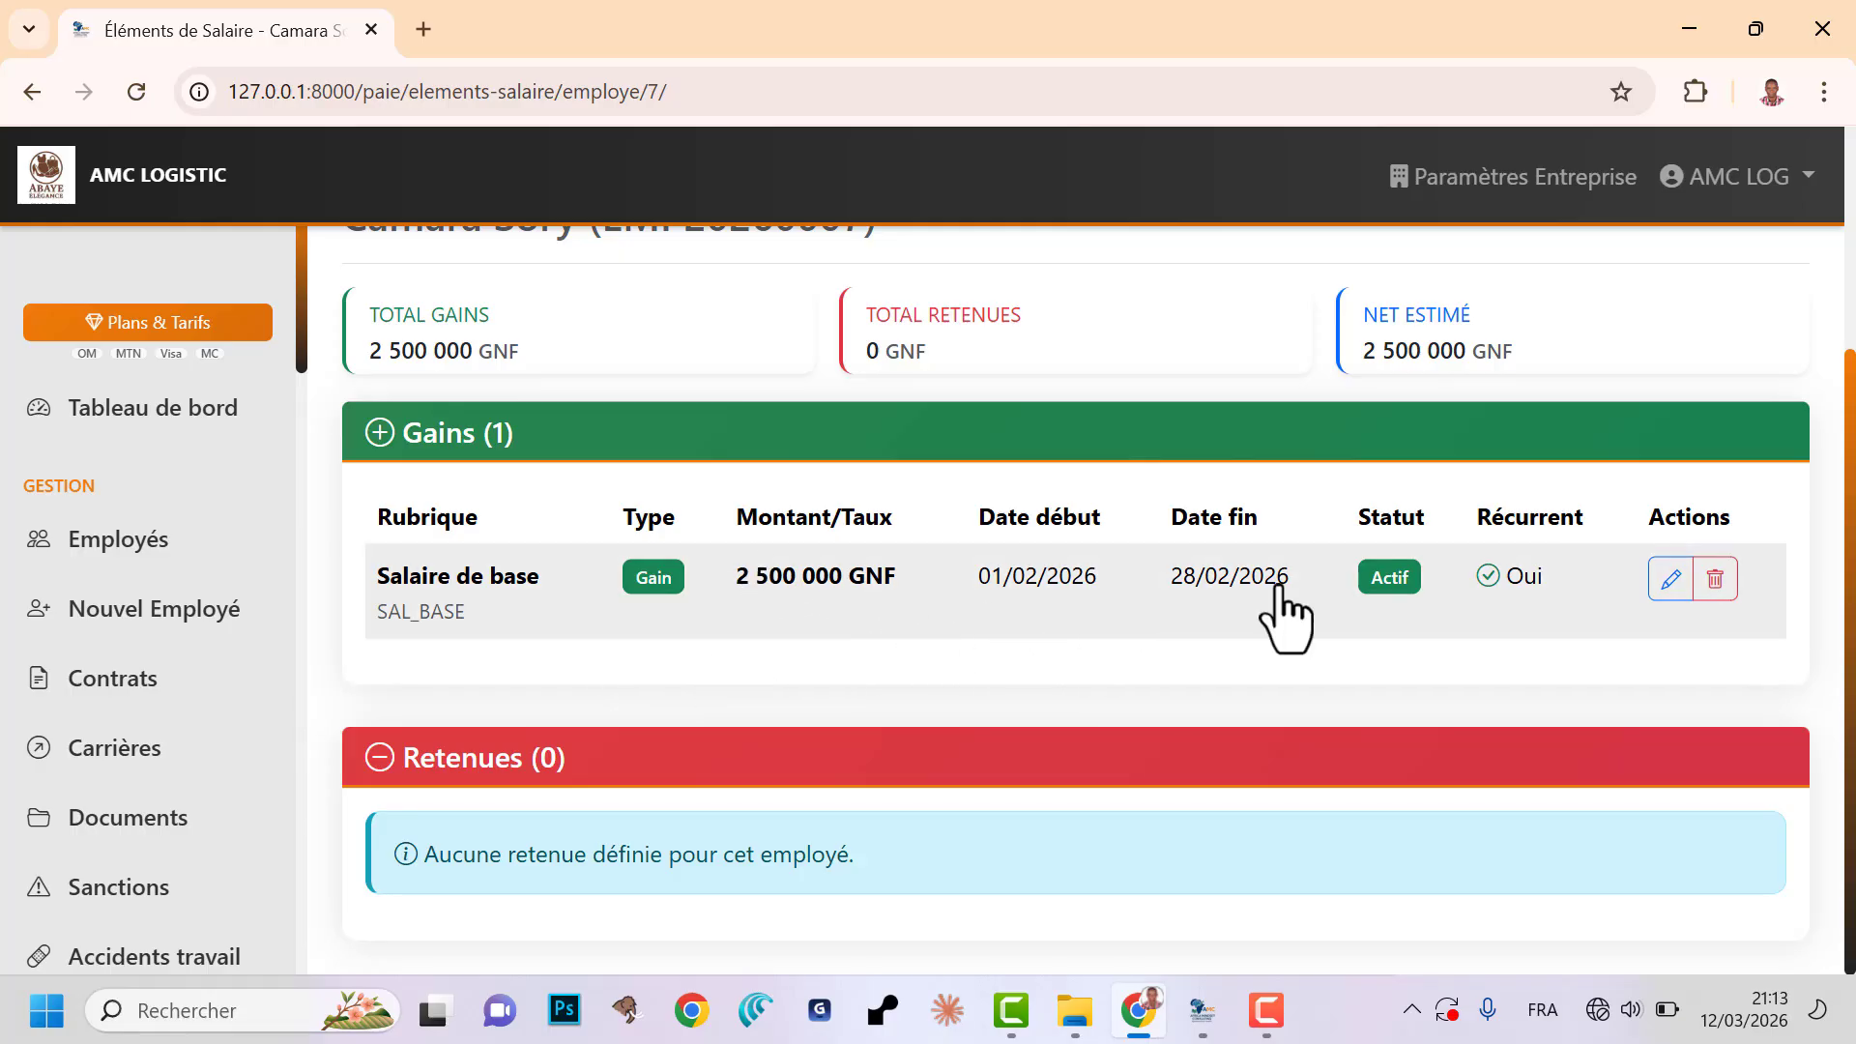
- Start a new salary element for the employee with the rubrique Prime de transport (PT) and Montant Fixe 1500000 GNF
scroll(1850, 469, up, 1)
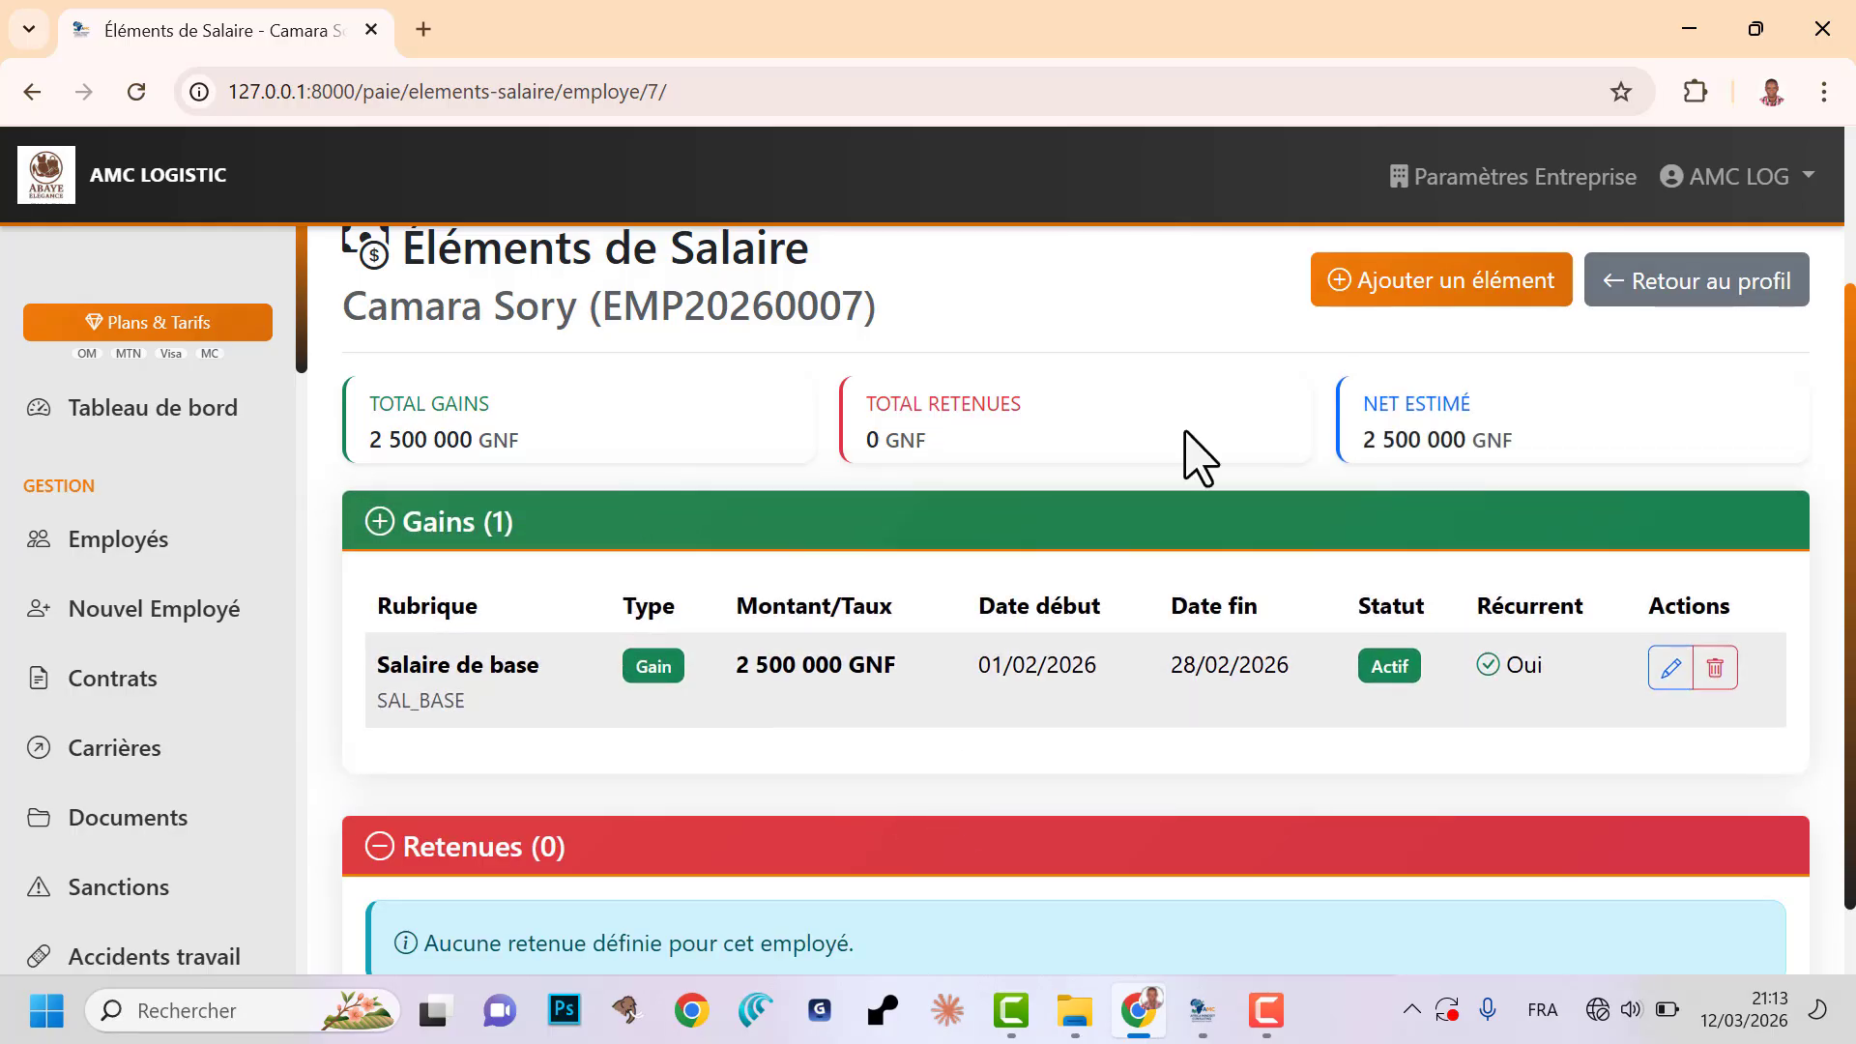
click(1385, 302)
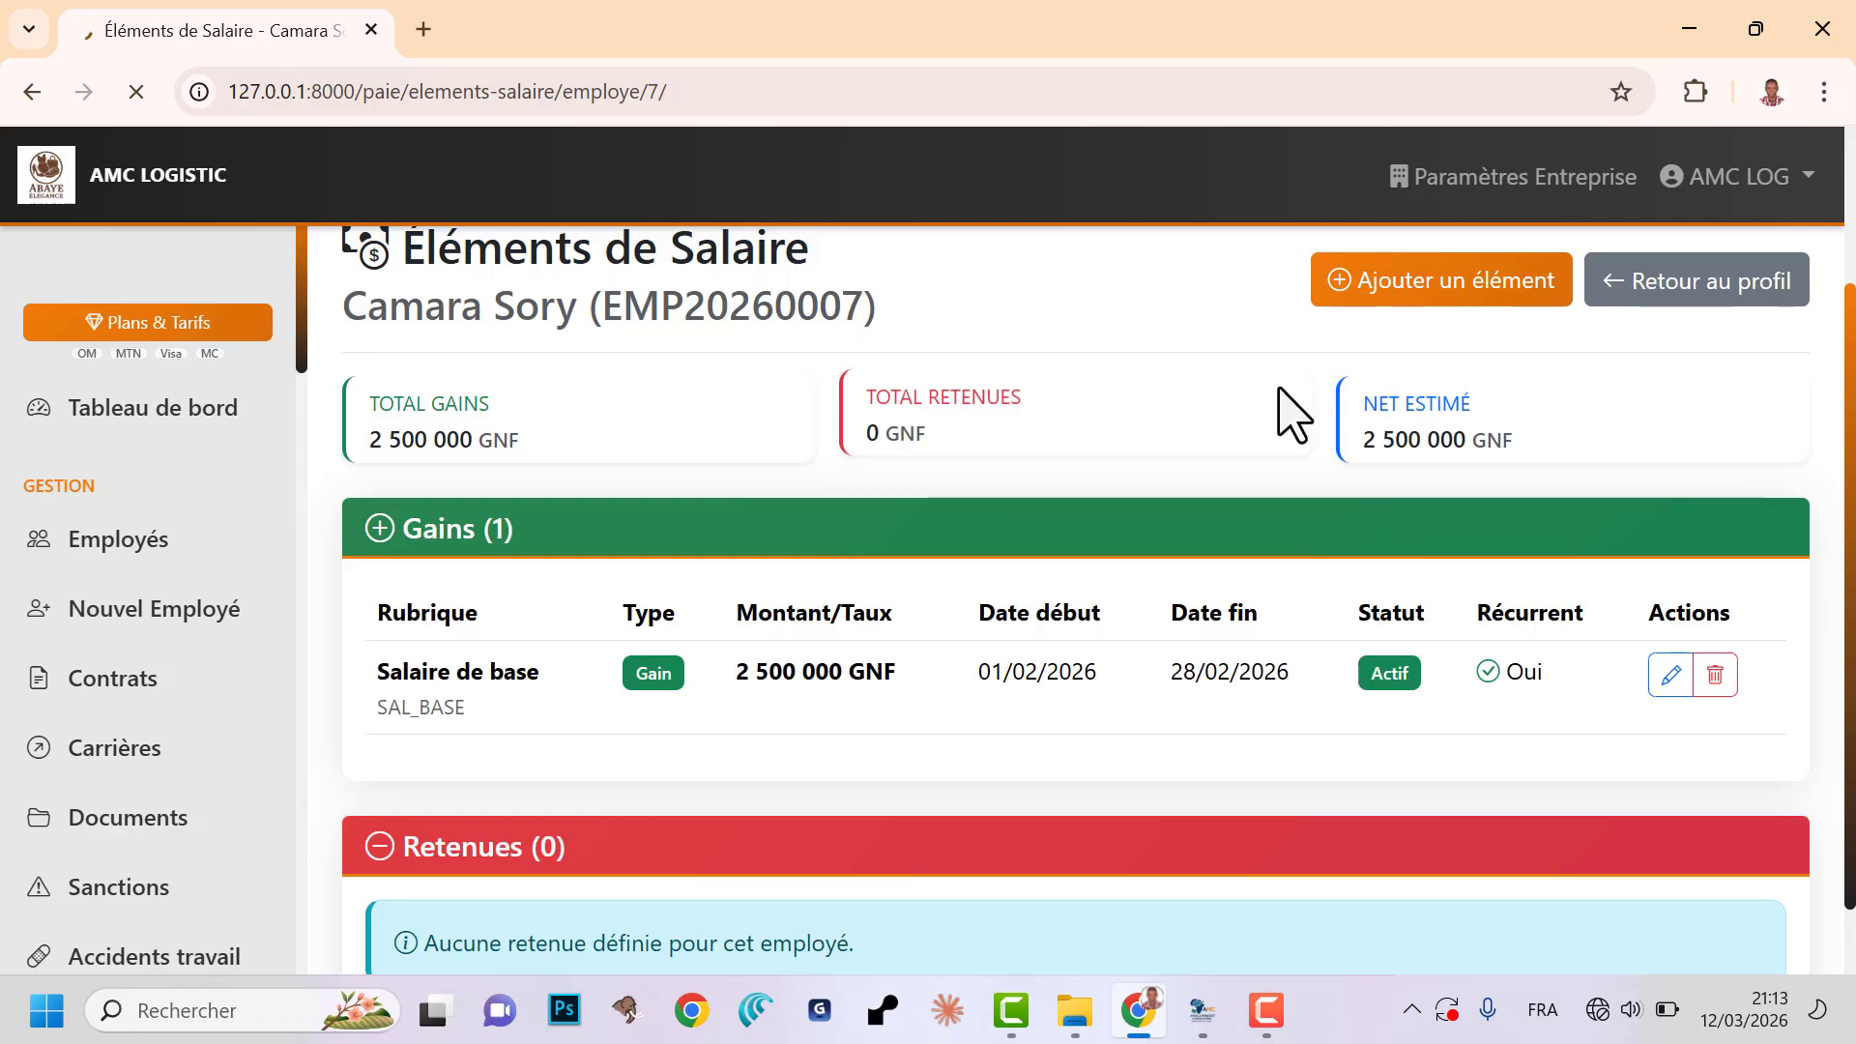
click(513, 570)
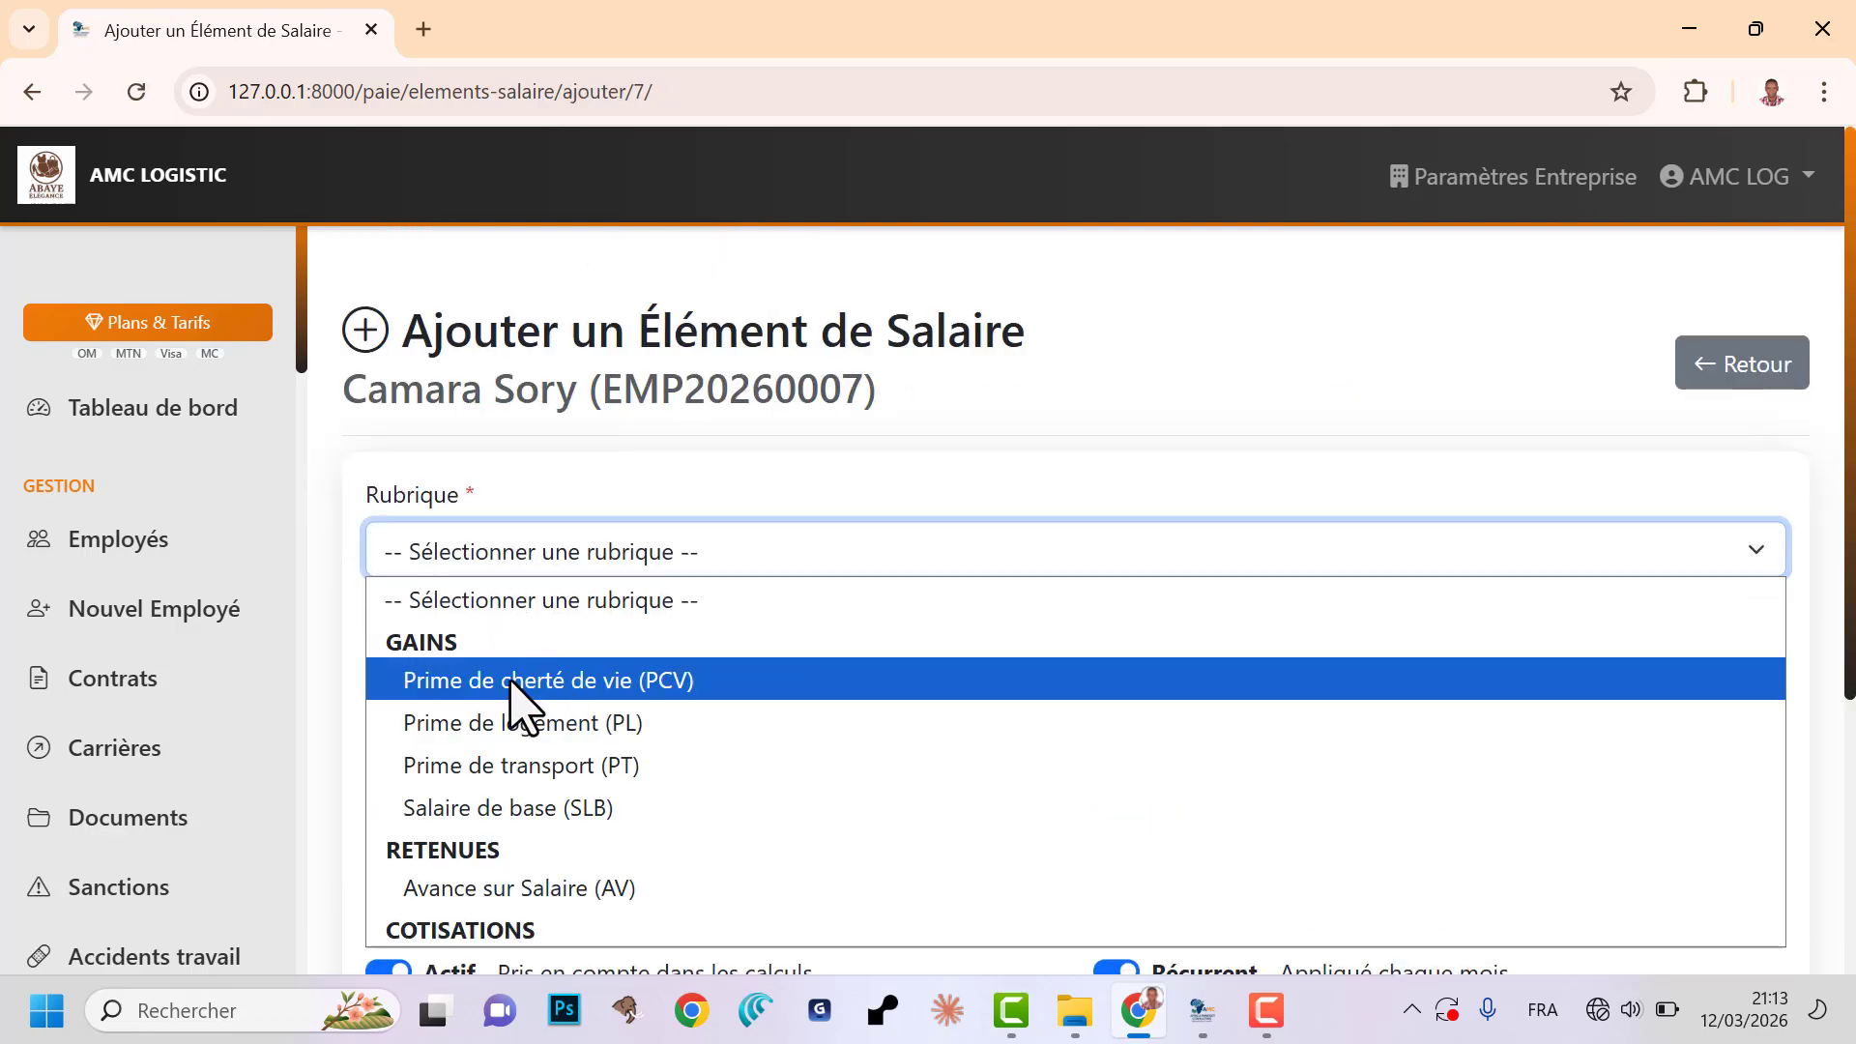
click(600, 765)
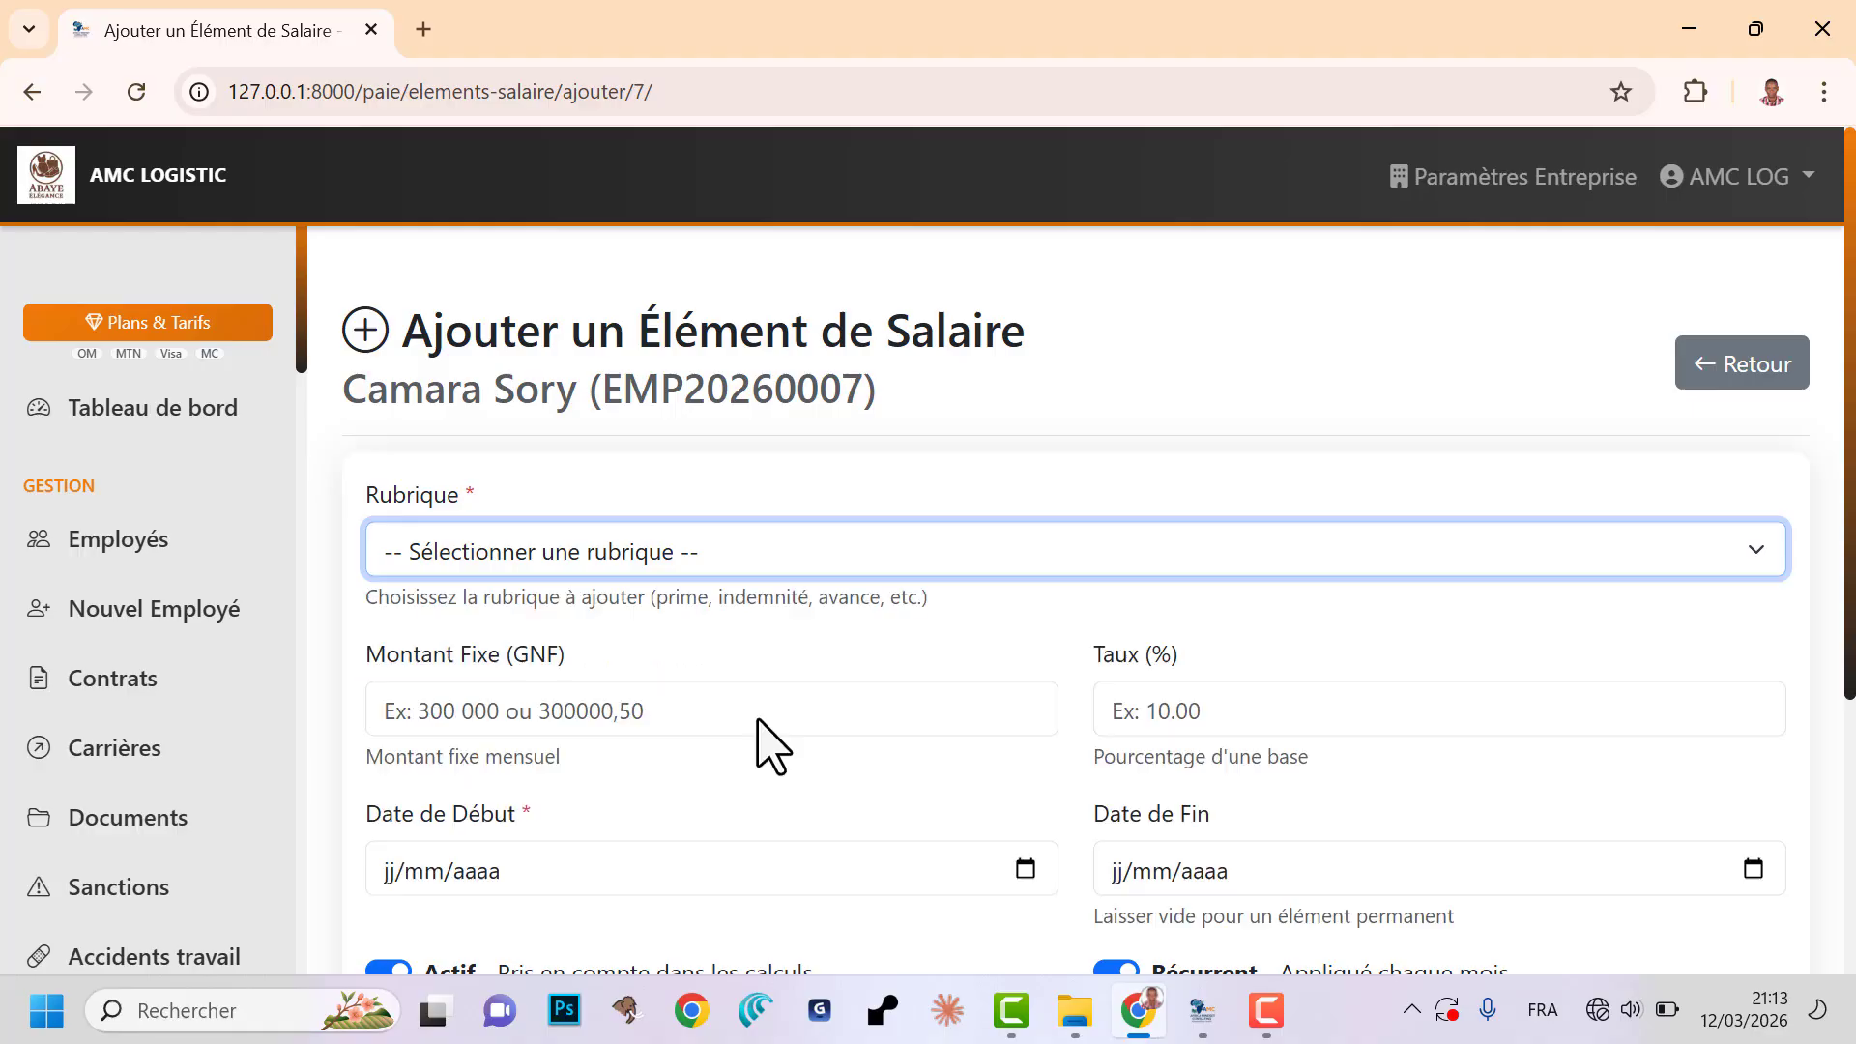
click(710, 711)
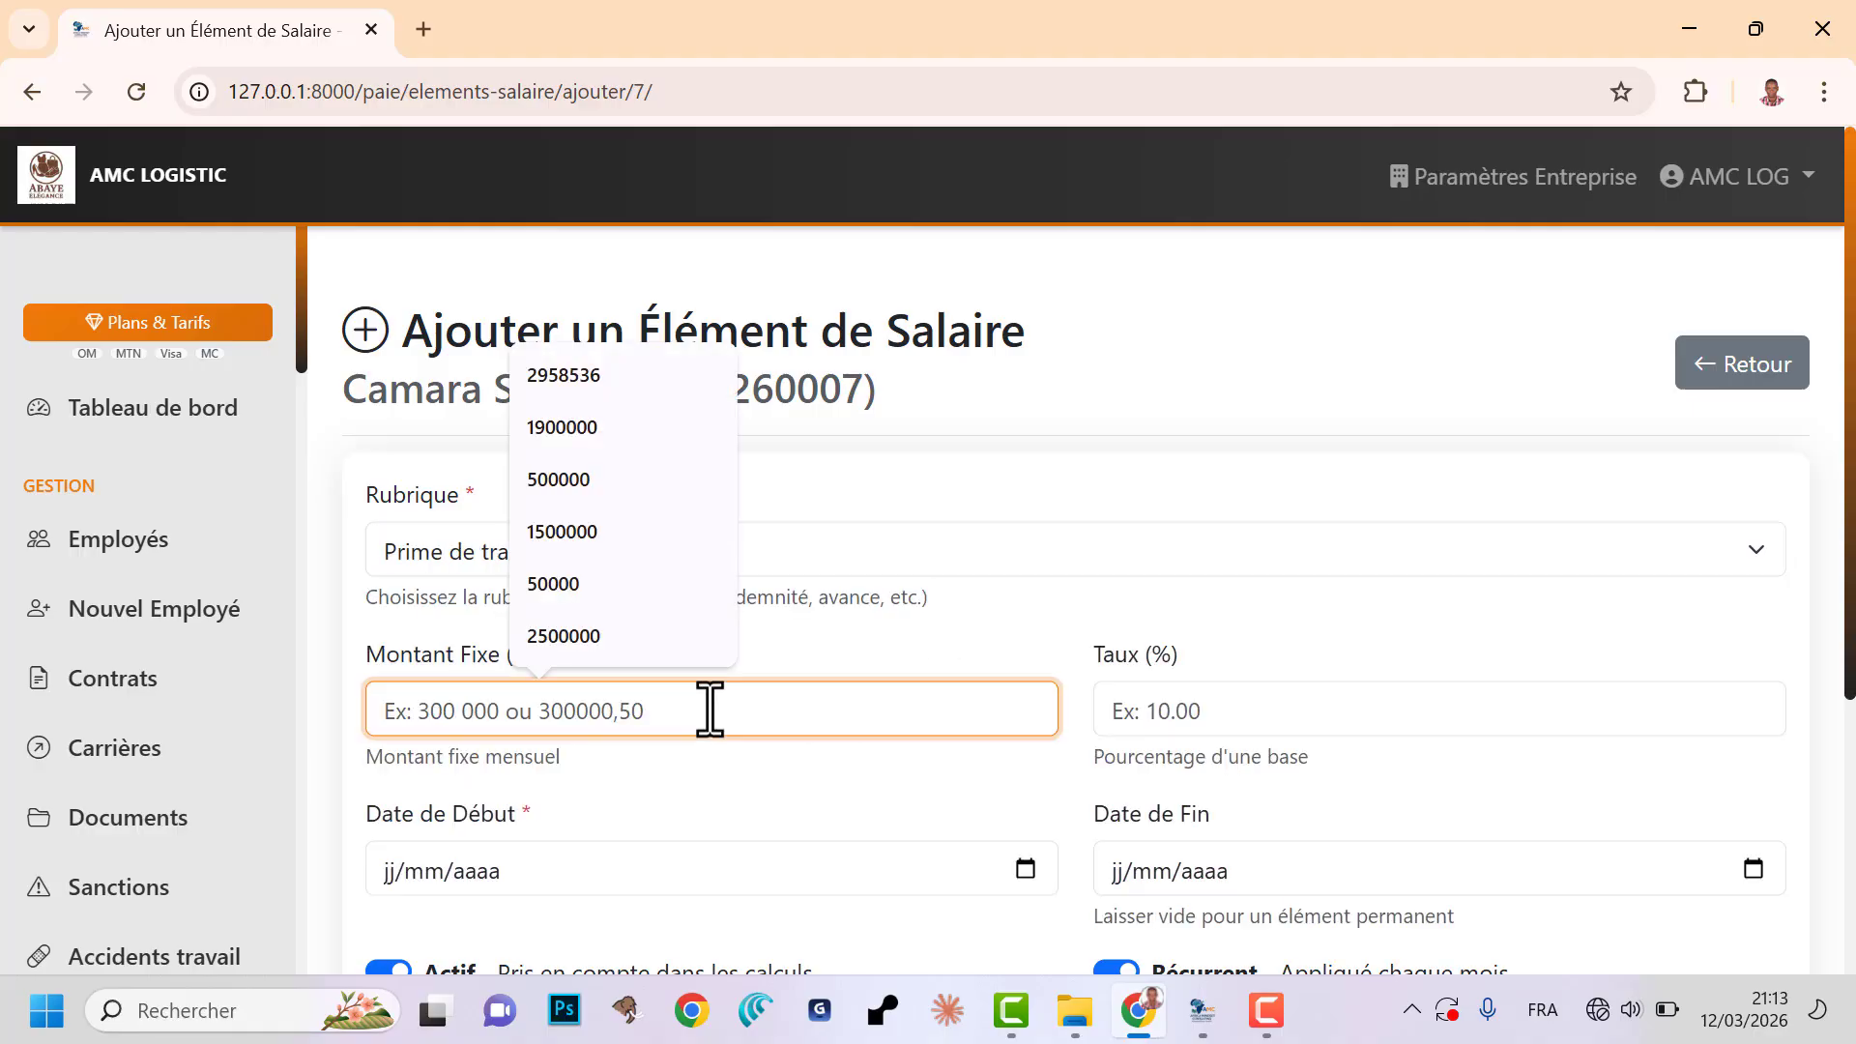
click(617, 535)
drag(802, 793, 677, 846)
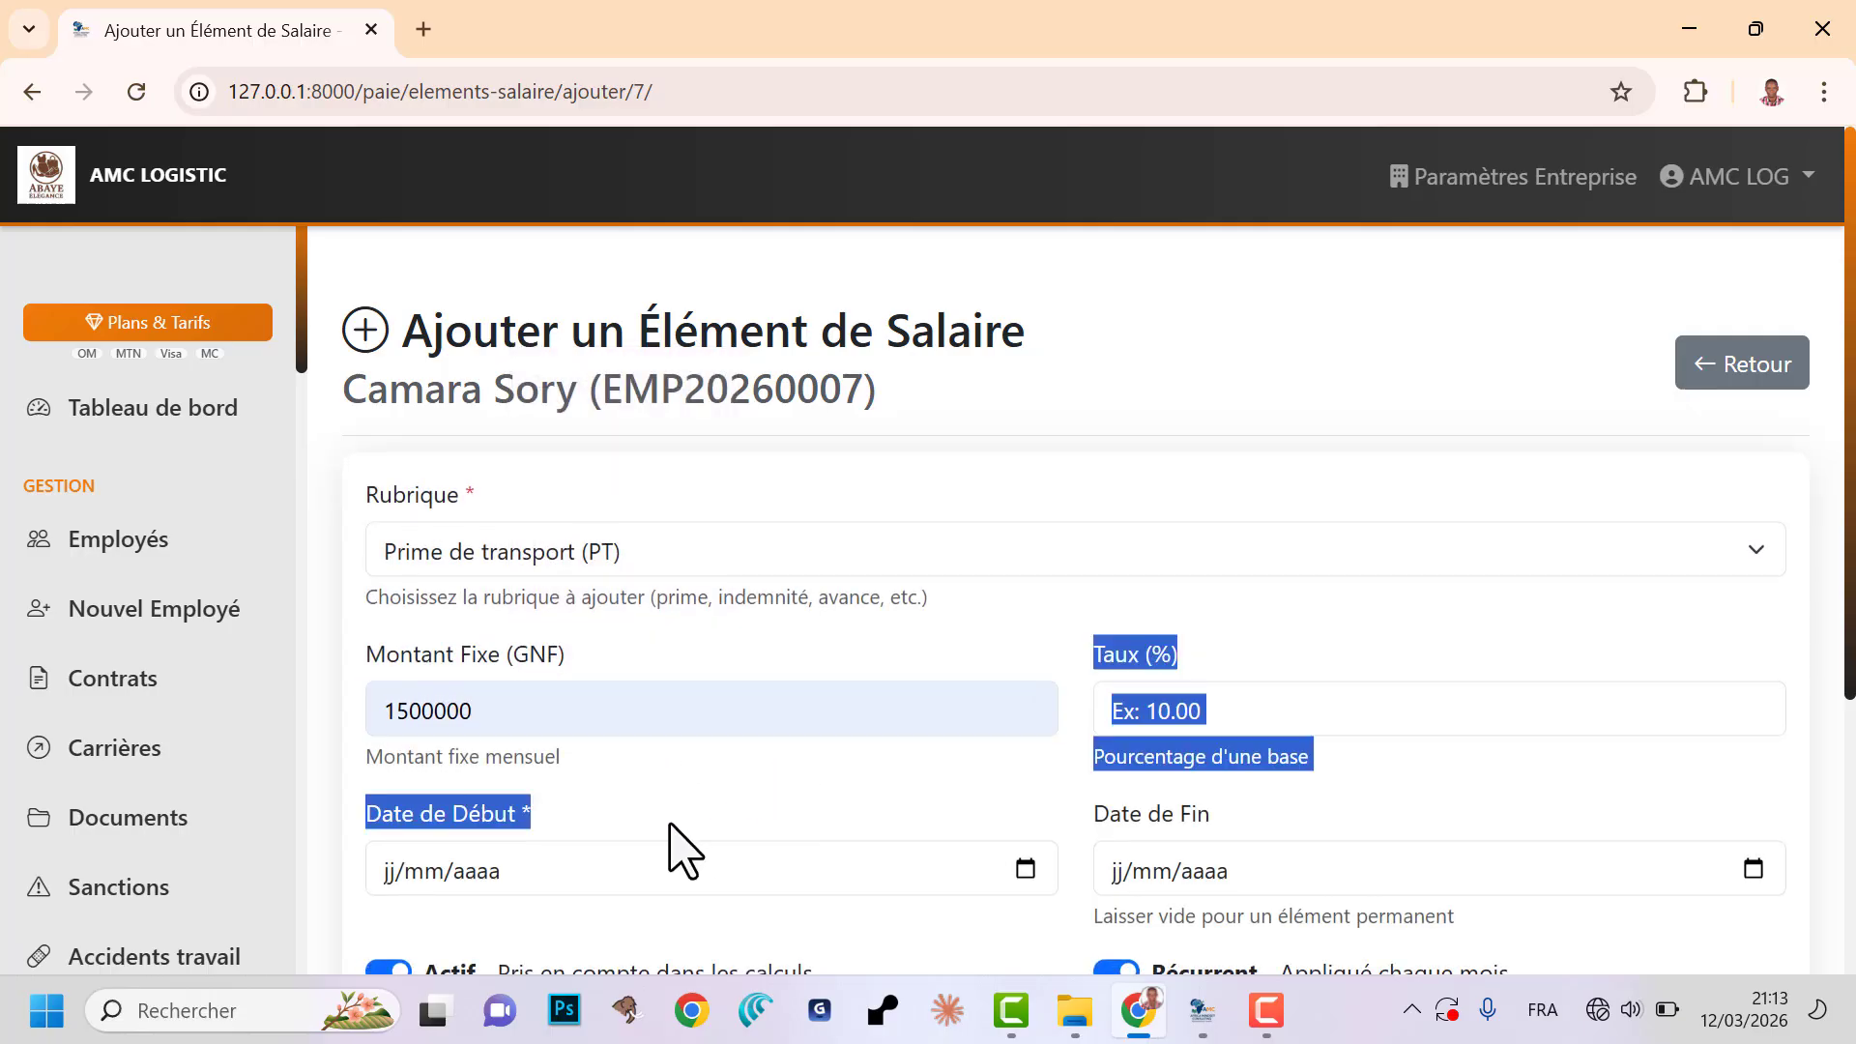
- Set the transport allowance's Date de Début to 01/02/2026 and its Date de Fin to 28/02/2026
click(1025, 870)
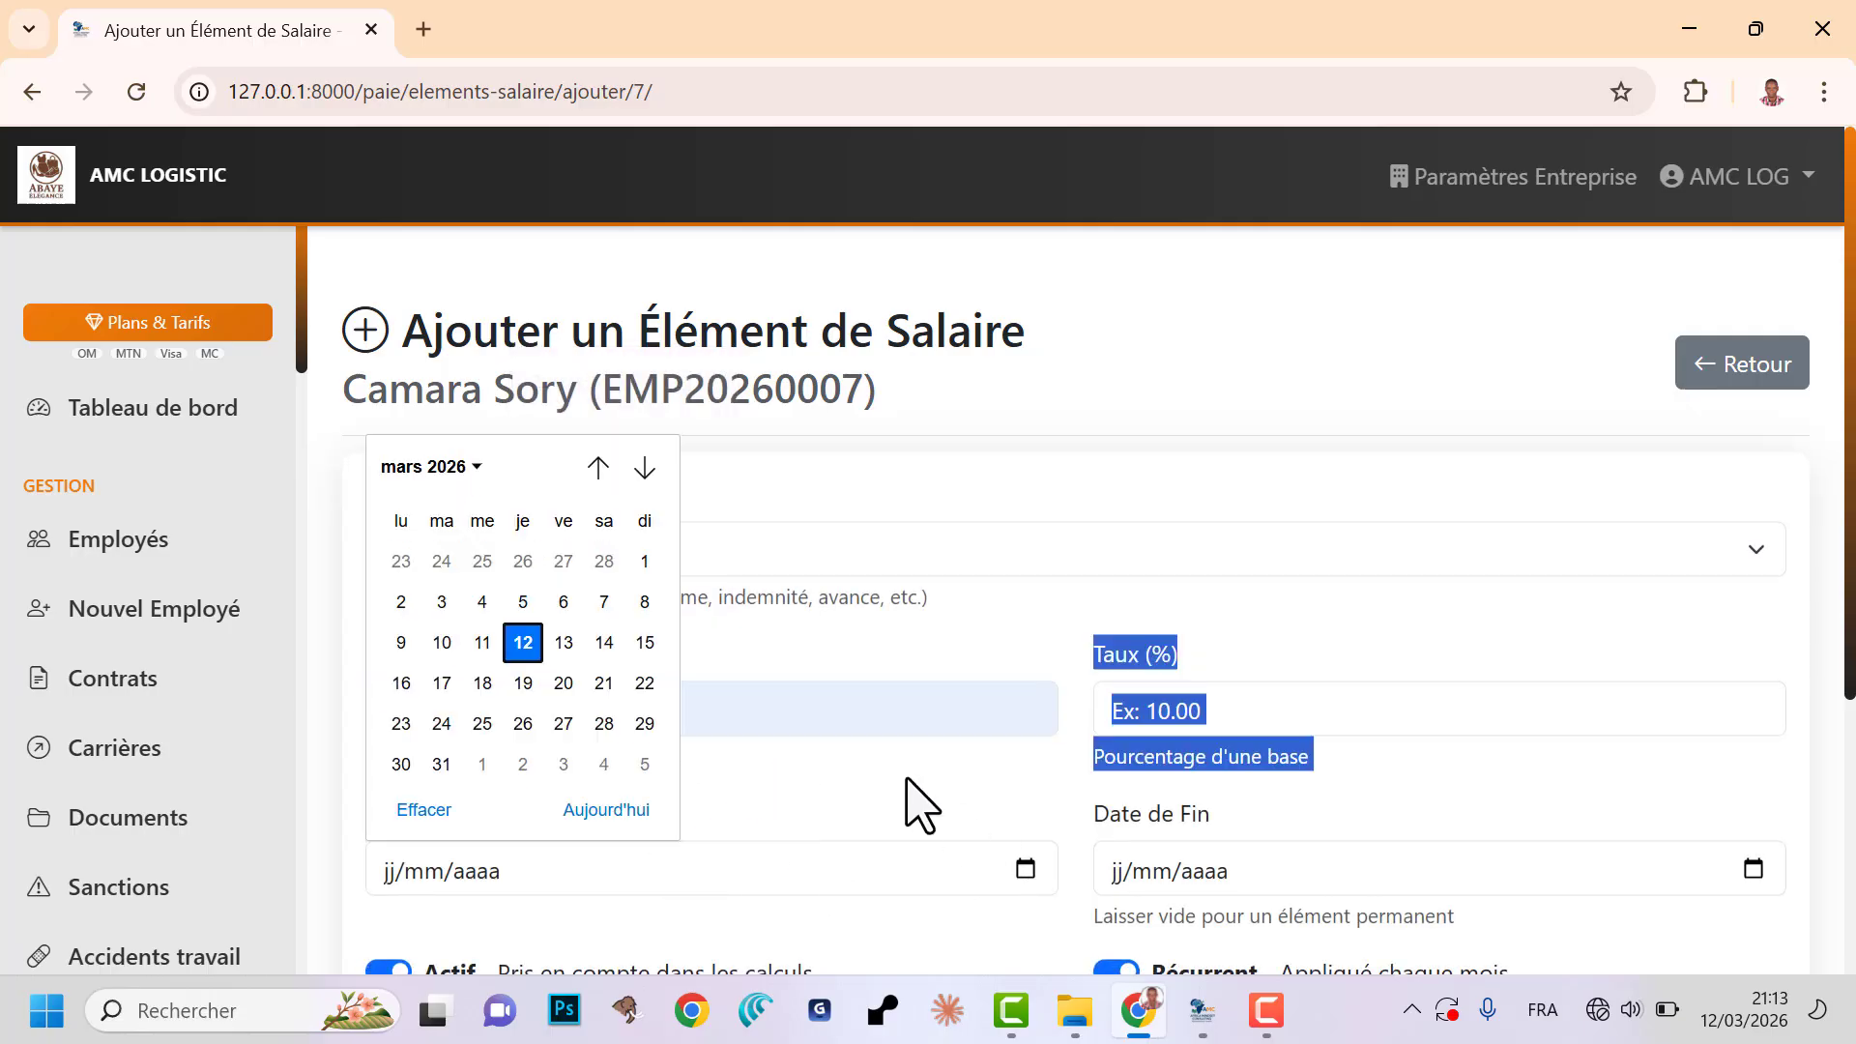
click(483, 485)
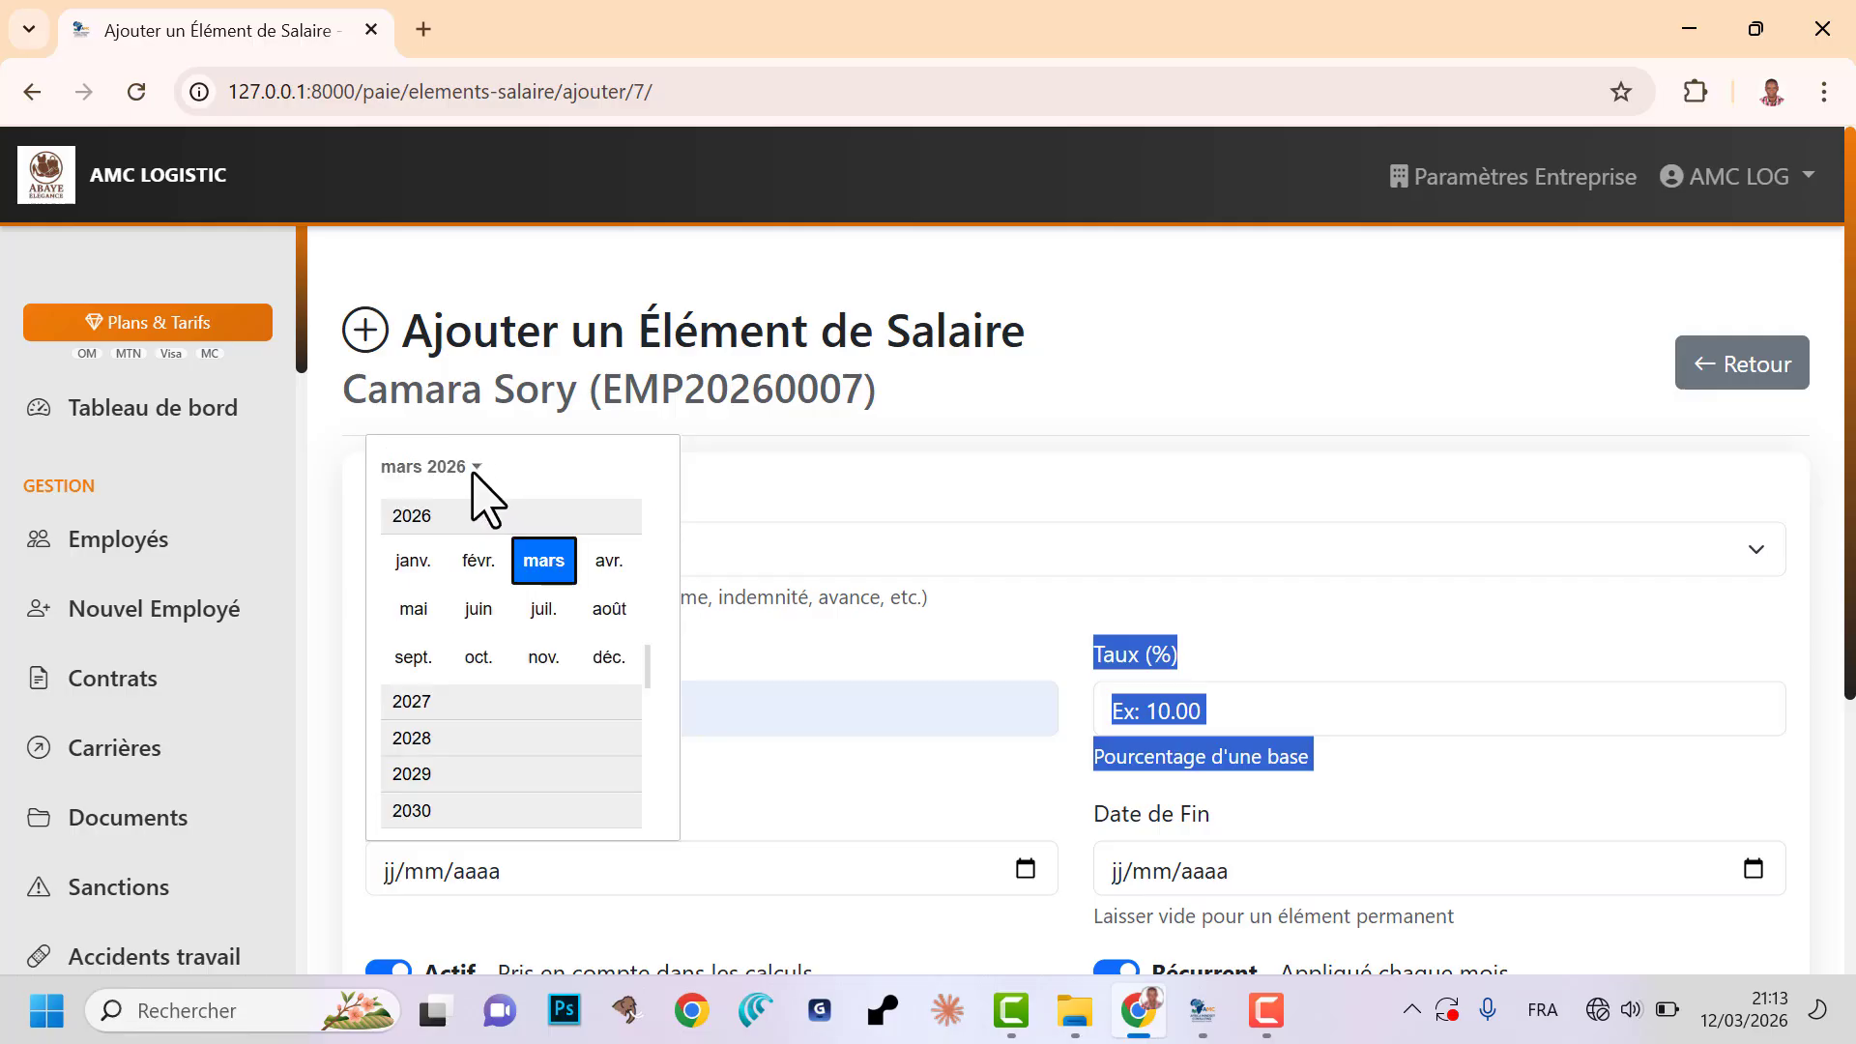
click(479, 561)
click(640, 592)
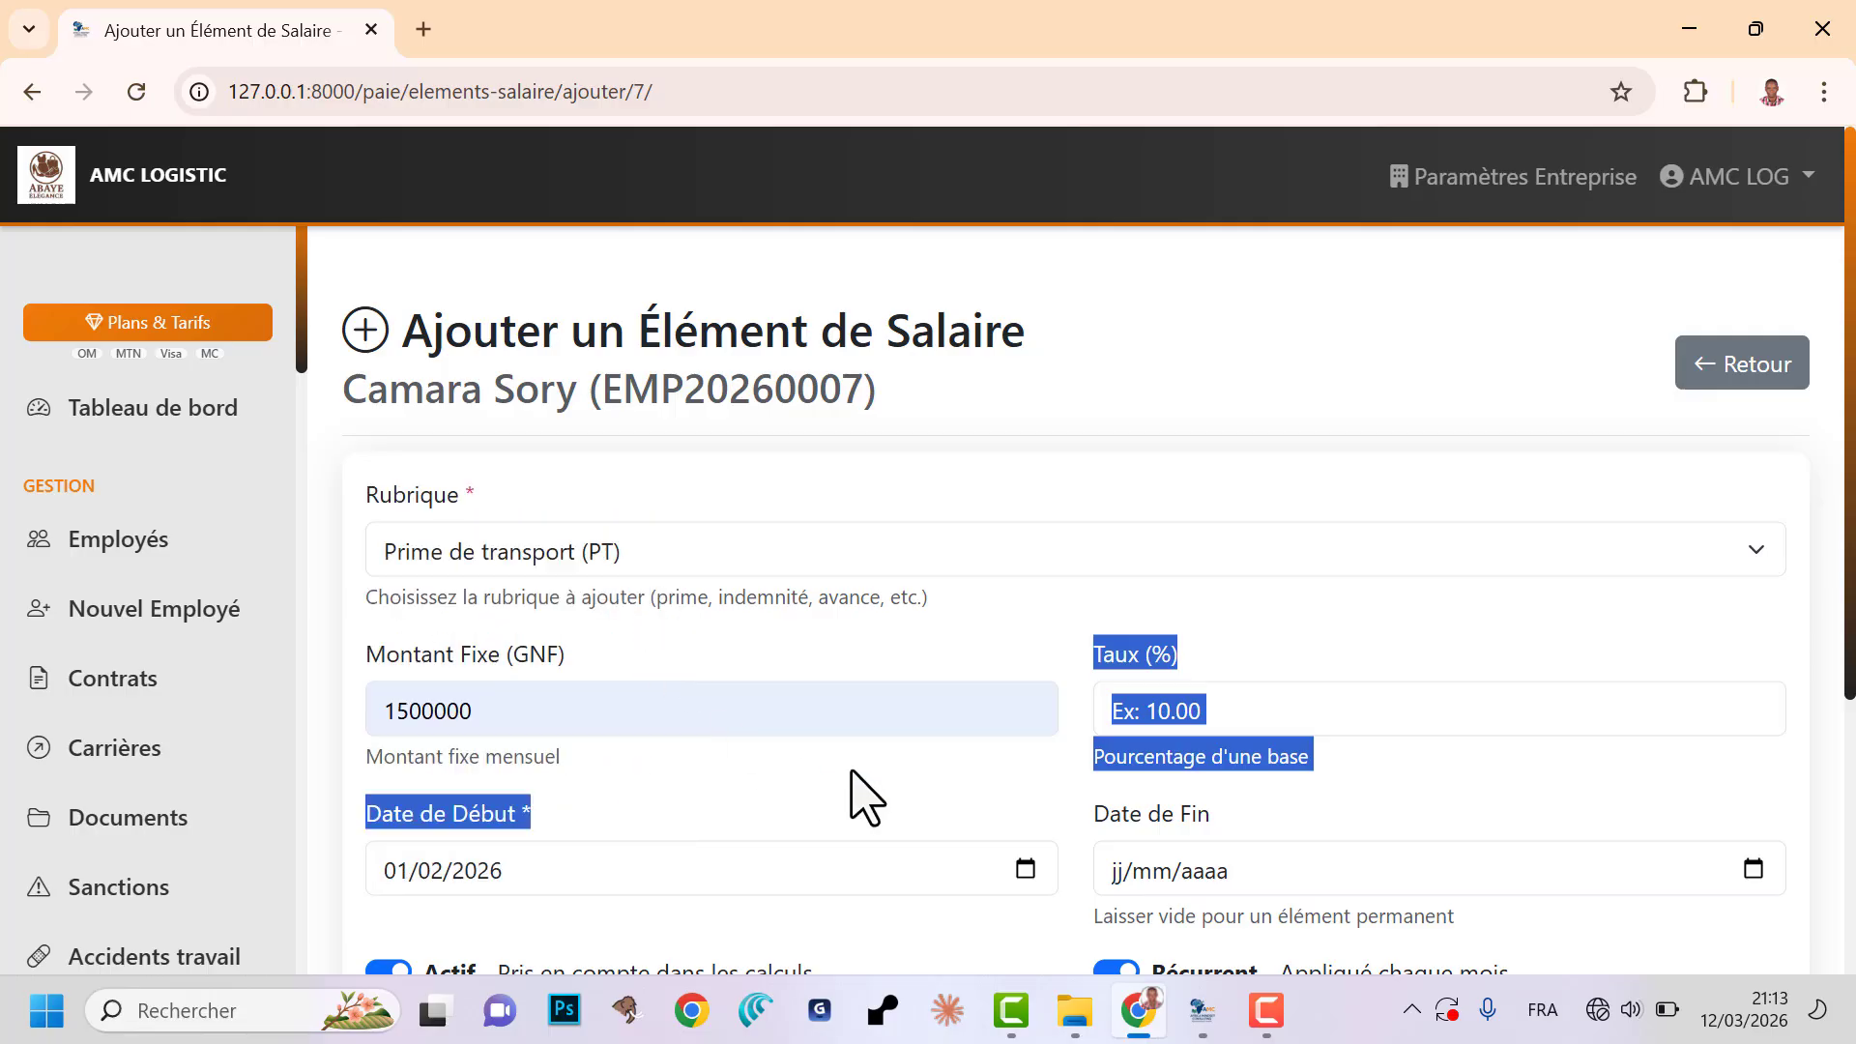
click(1753, 875)
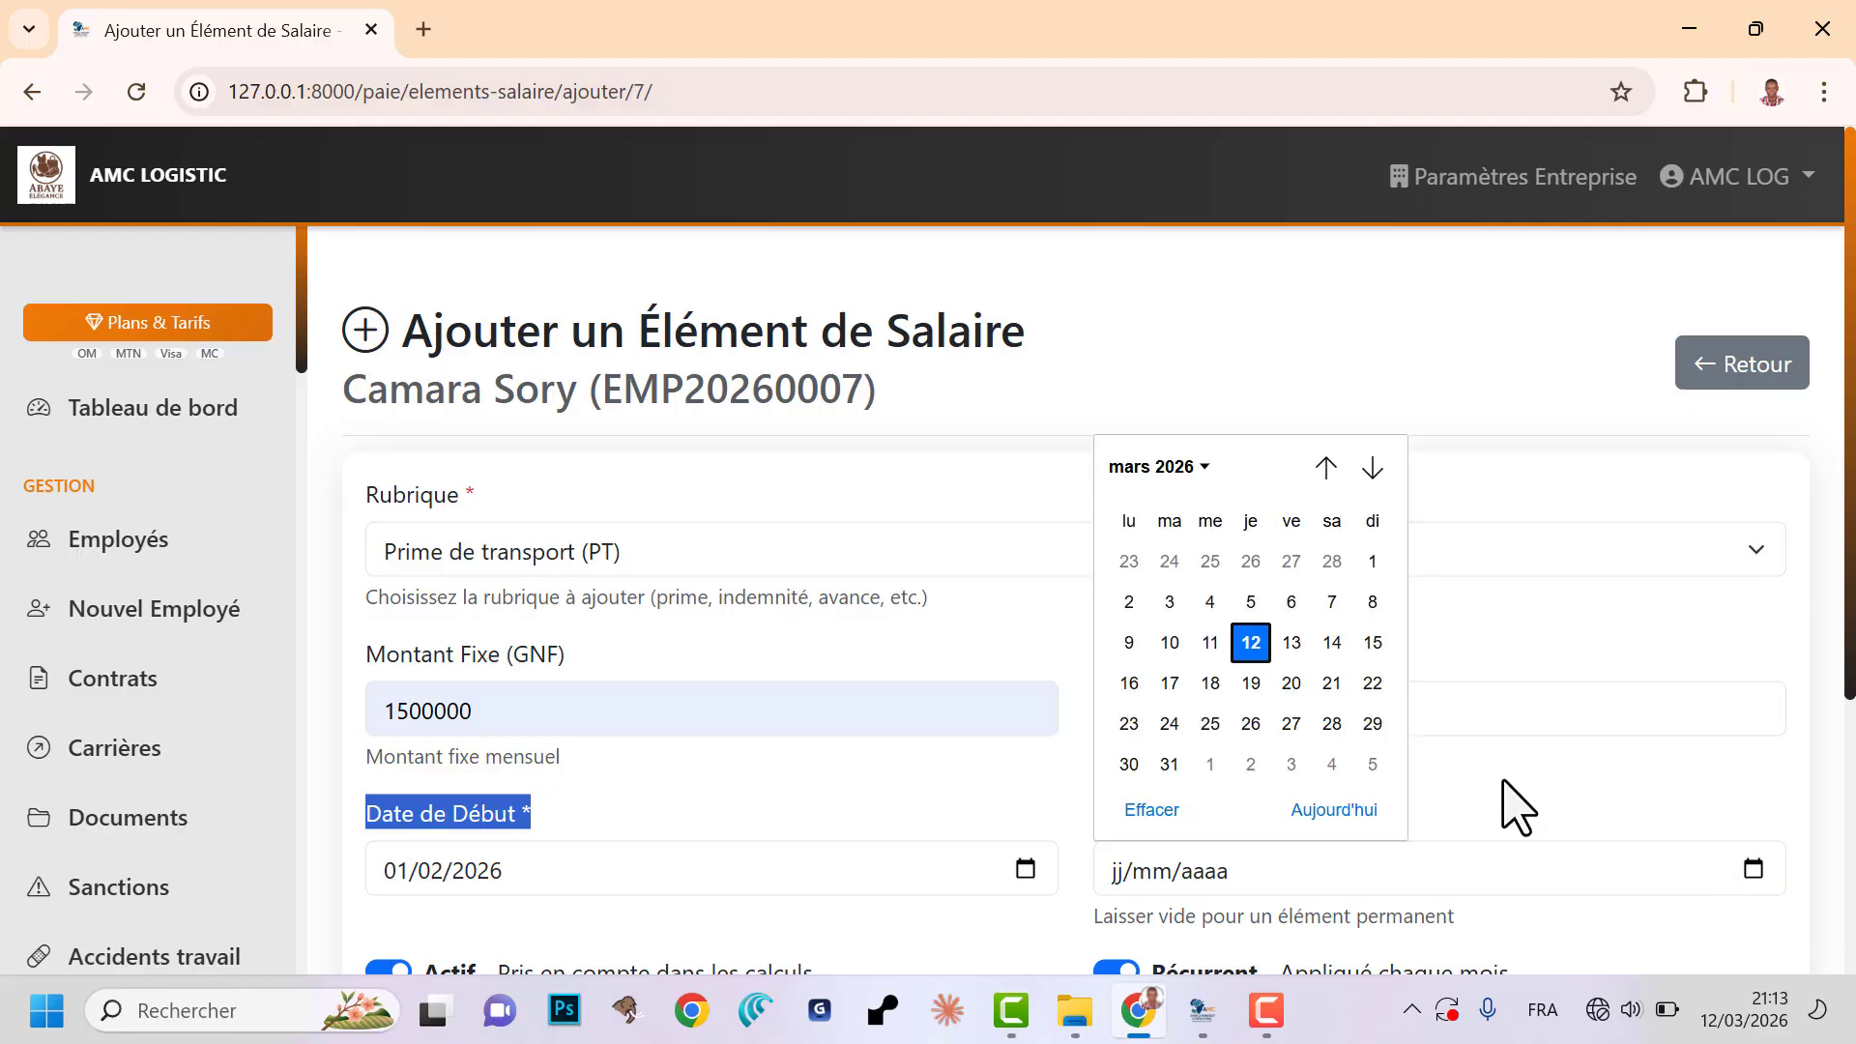
click(1202, 471)
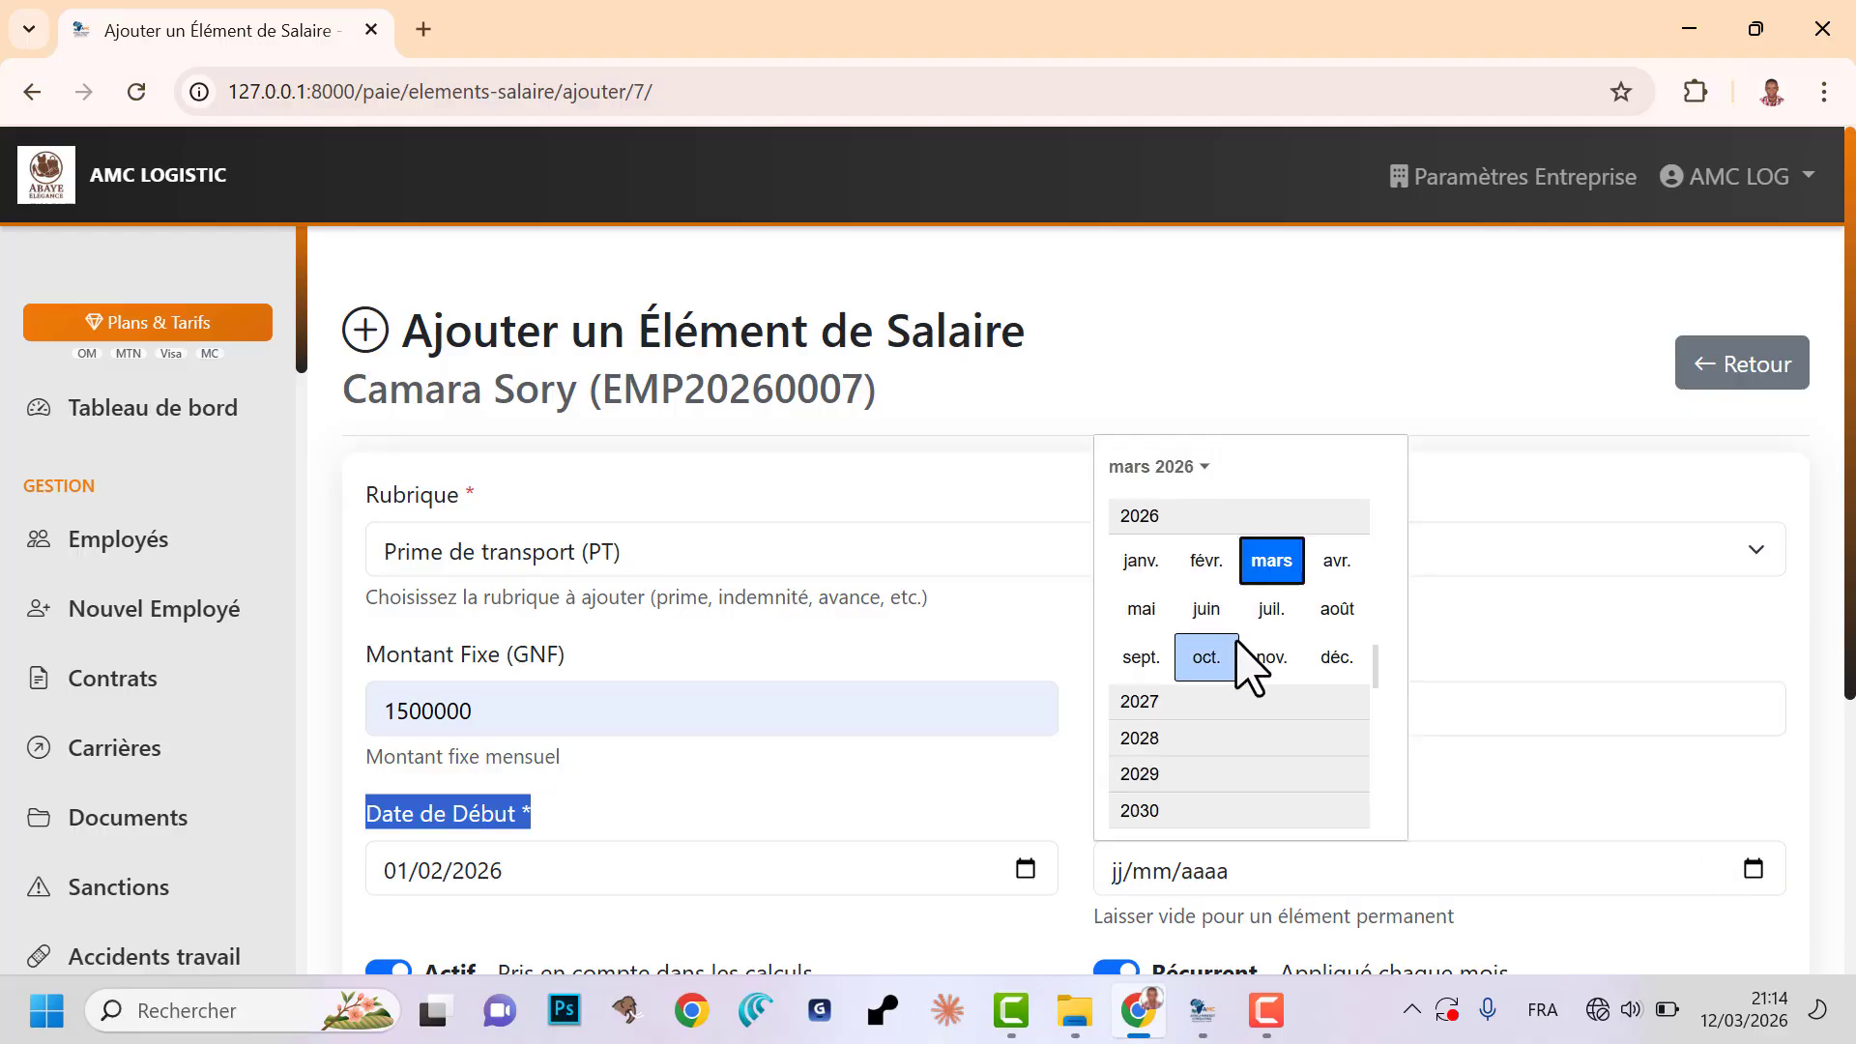
click(1209, 563)
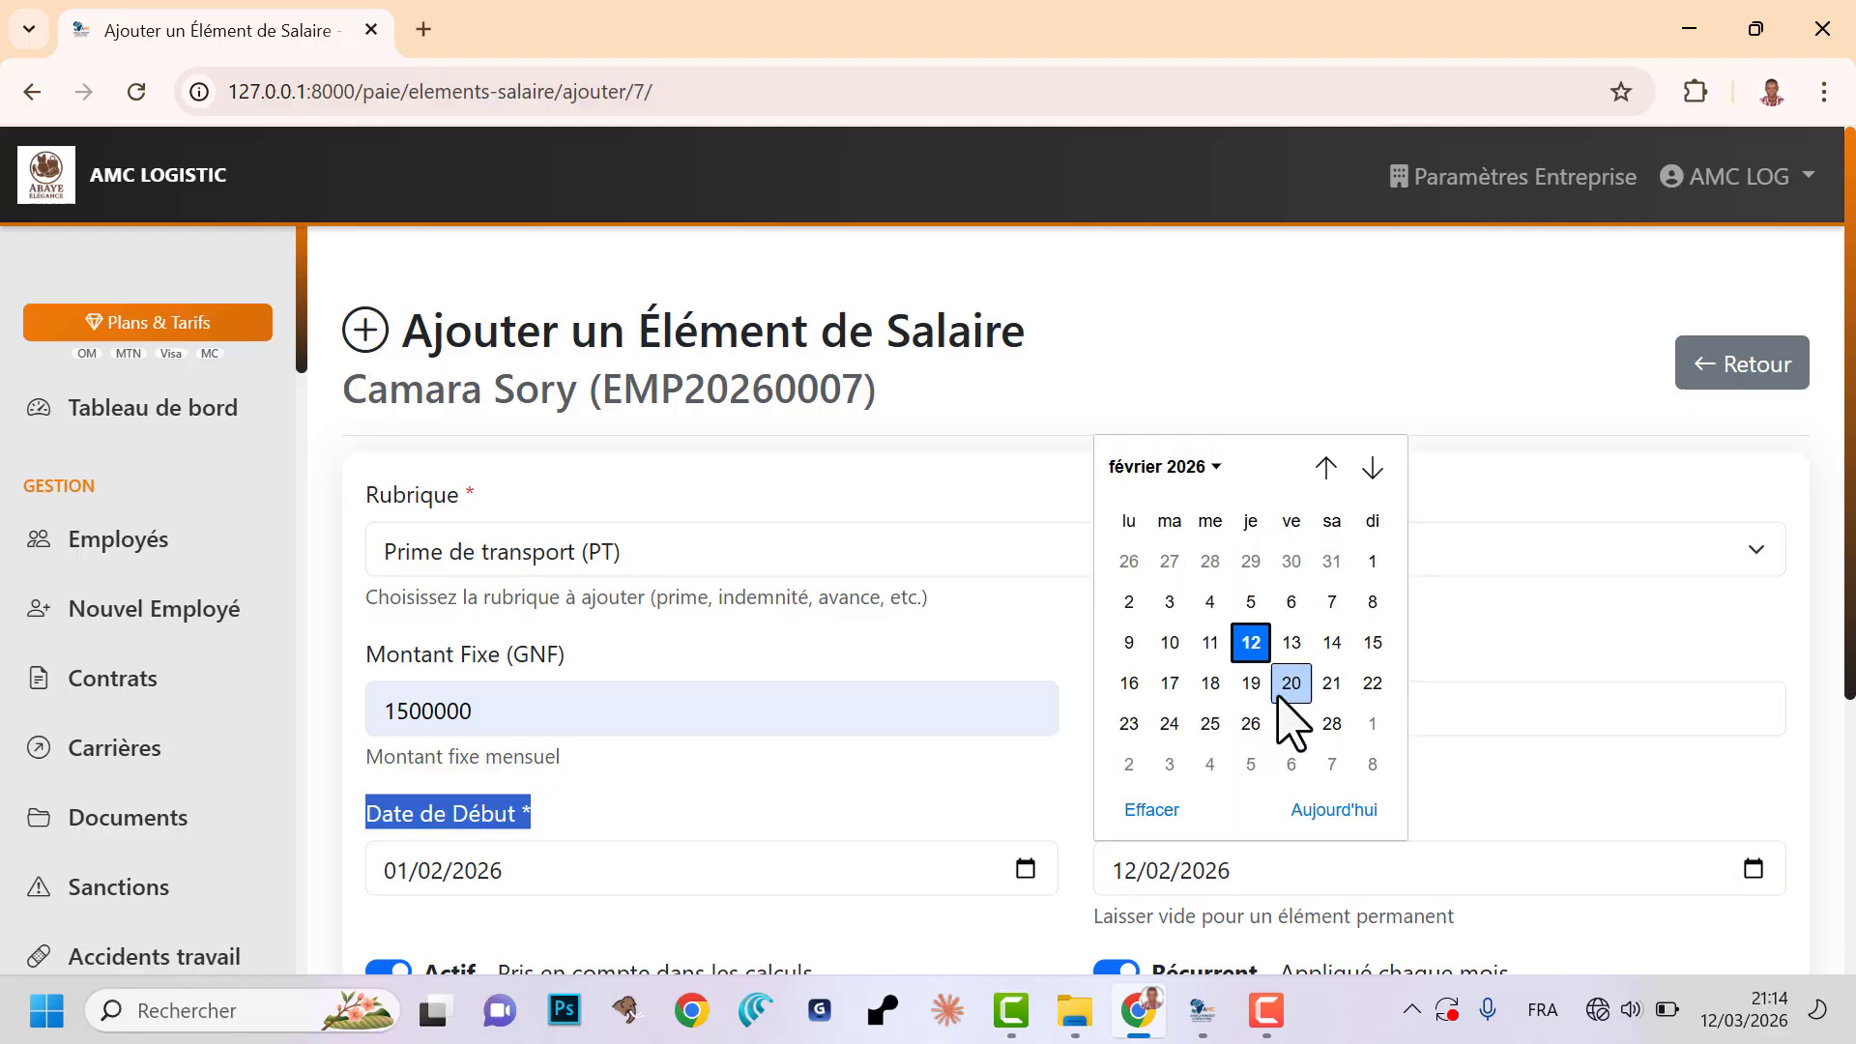
click(1331, 723)
click(983, 816)
- Submit the Prime de transport element and review the employee's Gains and Retenues lists
scroll(943, 736, down, 2)
scroll(943, 737, down, 2)
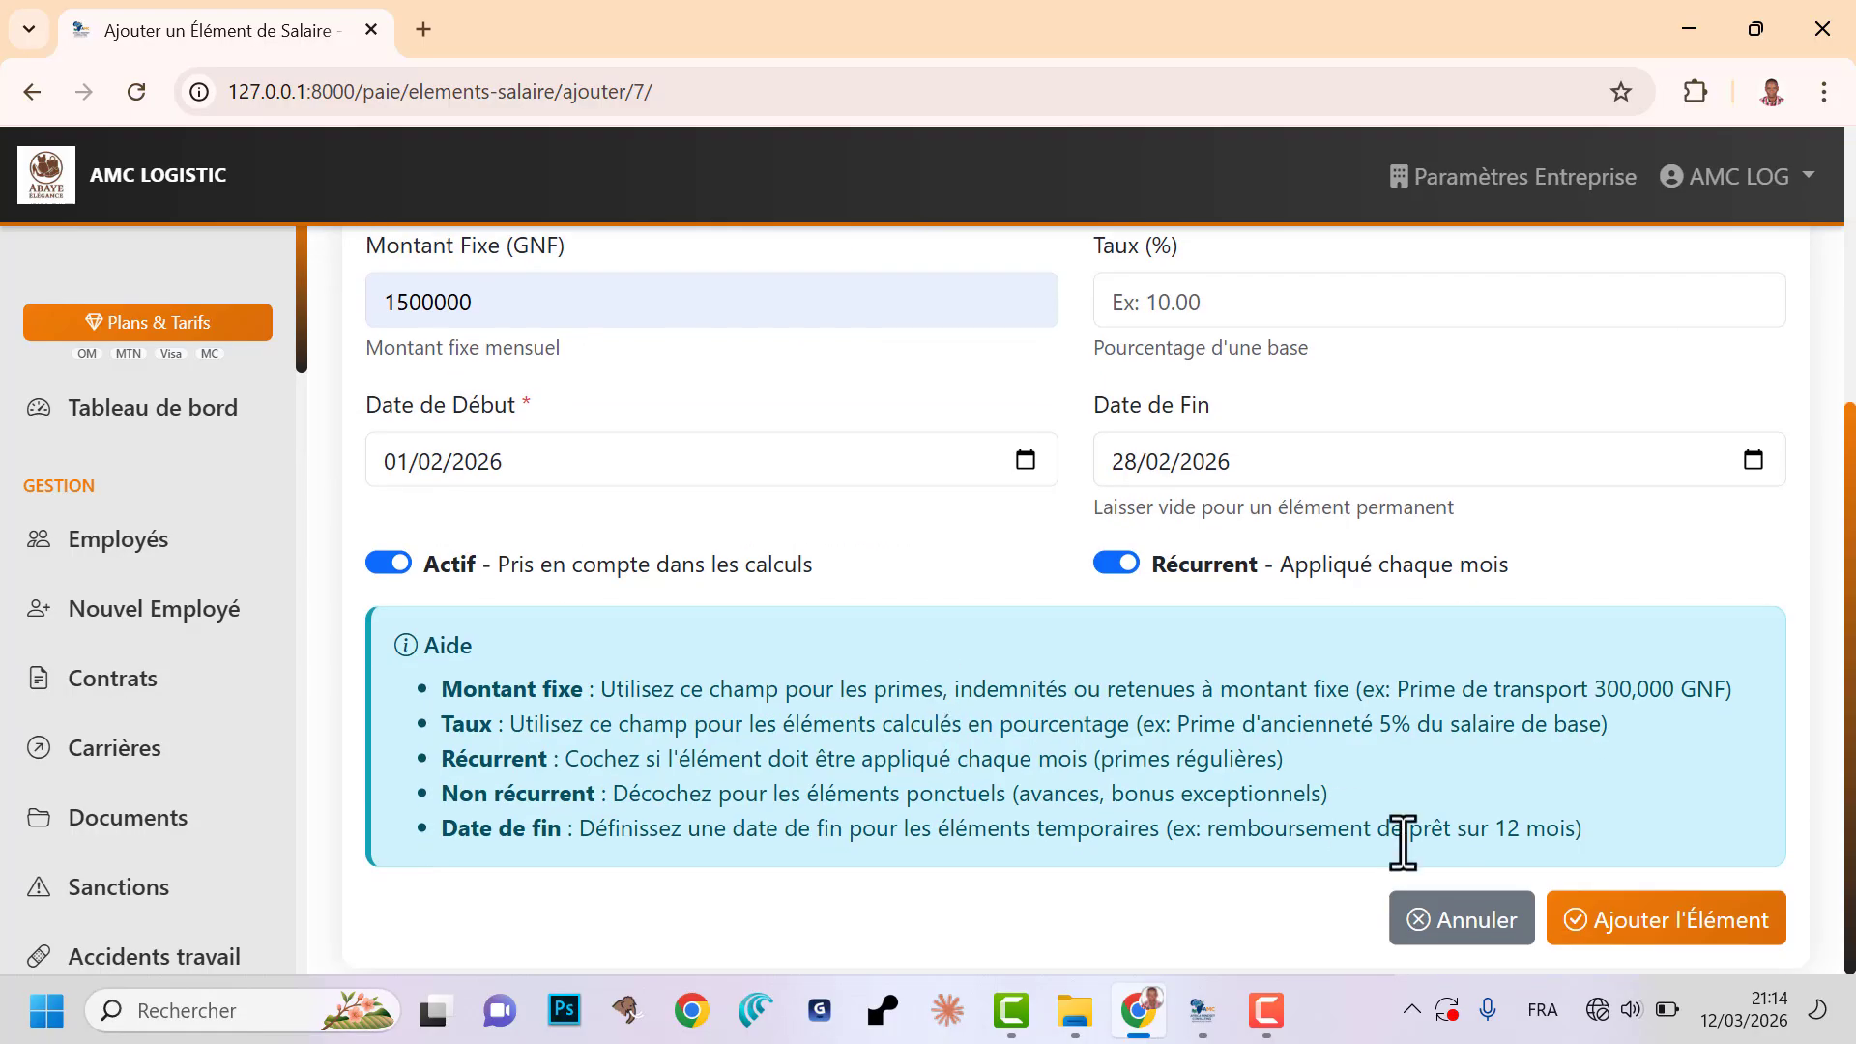
click(1624, 919)
scroll(1083, 638, down, 4)
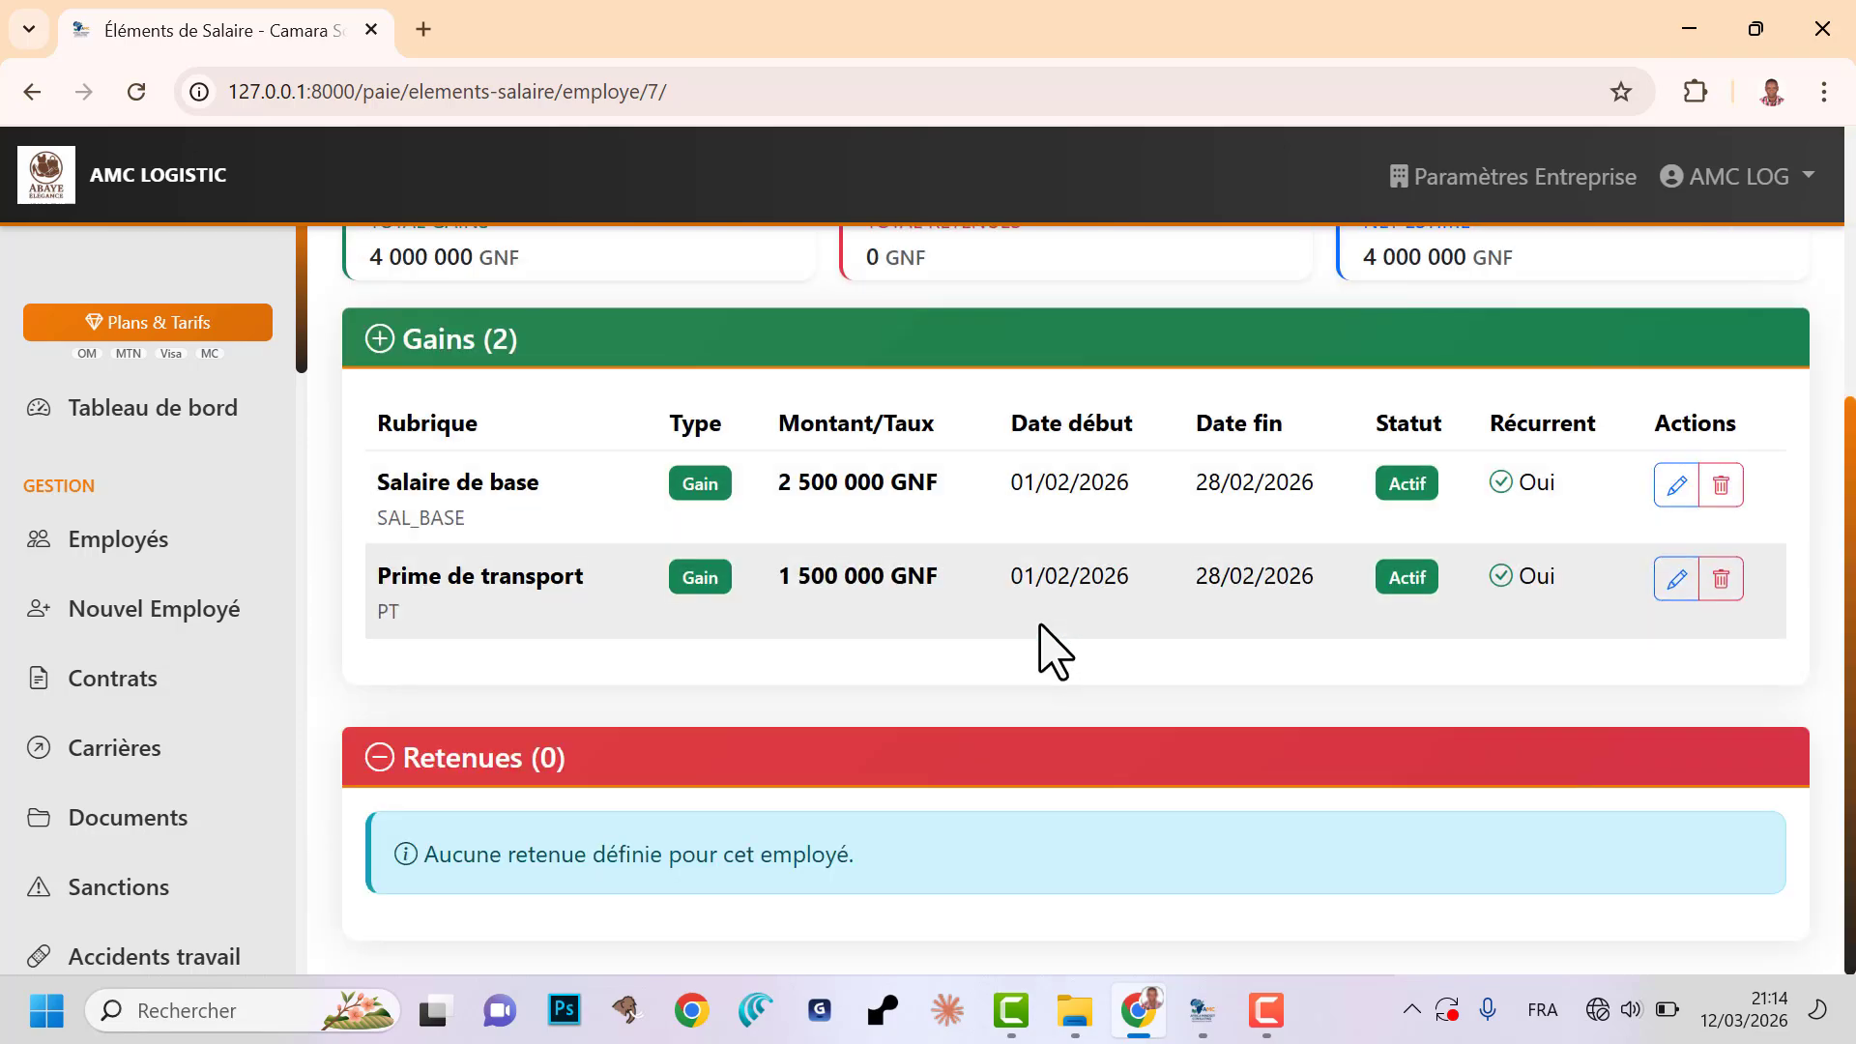
- Fill in another salary element for the employee with the rubrique Prime de transport (PT) and Montant Fixe 2500000 GNF
scroll(1052, 653, up, 4)
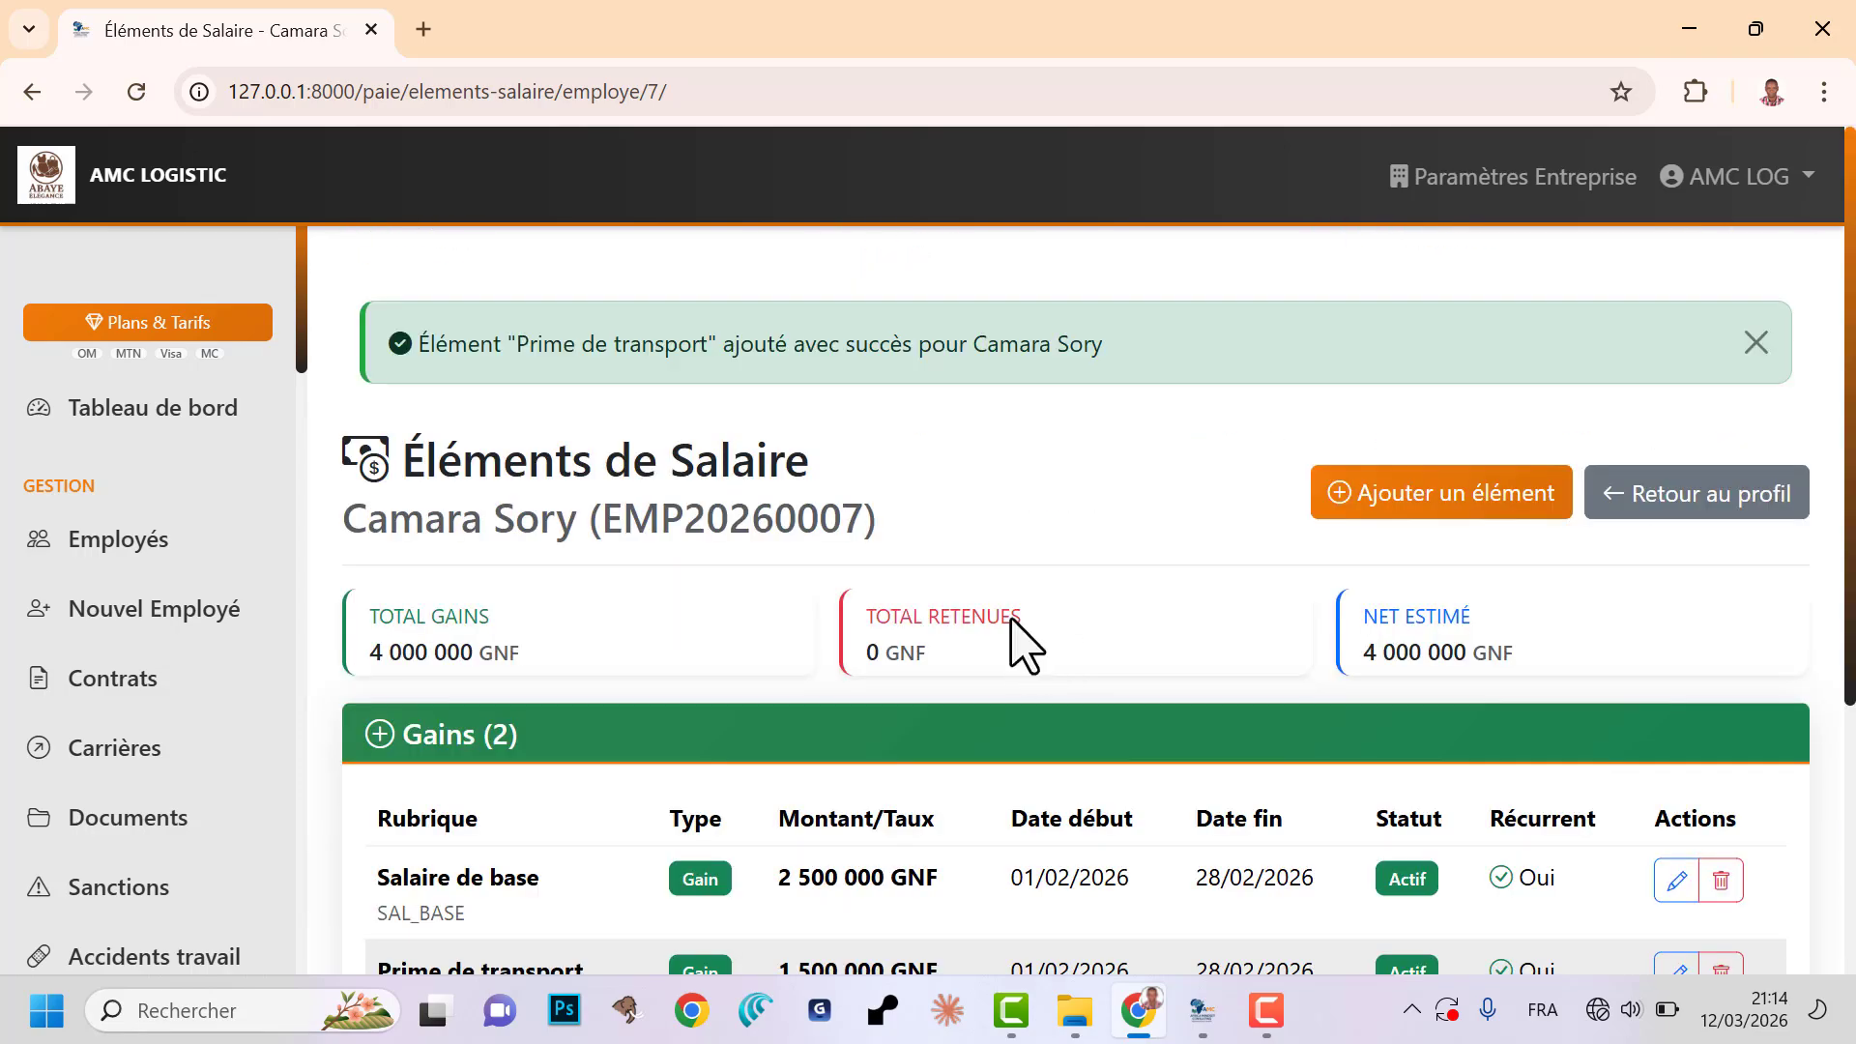
click(1342, 514)
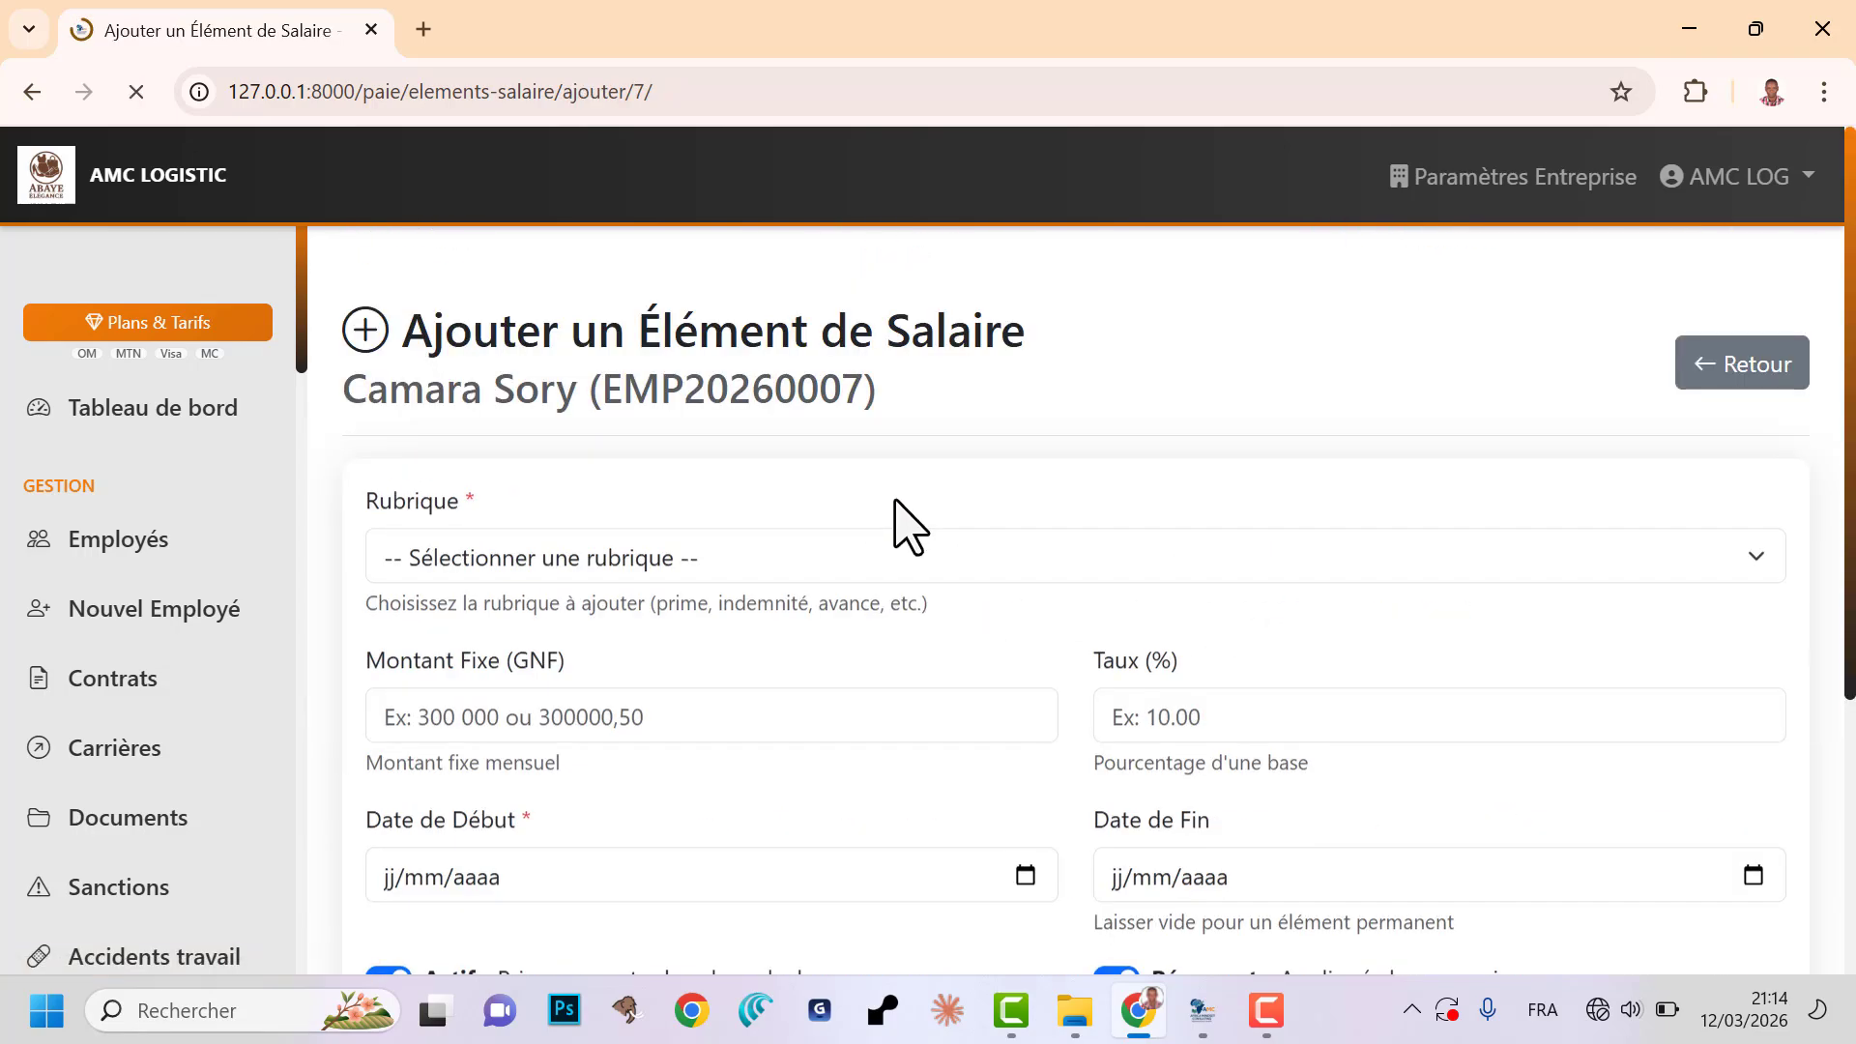
click(624, 553)
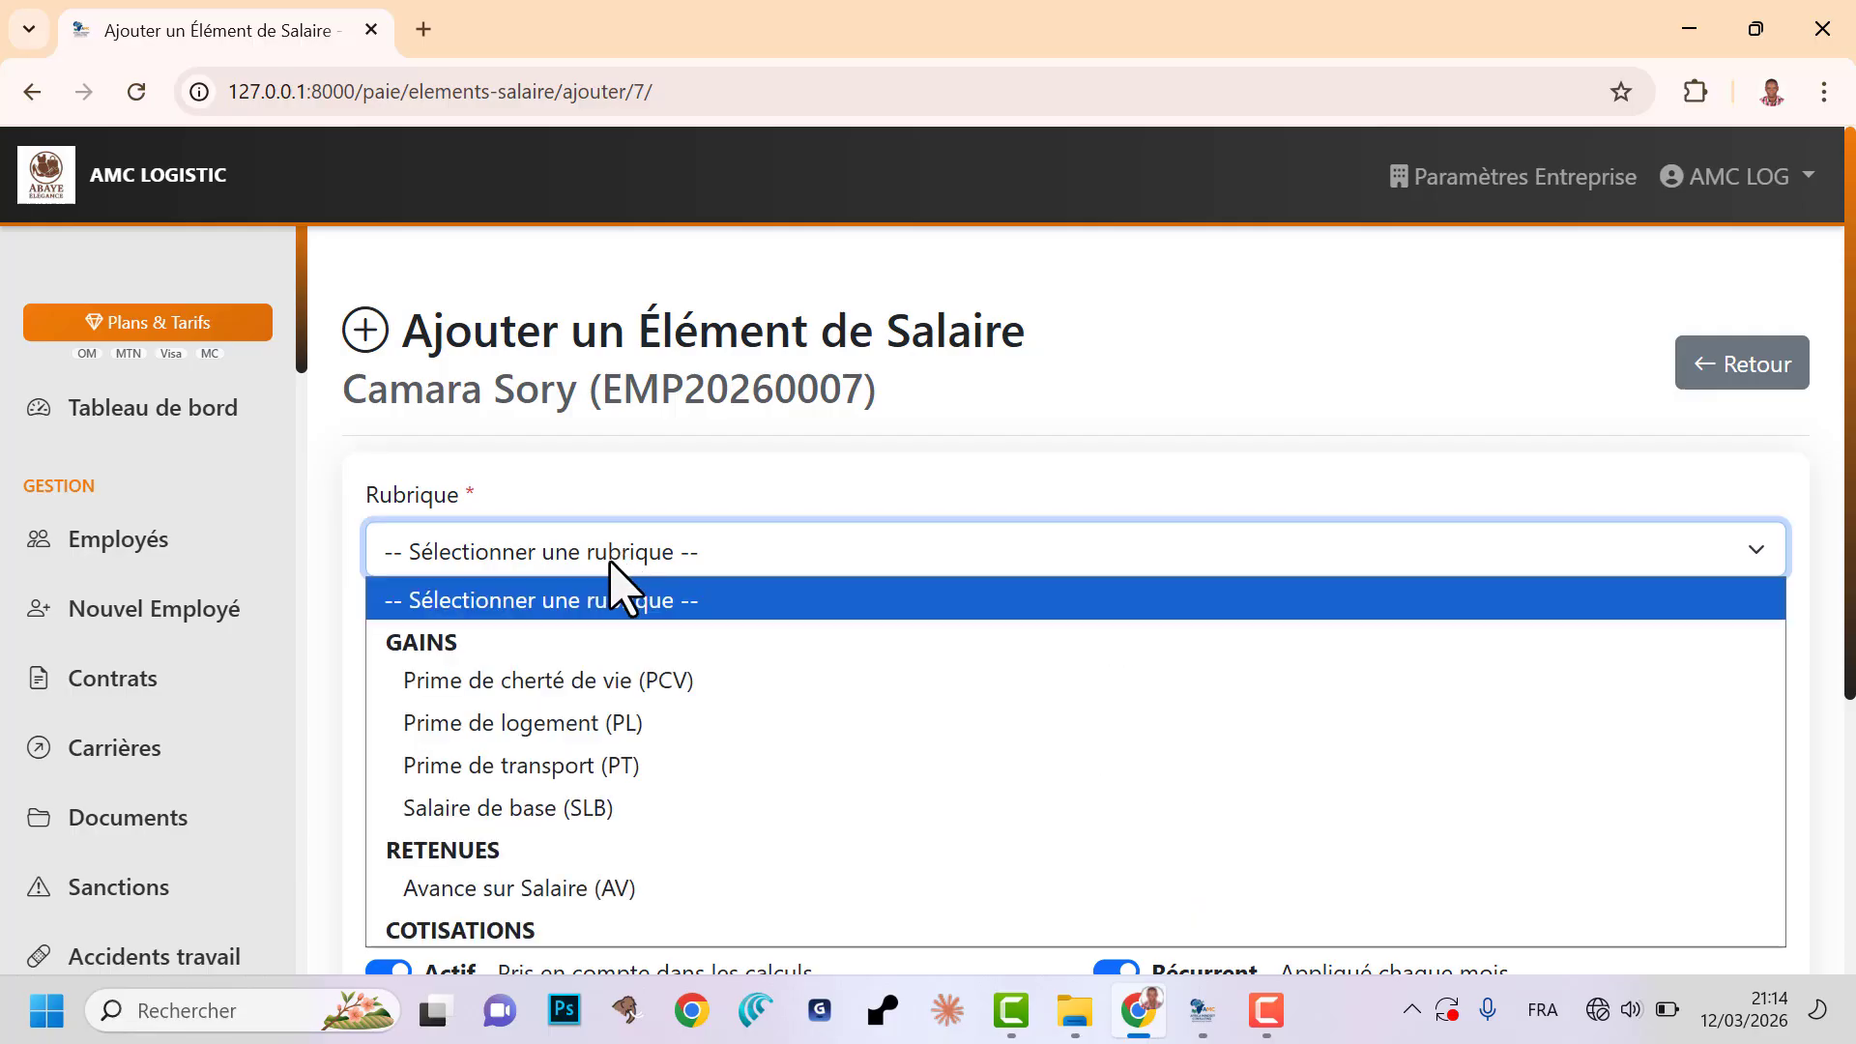
click(564, 773)
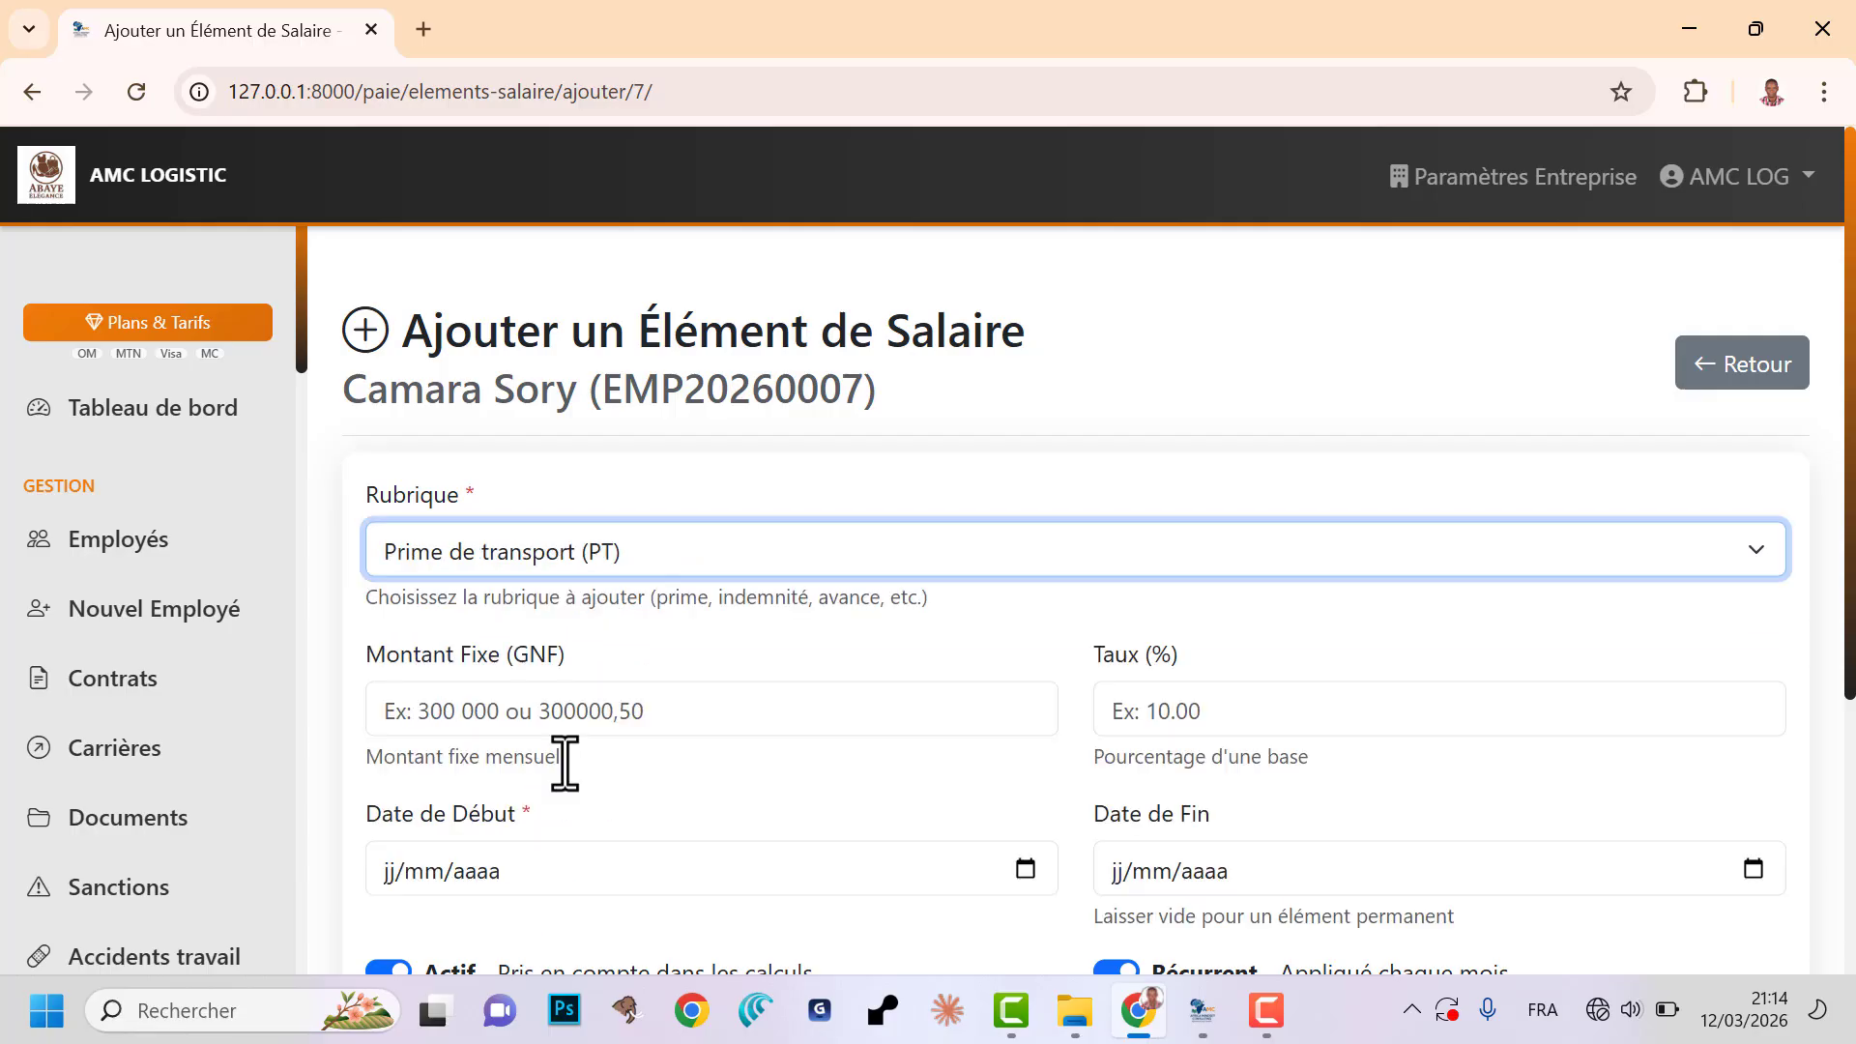
click(702, 717)
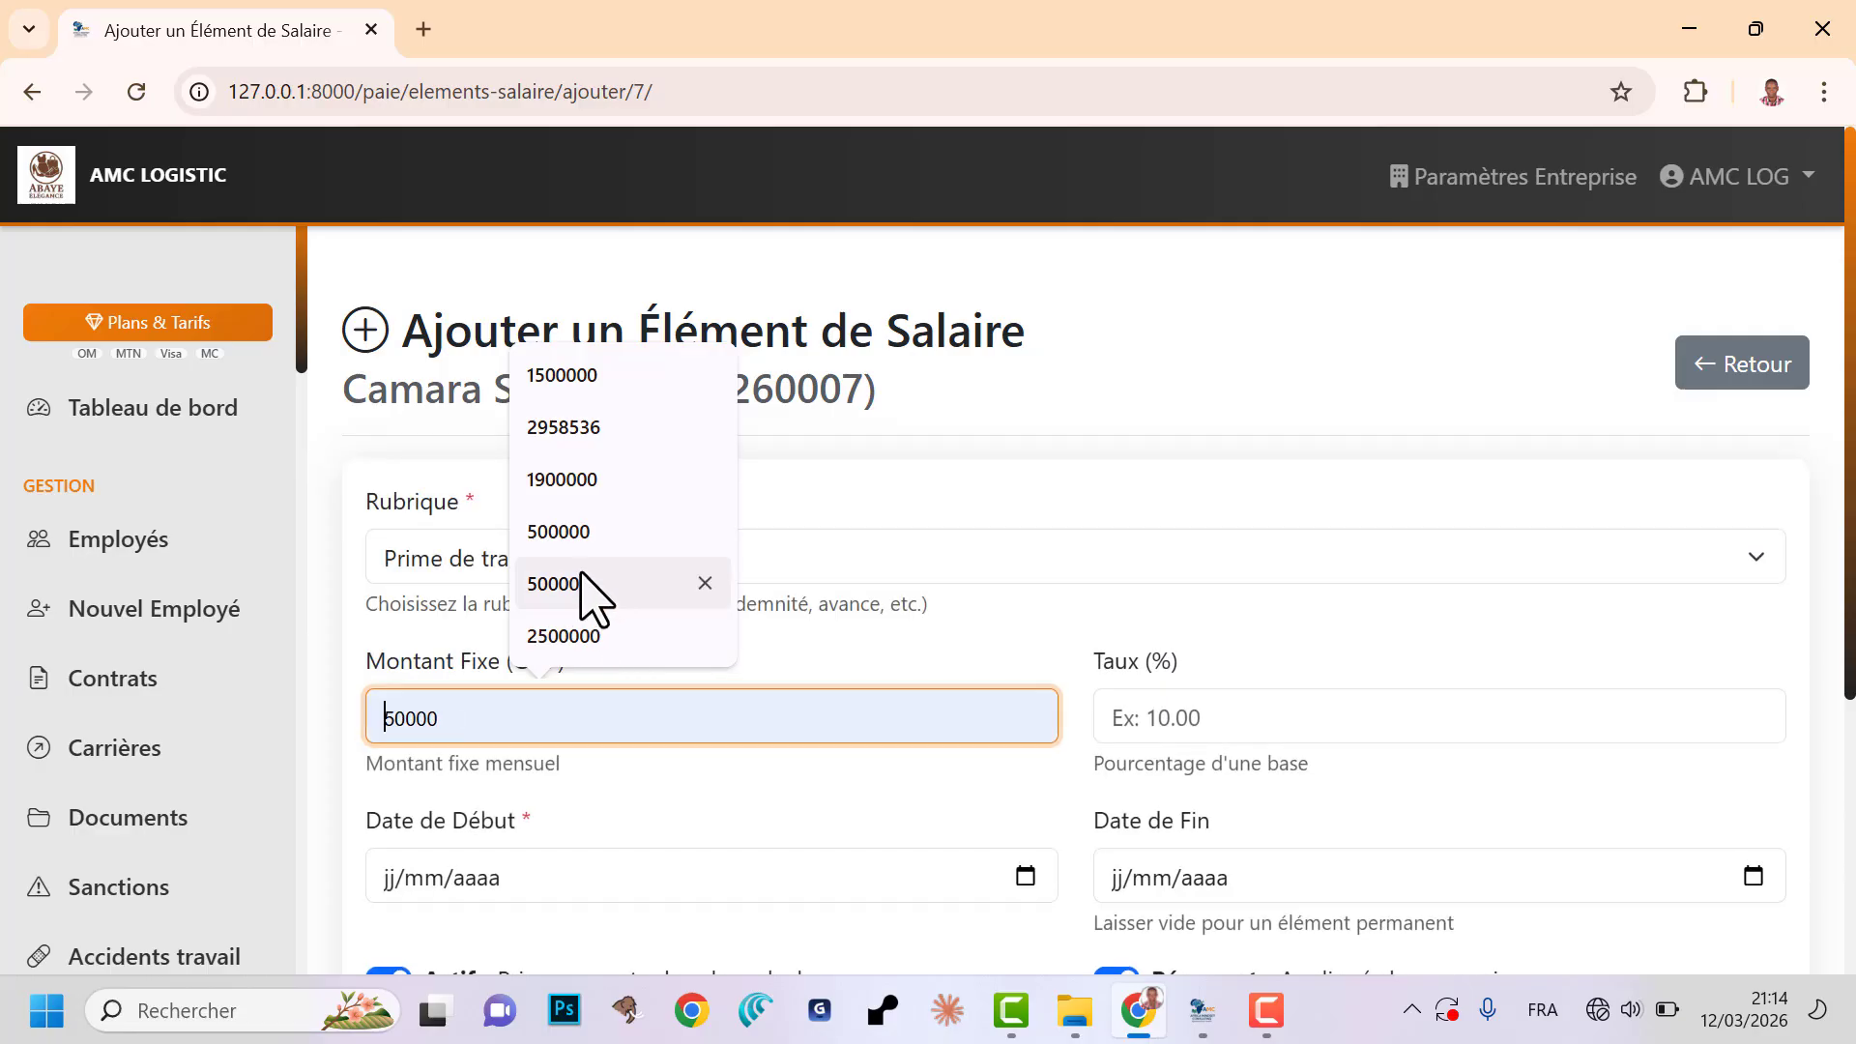
click(583, 636)
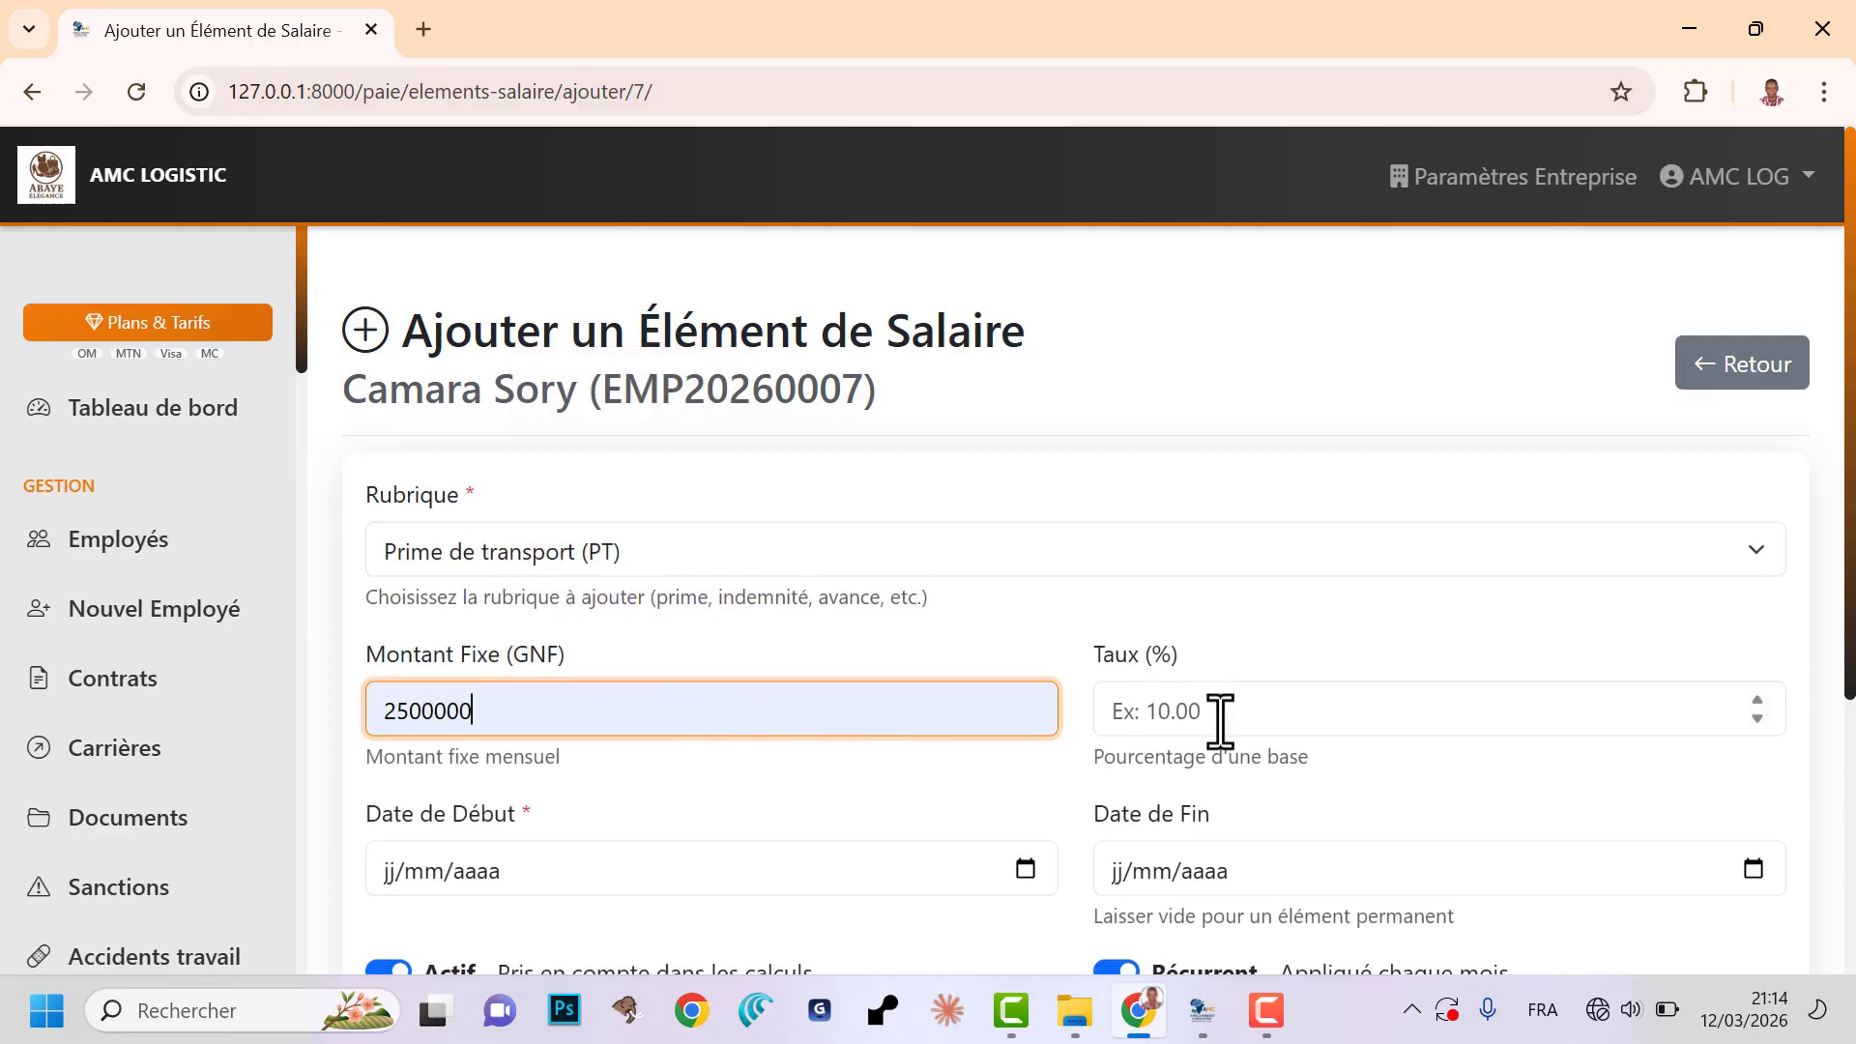
- Try to add the second transport element with Date de Début 01/02/2026 and Date de Fin 28/02/2026
scroll(1249, 715, down, 4)
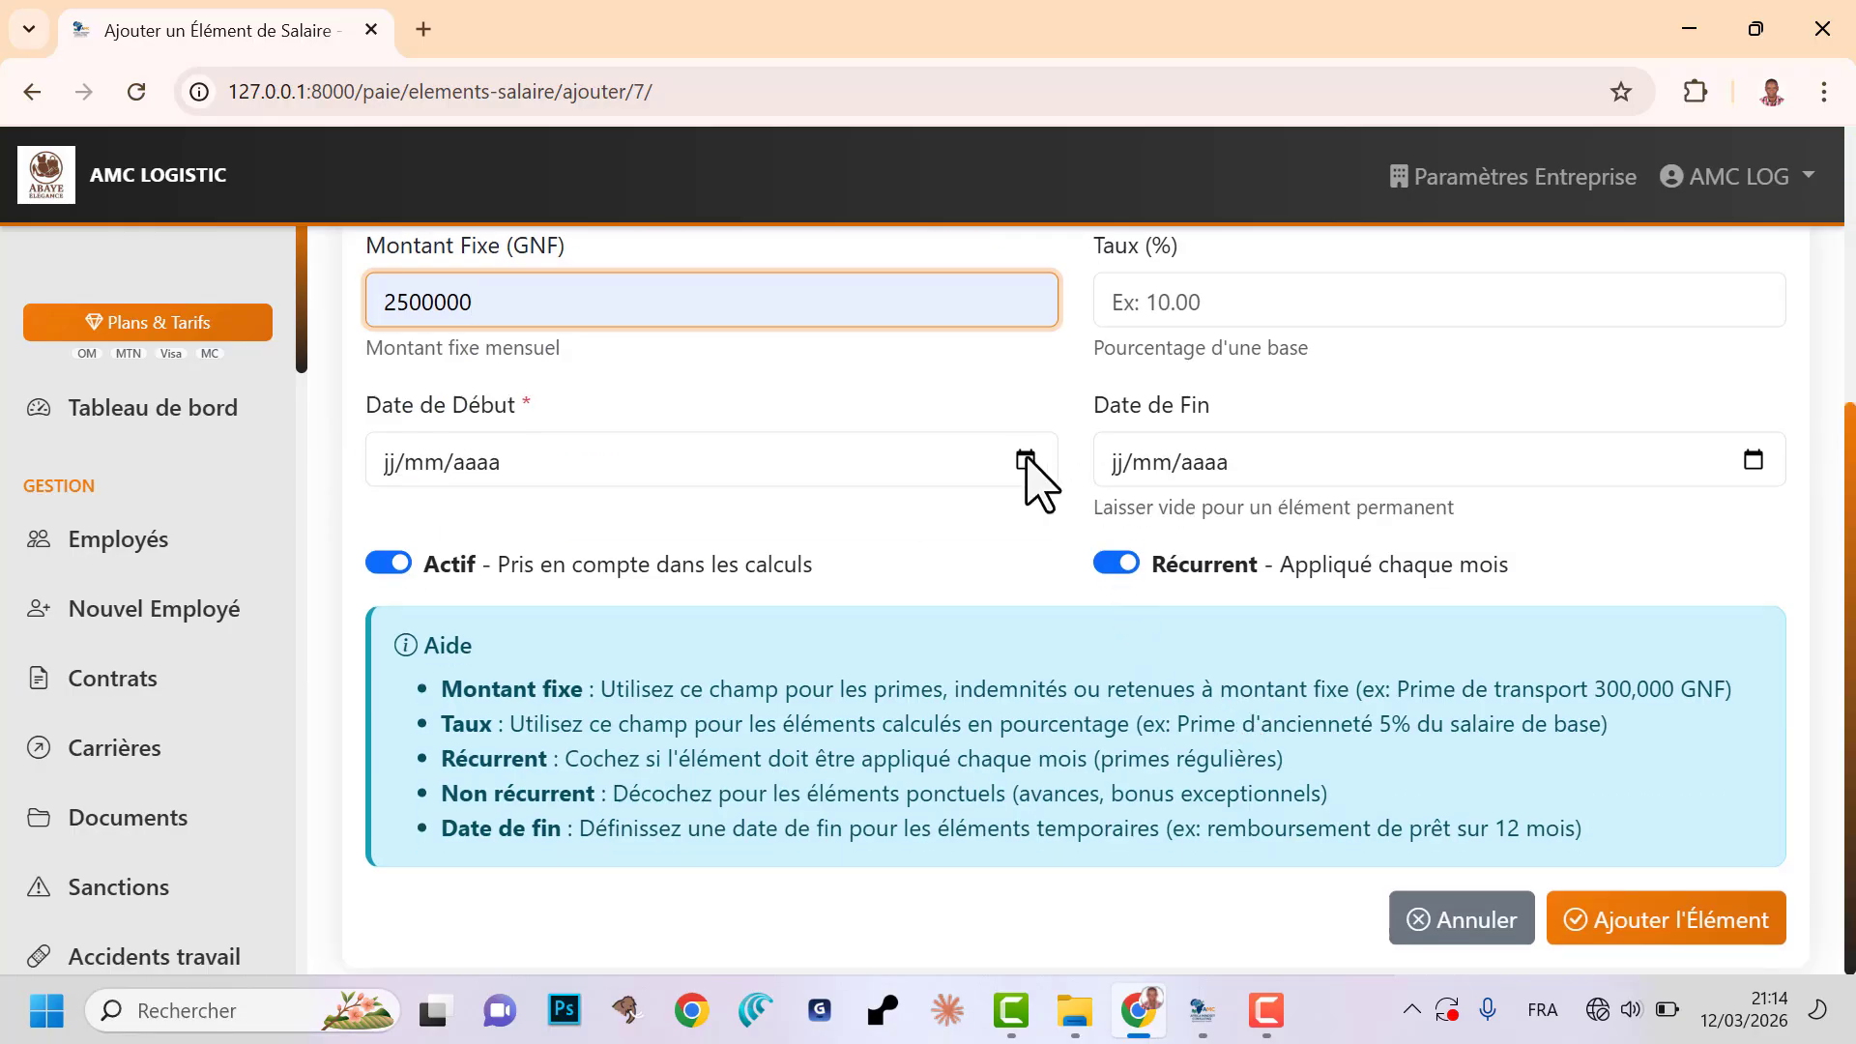
click(1026, 461)
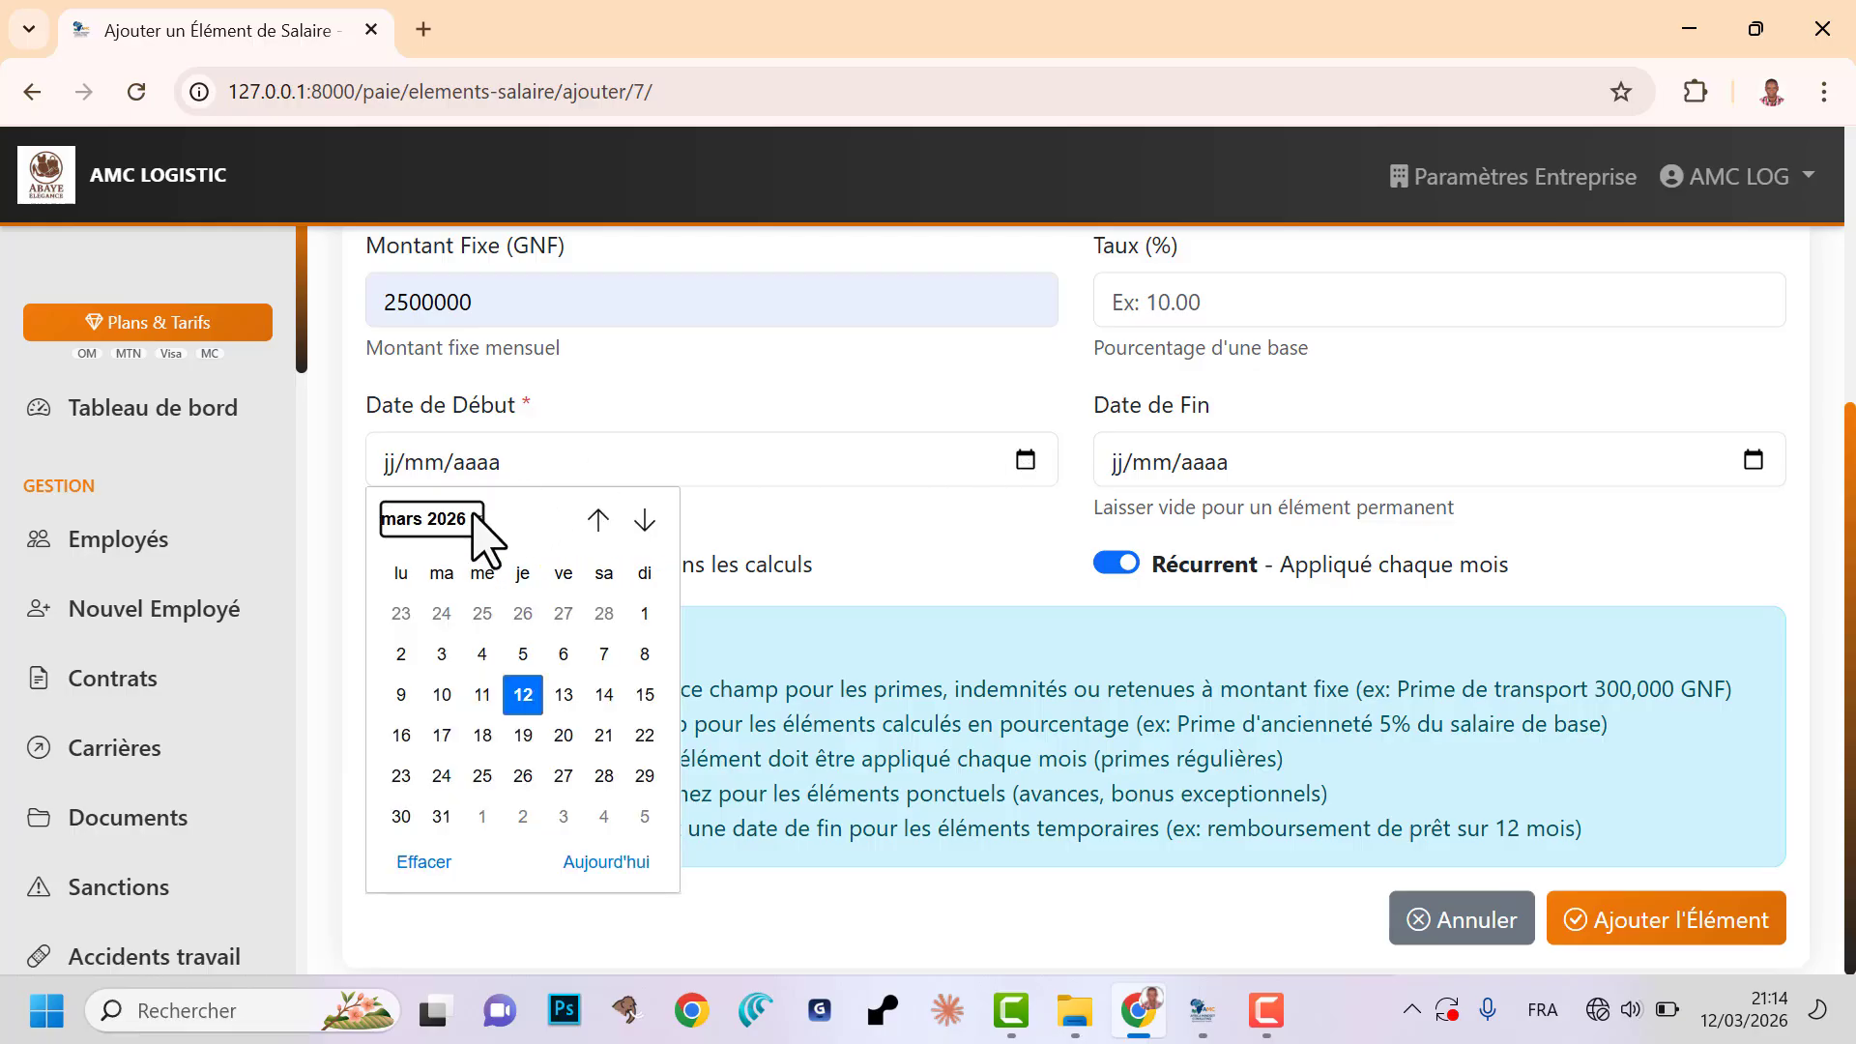
click(472, 519)
click(493, 611)
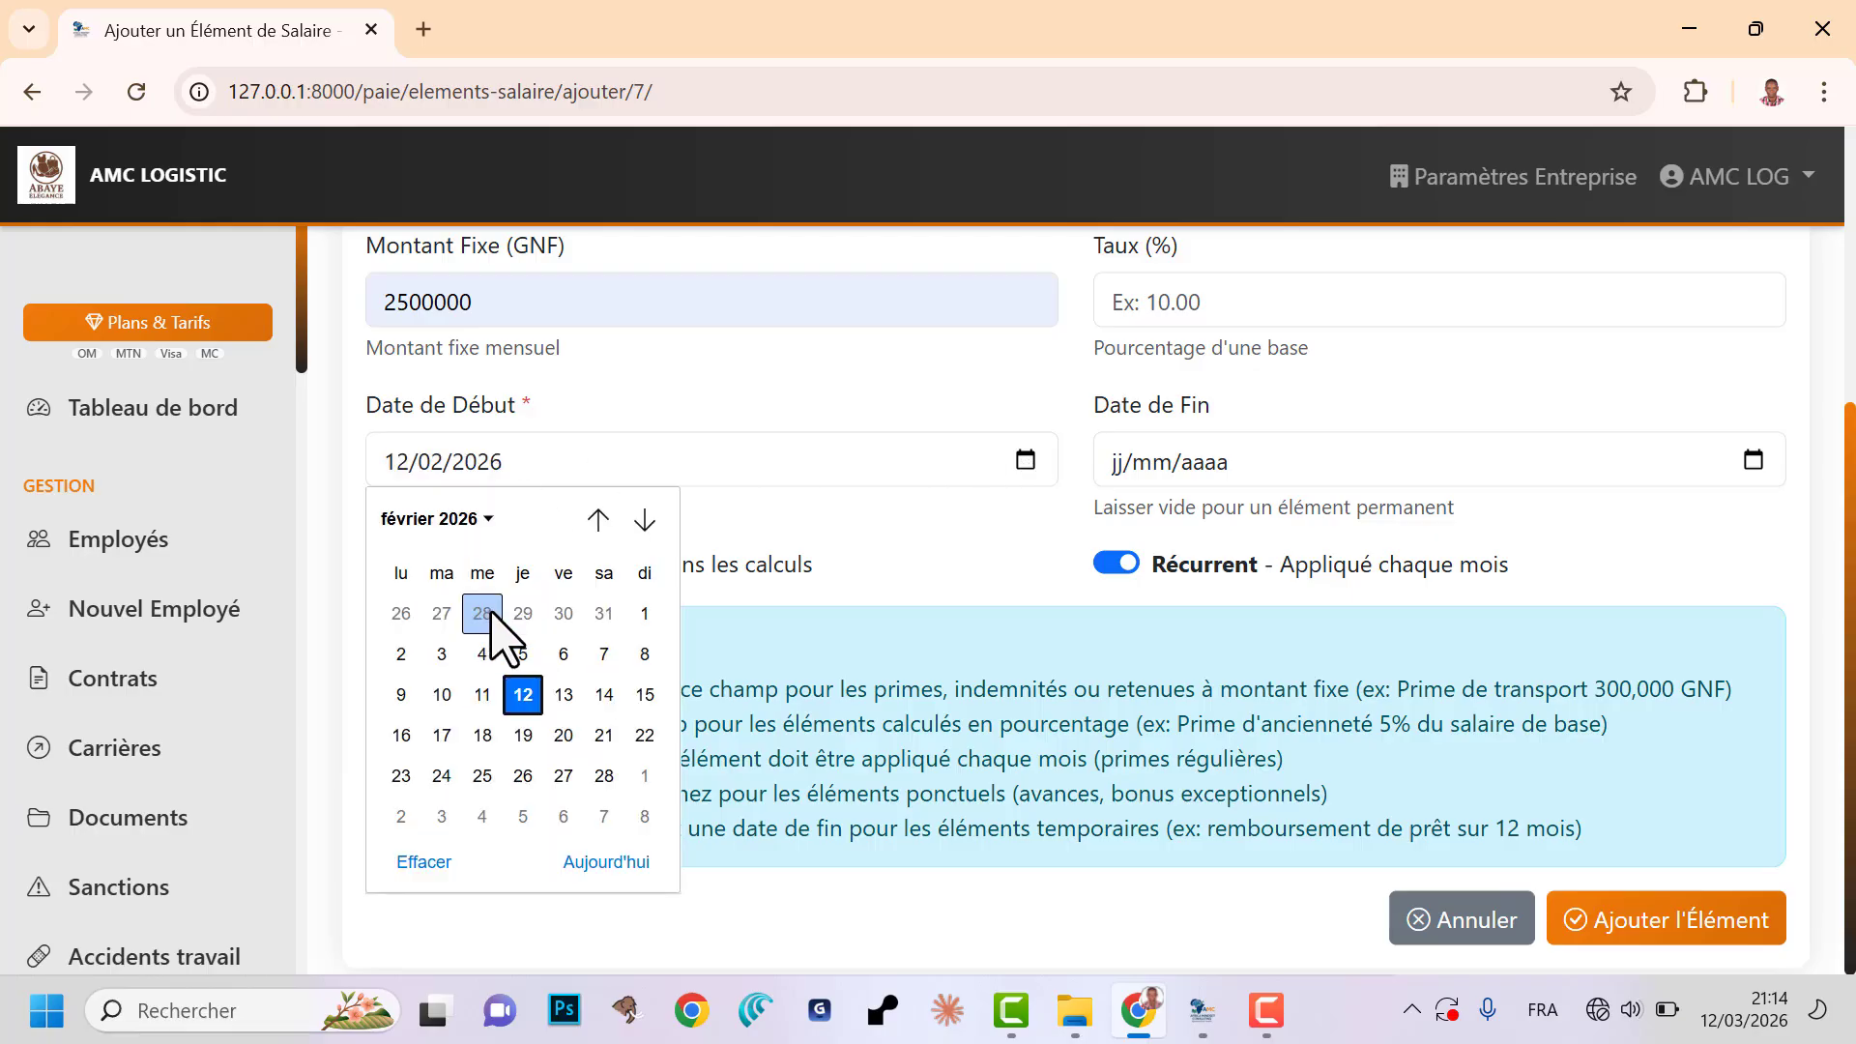
click(645, 615)
click(1753, 461)
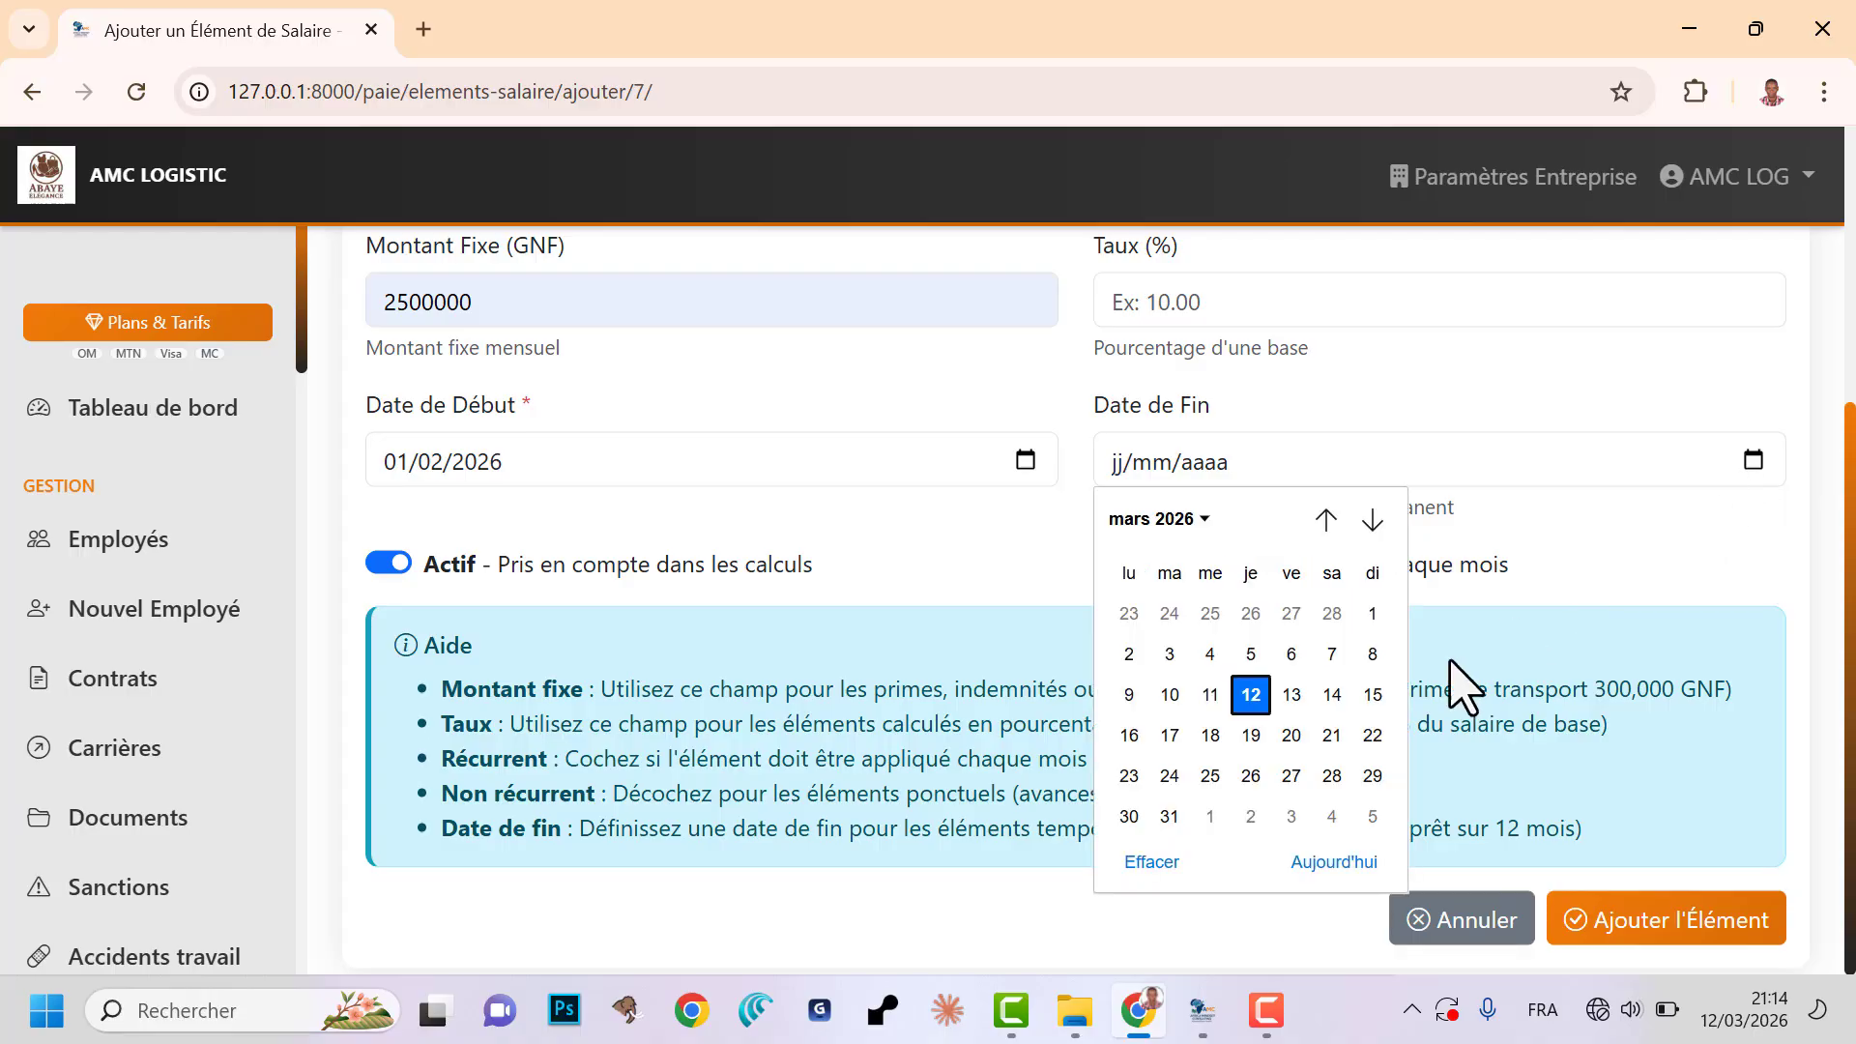
click(1202, 519)
click(1199, 615)
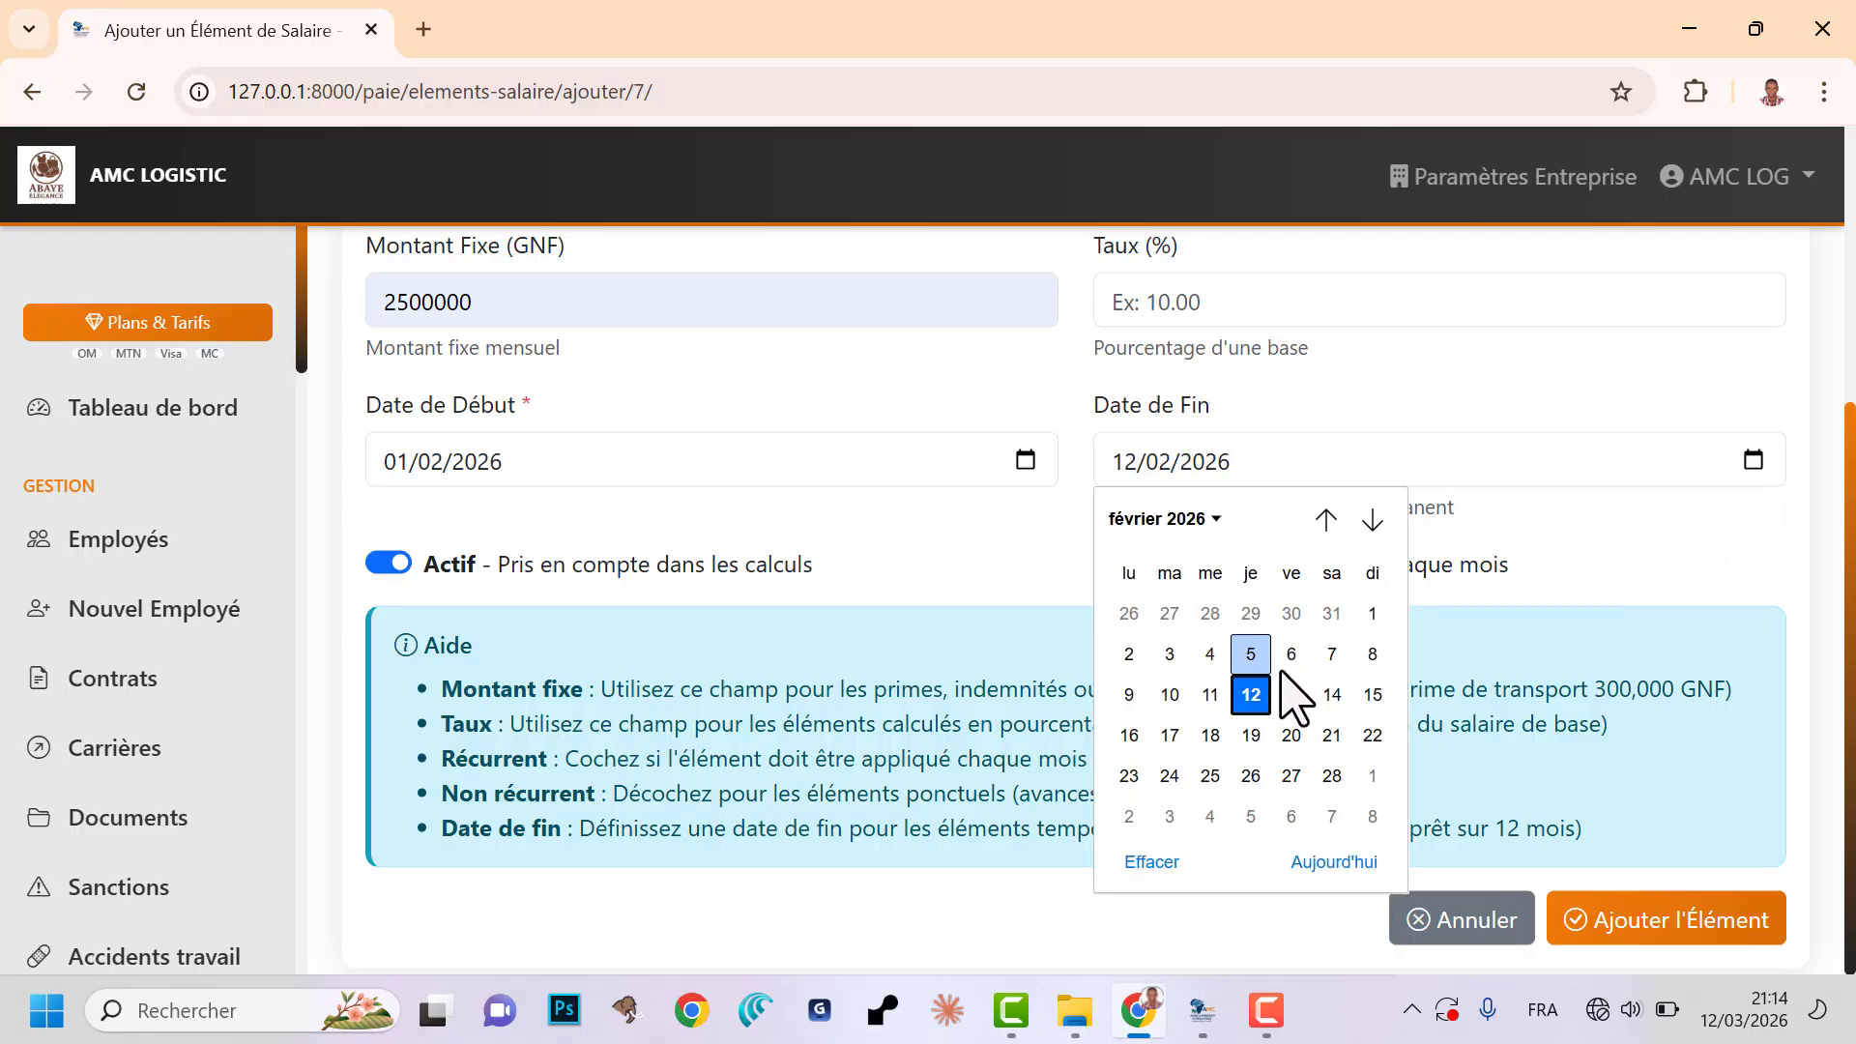
click(1334, 778)
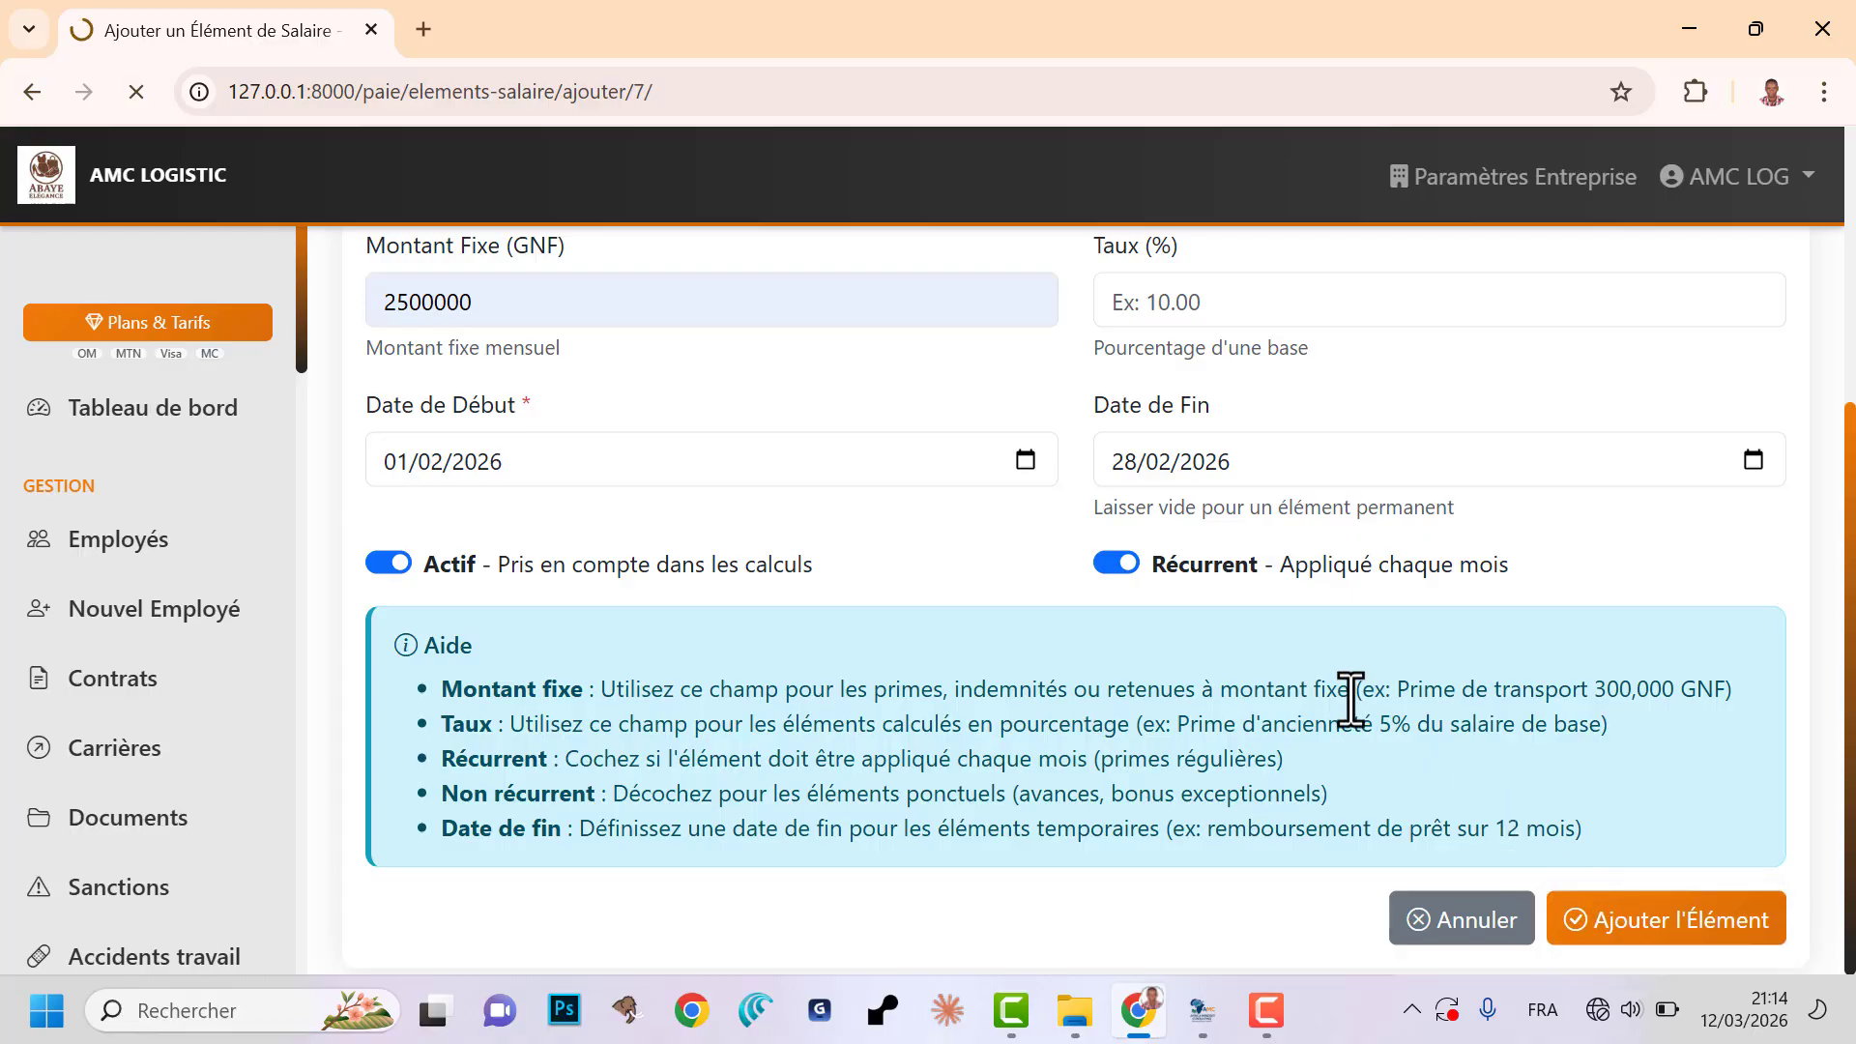
scroll(1285, 663, down, 4)
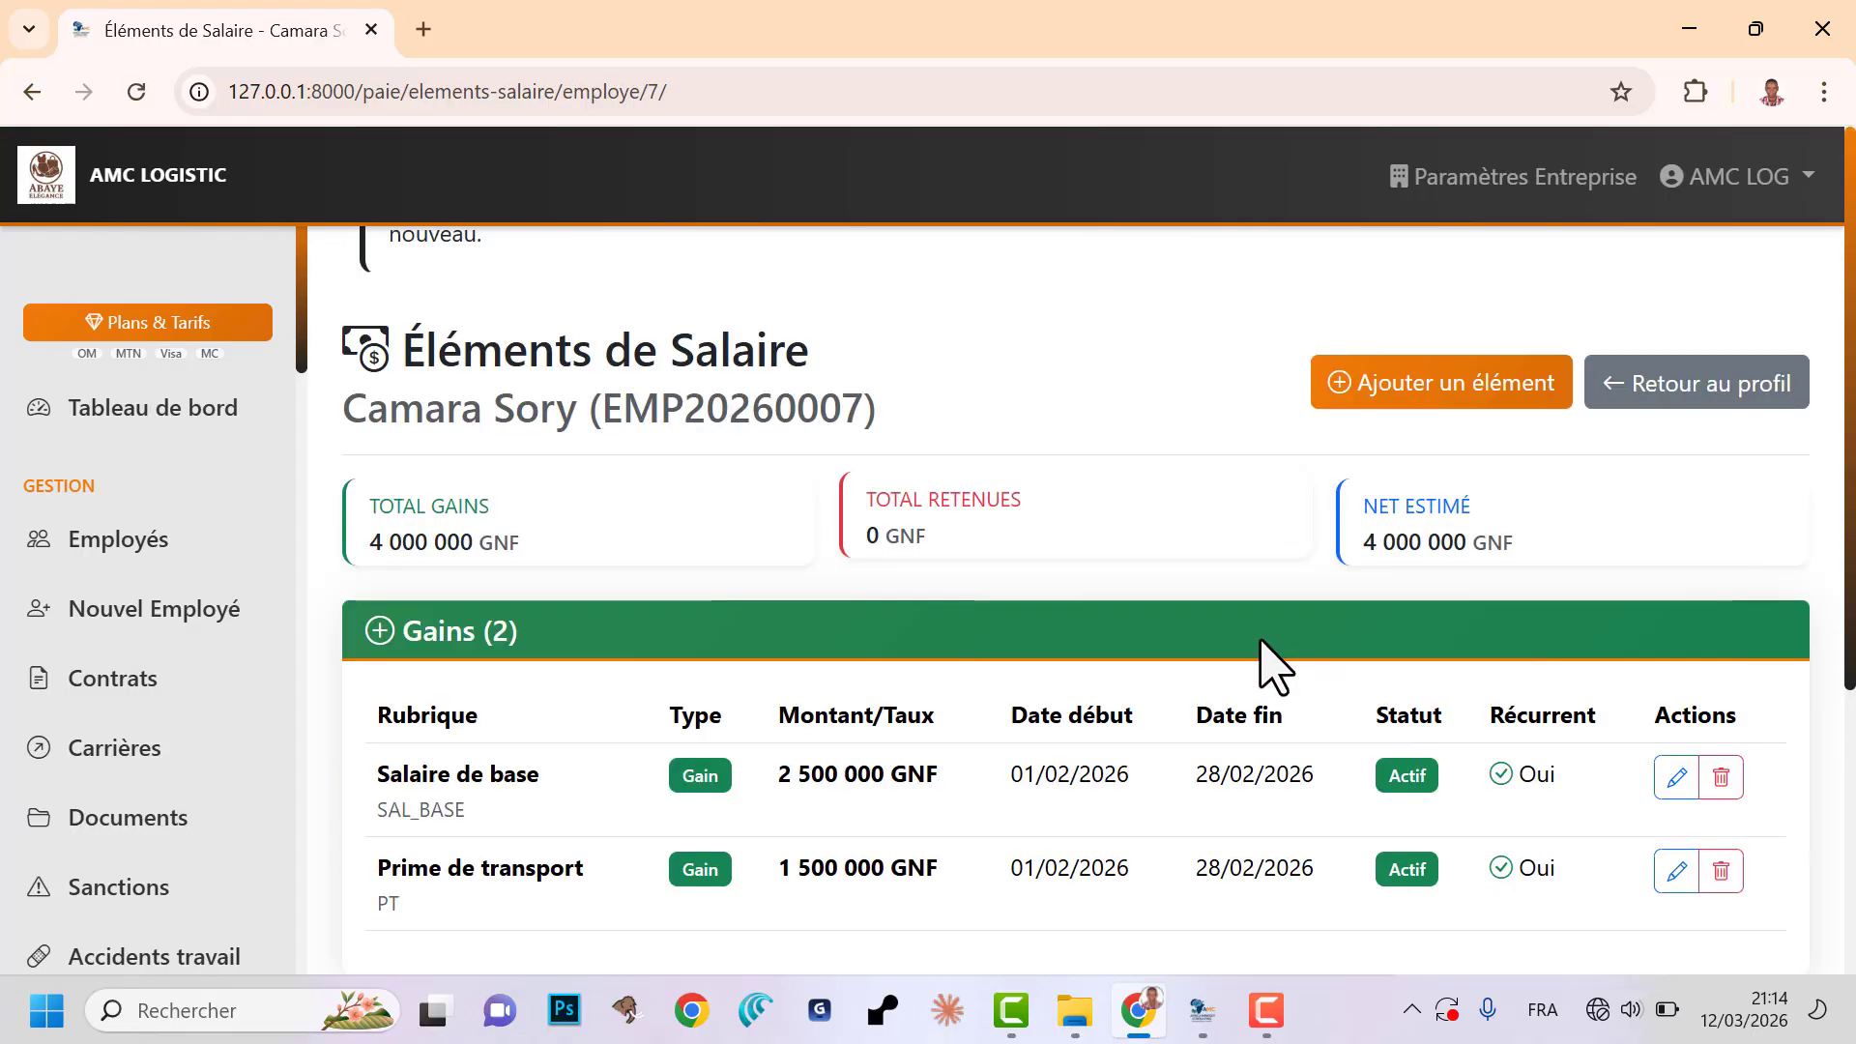
- Start a new salary element with the rubrique Prime de cherté de vie (PCV) and Montant Fixe 3000000 GNF
scroll(1089, 618, up, 4)
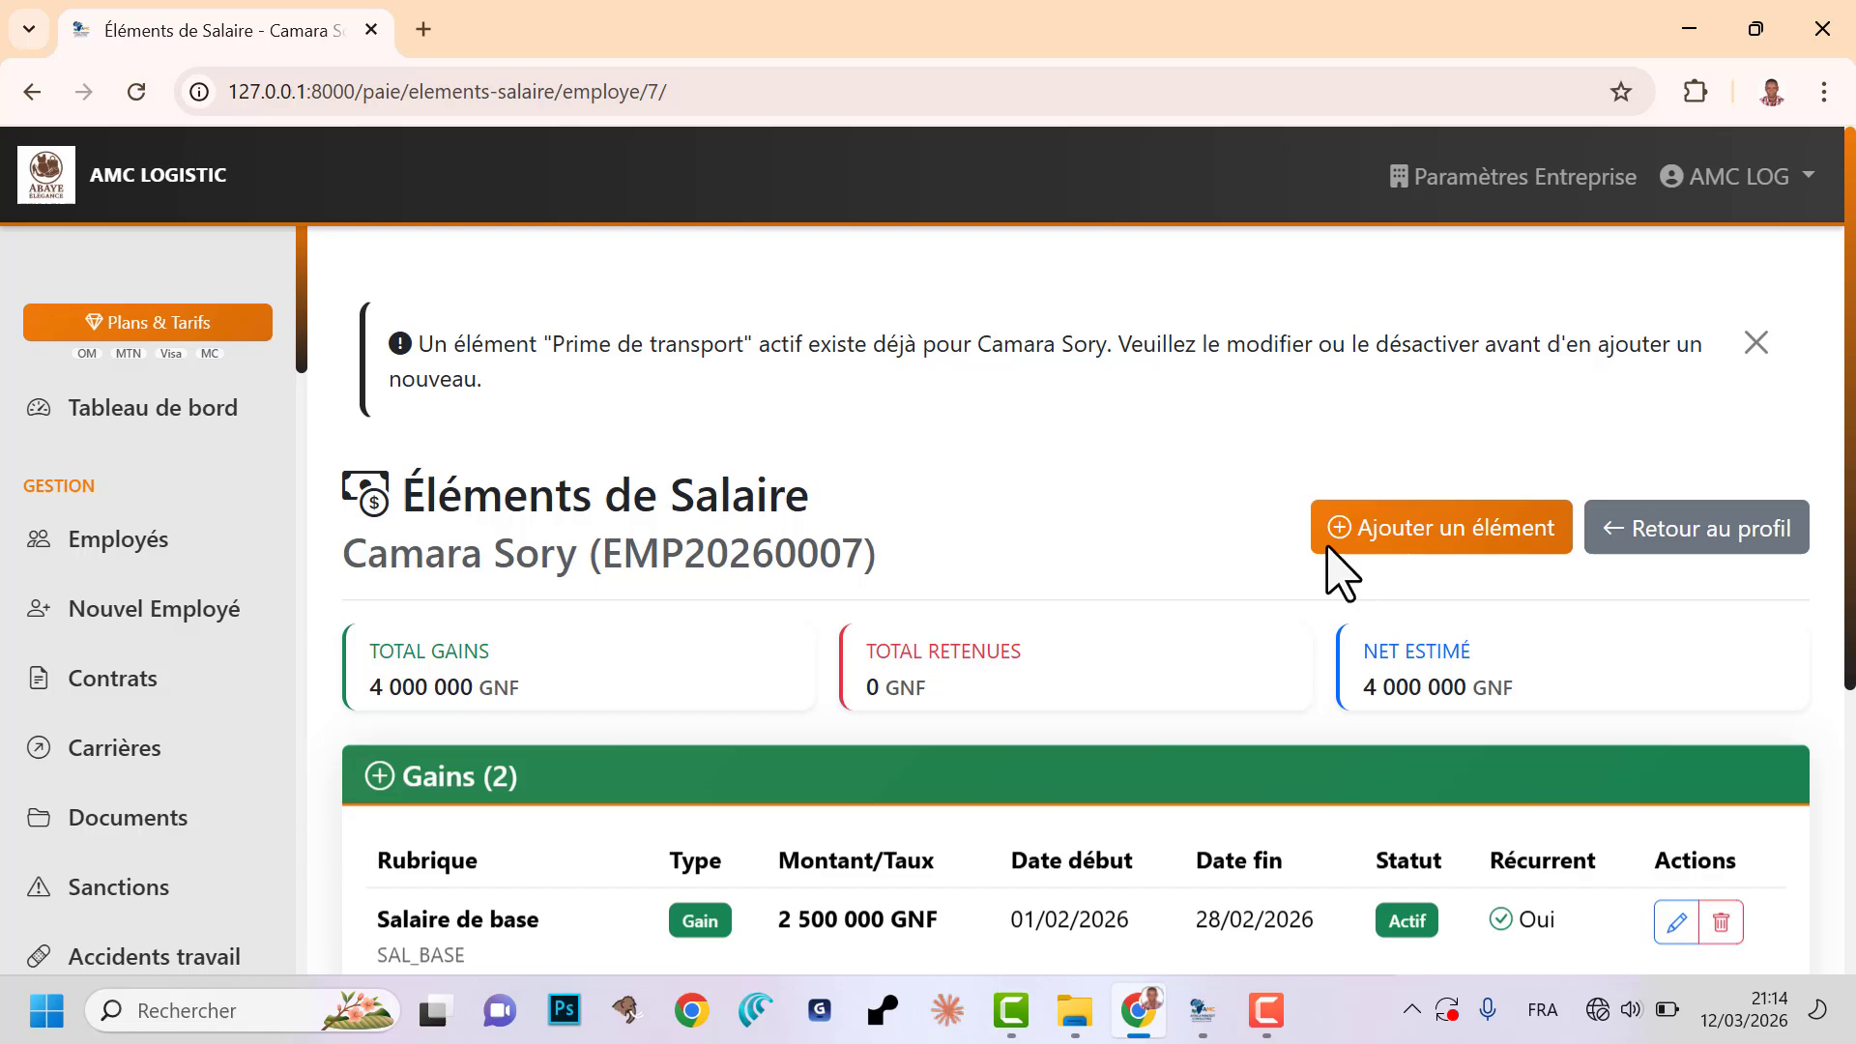
click(1444, 524)
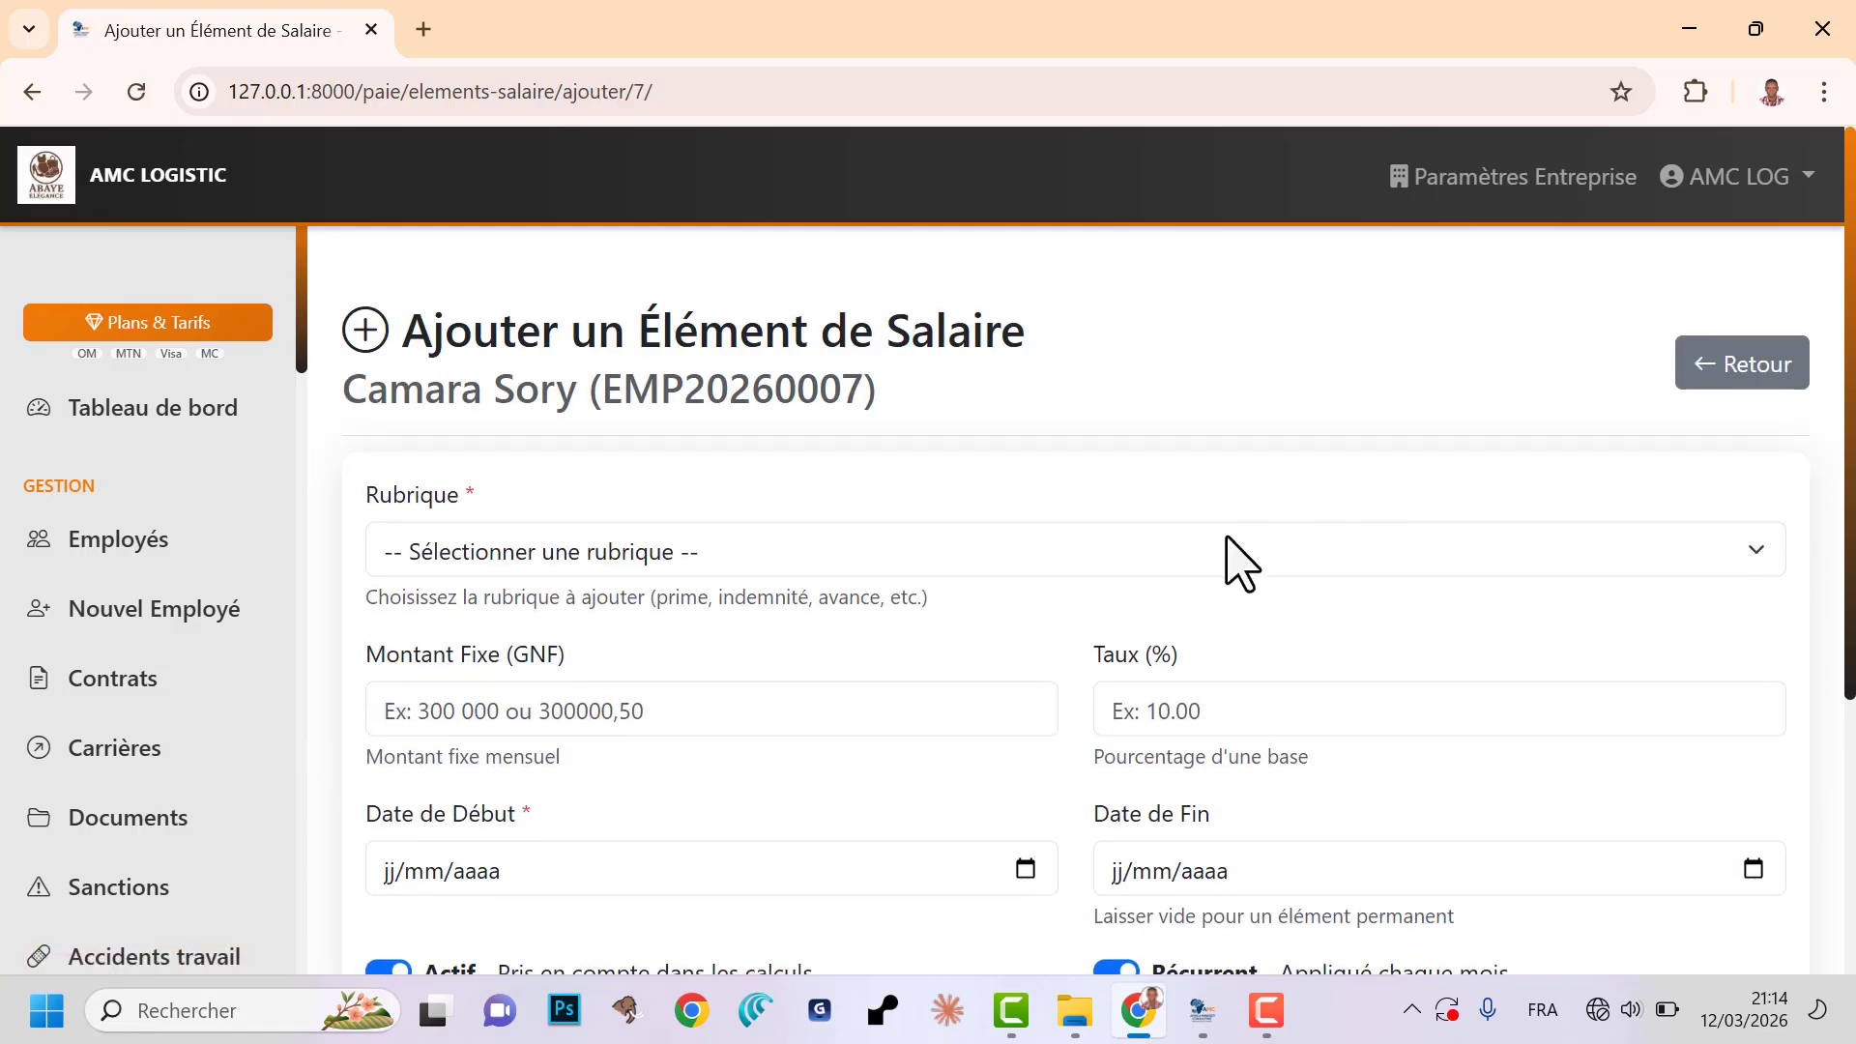
click(824, 561)
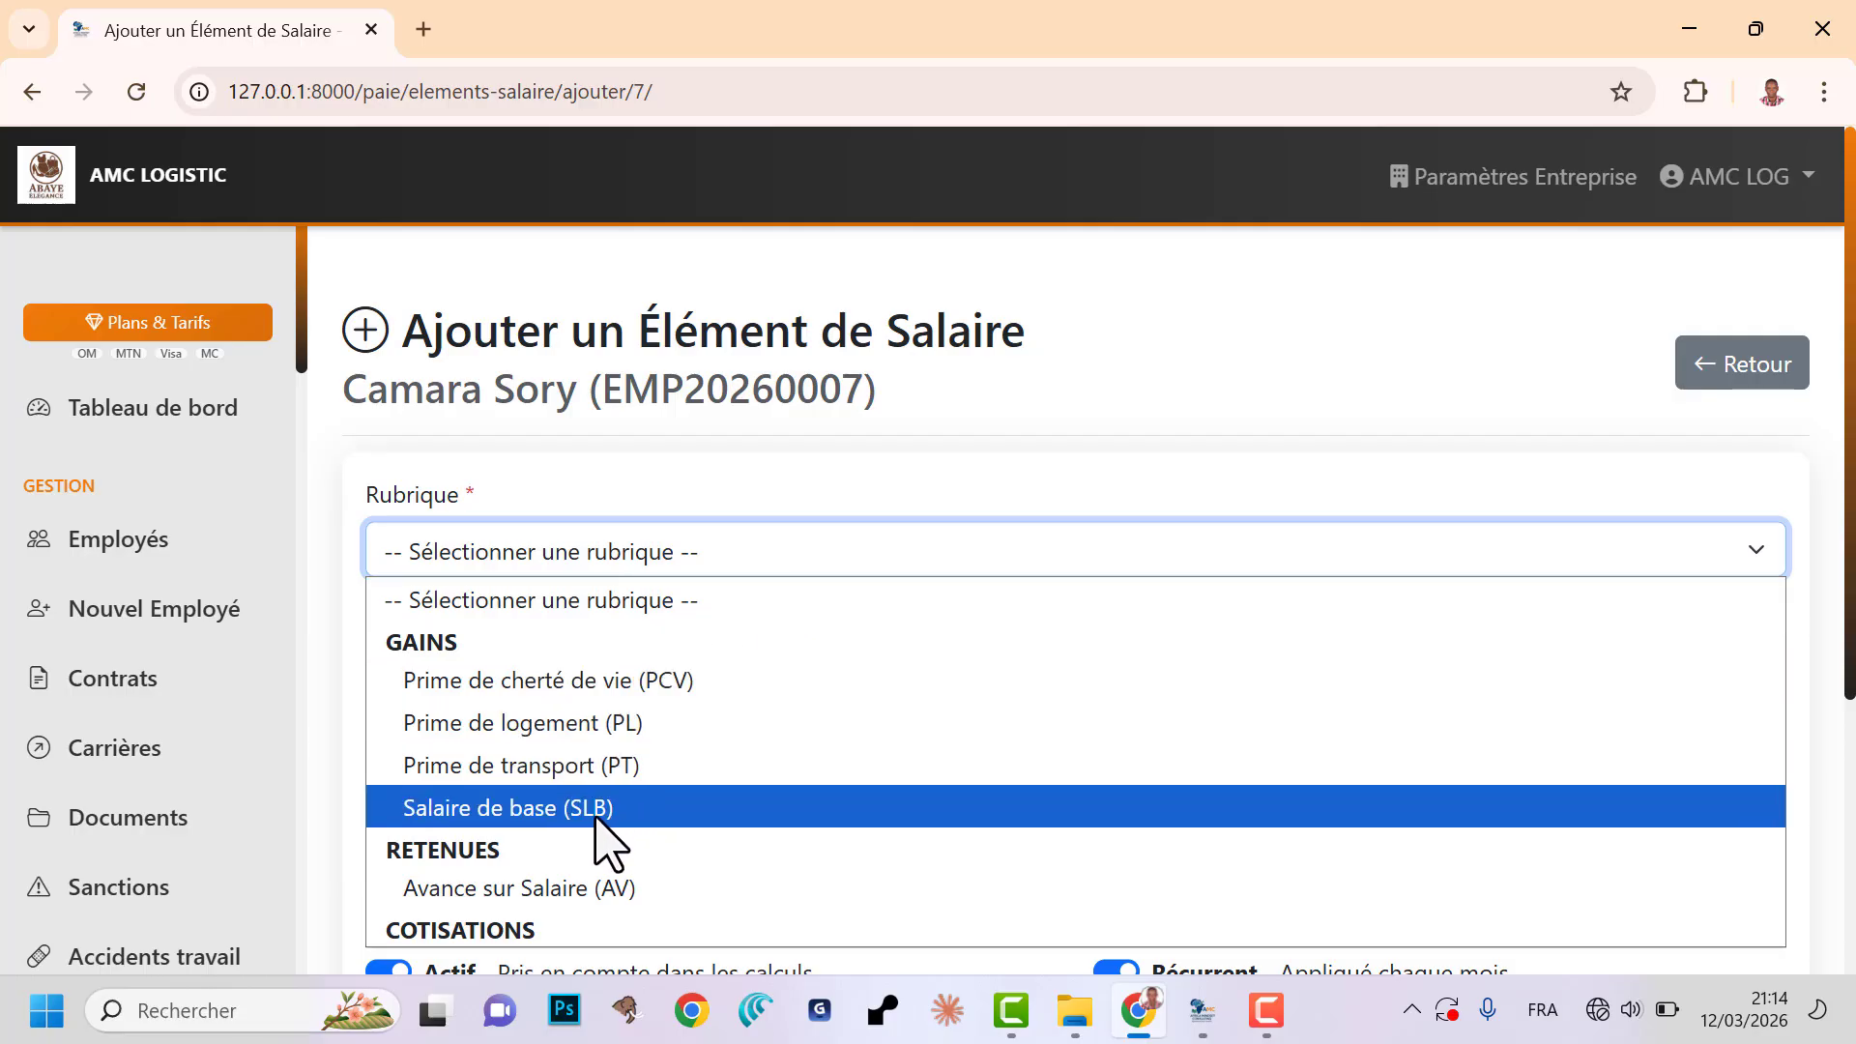
click(600, 682)
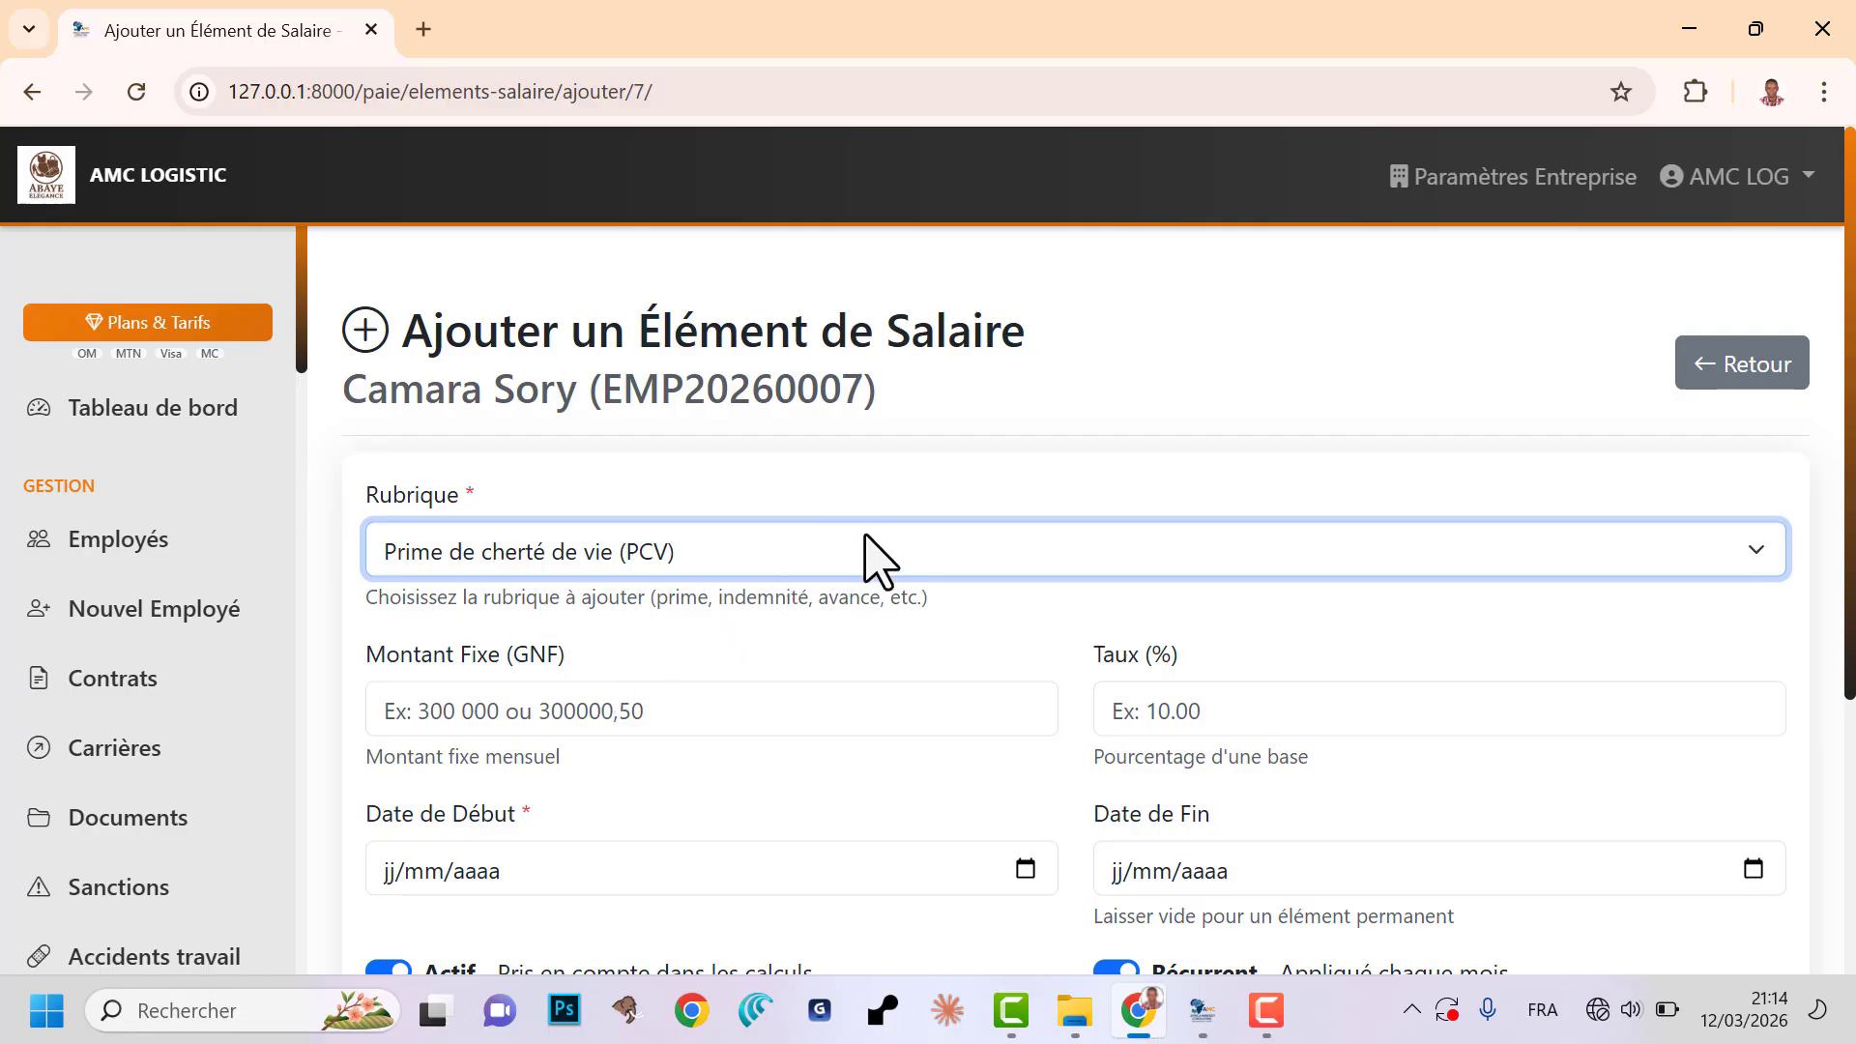
click(647, 711)
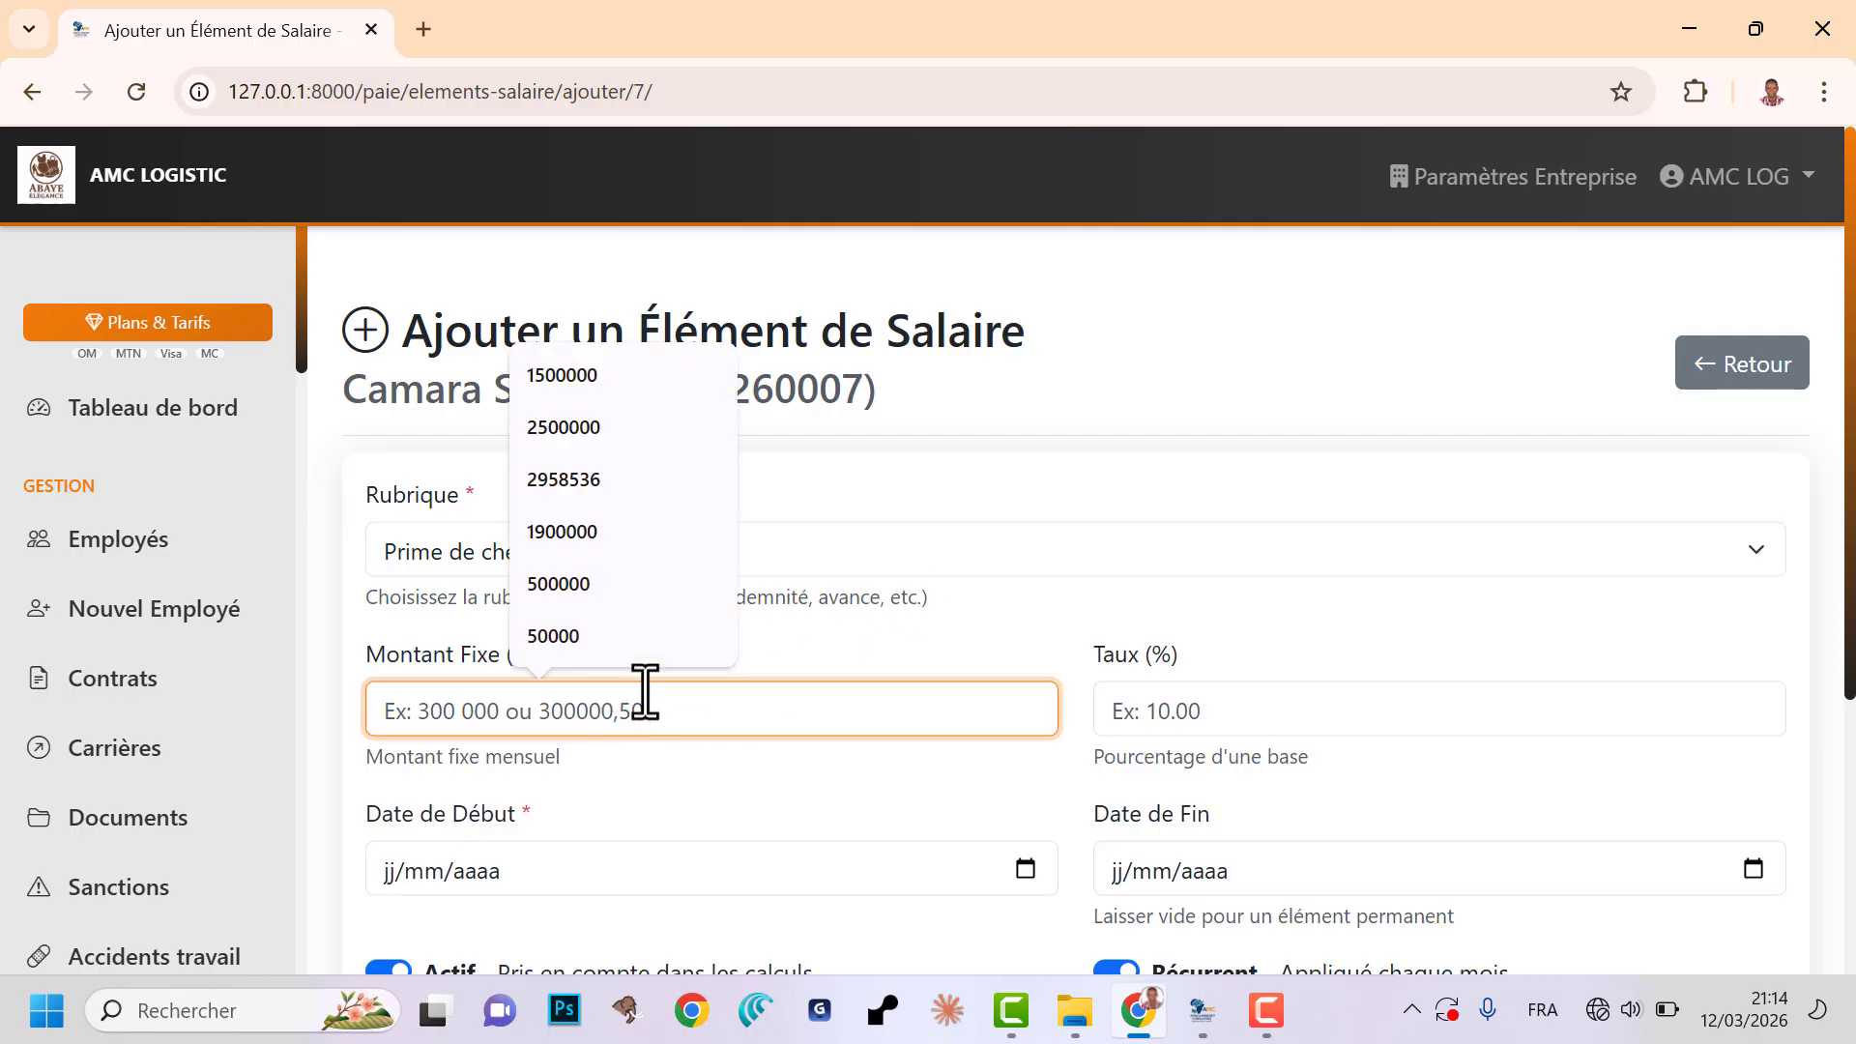
click(585, 584)
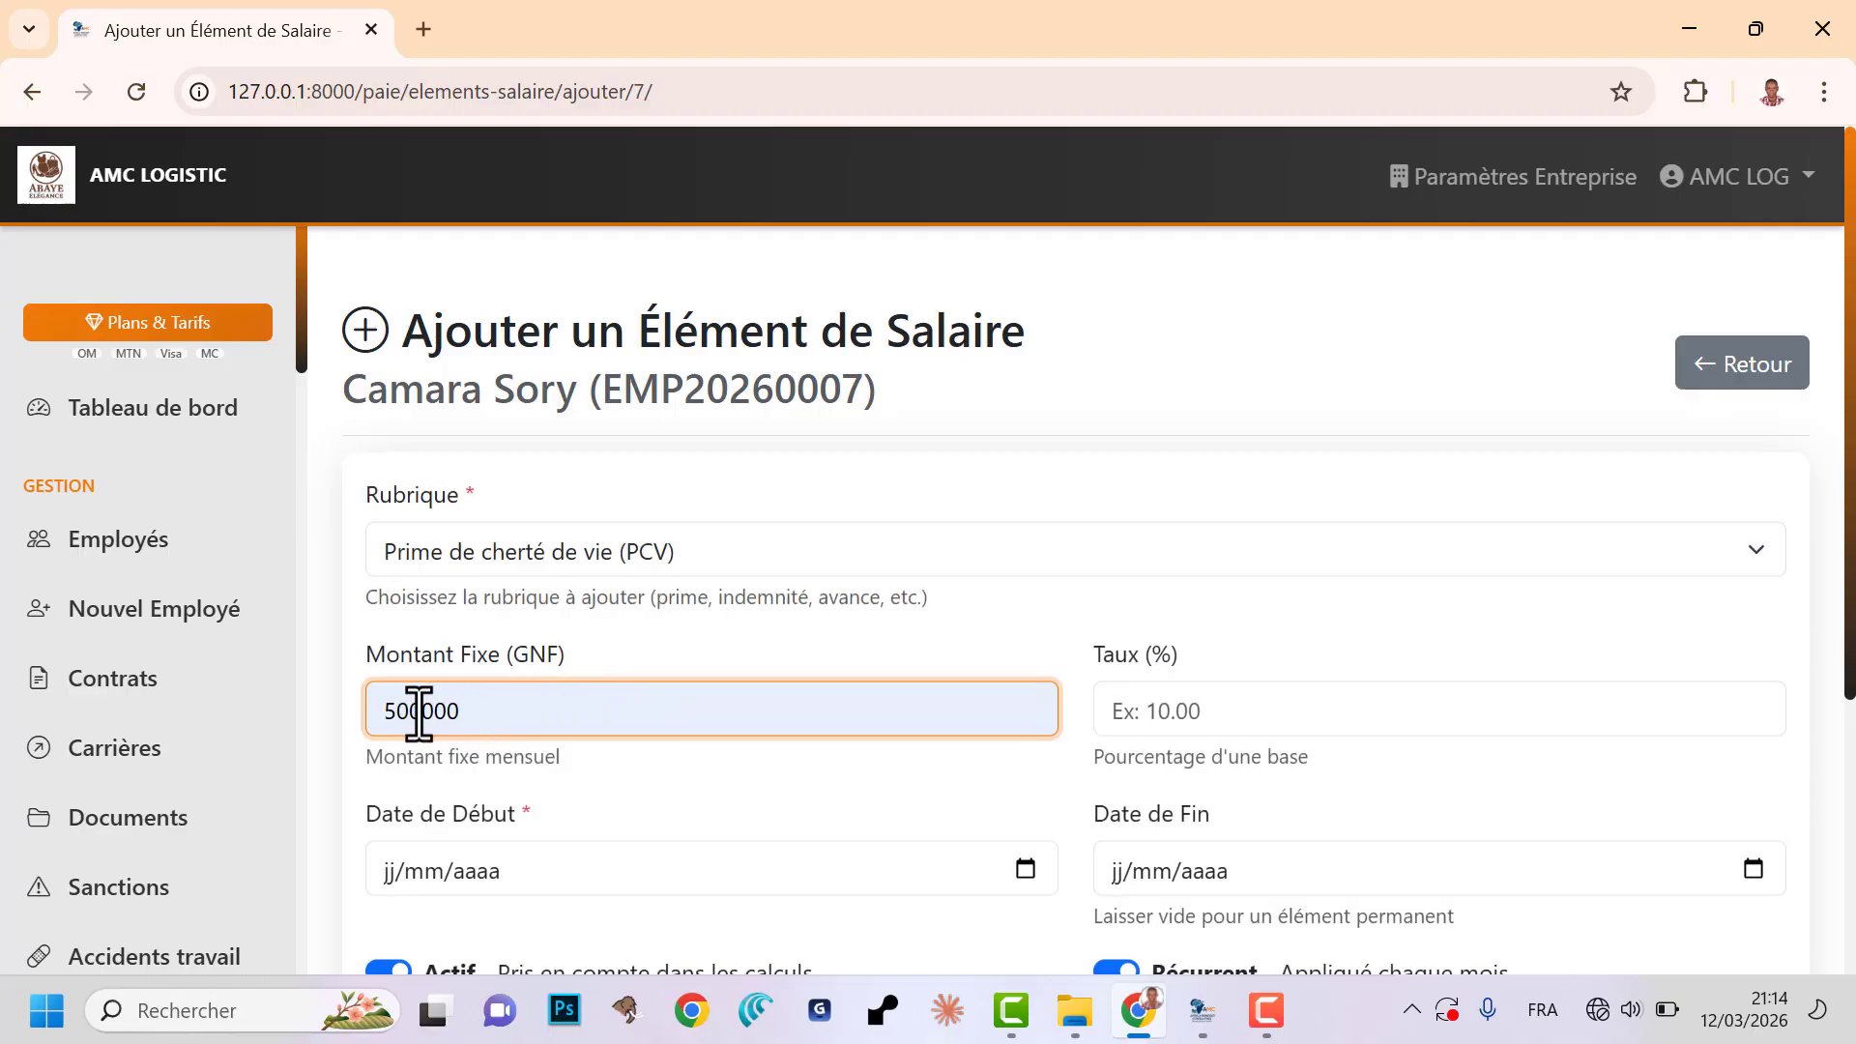
key(BackSpace)
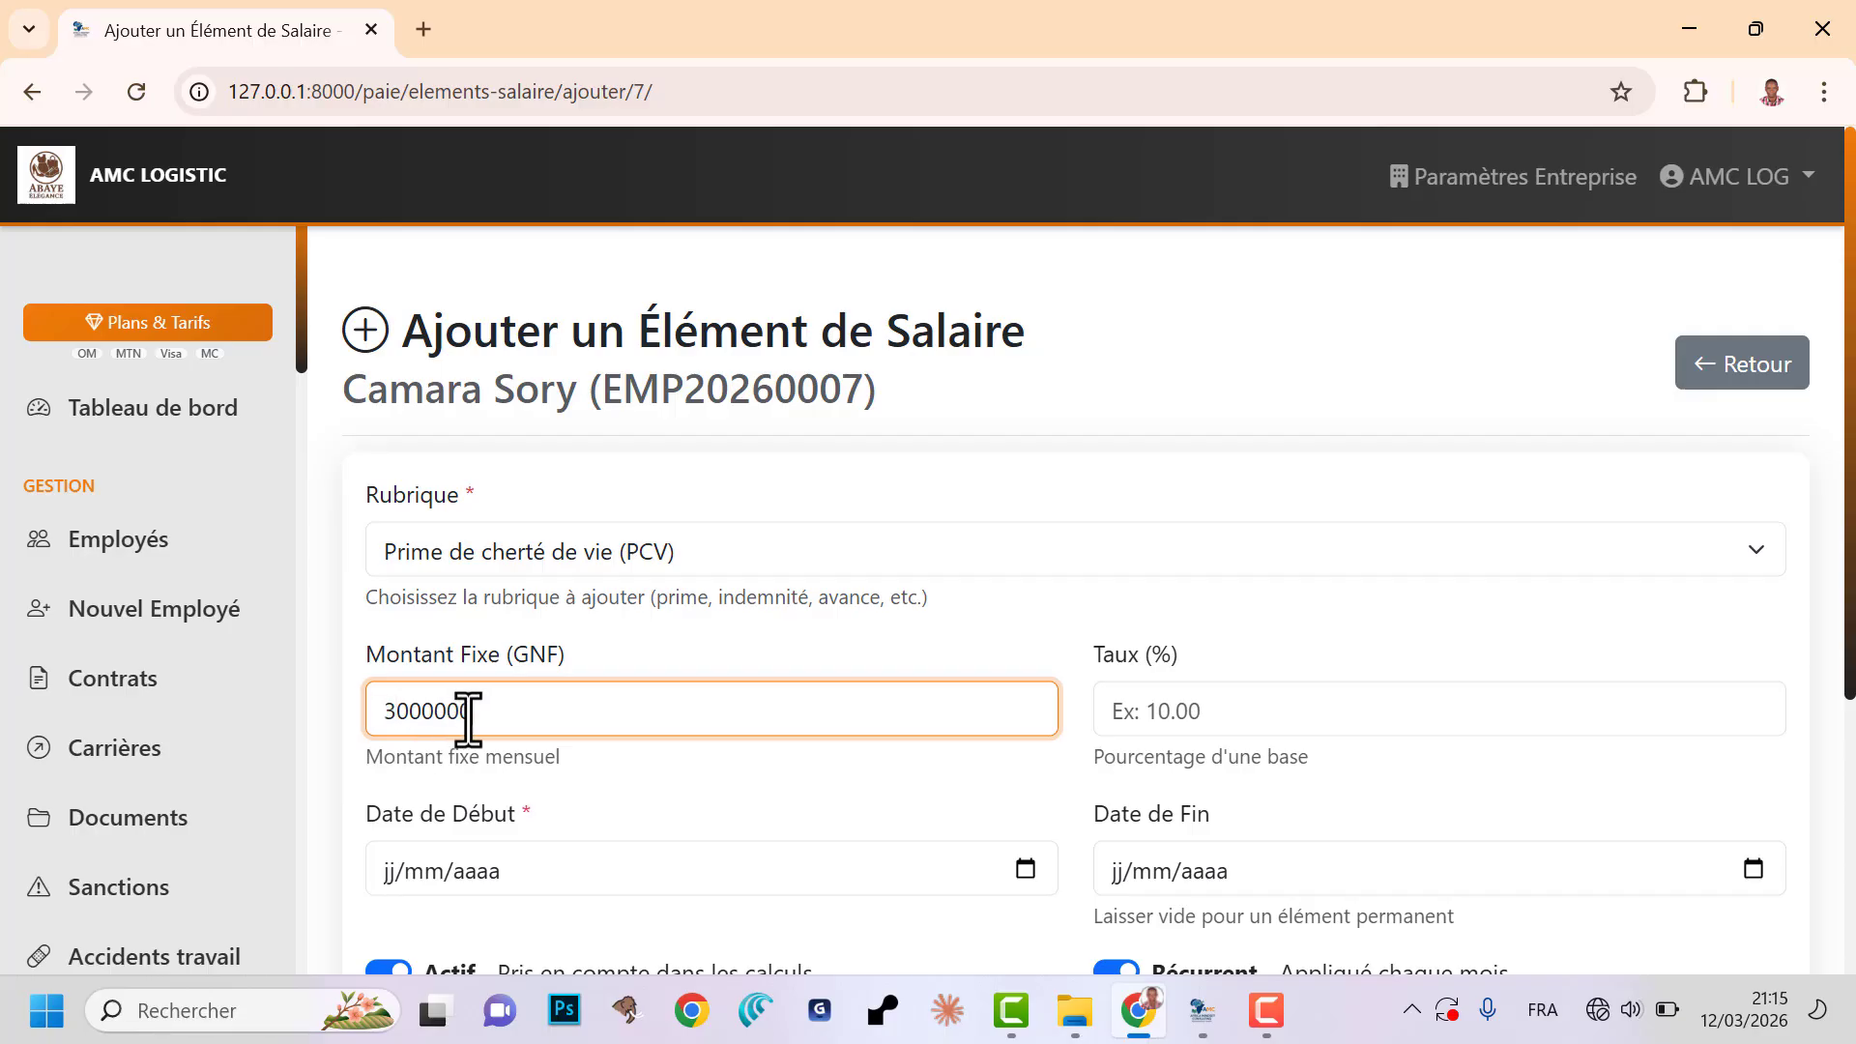
click(938, 906)
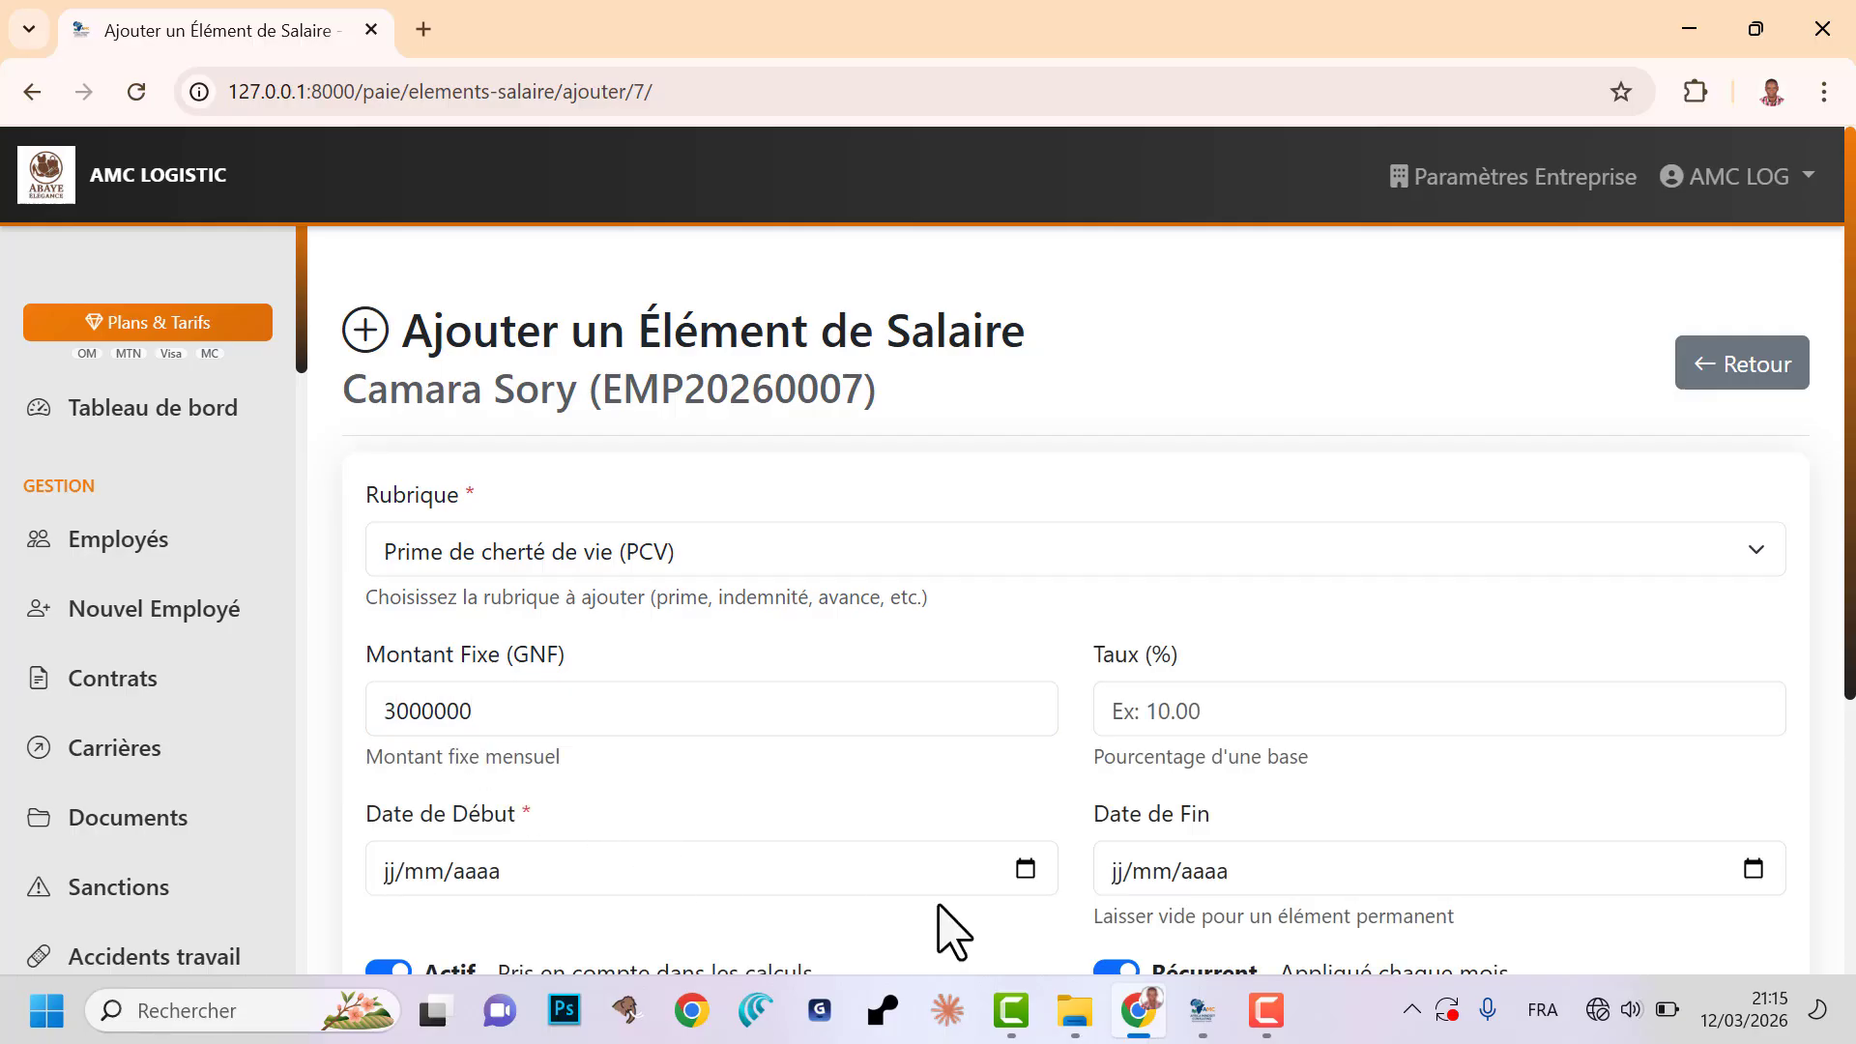
- Set the Date de Début of the Prime de cherté de vie element to 01/02/2026
click(1025, 869)
click(476, 468)
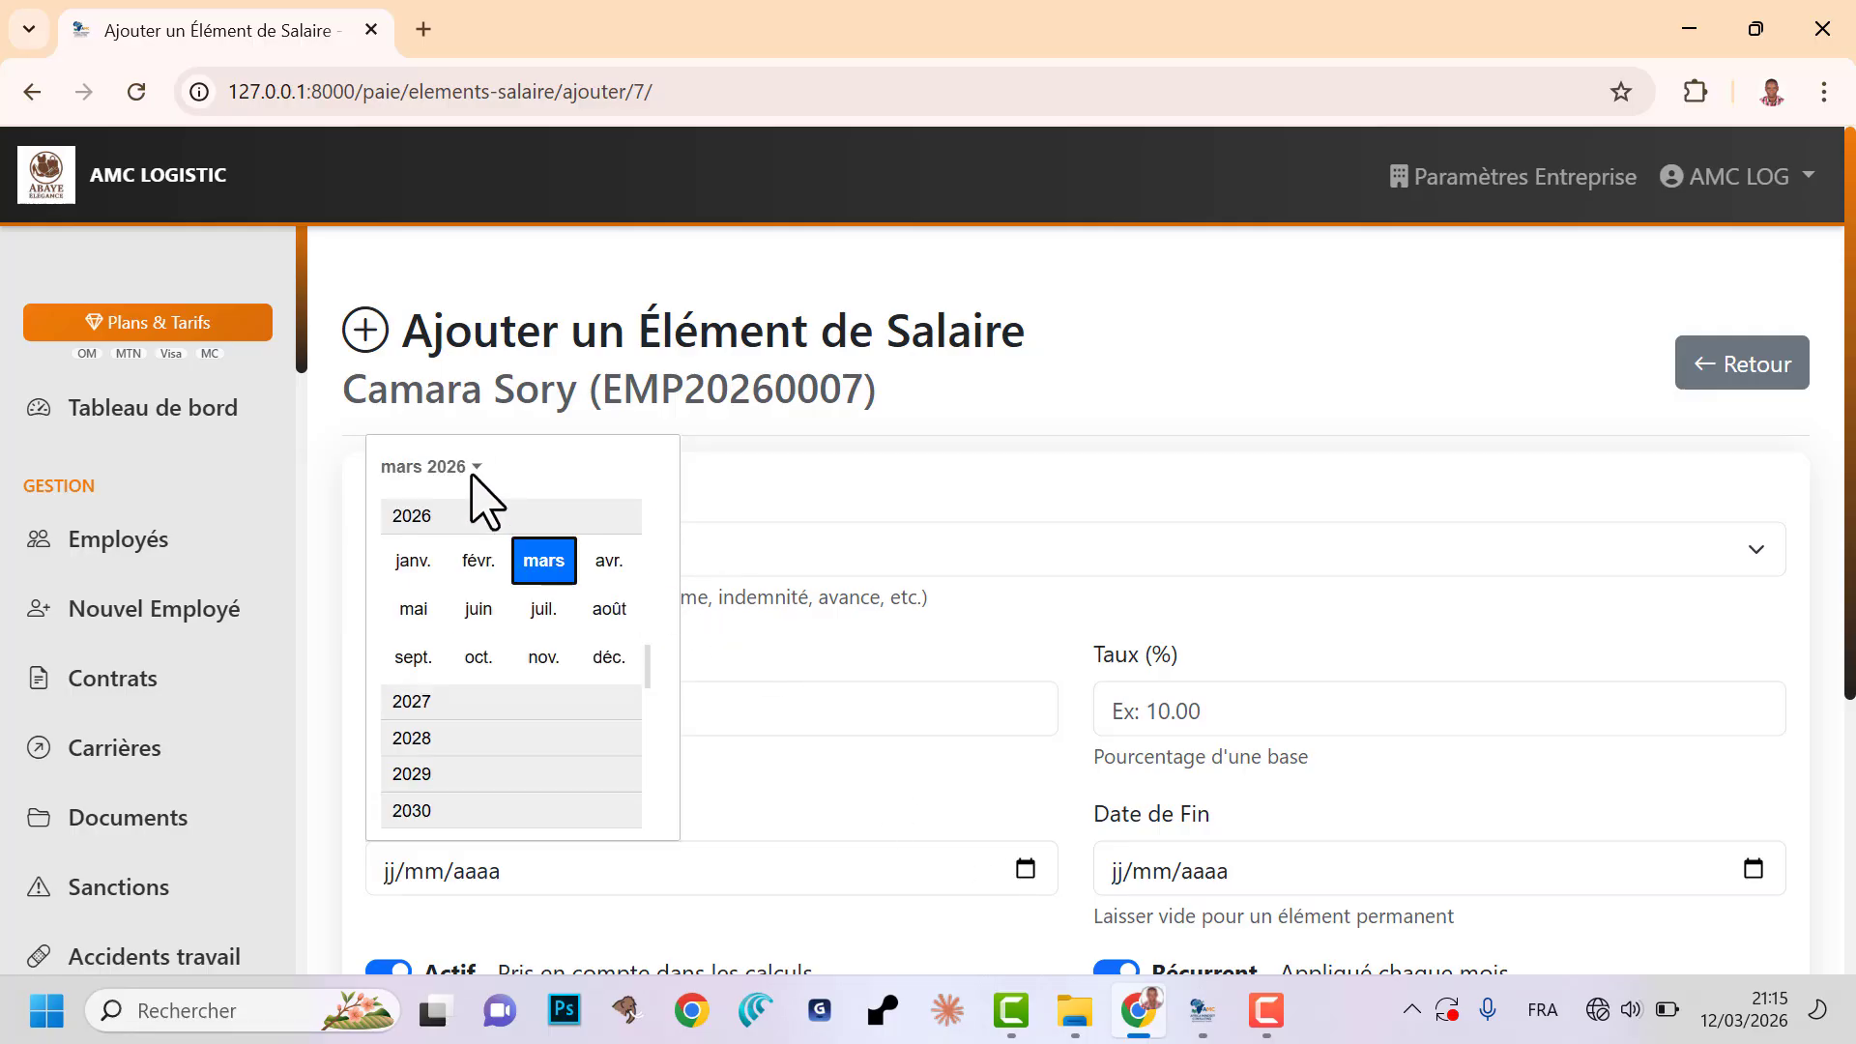
click(476, 563)
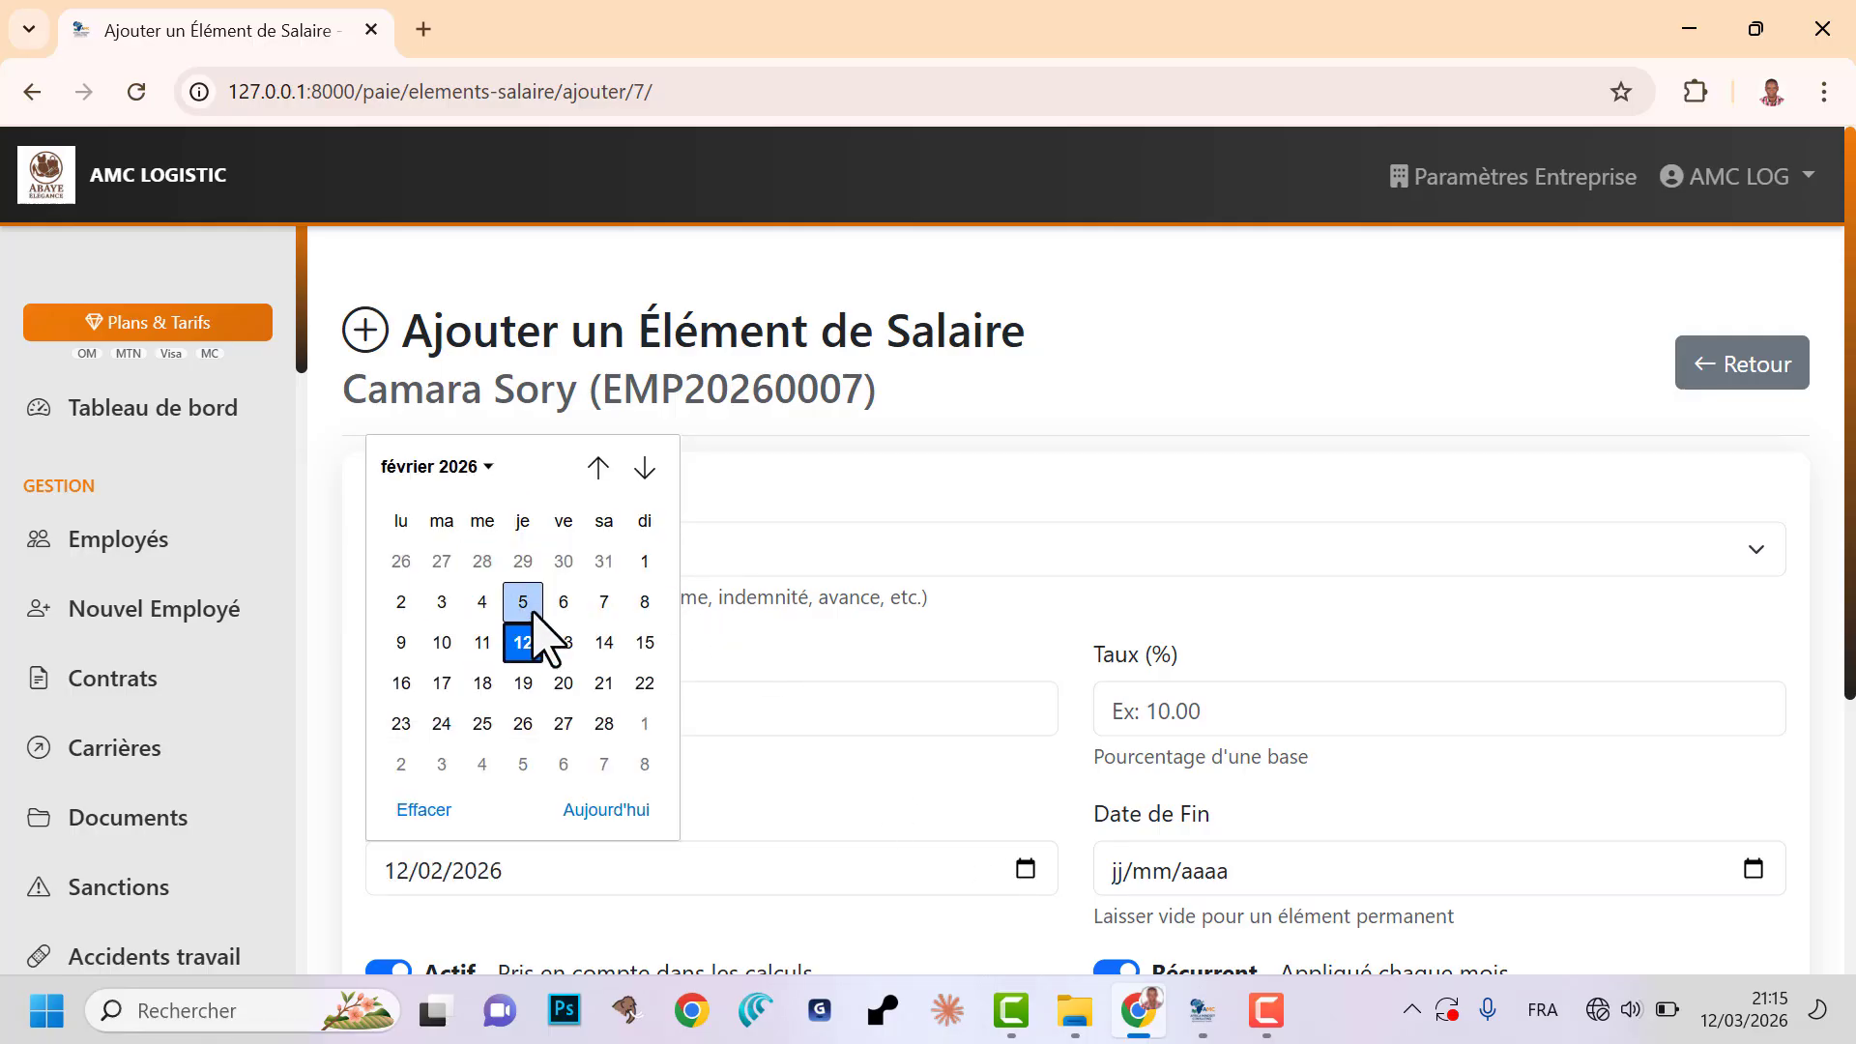
click(617, 563)
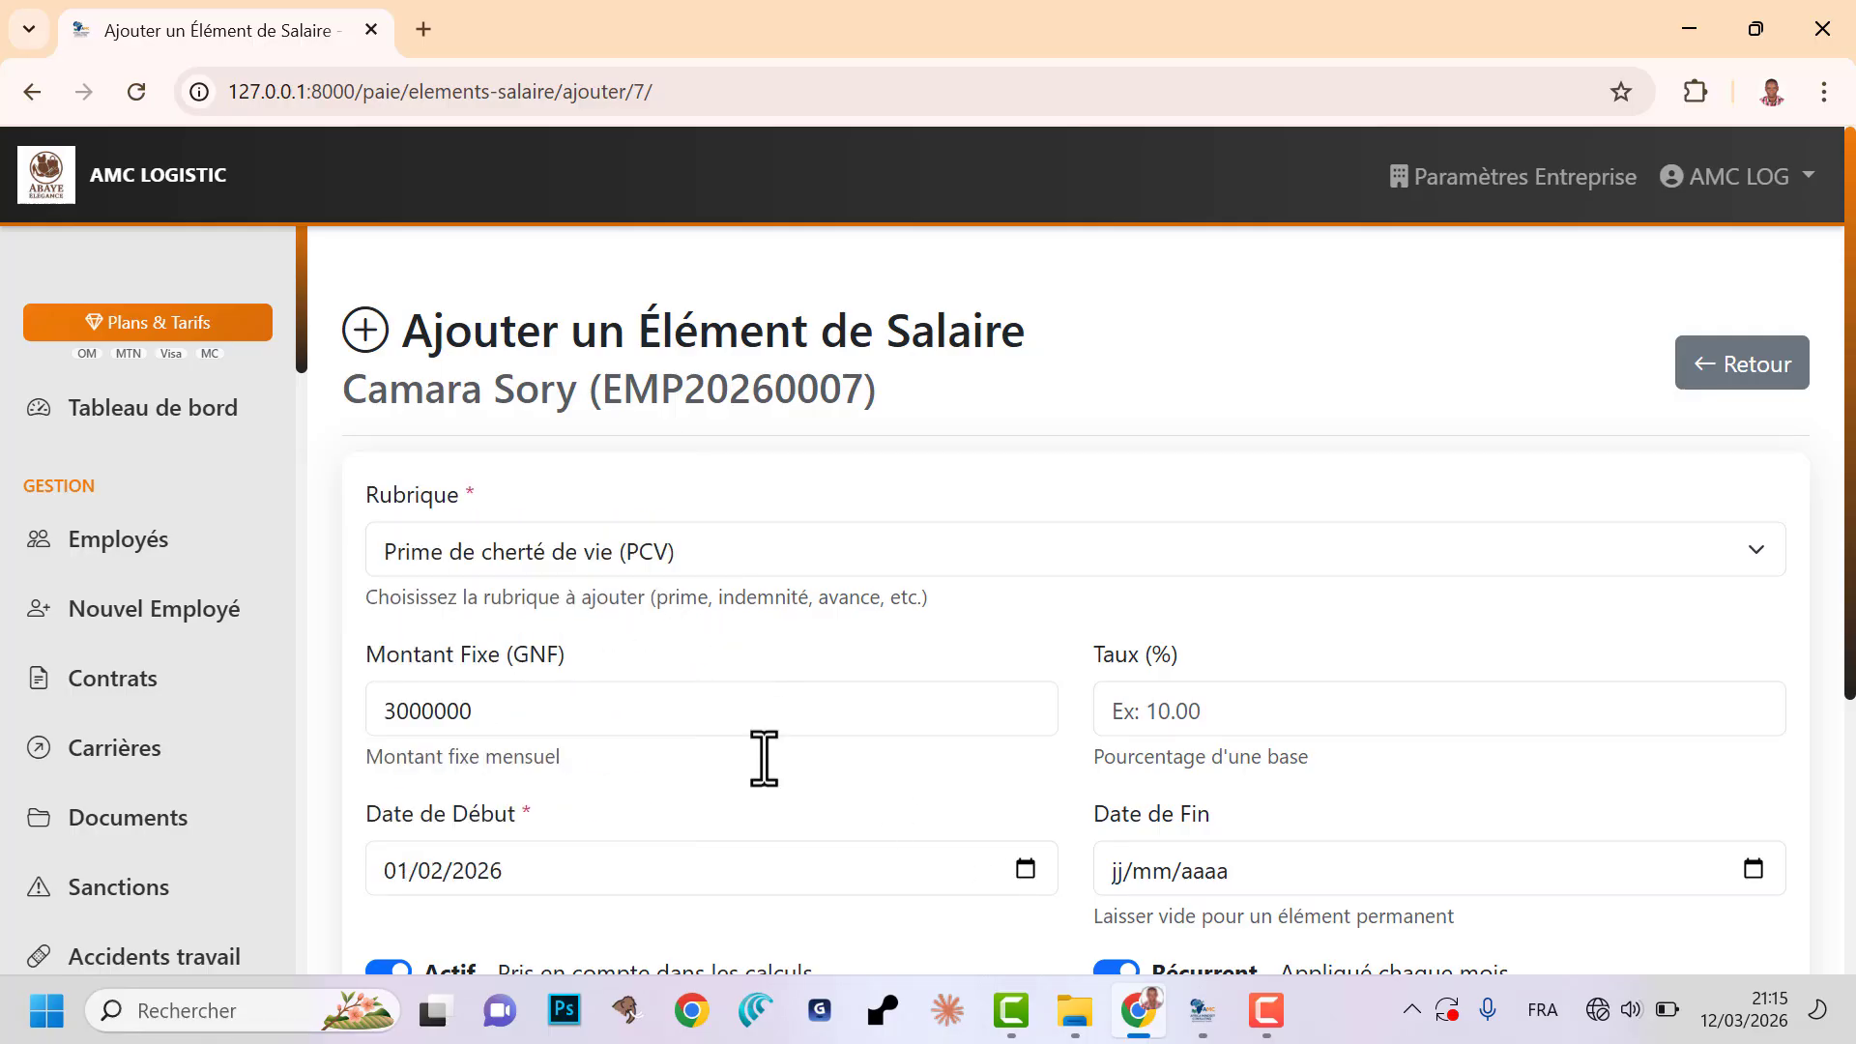
- Set the cost-of-living element's Date de Fin to 28/02/2026 and add the element to the employee's salary
click(1750, 868)
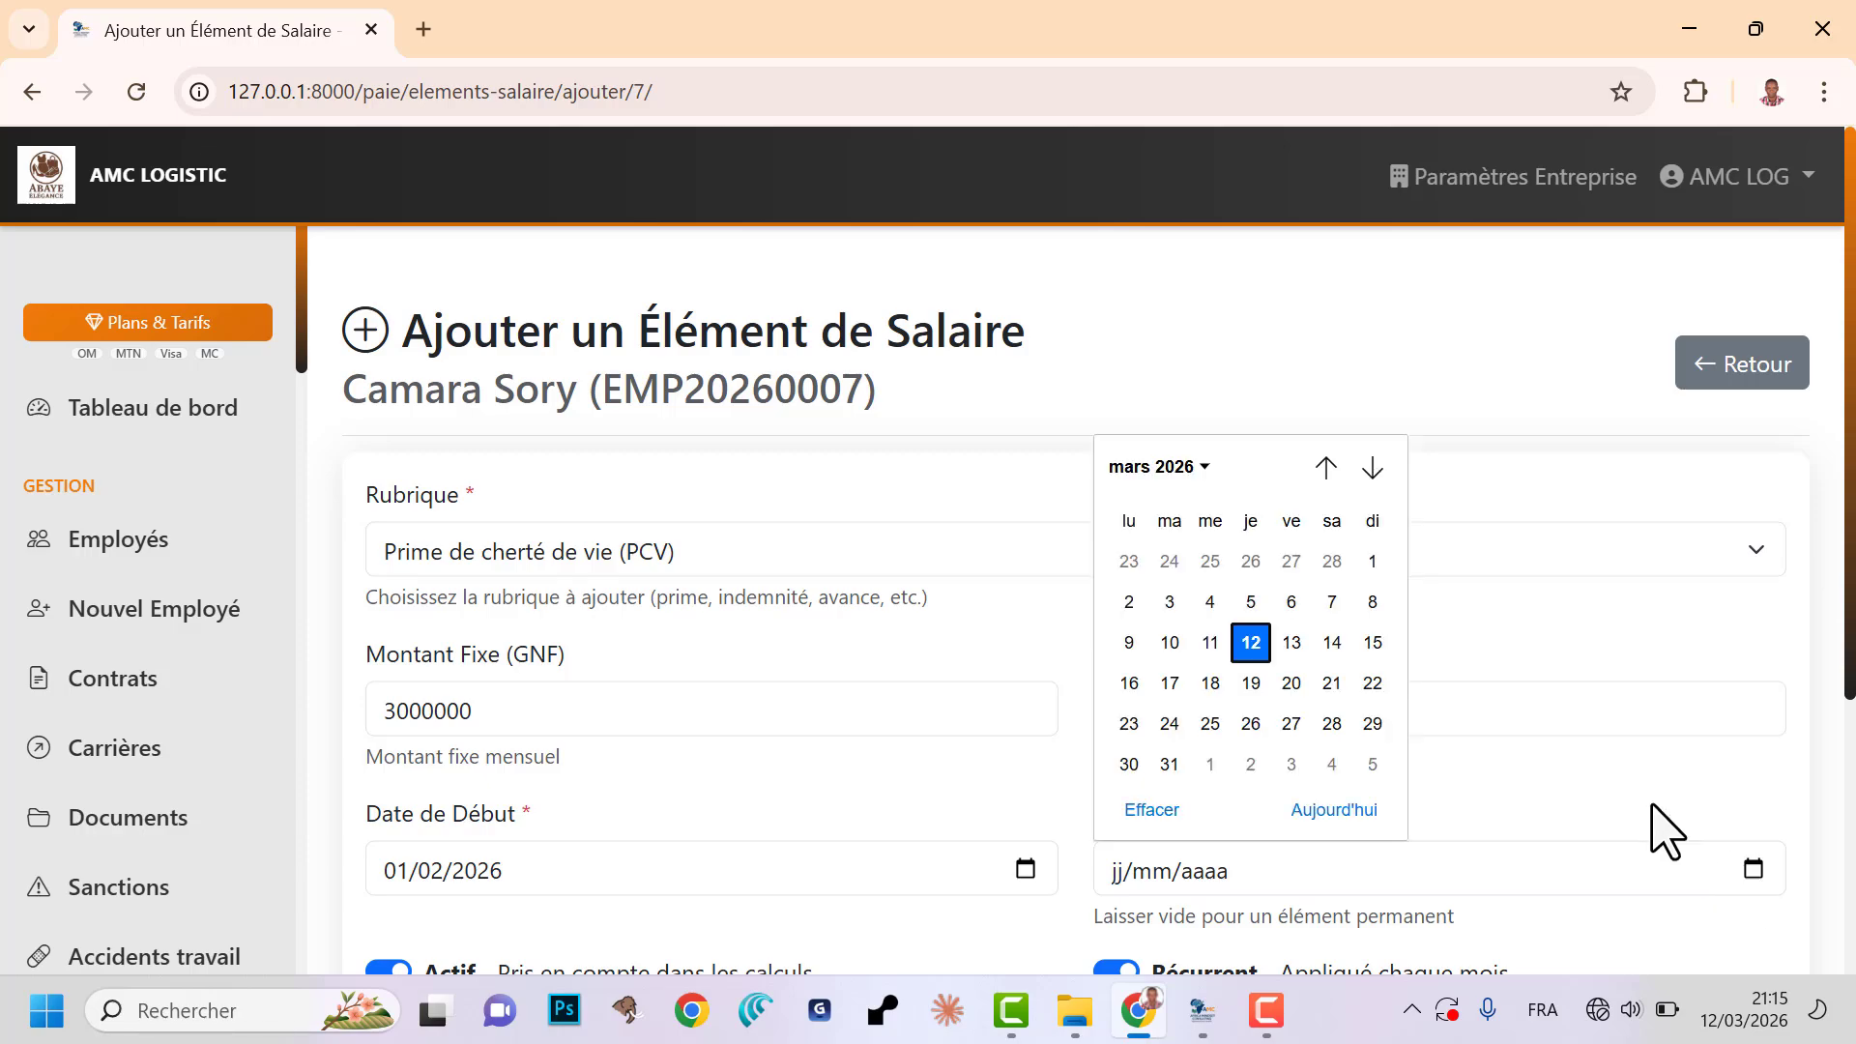
click(1170, 764)
scroll(1042, 817, down, 4)
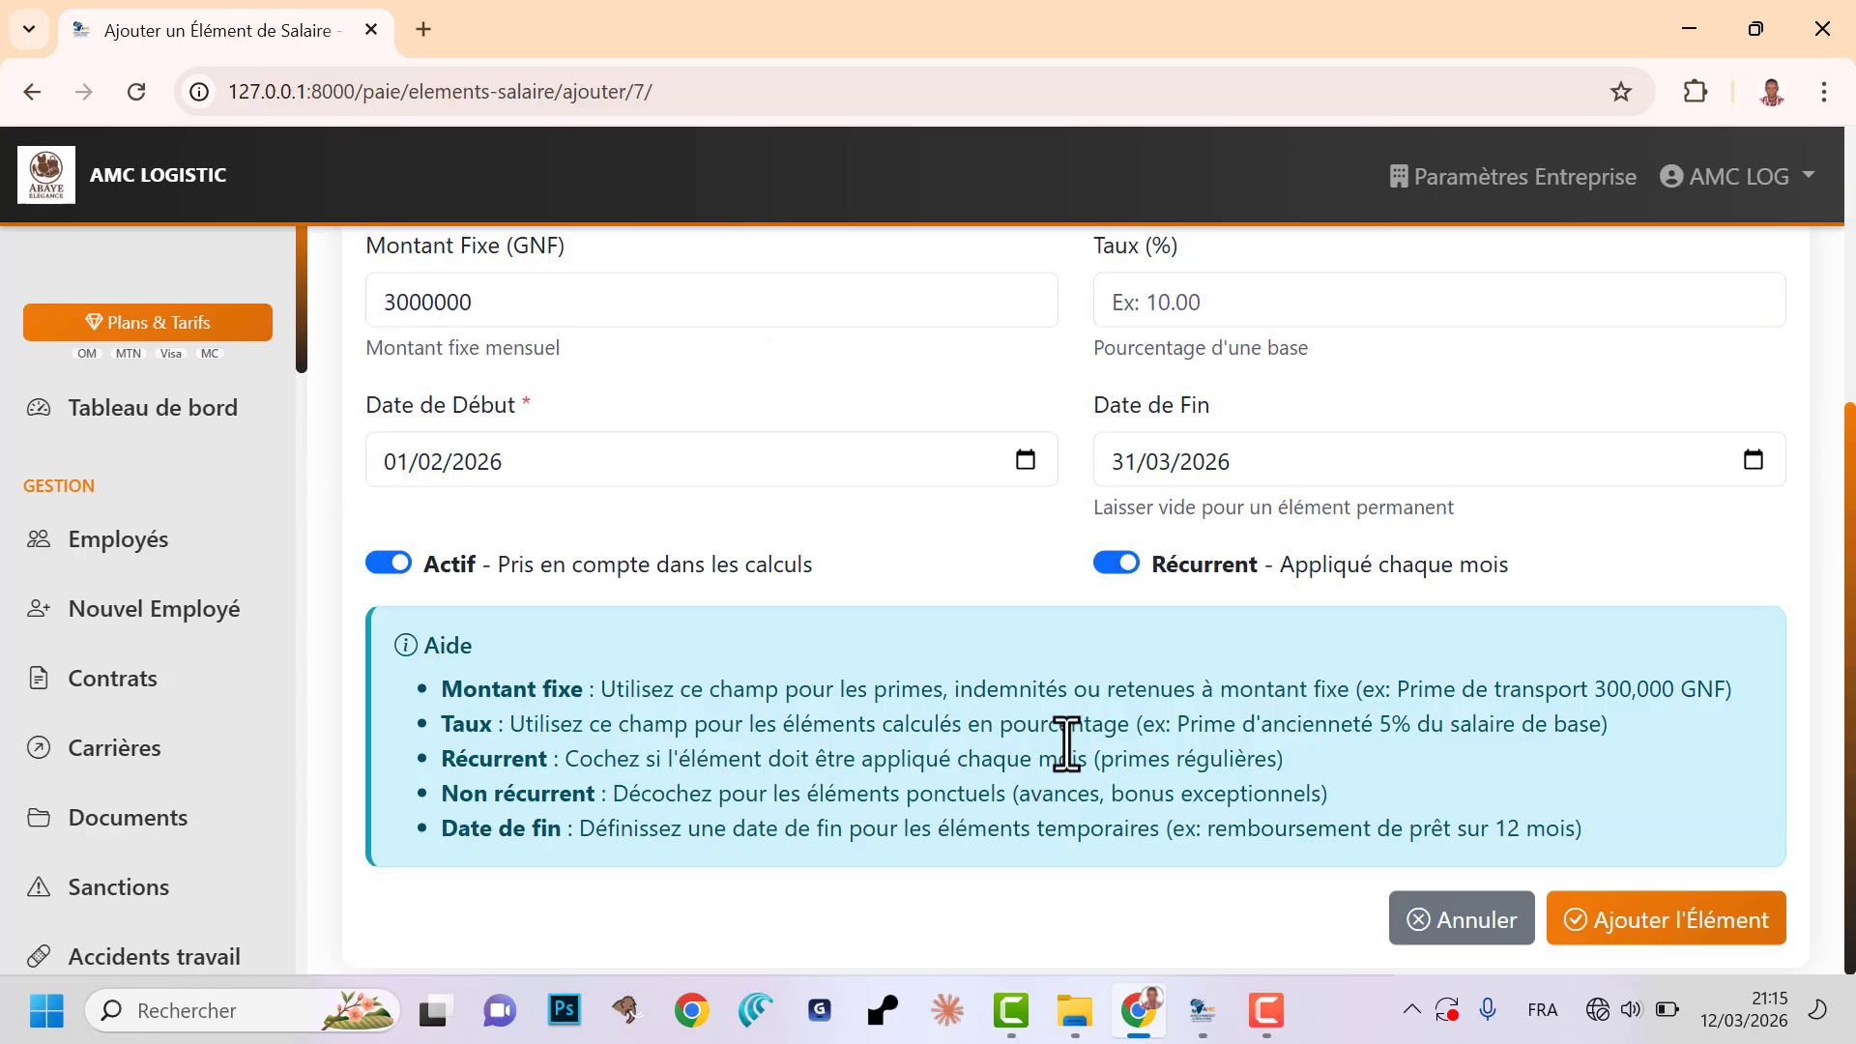
click(1753, 460)
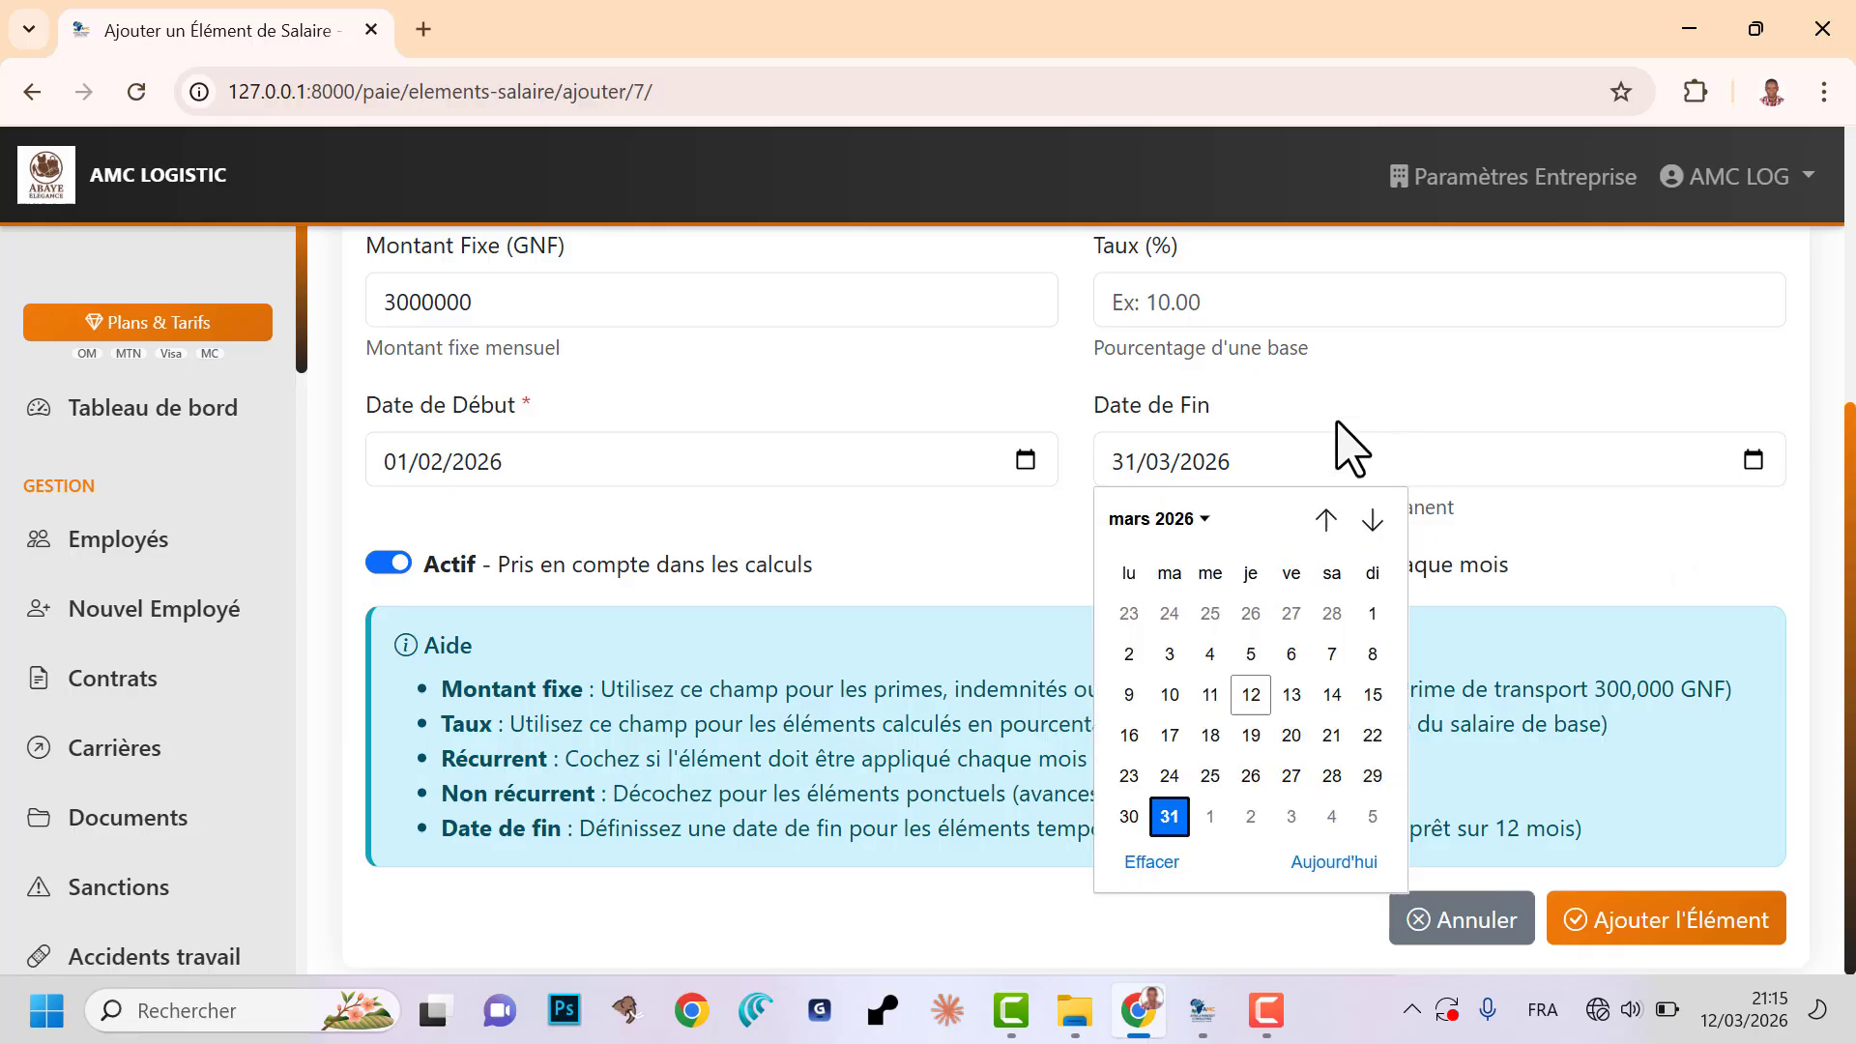
click(1199, 527)
click(1201, 619)
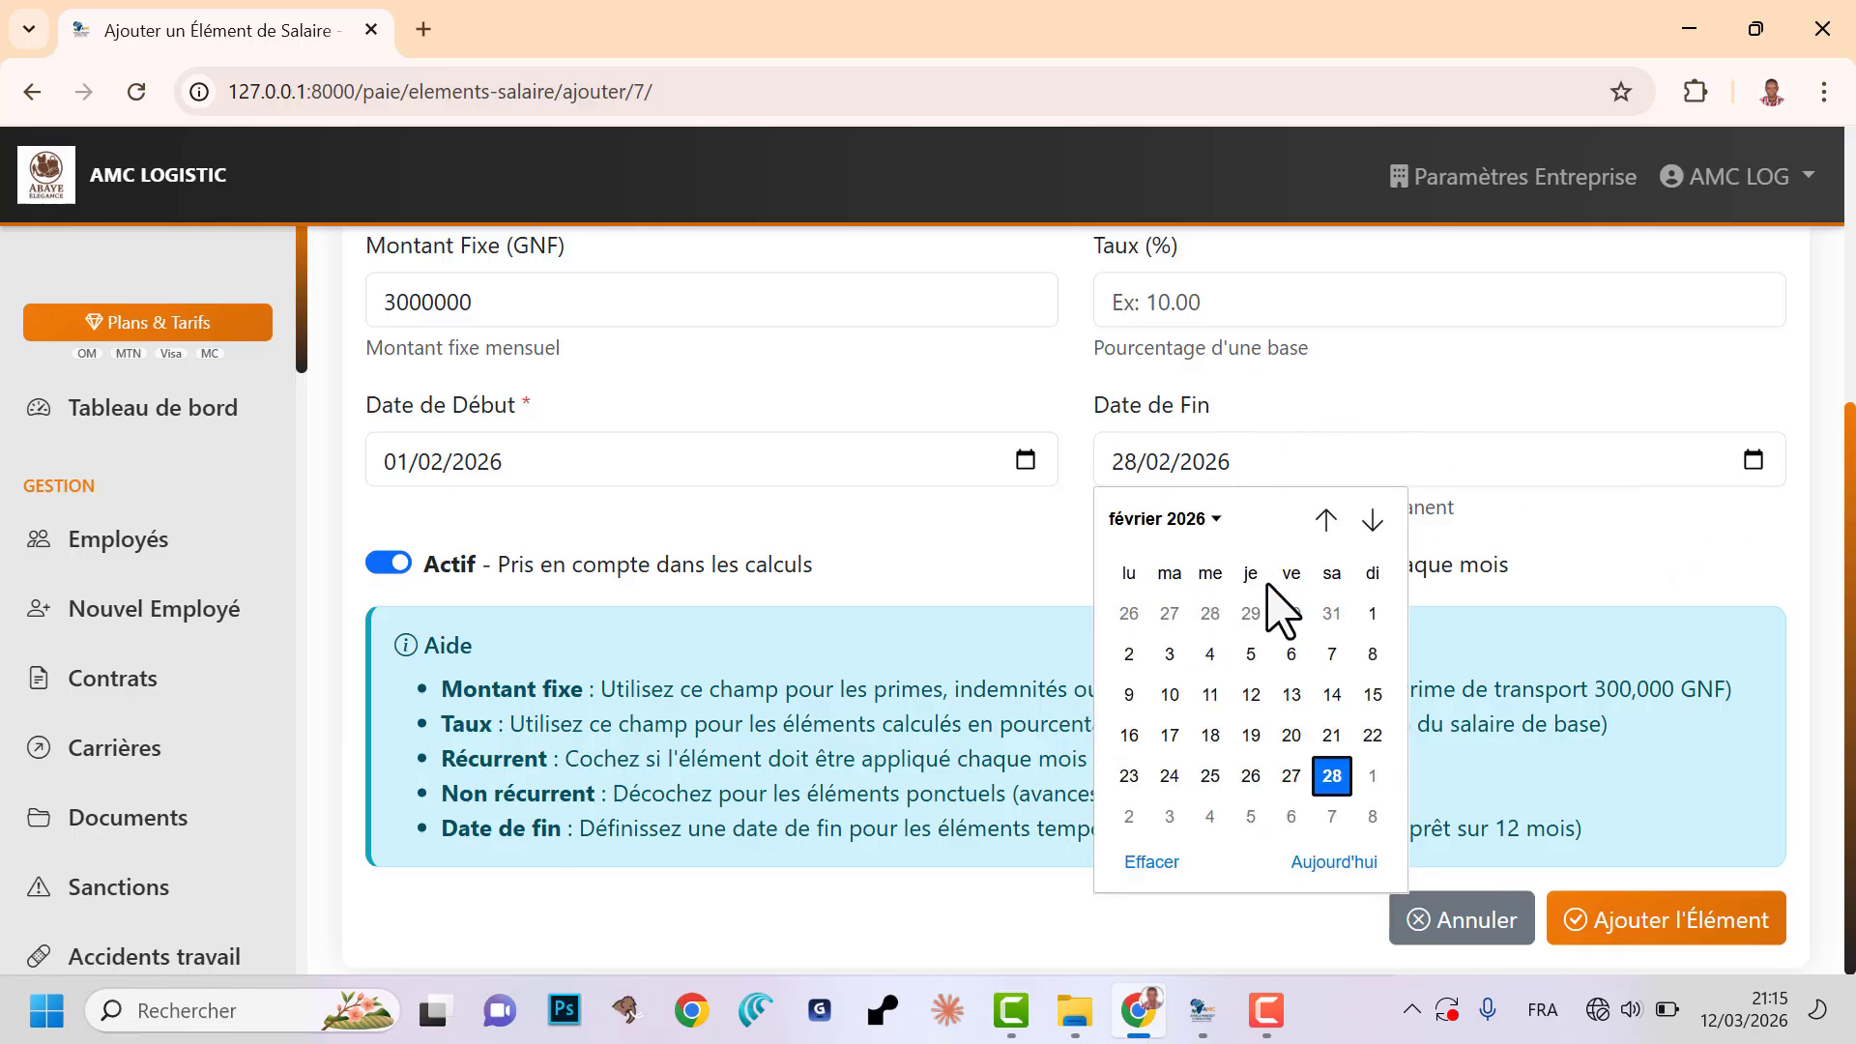
click(1322, 779)
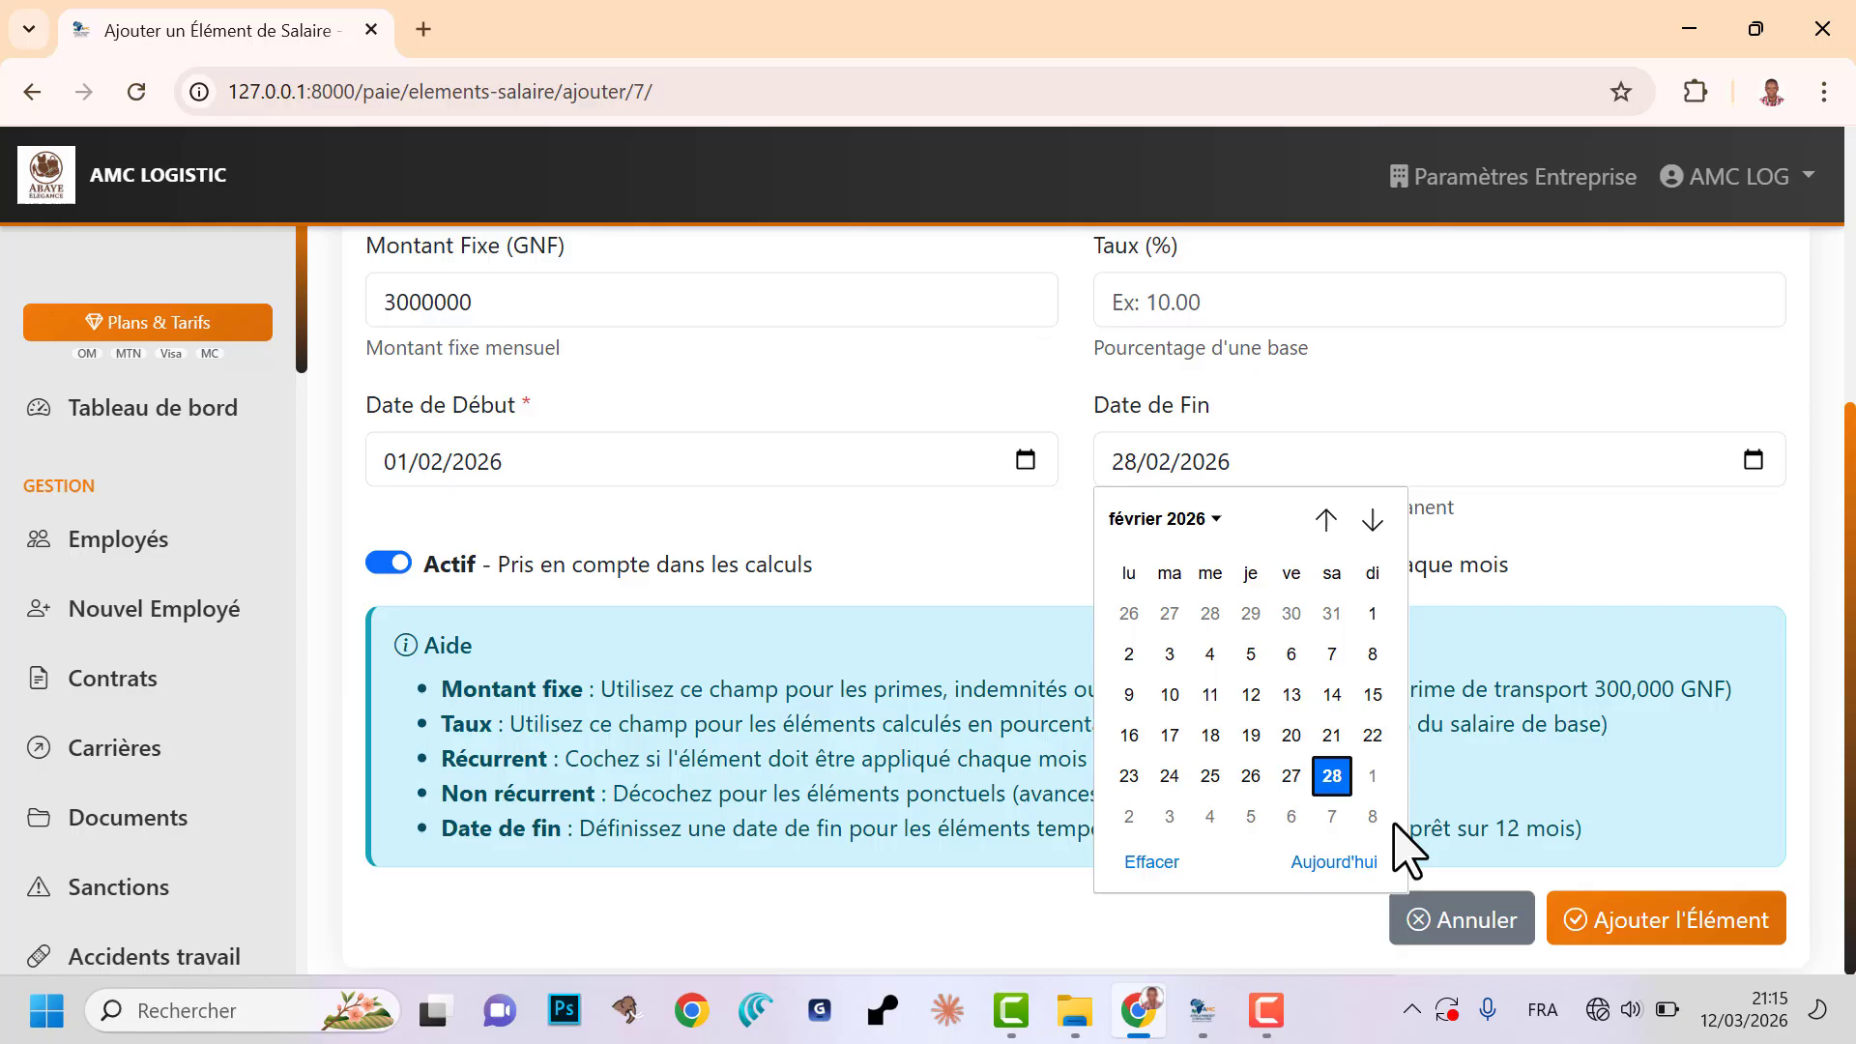
click(1586, 914)
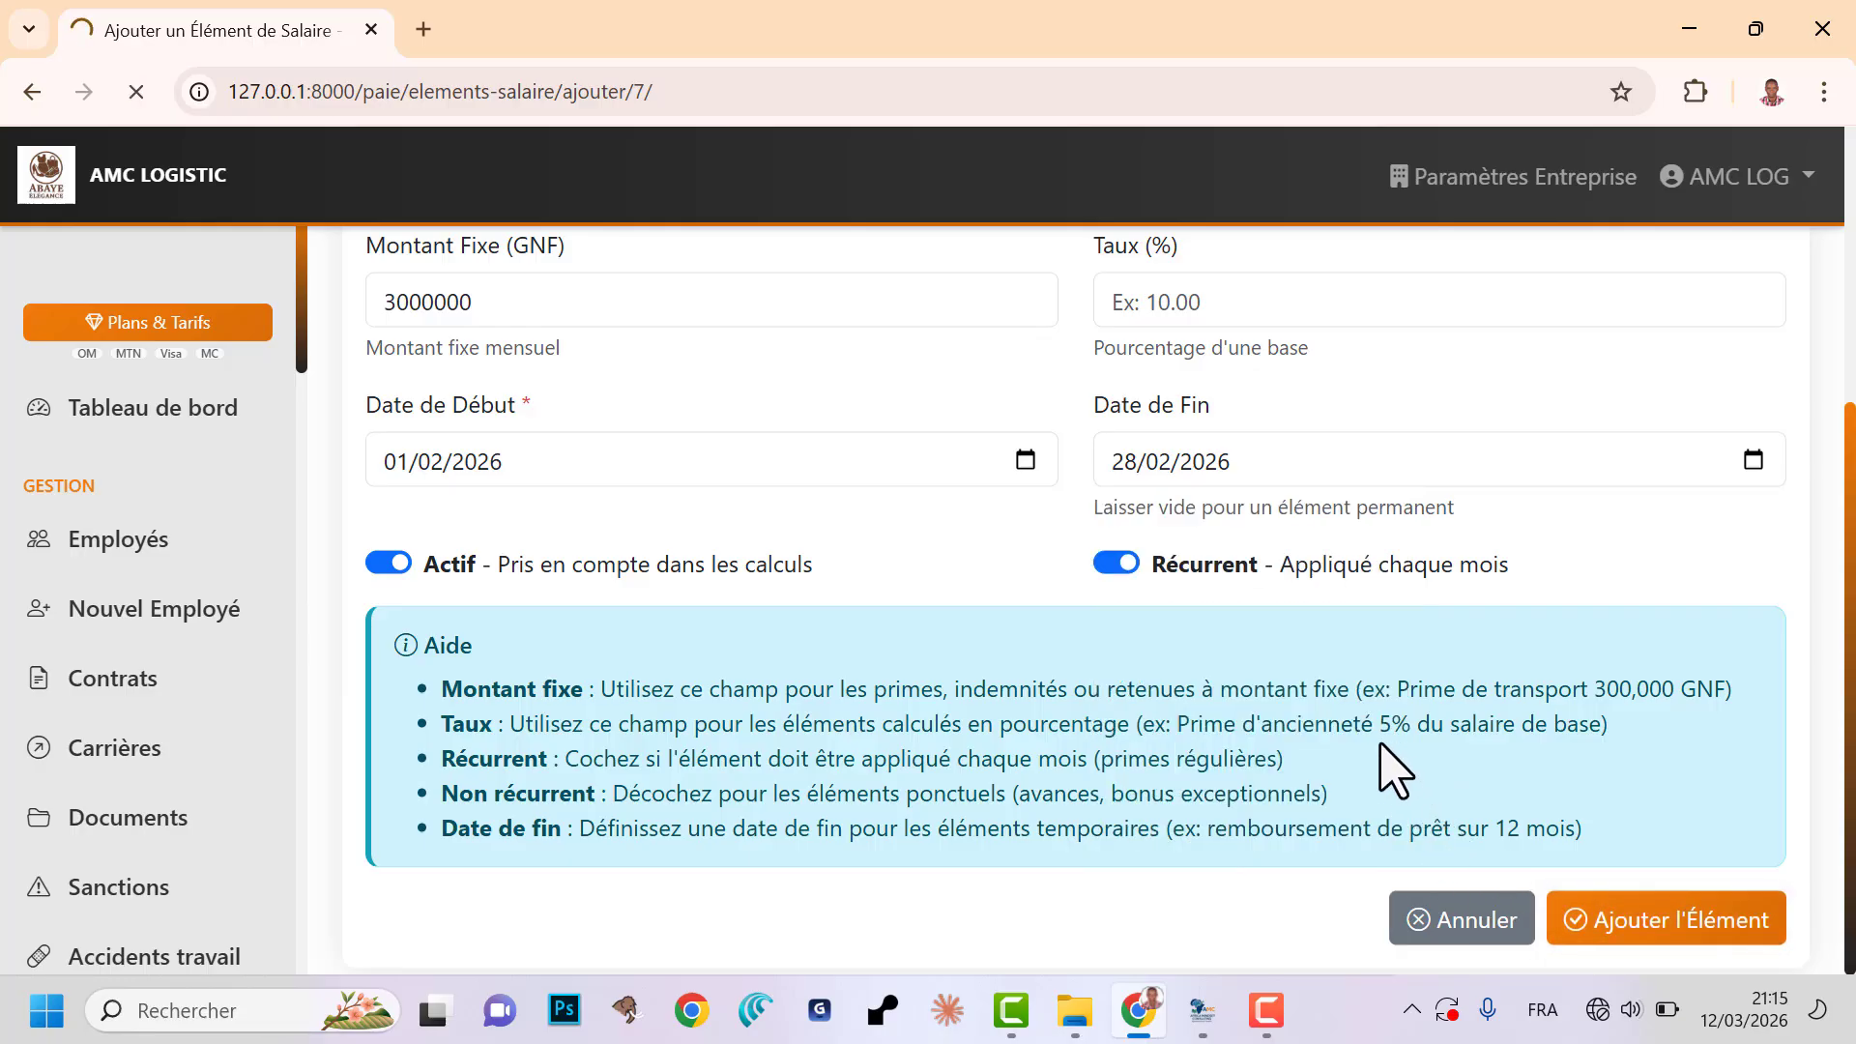
scroll(1296, 711, down, 5)
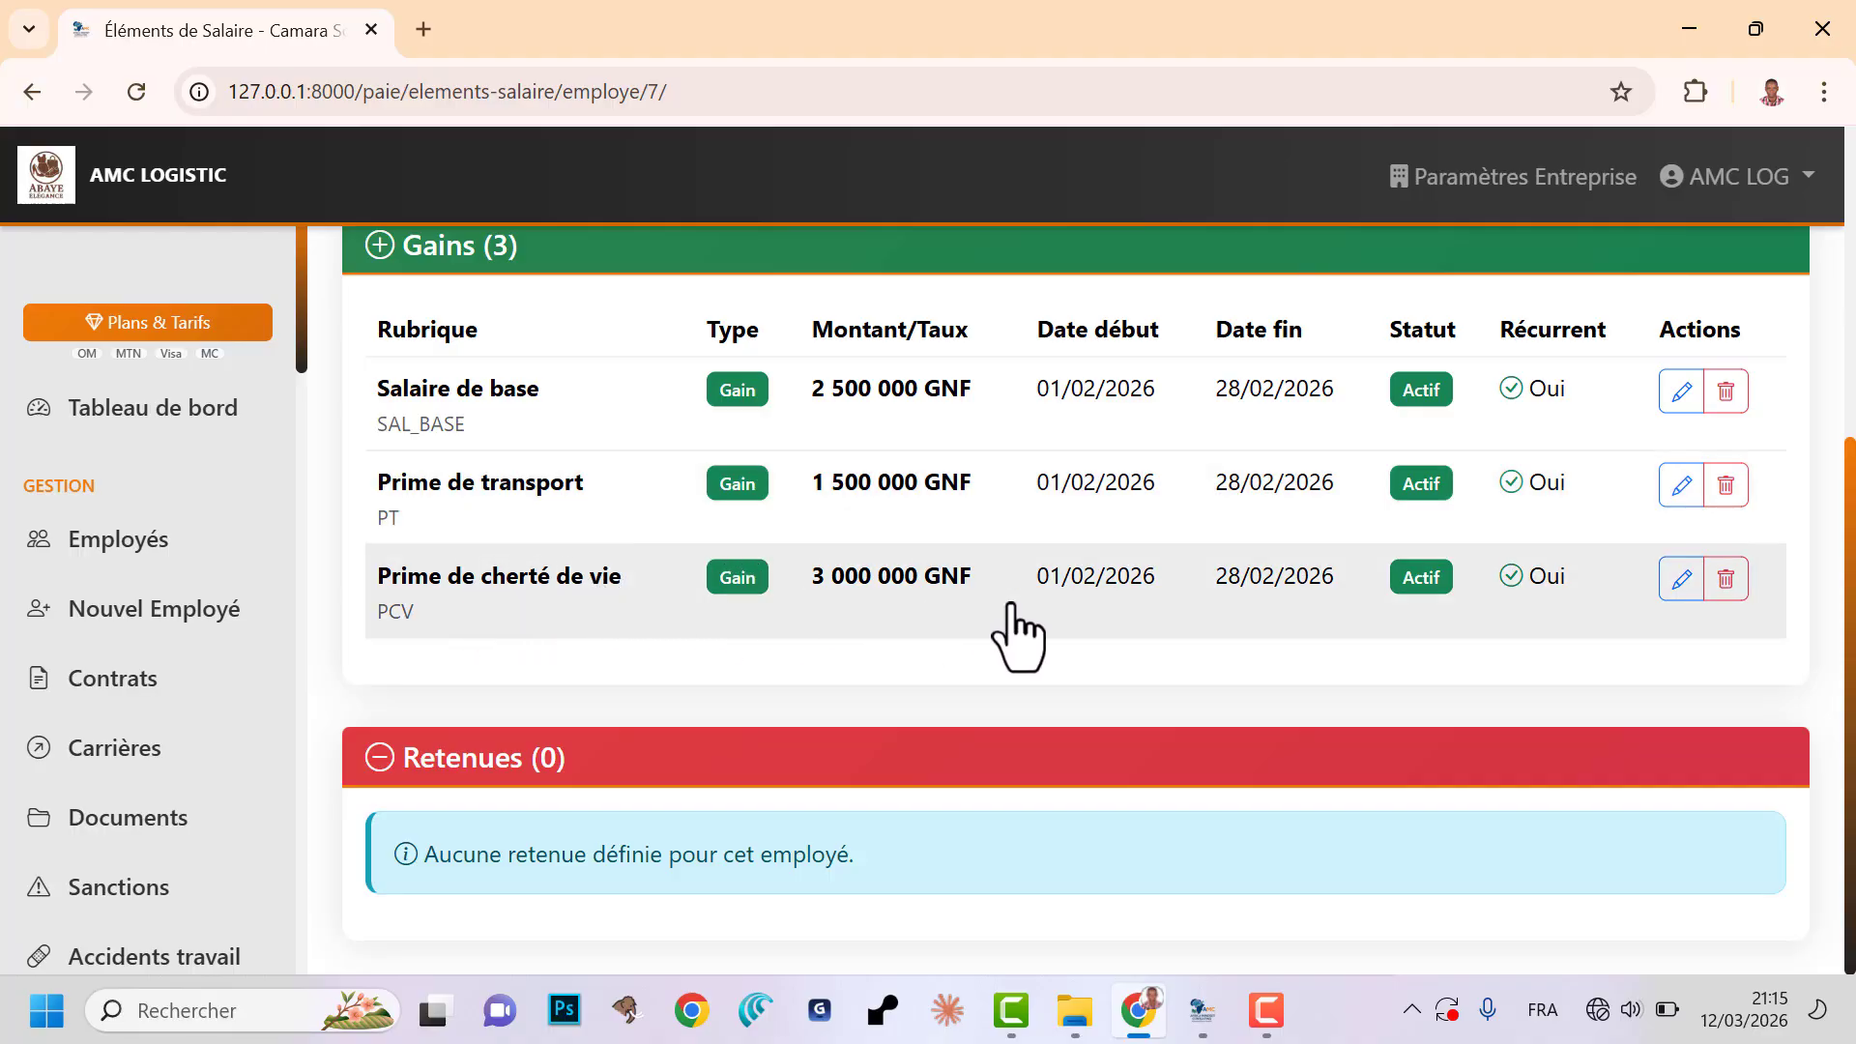
- Start a new salary element with the rubrique Prime de logement (PL) and Montant Fixe 500000 GNF
scroll(1084, 590, up, 1)
scroll(1092, 618, up, 5)
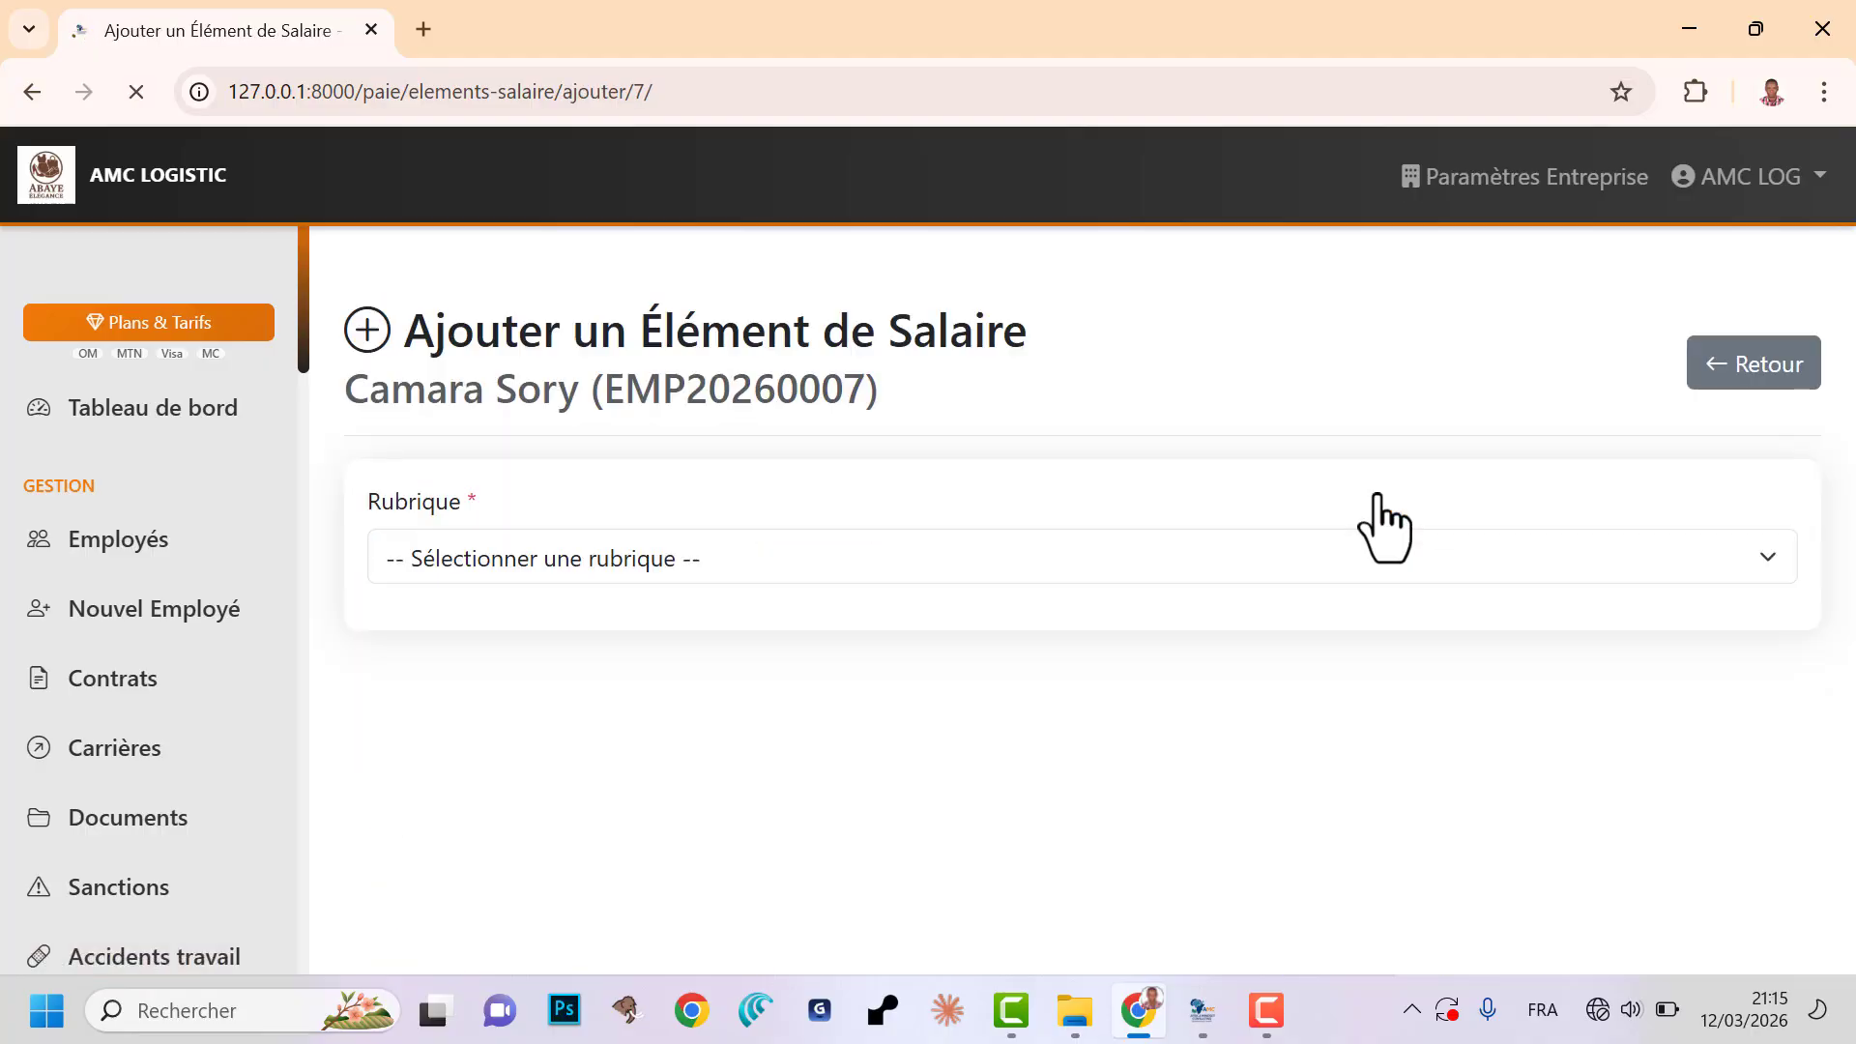
click(885, 549)
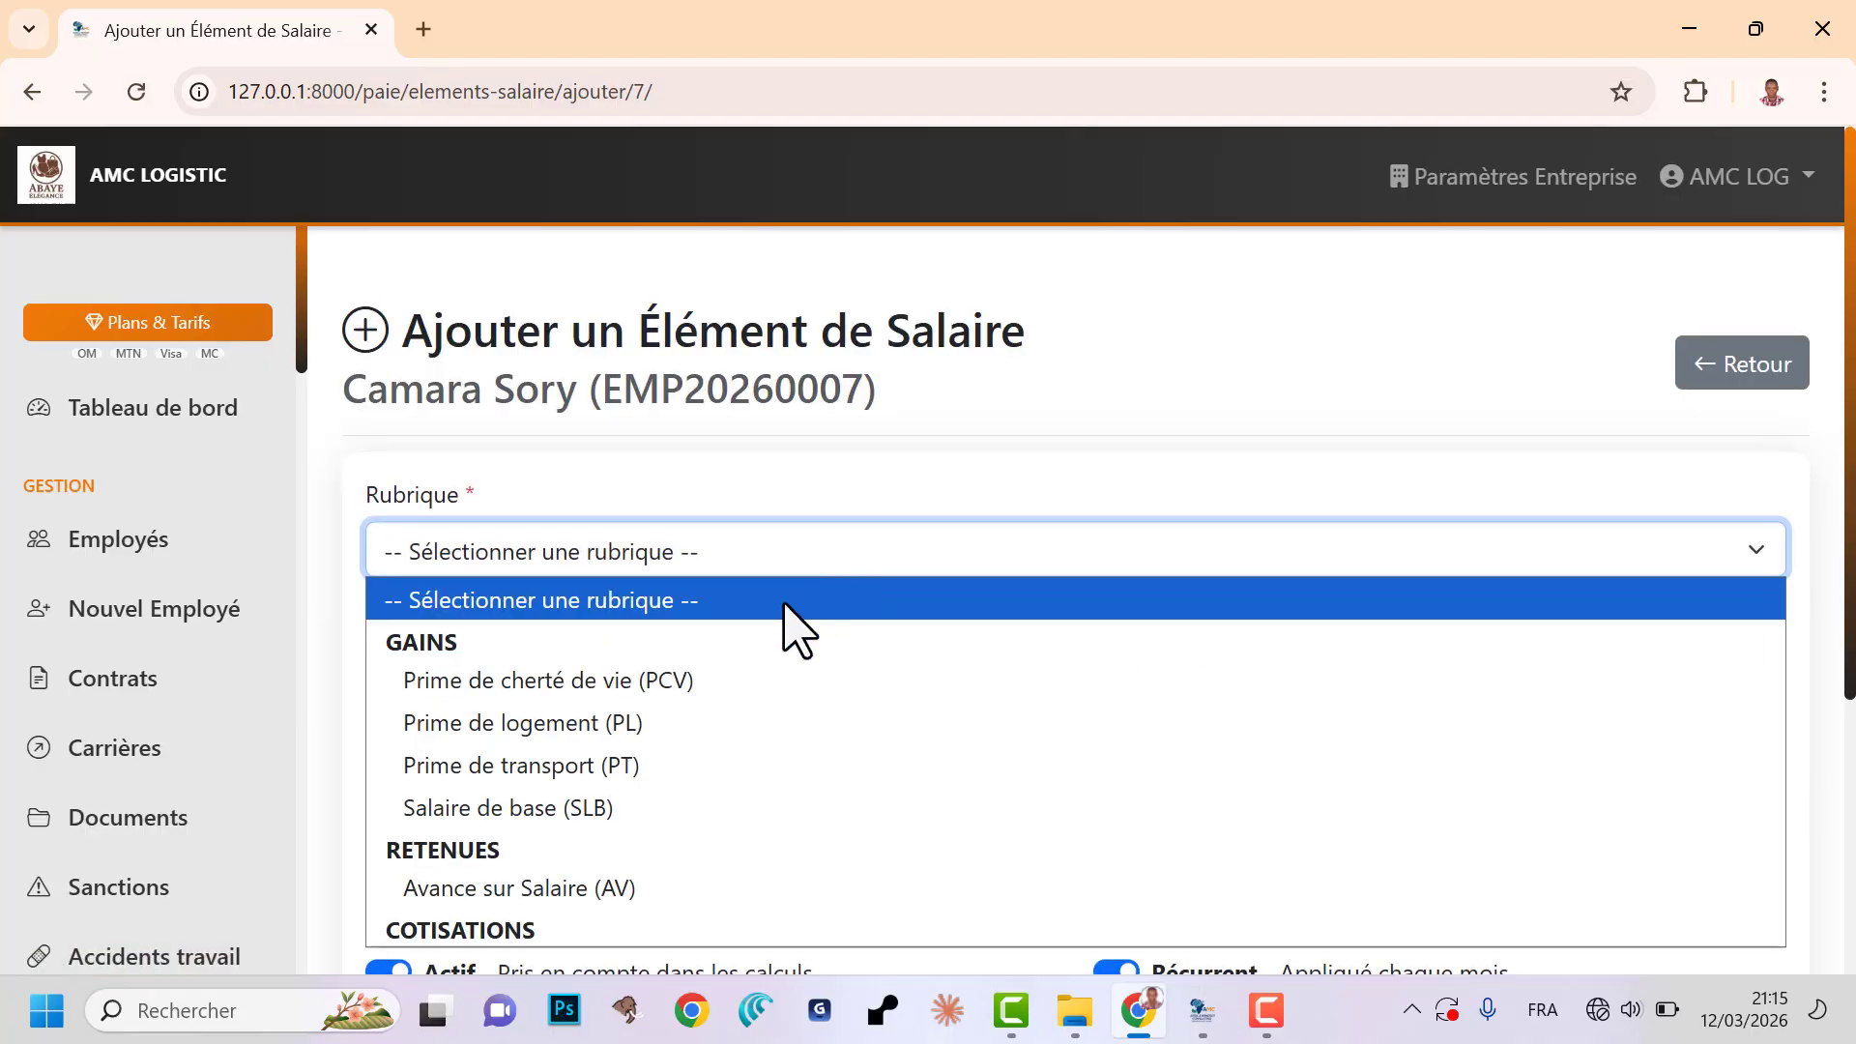
click(434, 725)
click(569, 705)
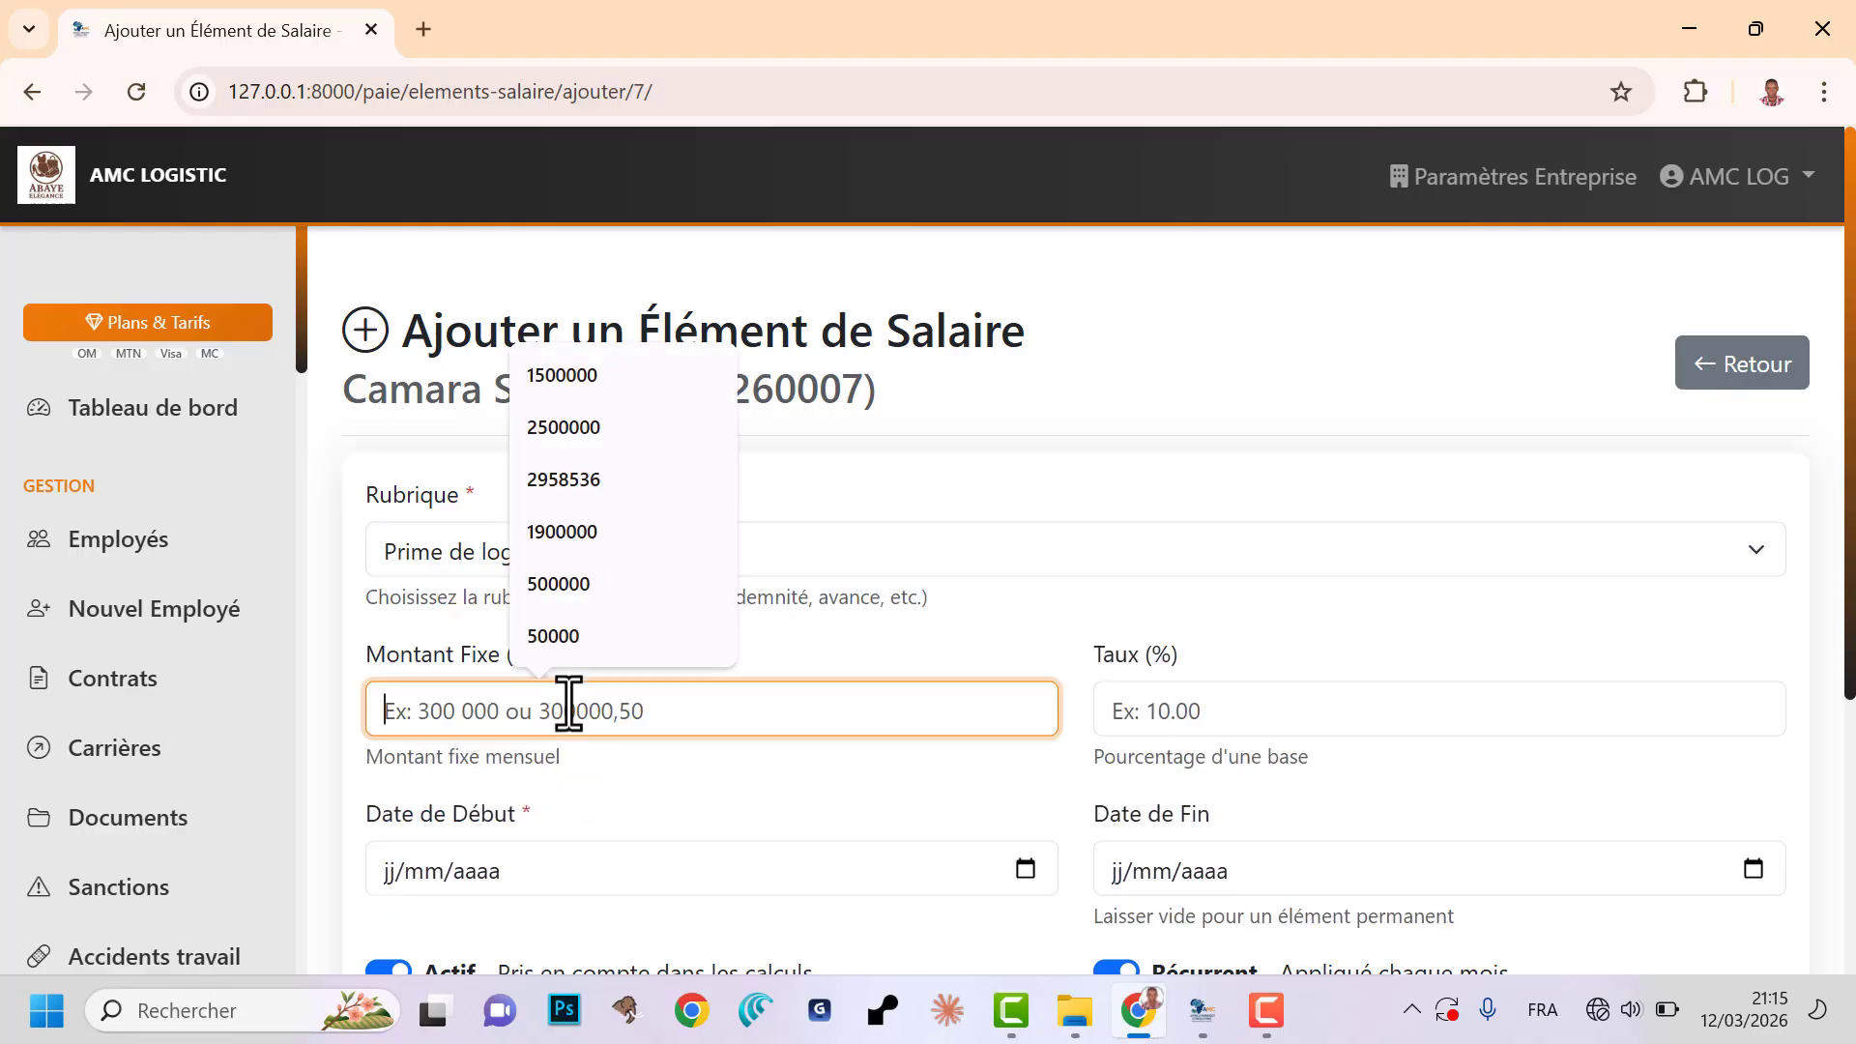
click(574, 591)
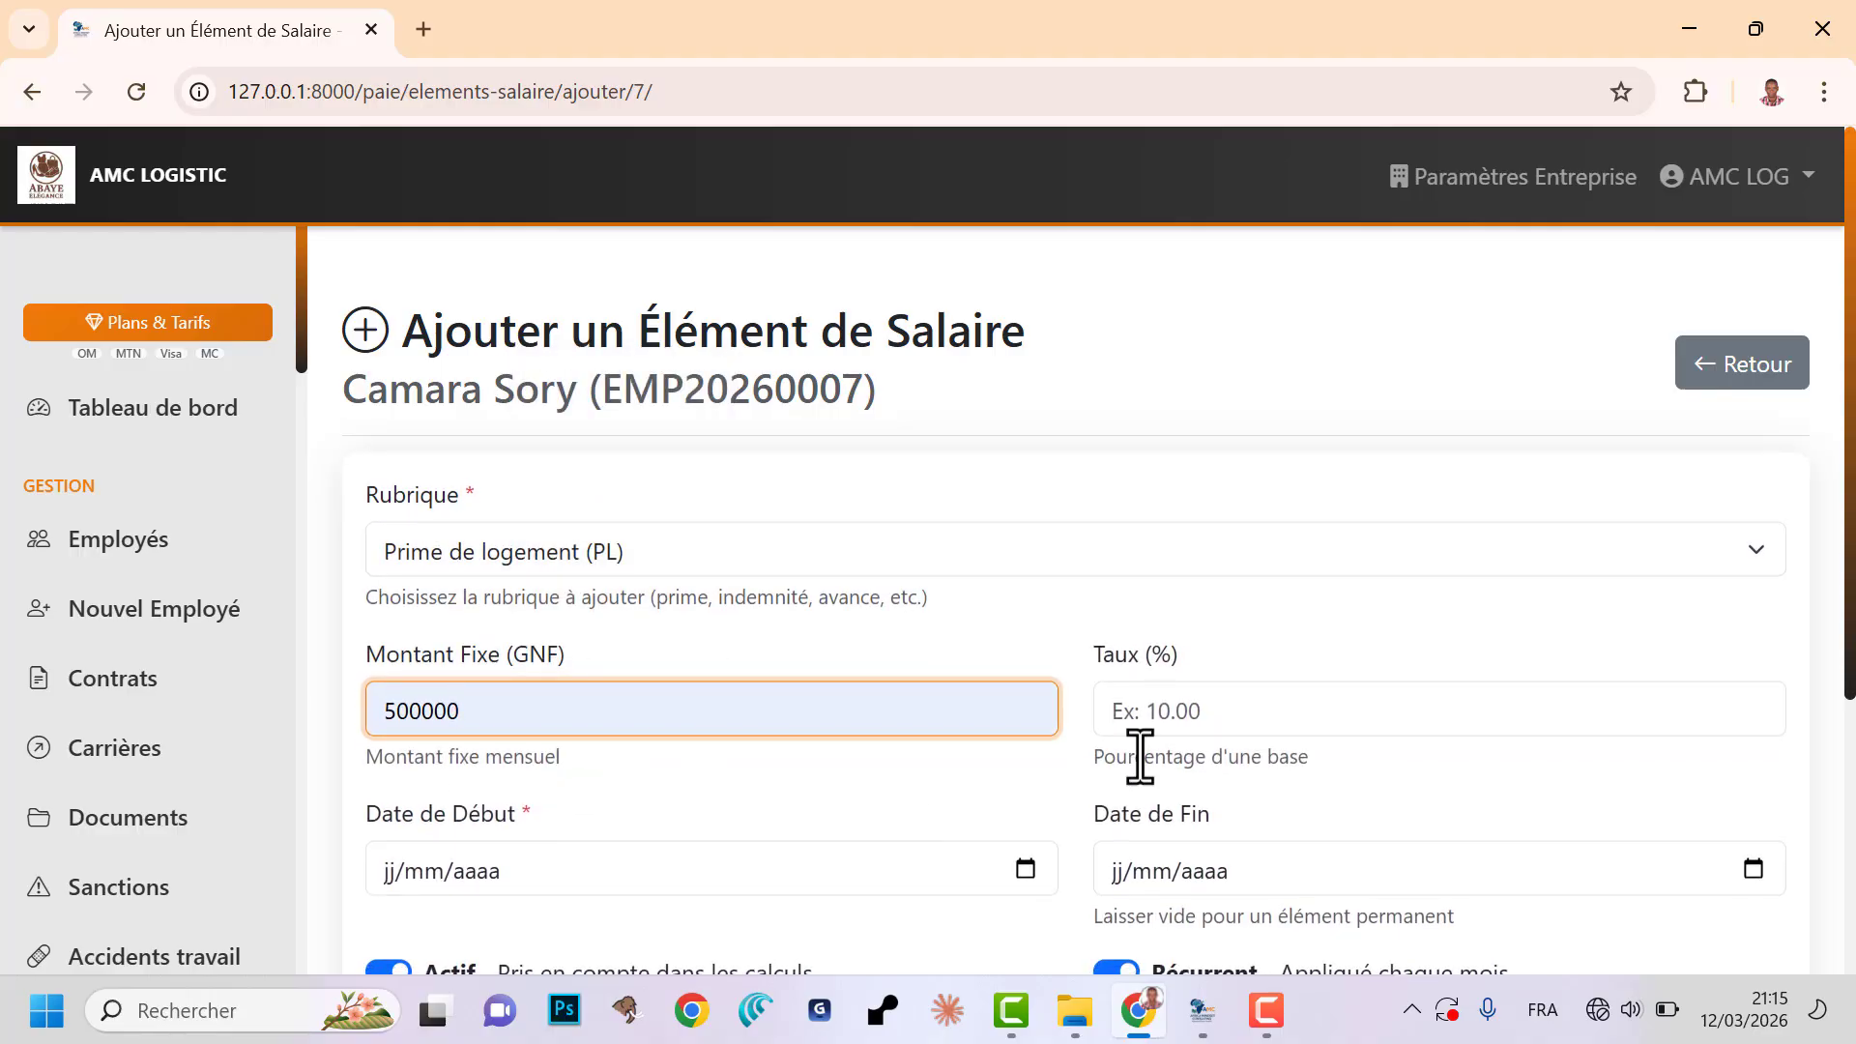
- Set the Date de Début of the Prime de logement element to 01/02/2026
scroll(1158, 754, down, 4)
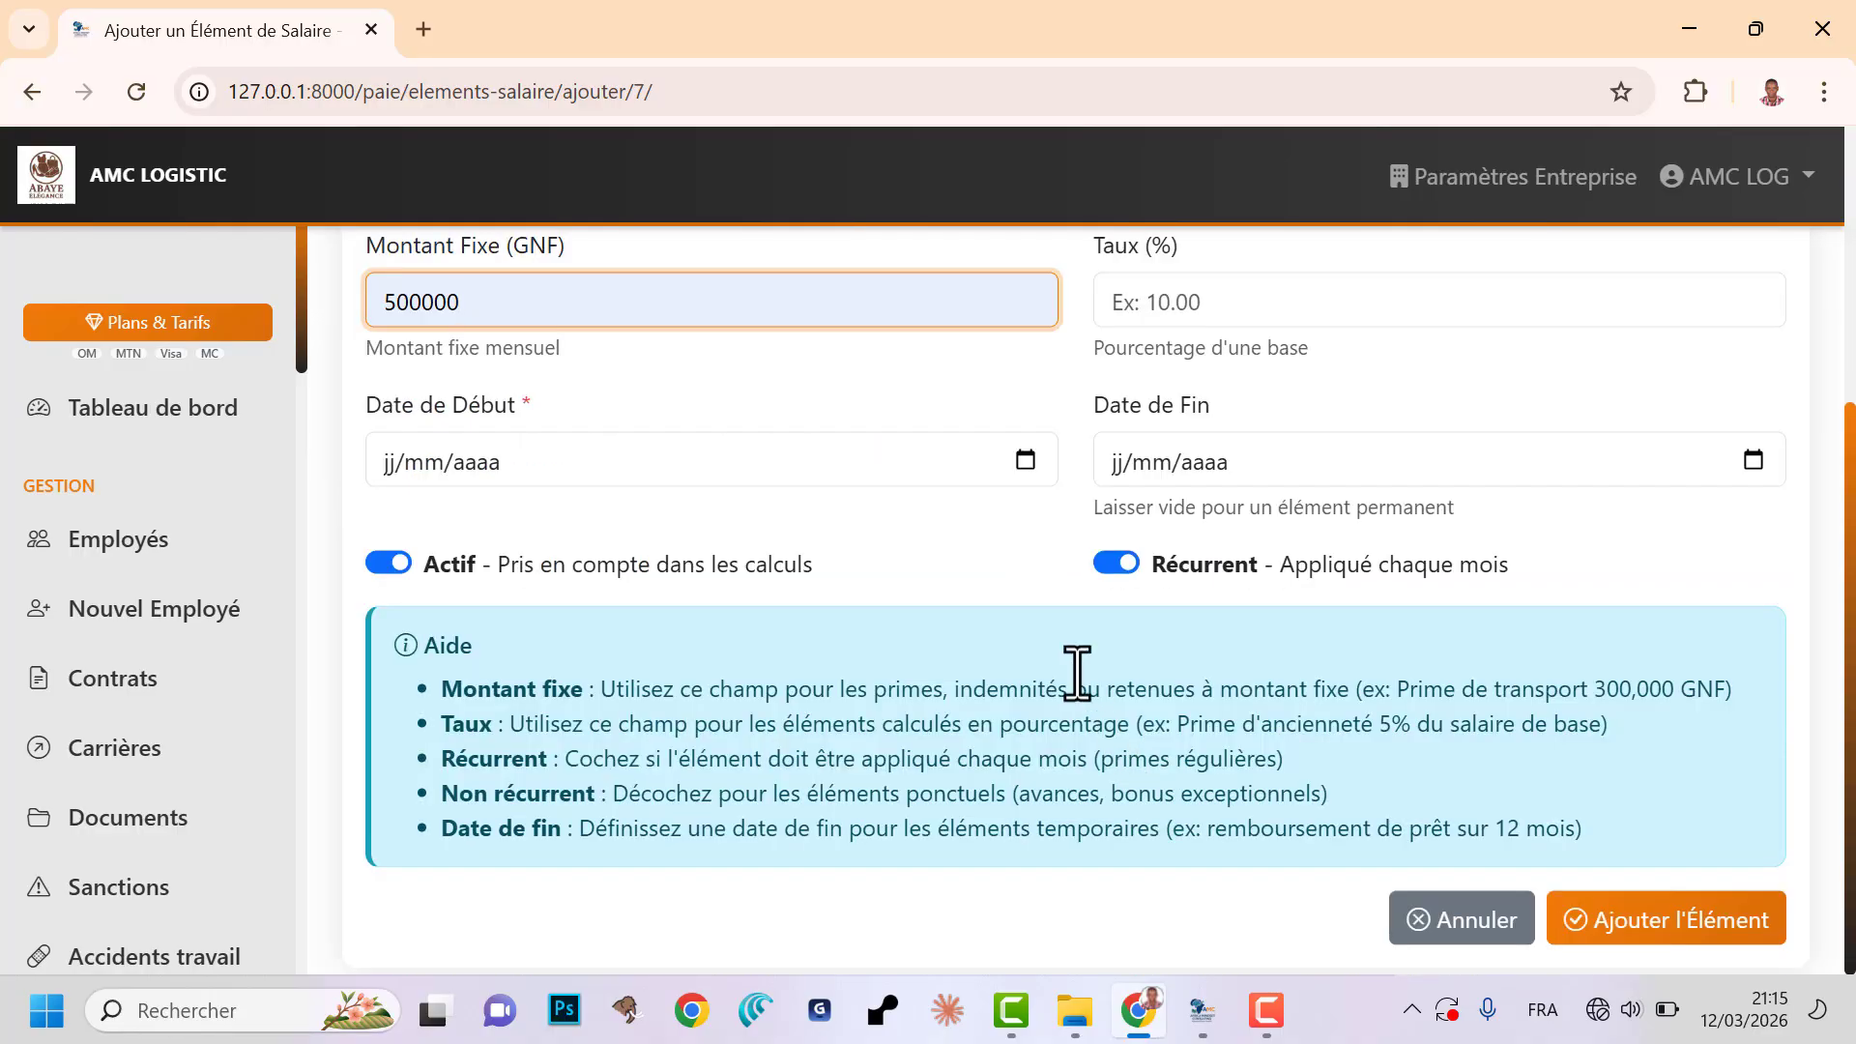
click(1026, 461)
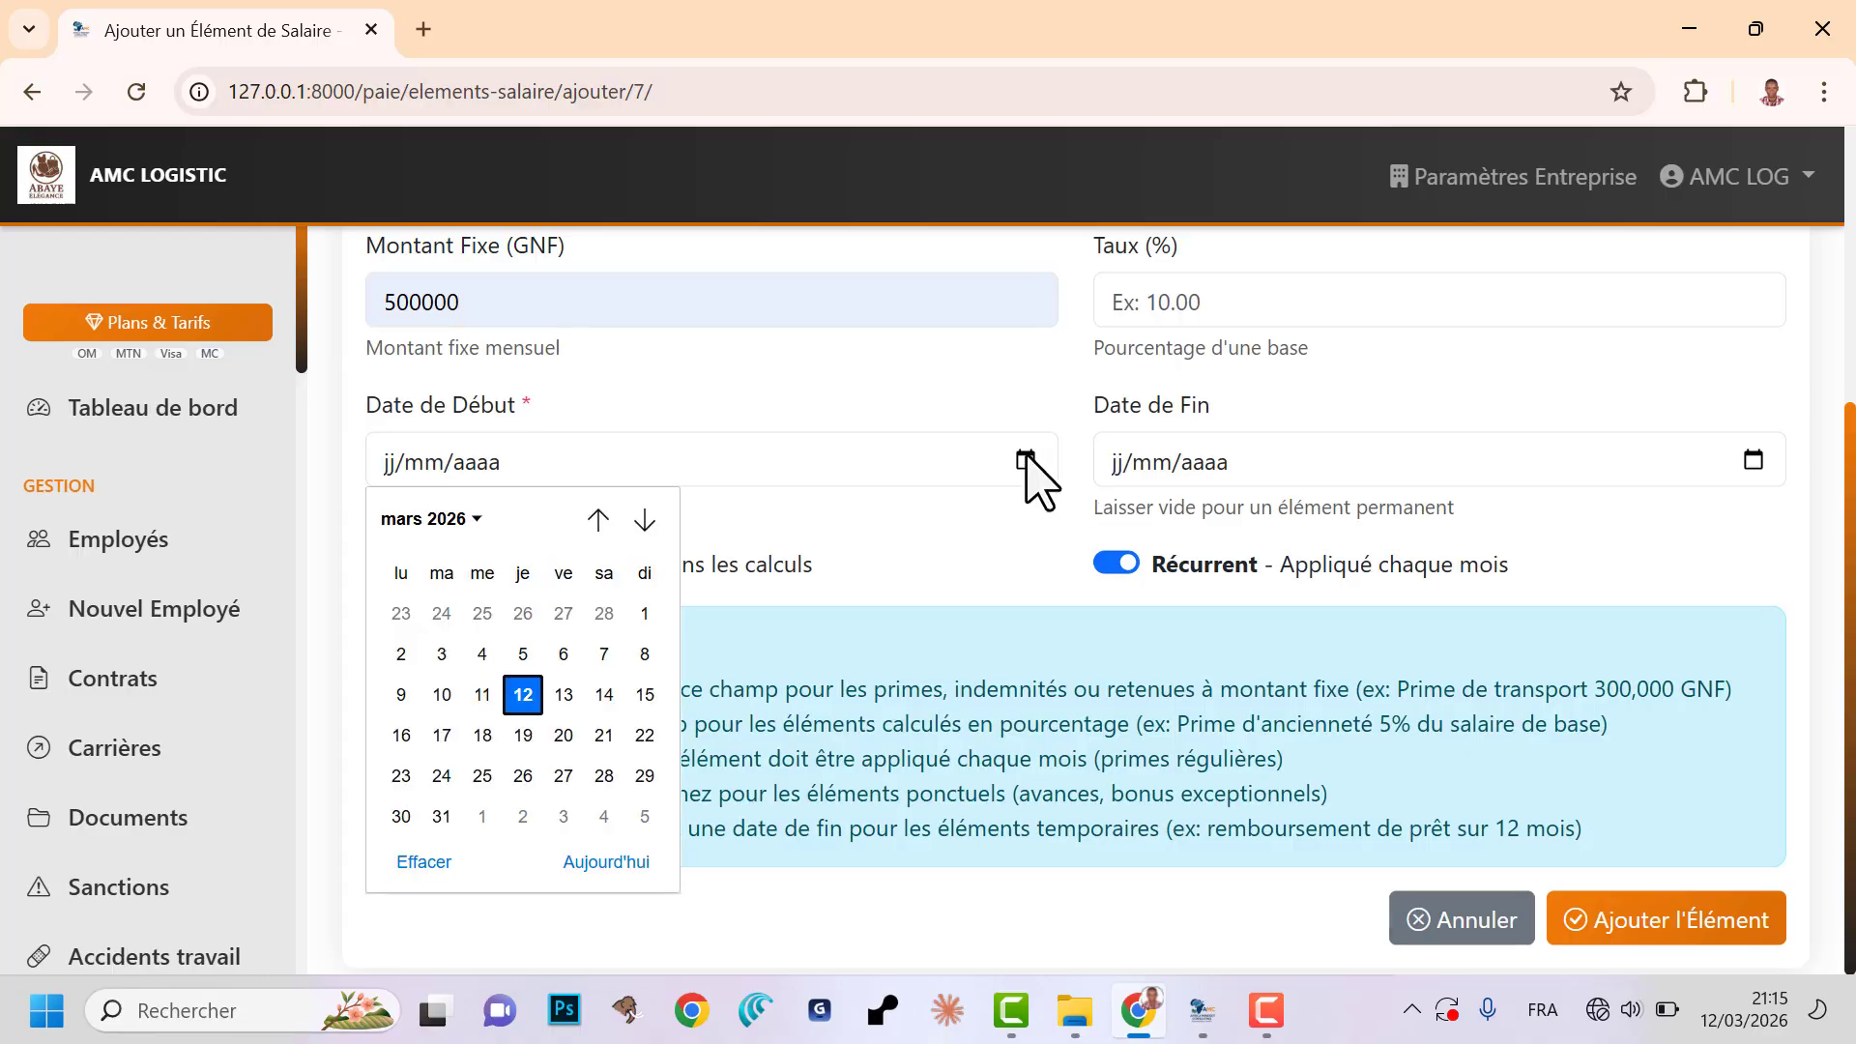
click(481, 527)
click(482, 611)
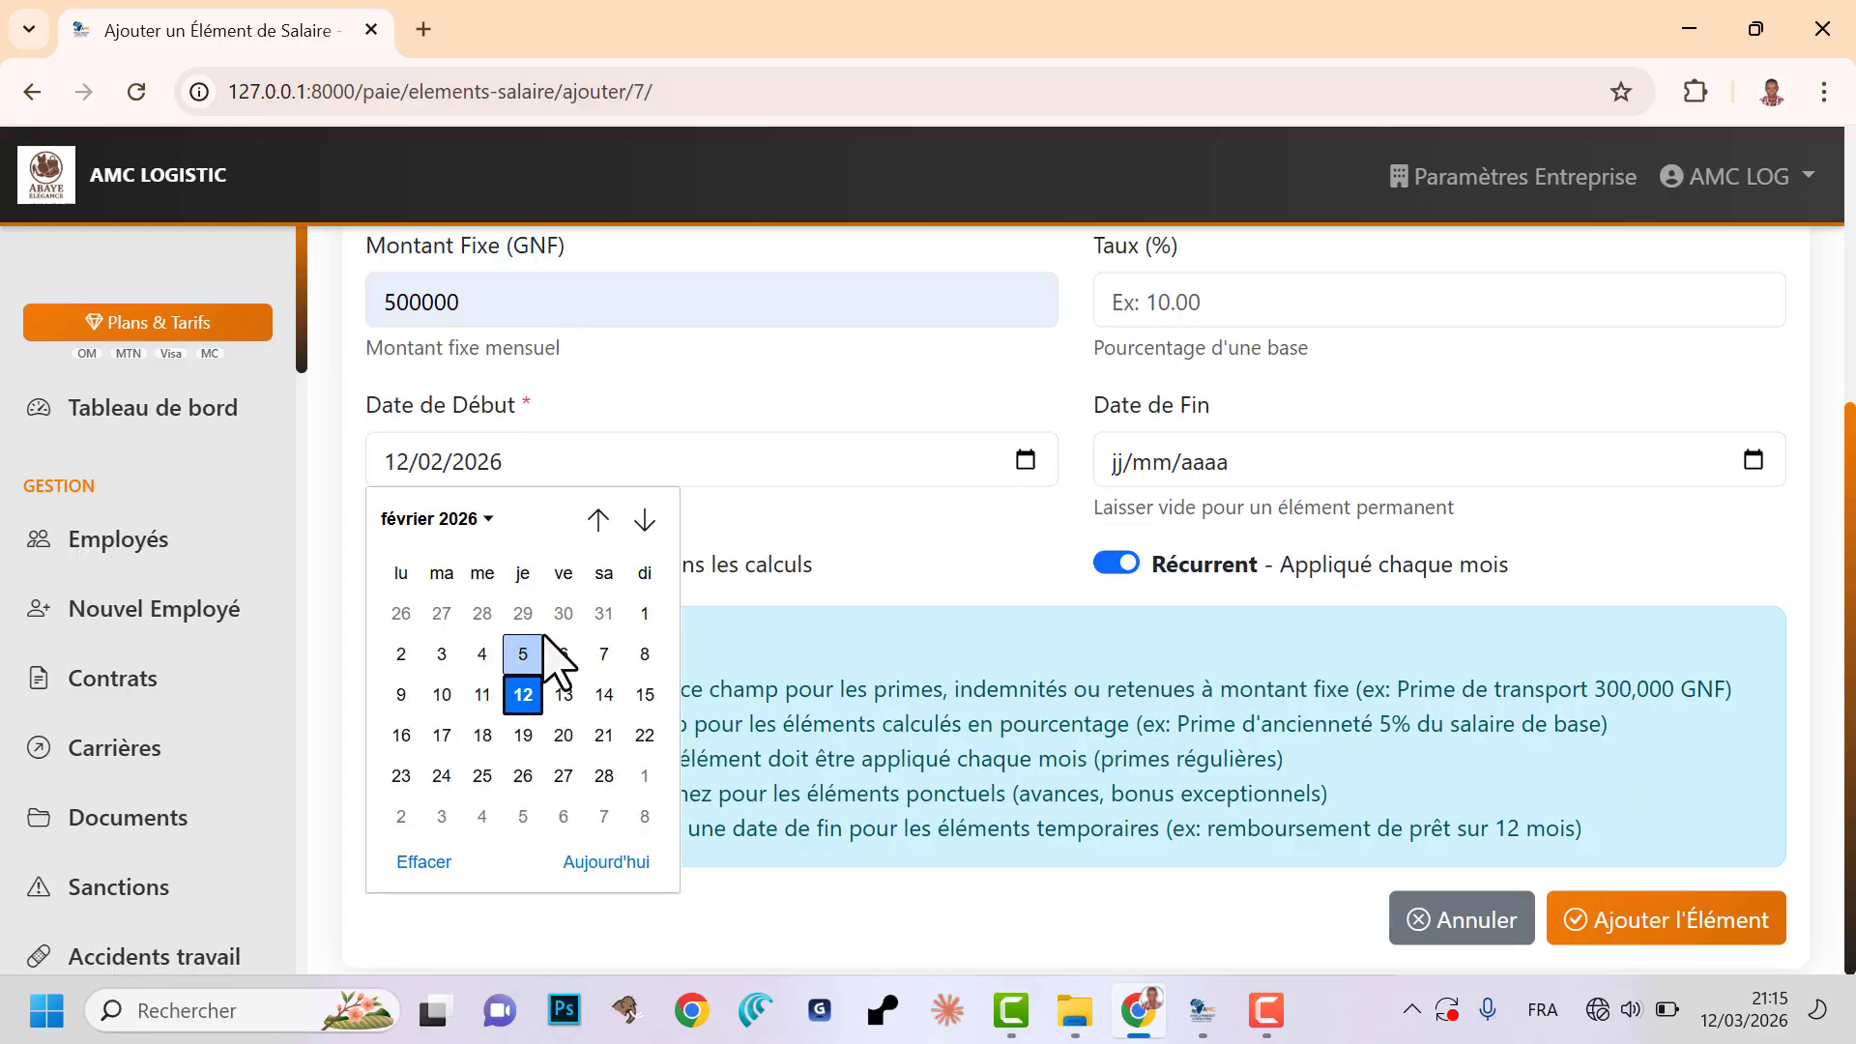
click(646, 615)
- Set the housing element's Date de Fin to 28/02/2026 and add the element to the employee's salary
click(1752, 462)
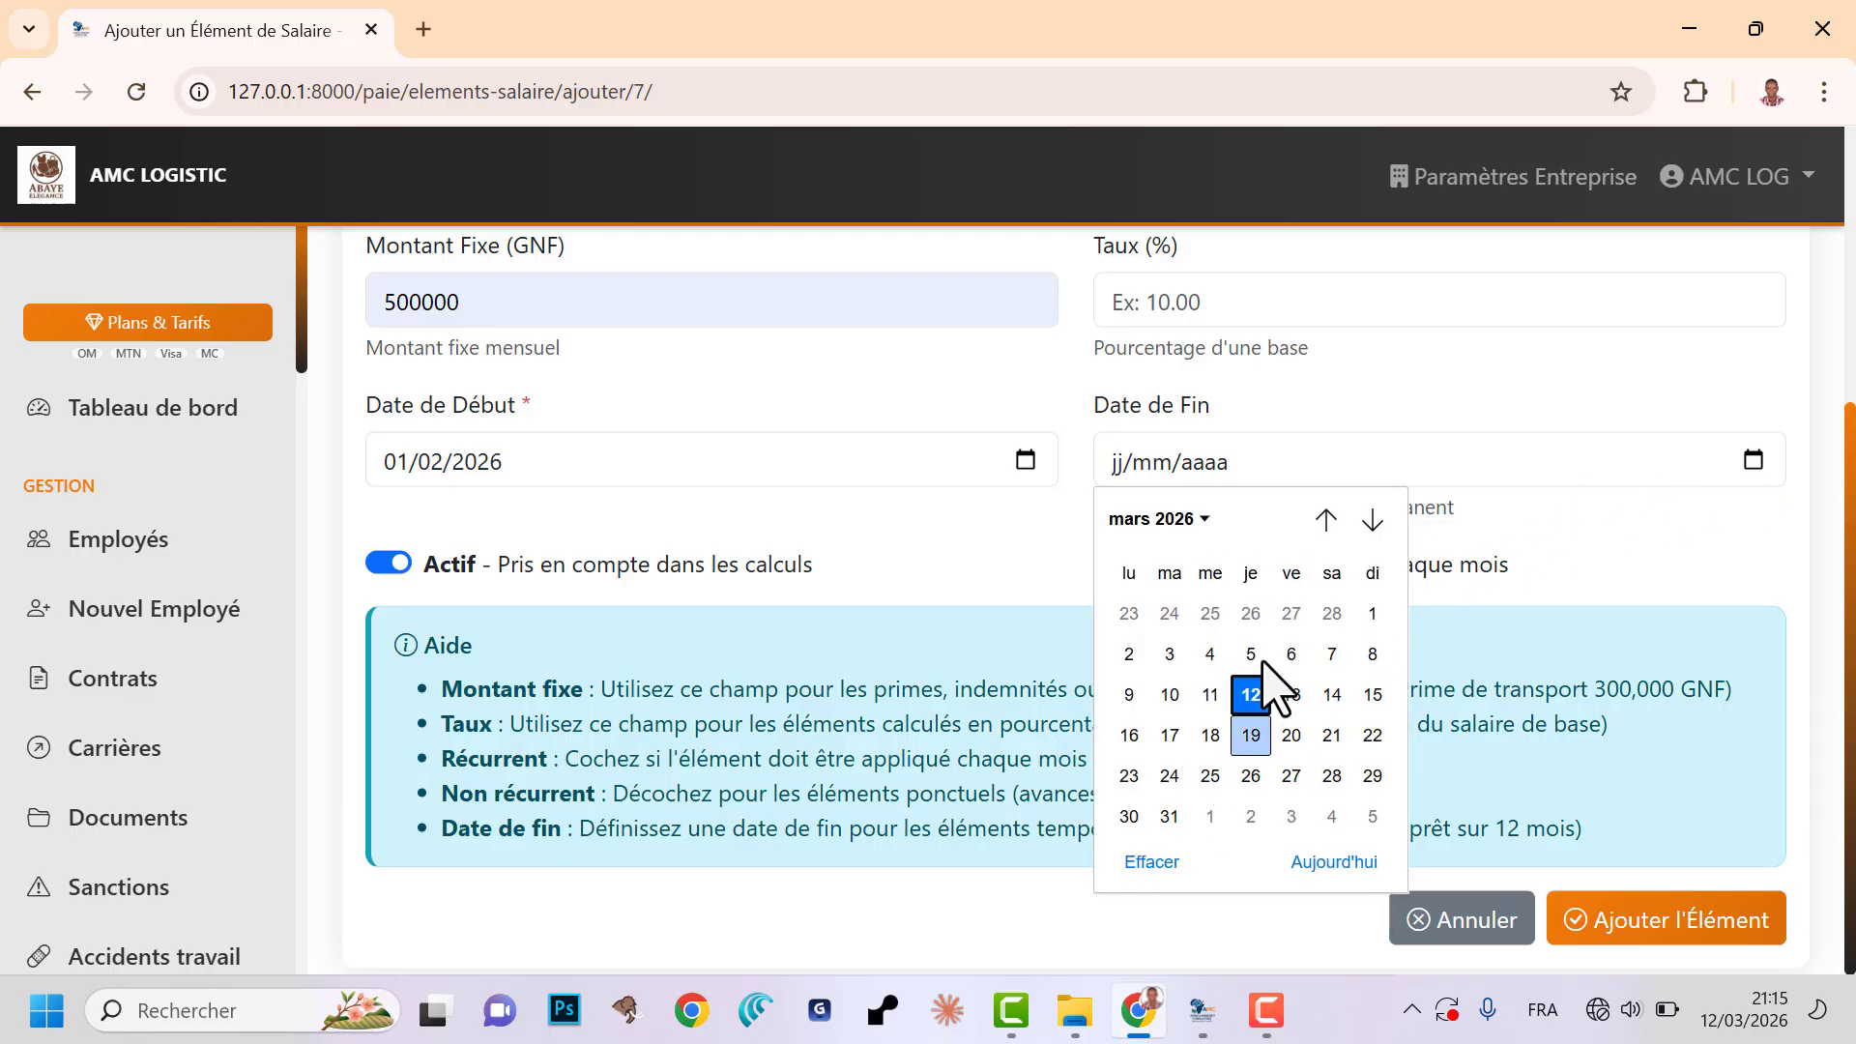
click(1198, 522)
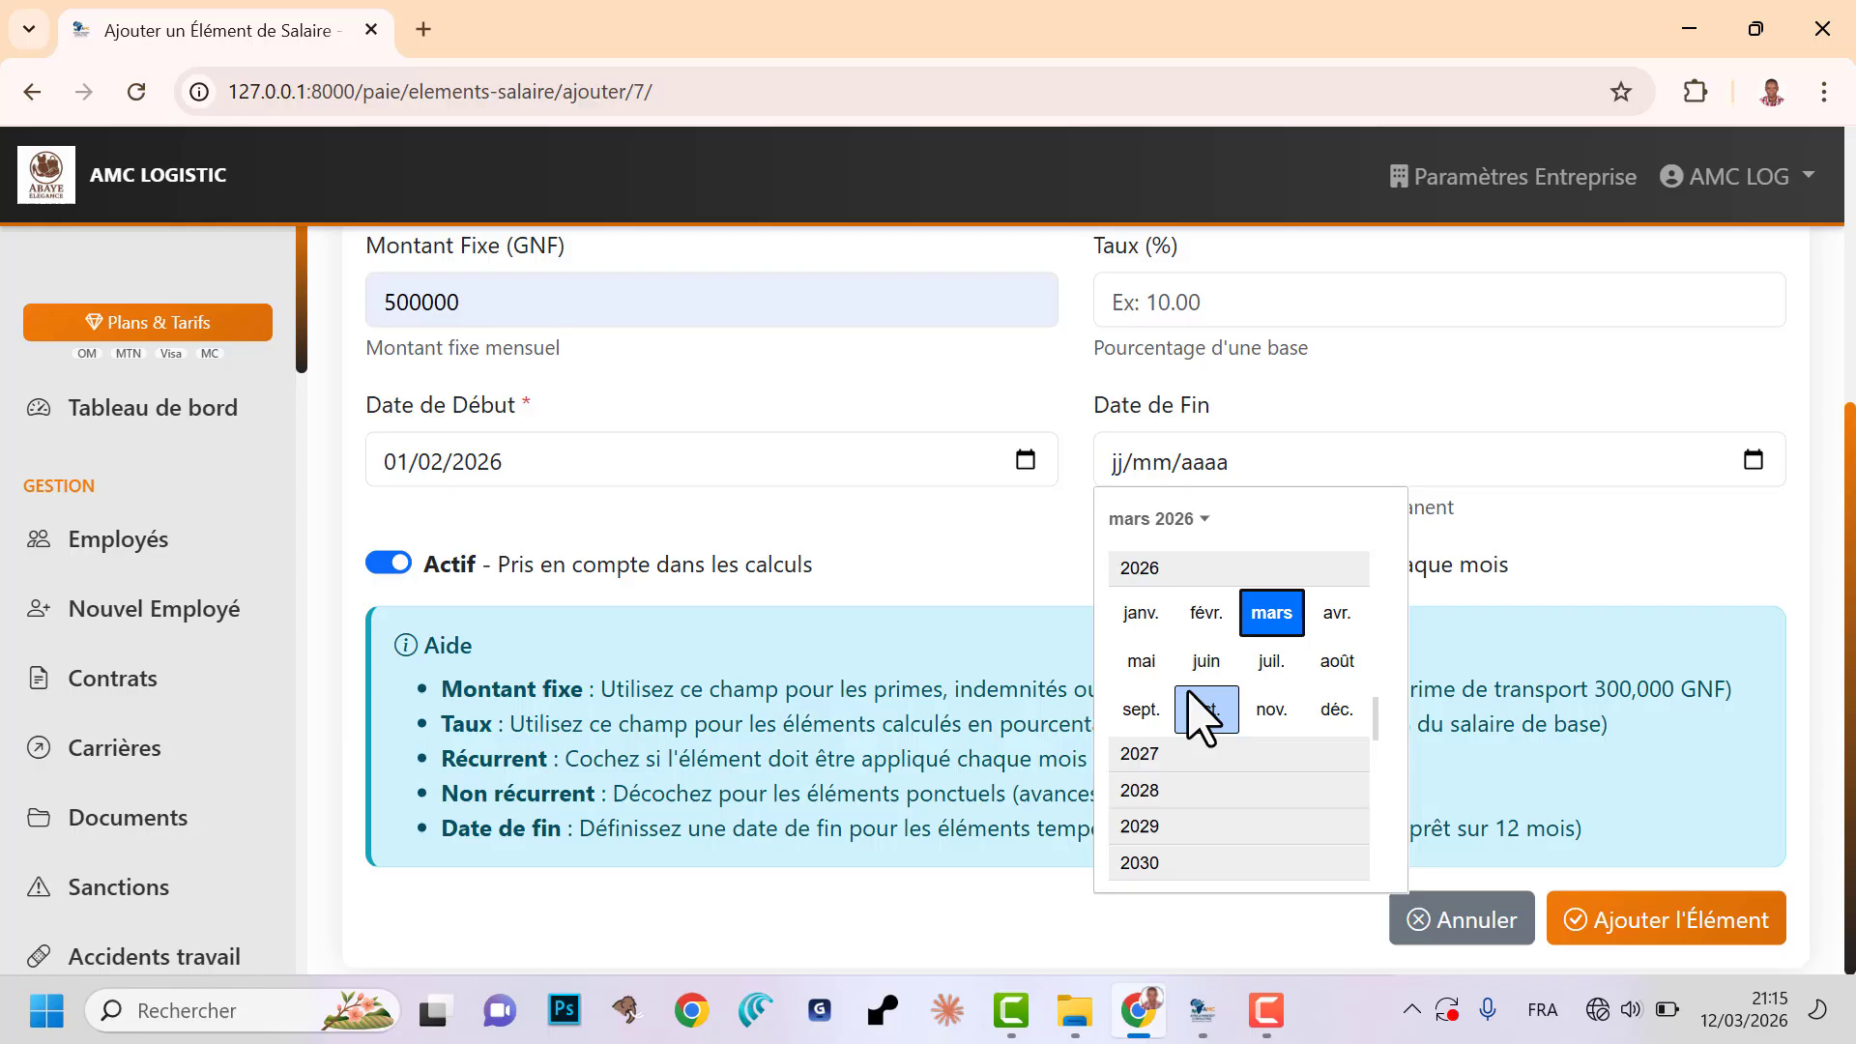
click(1206, 612)
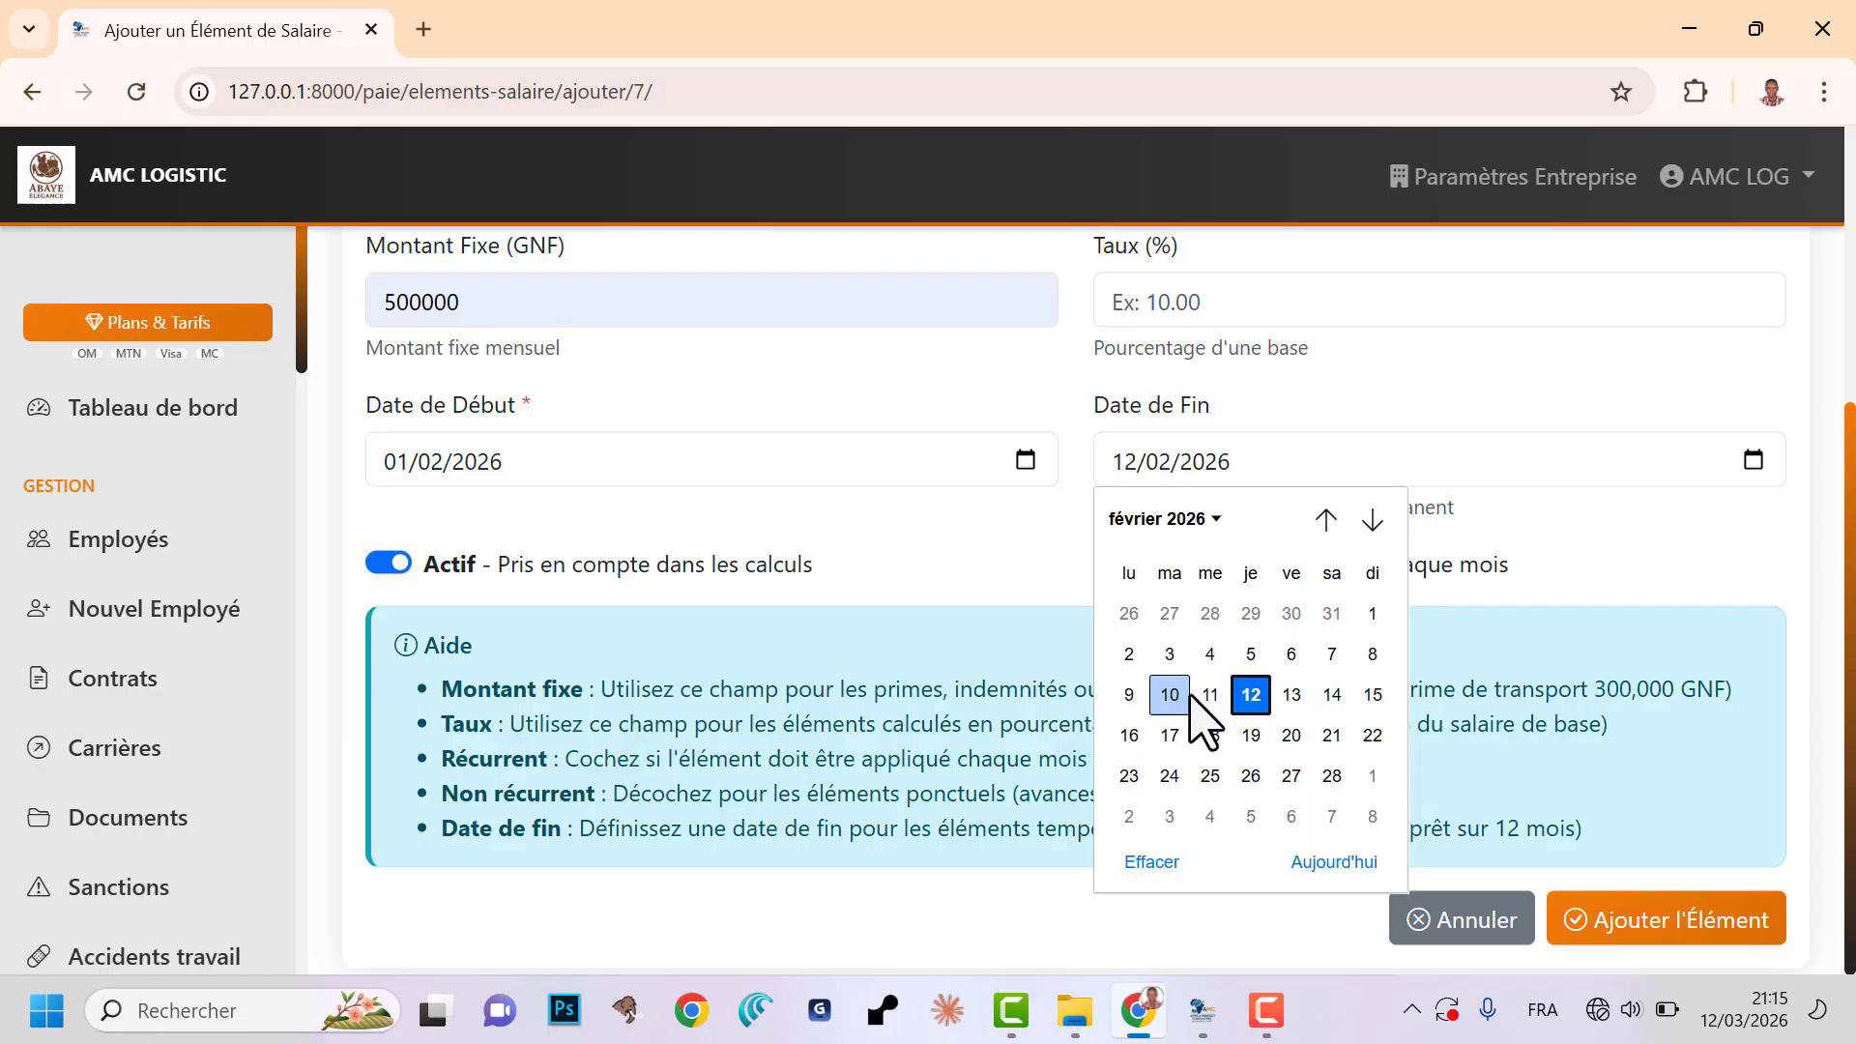
click(1333, 777)
click(1609, 923)
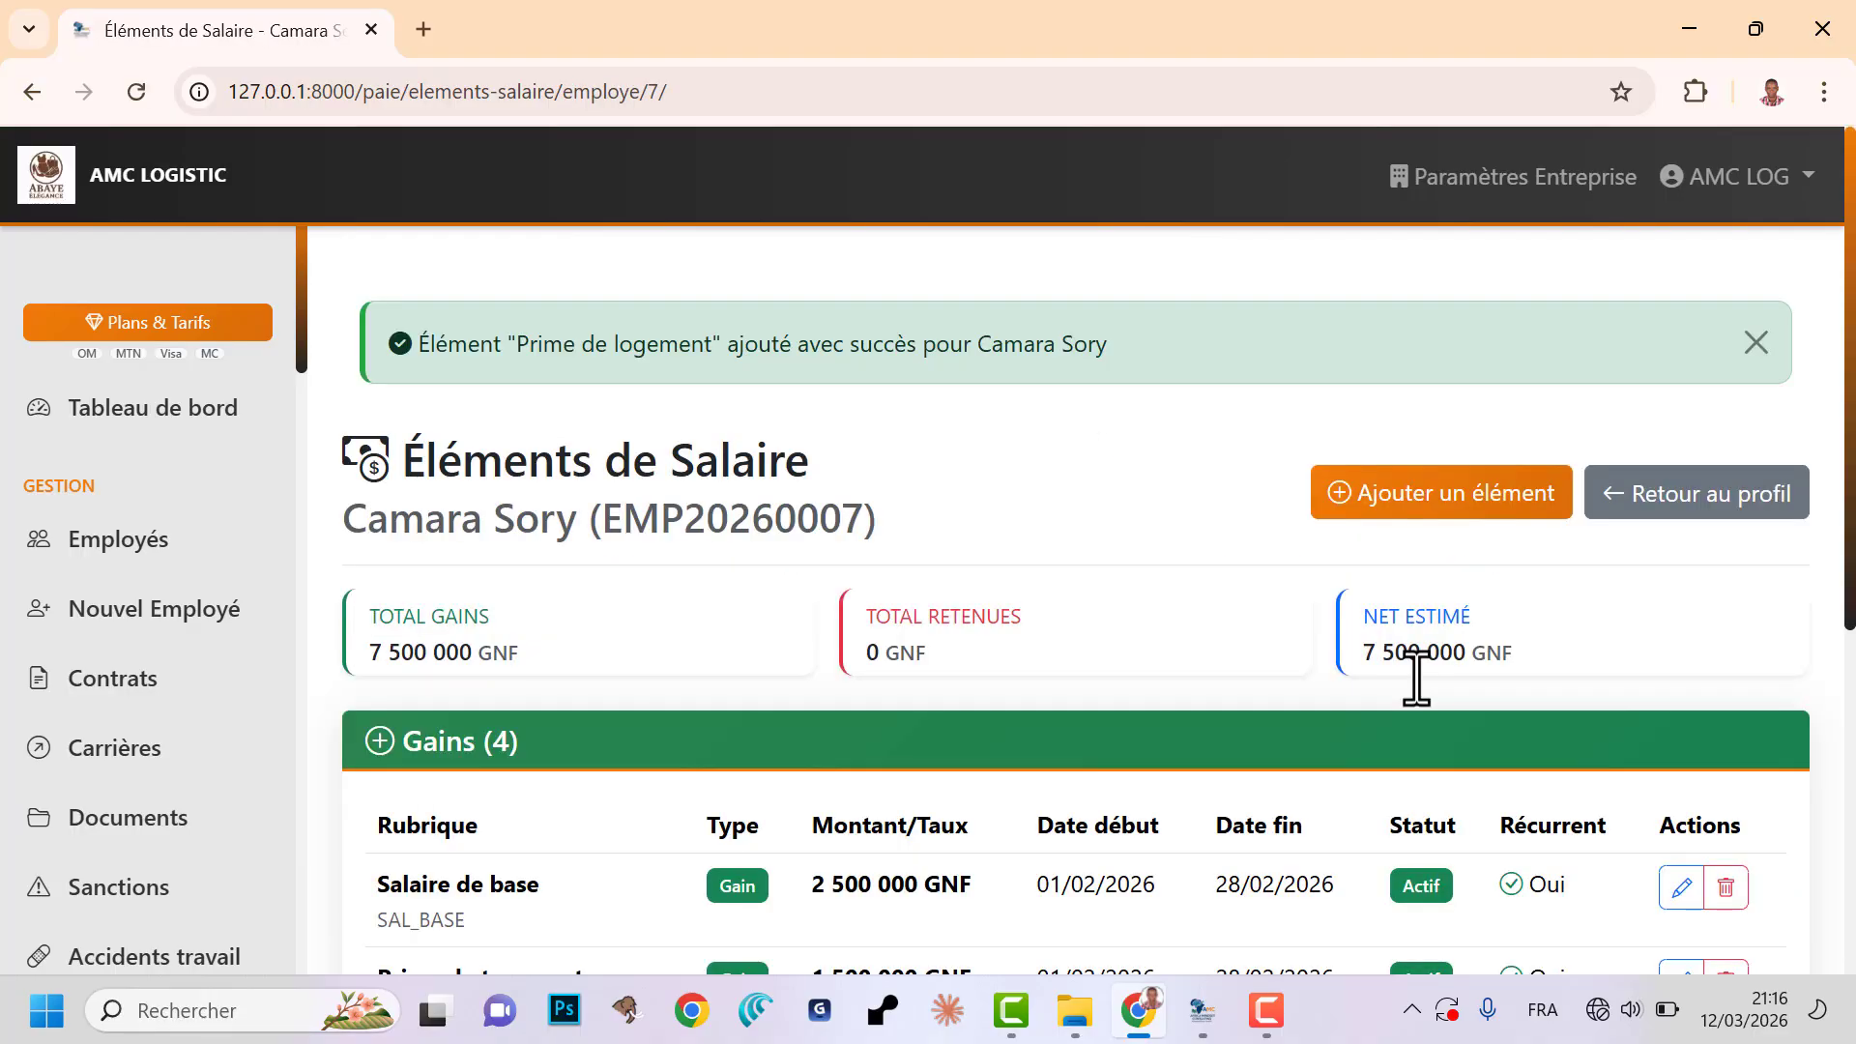
click(1757, 348)
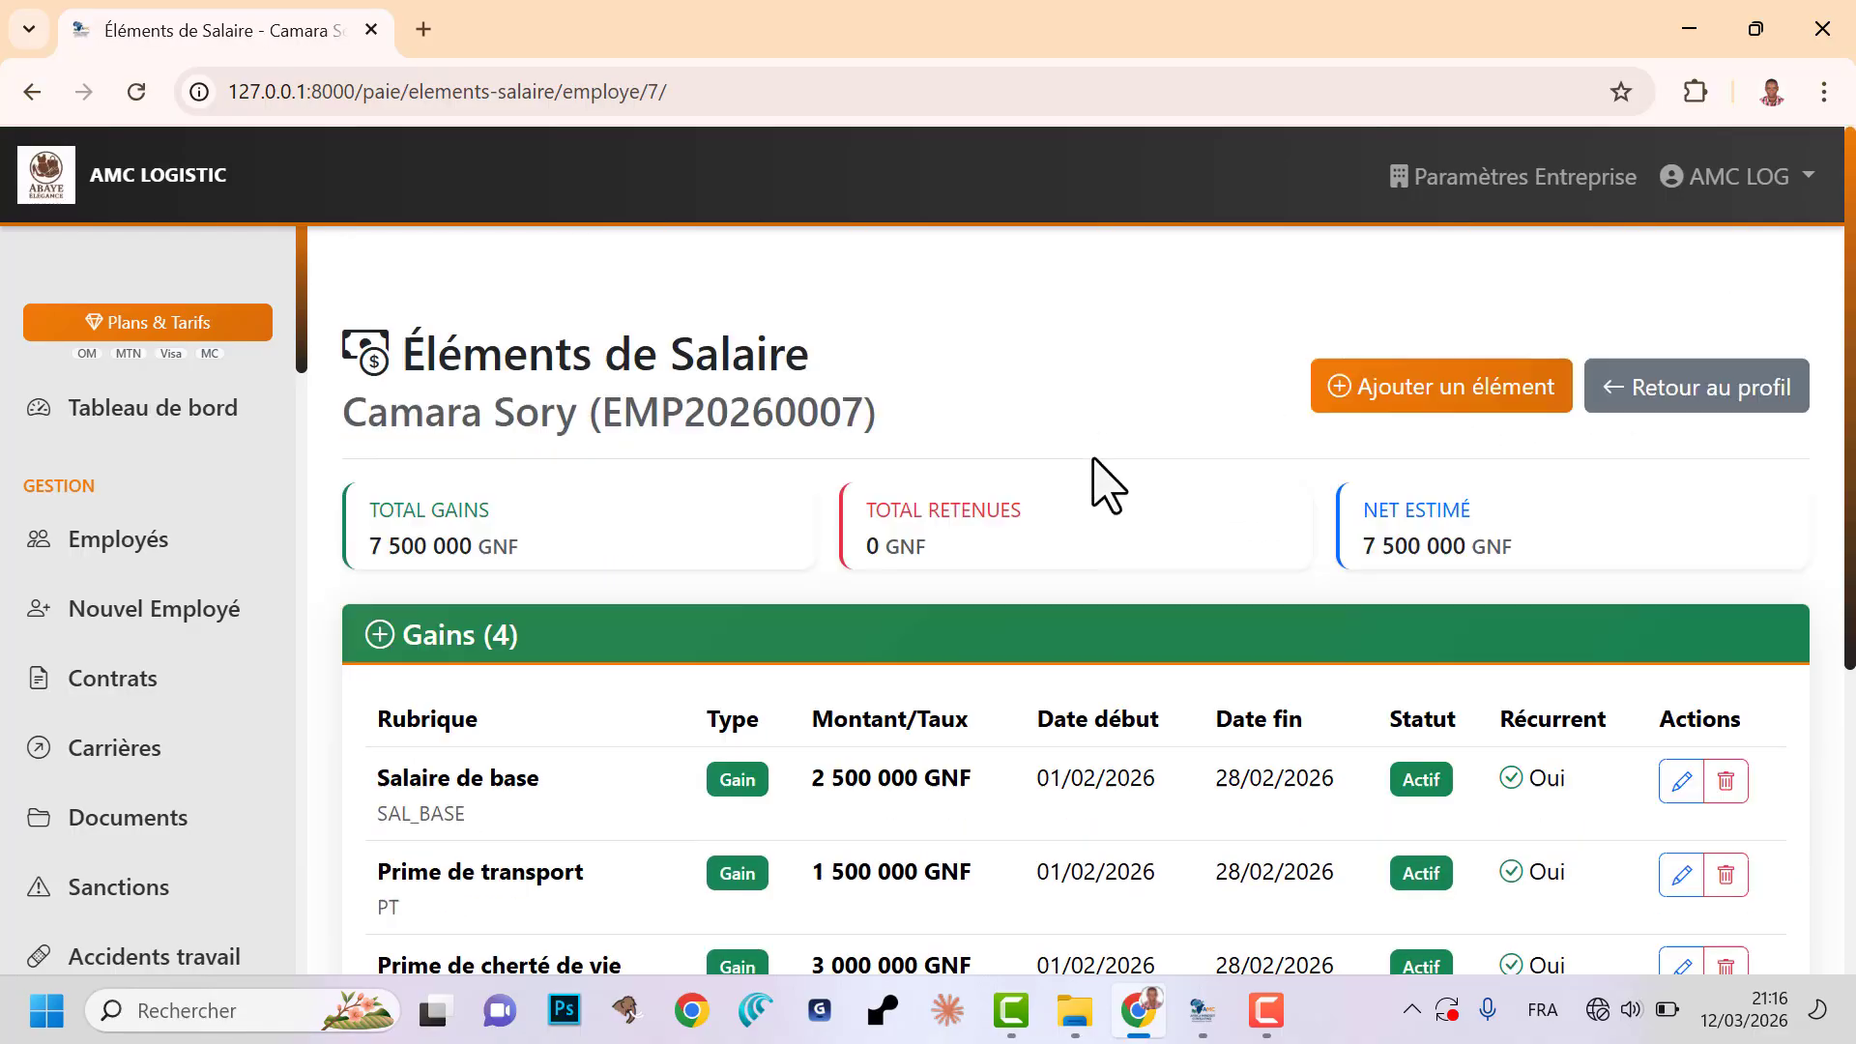
- Start a new salary element with the rubrique Avance sur Salaire (AV) and Montant Fixe 400000 GNF
scroll(1064, 512, down, 5)
scroll(1005, 537, up, 5)
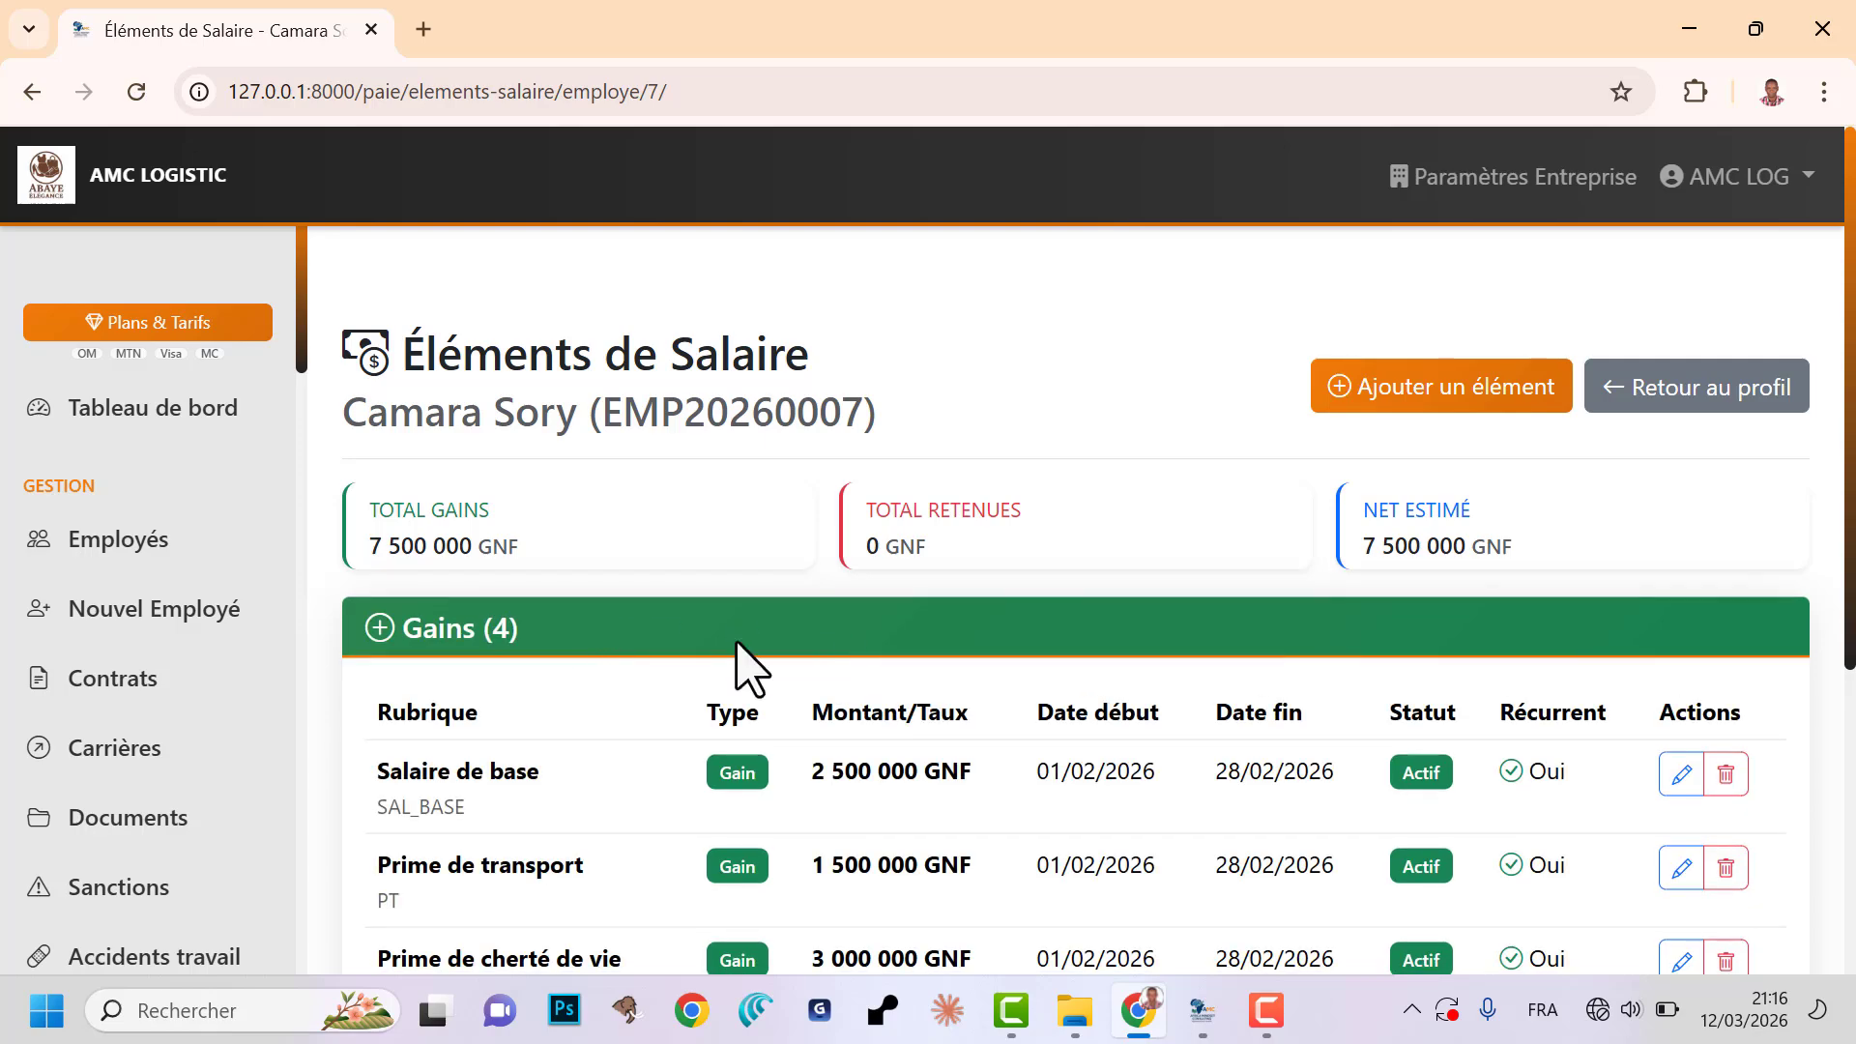
scroll(1098, 674, down, 5)
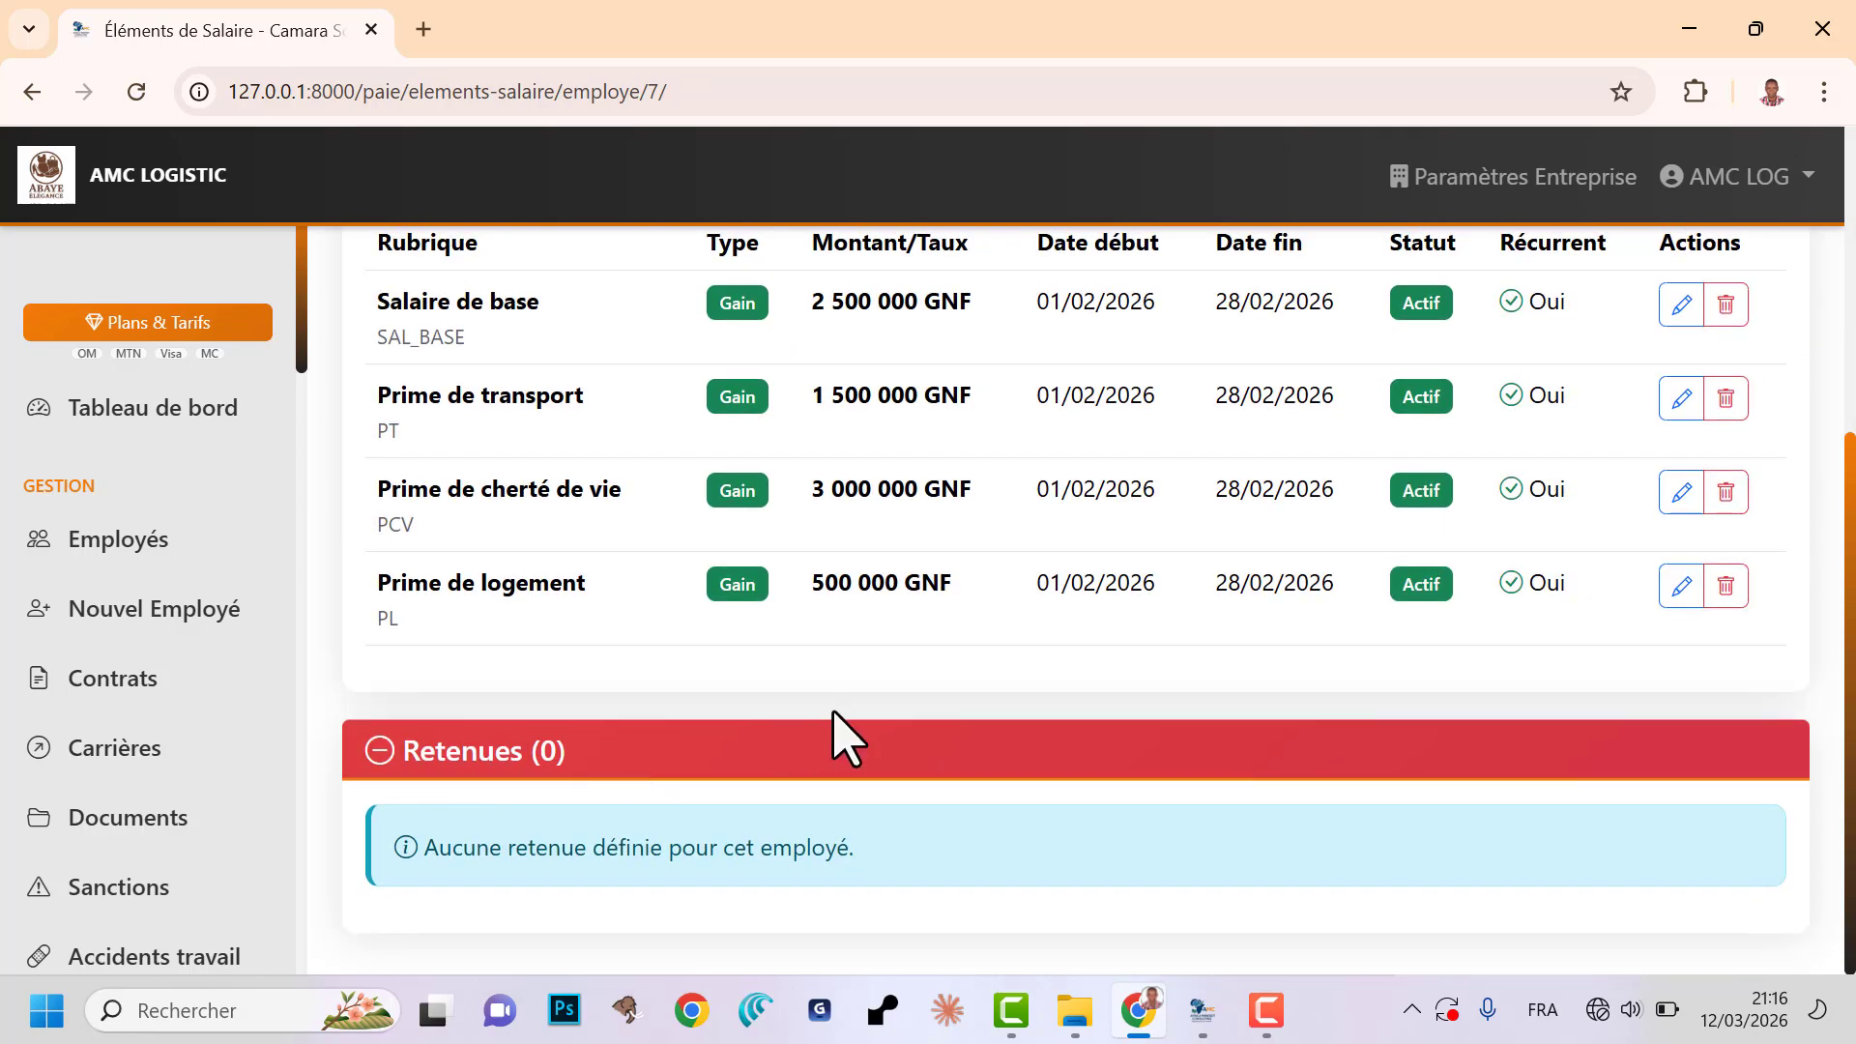
scroll(1165, 634, up, 5)
click(1414, 406)
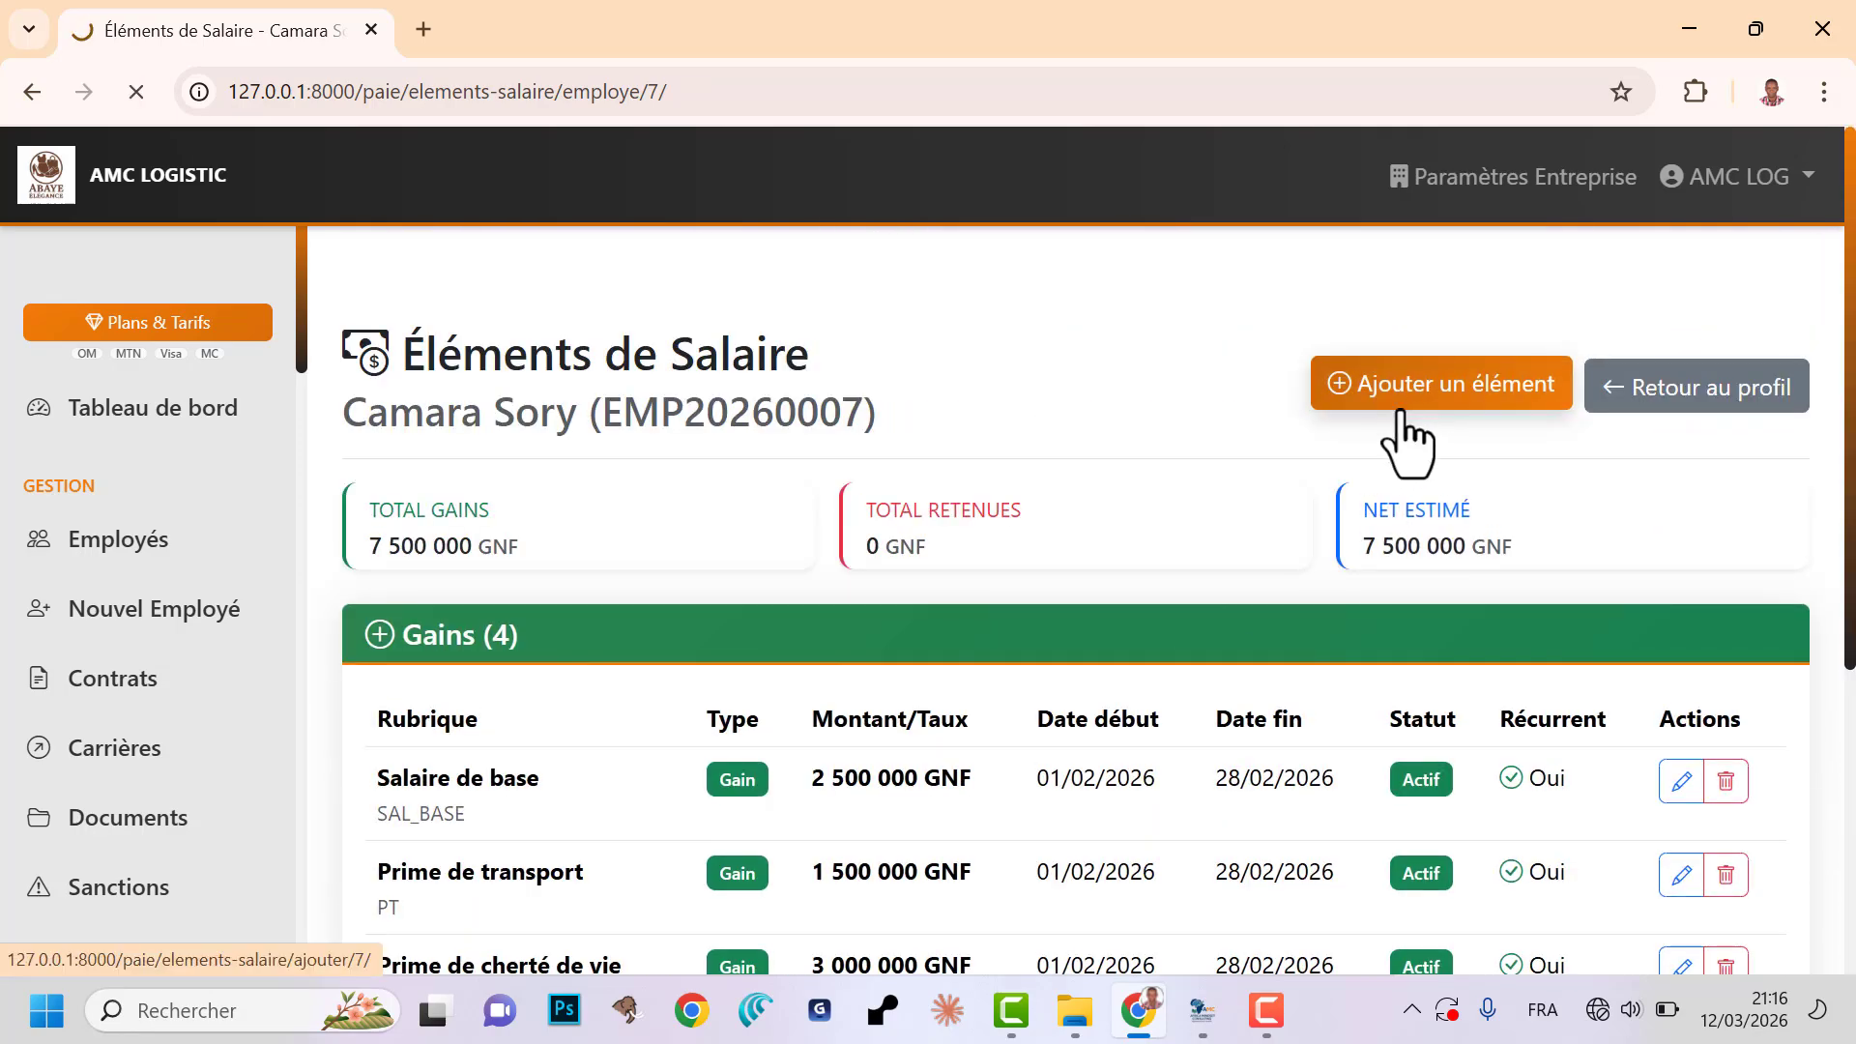
click(851, 558)
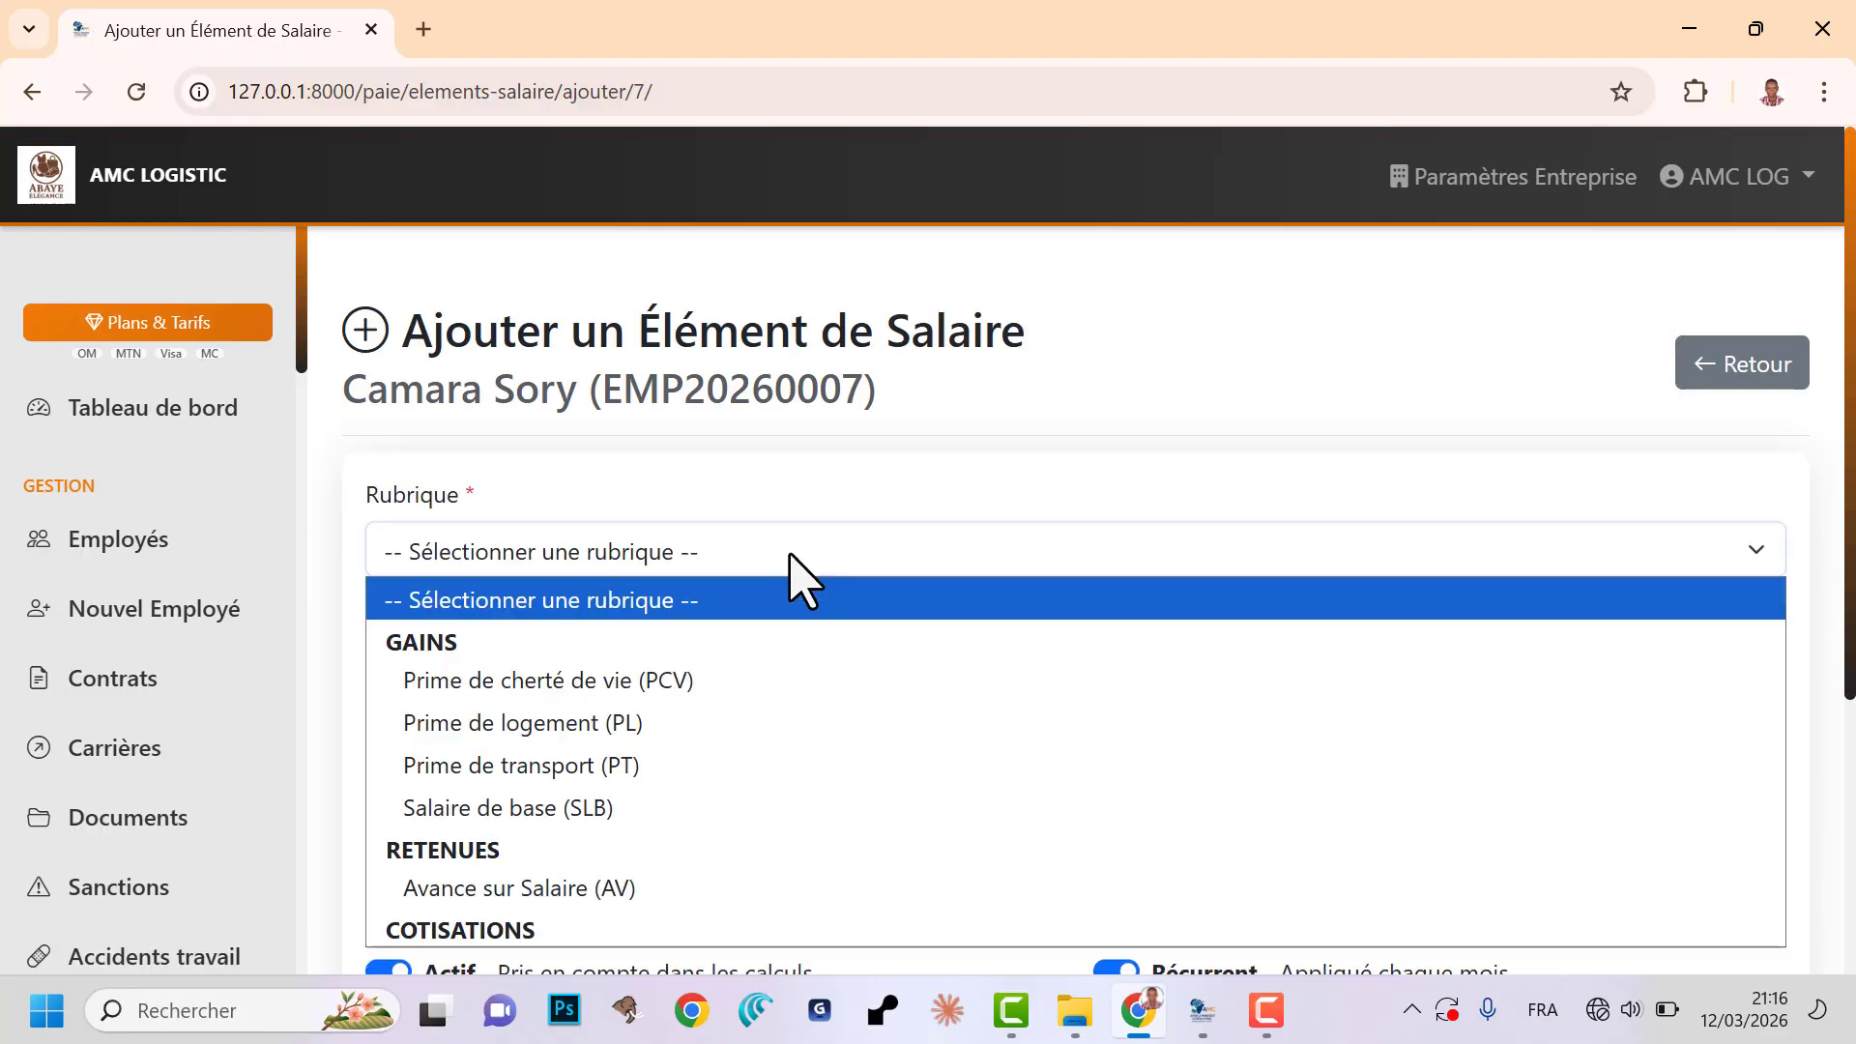
click(612, 883)
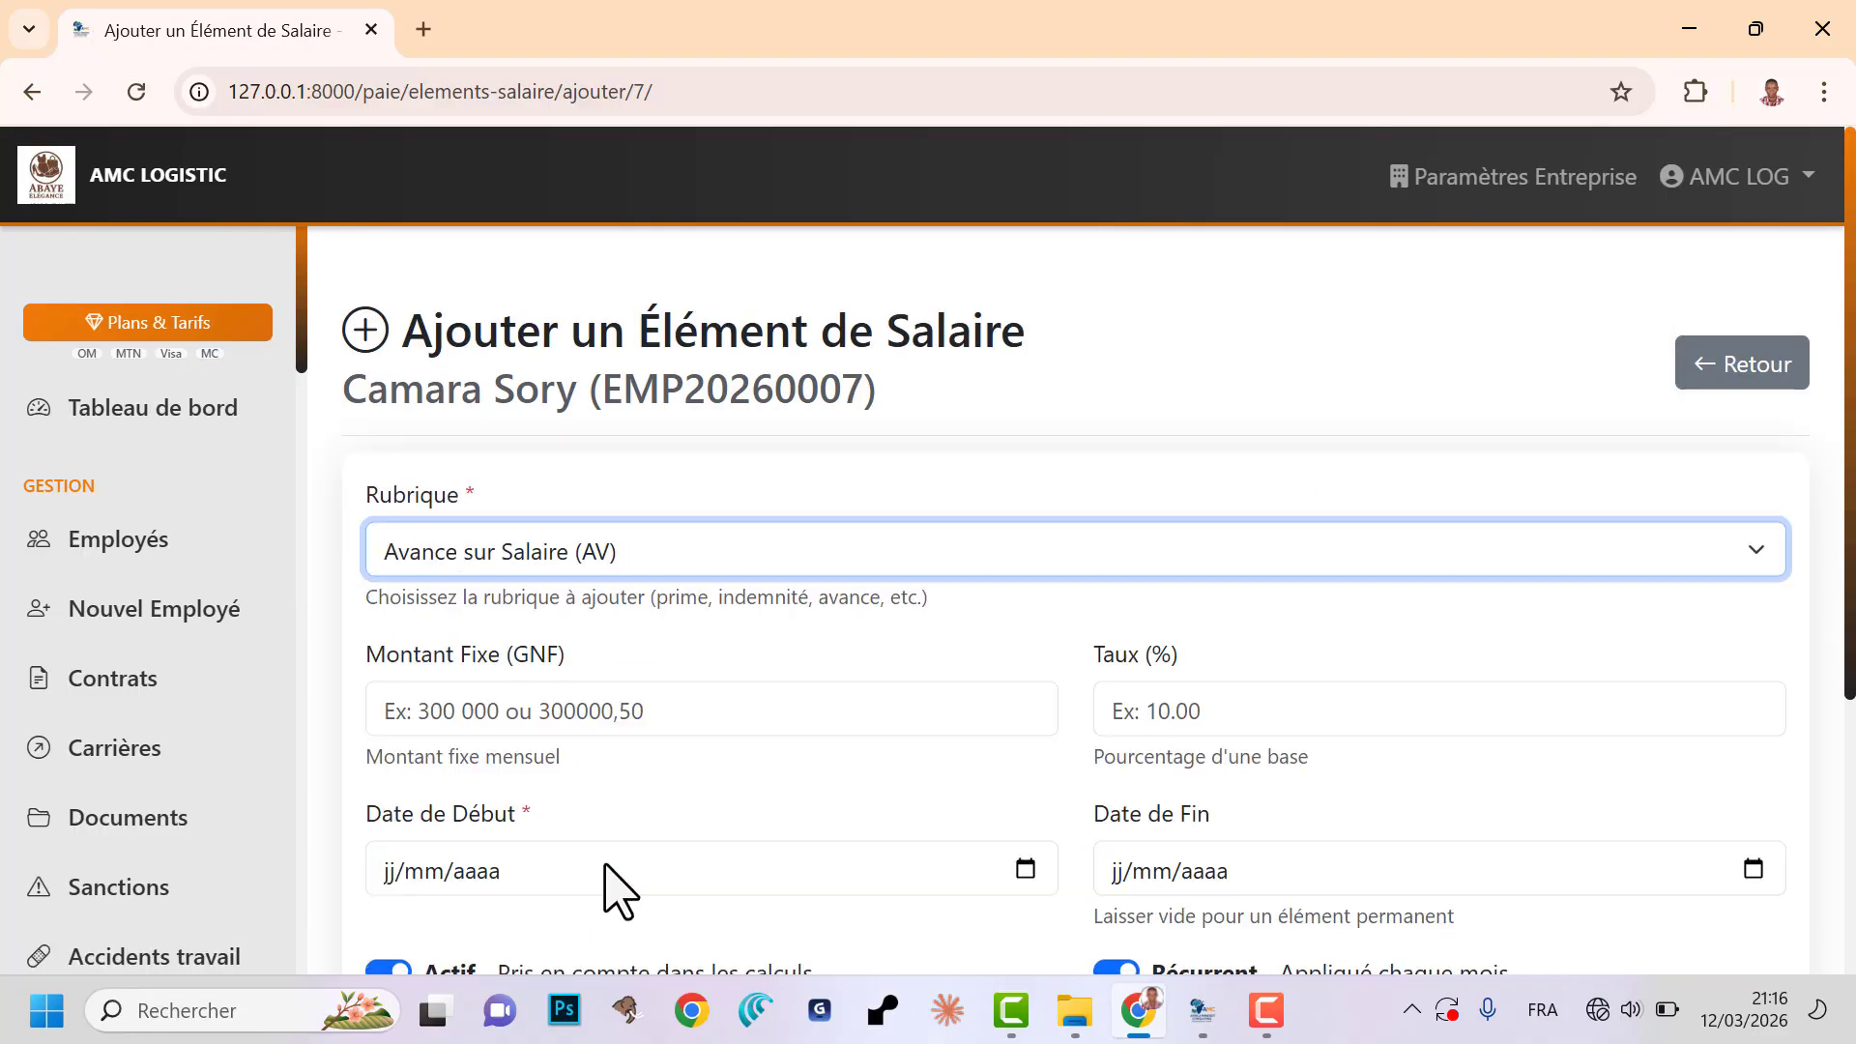
click(587, 711)
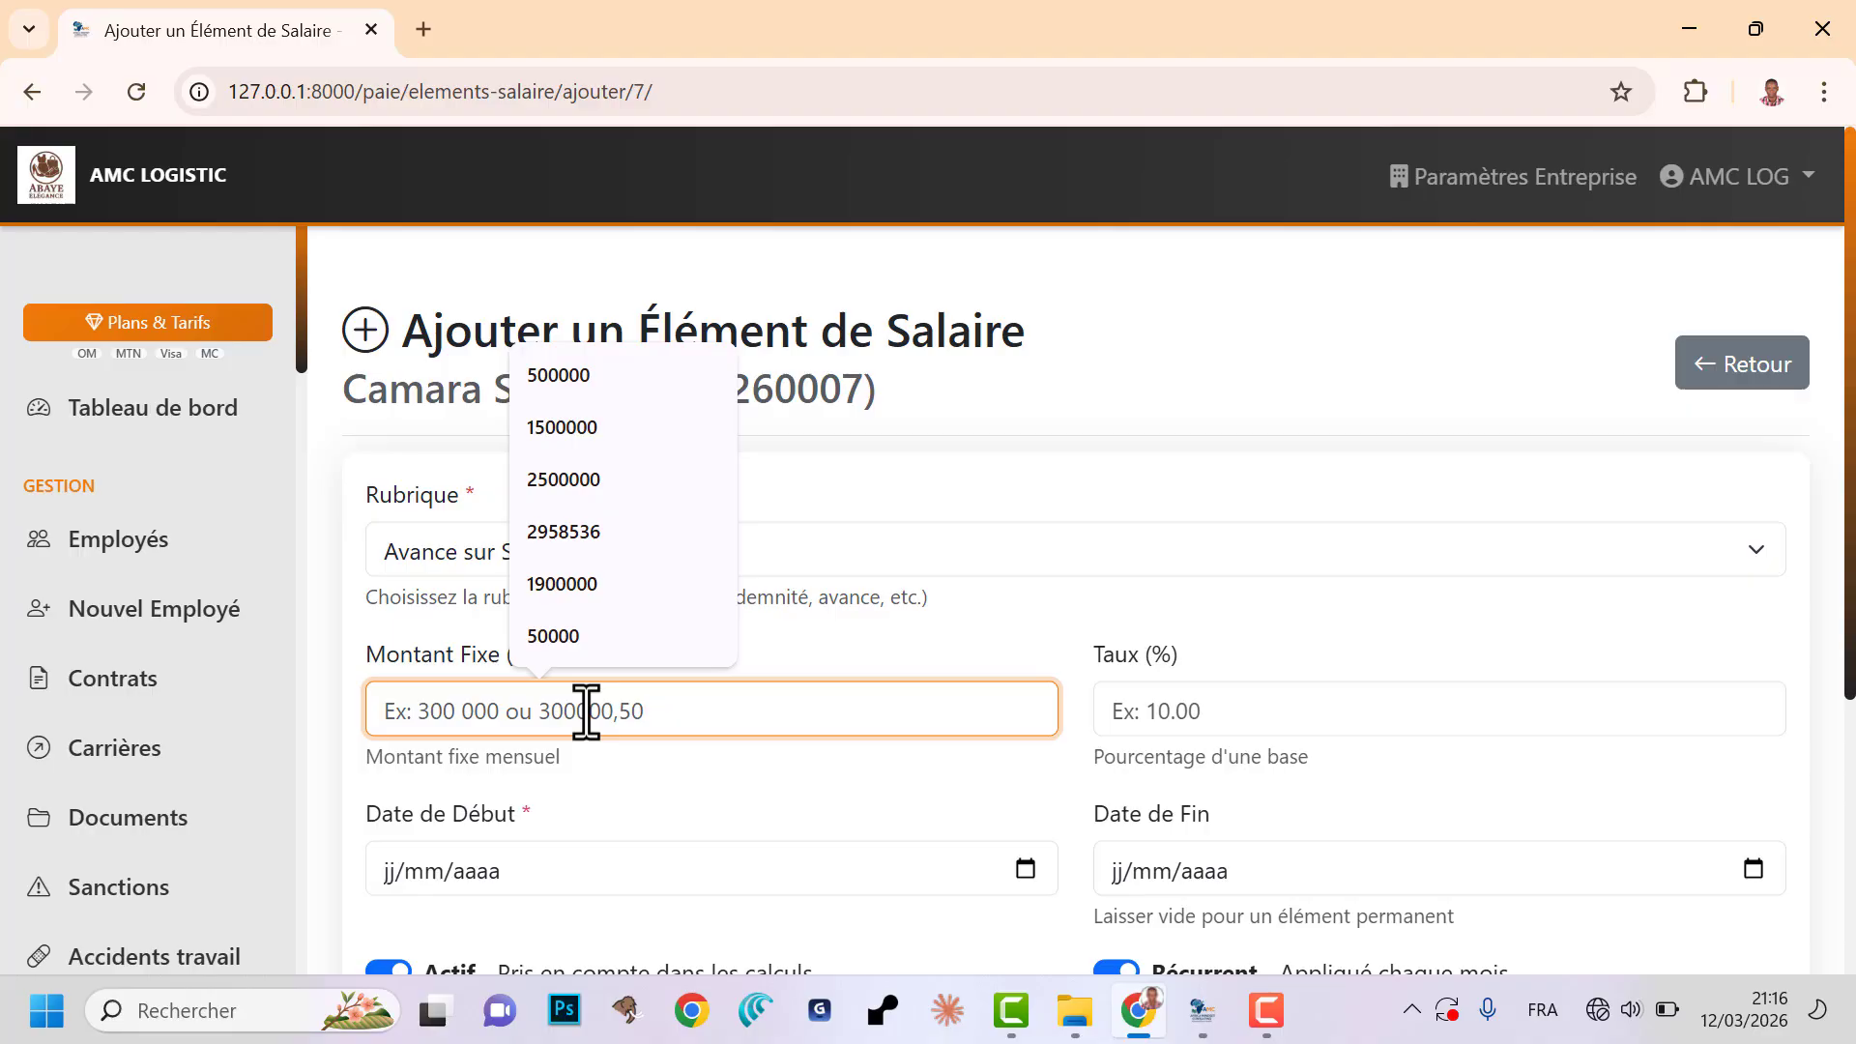
text(400000)
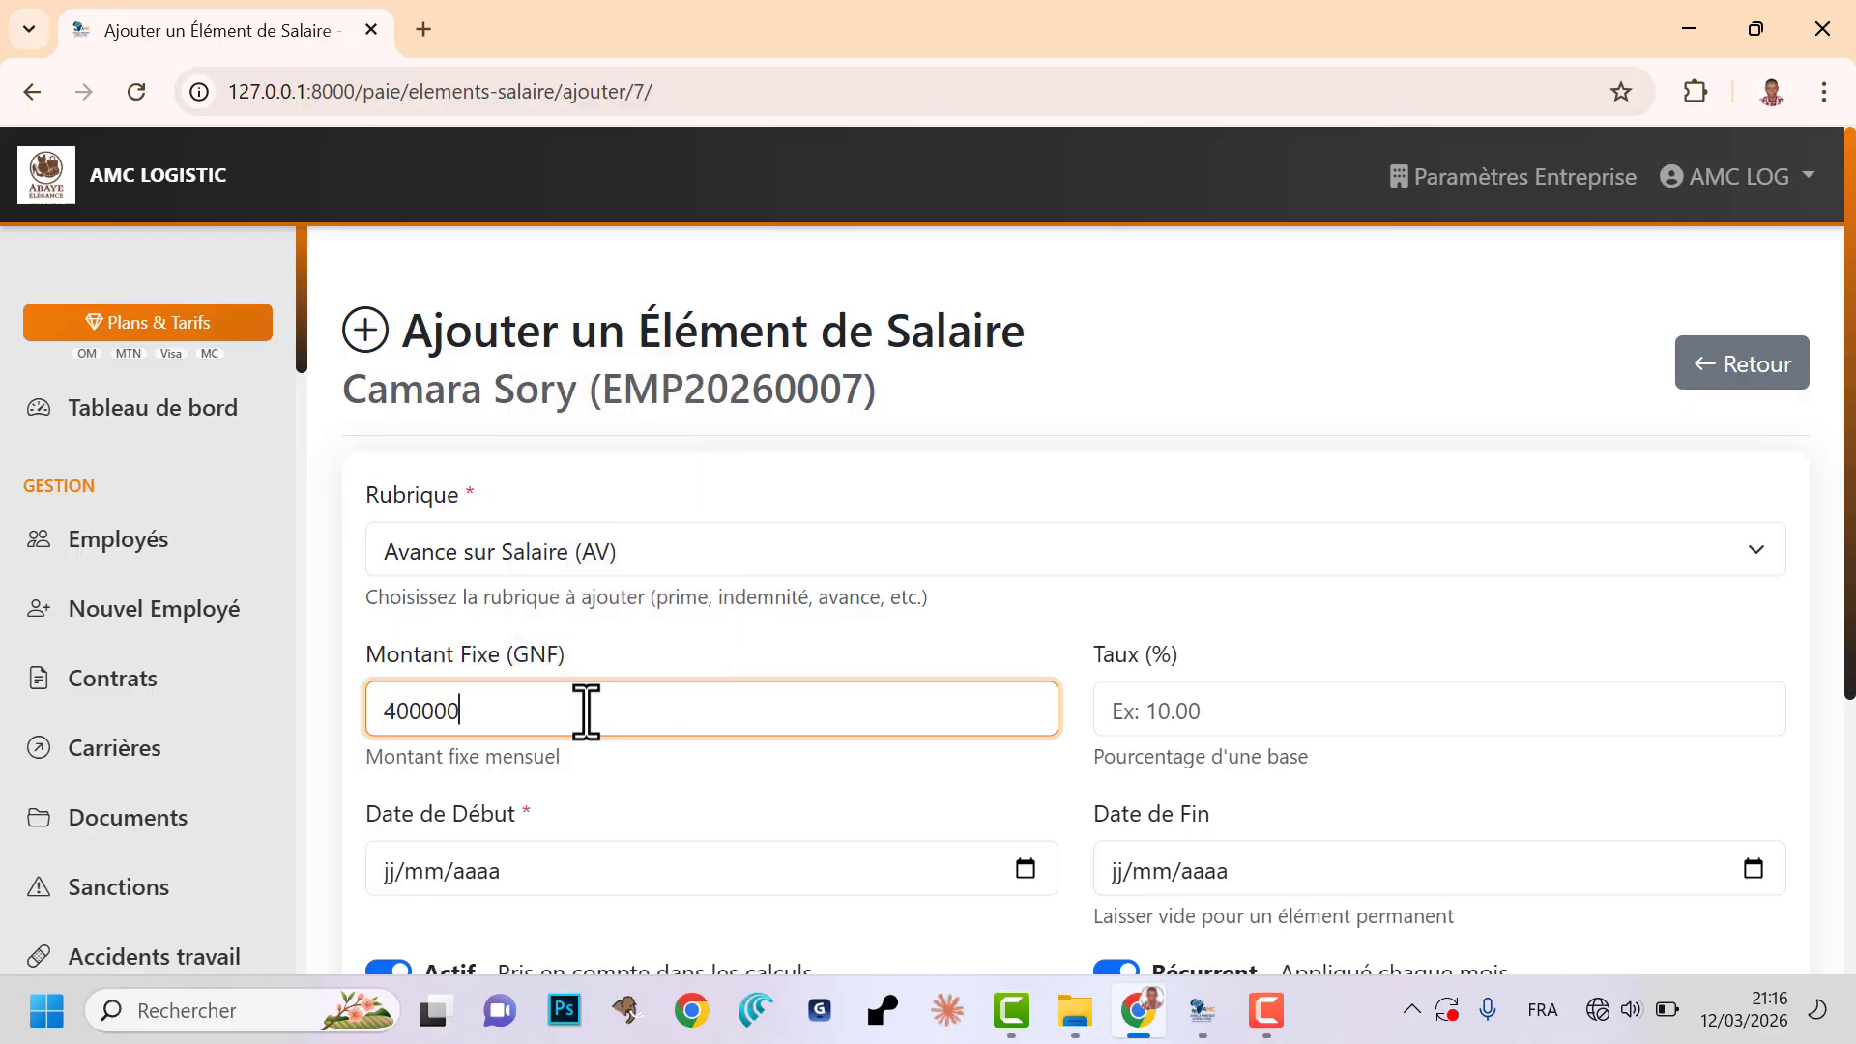
click(759, 817)
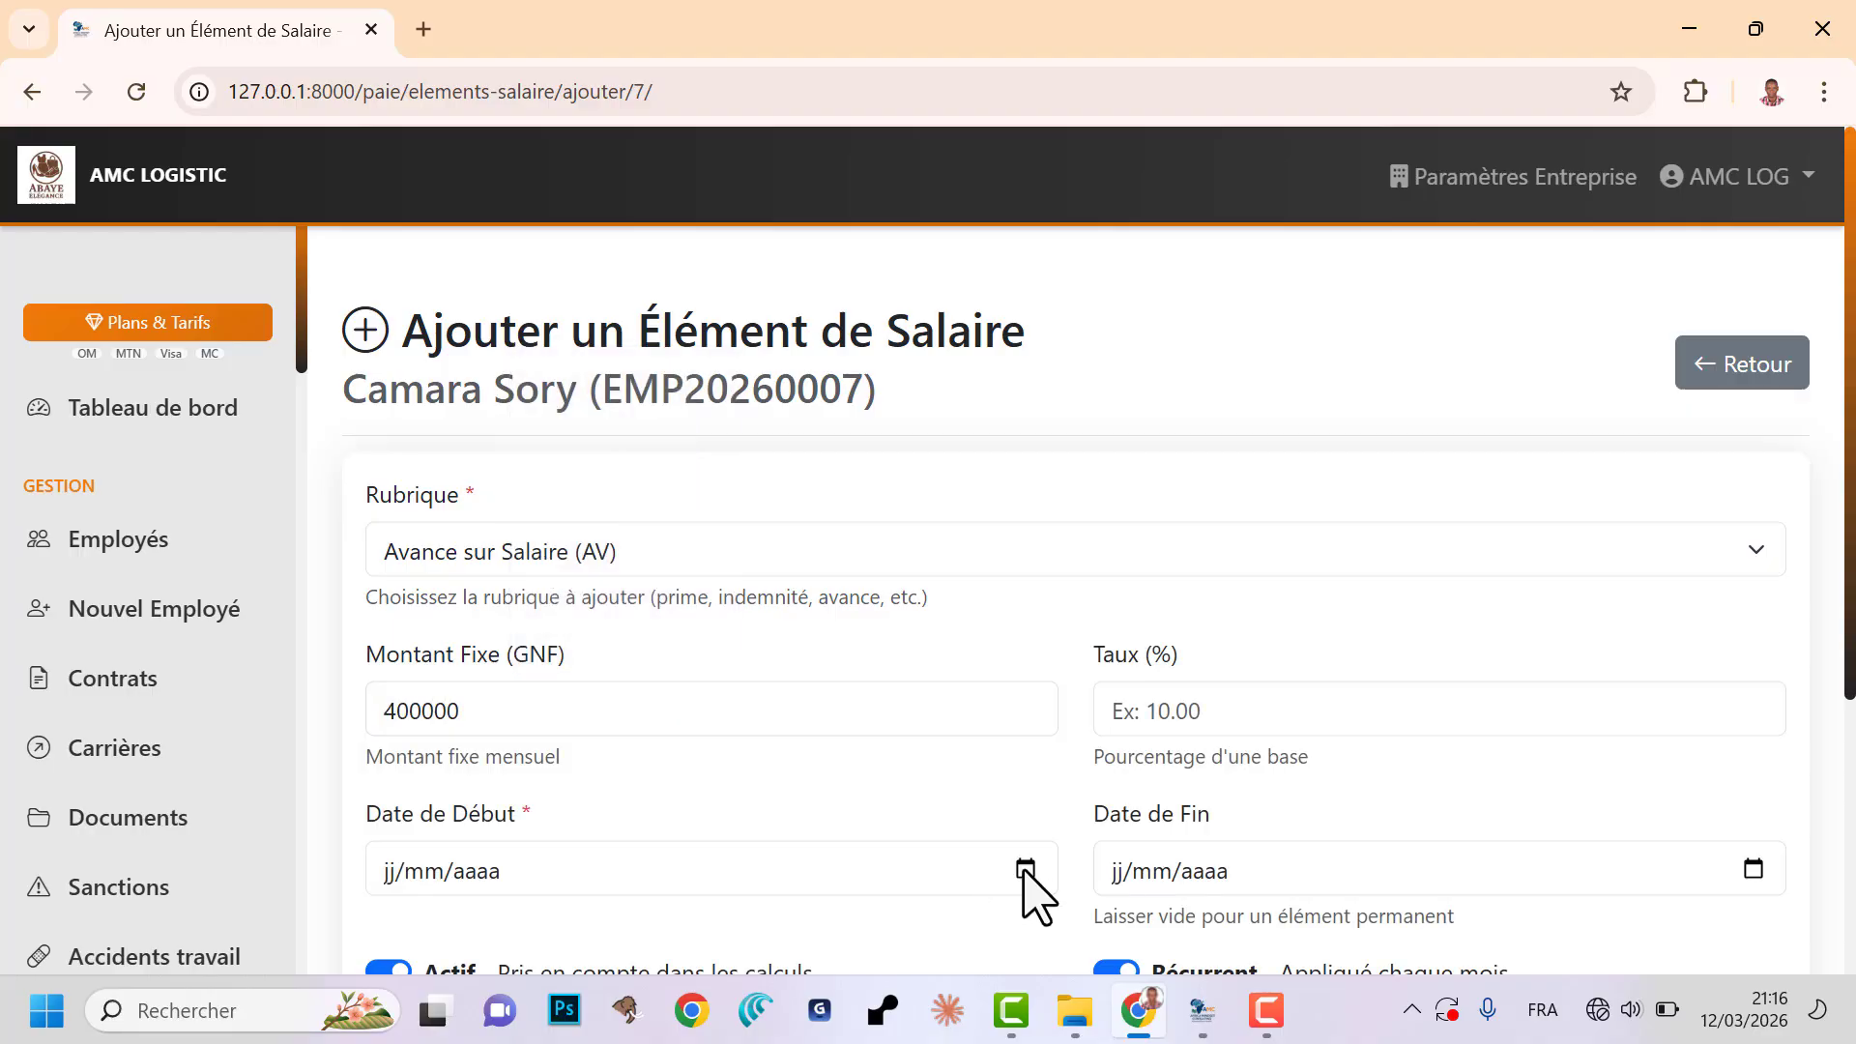
- Set the Date de Début of the Avance sur Salaire element to 01/02/2026
click(1026, 870)
click(477, 467)
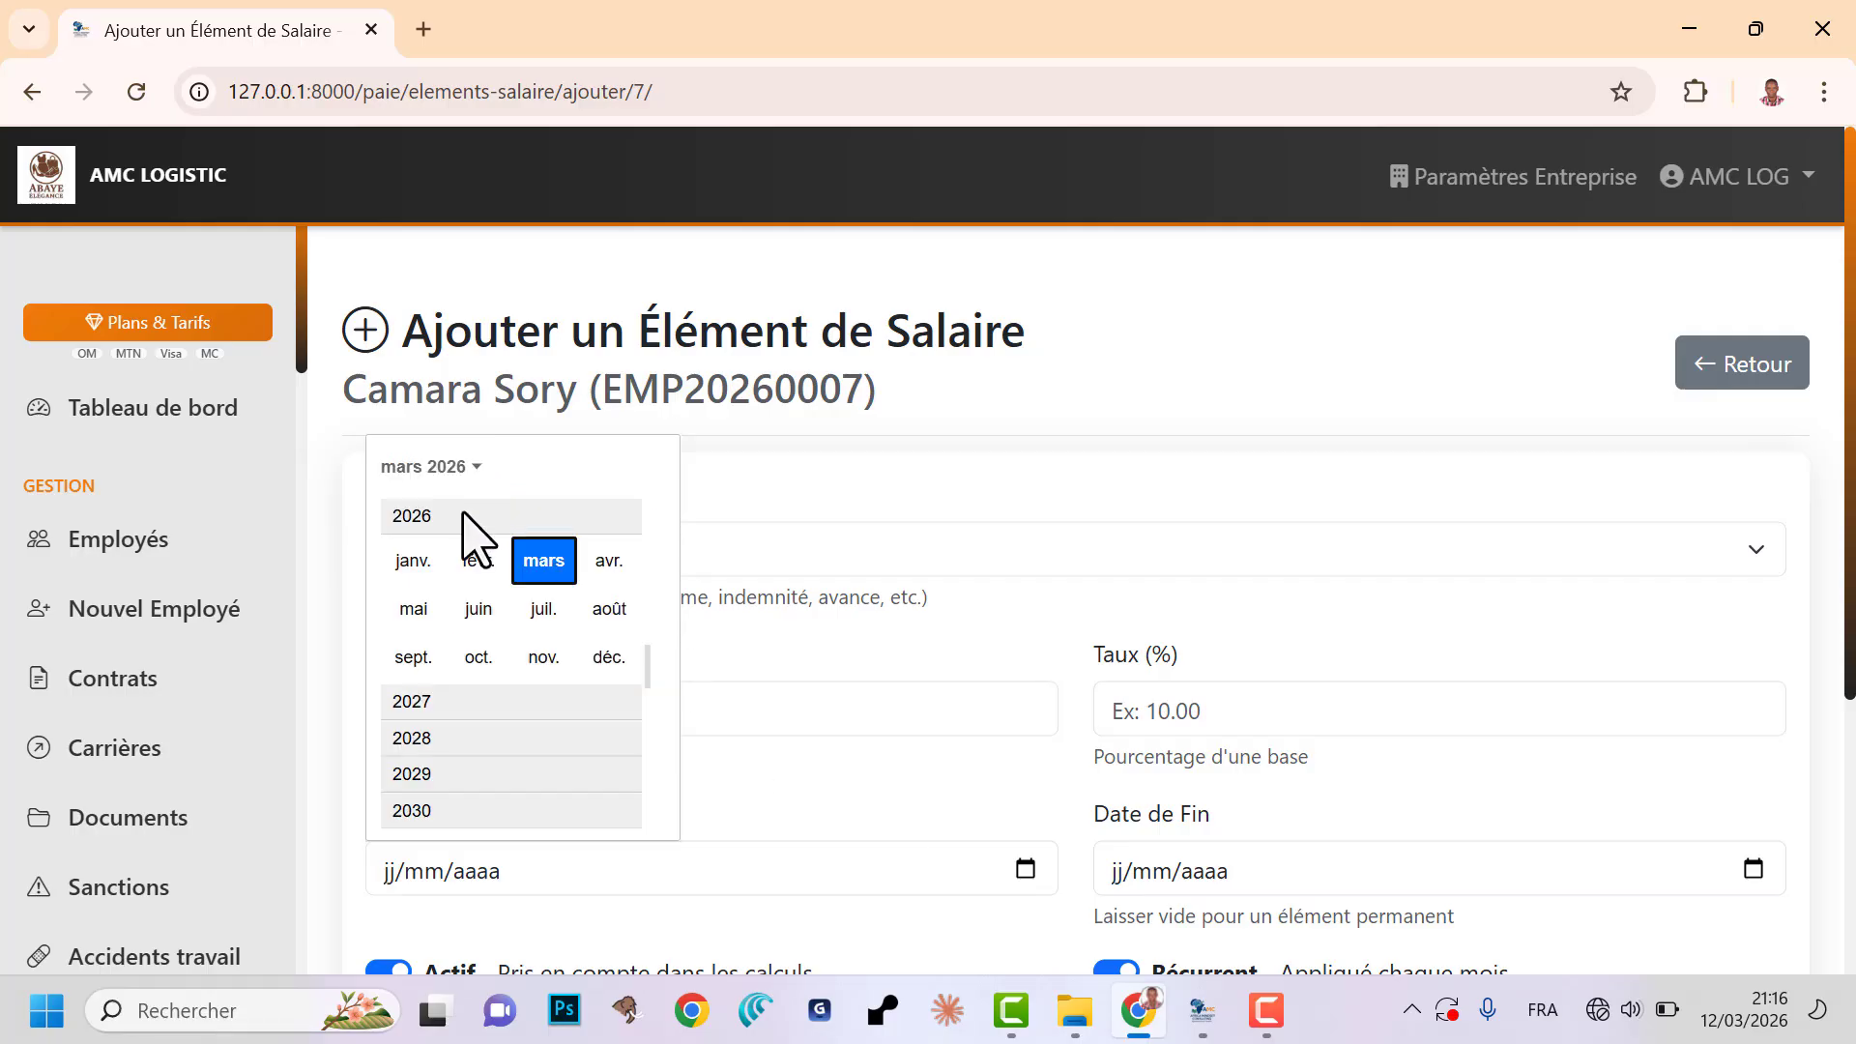
click(481, 559)
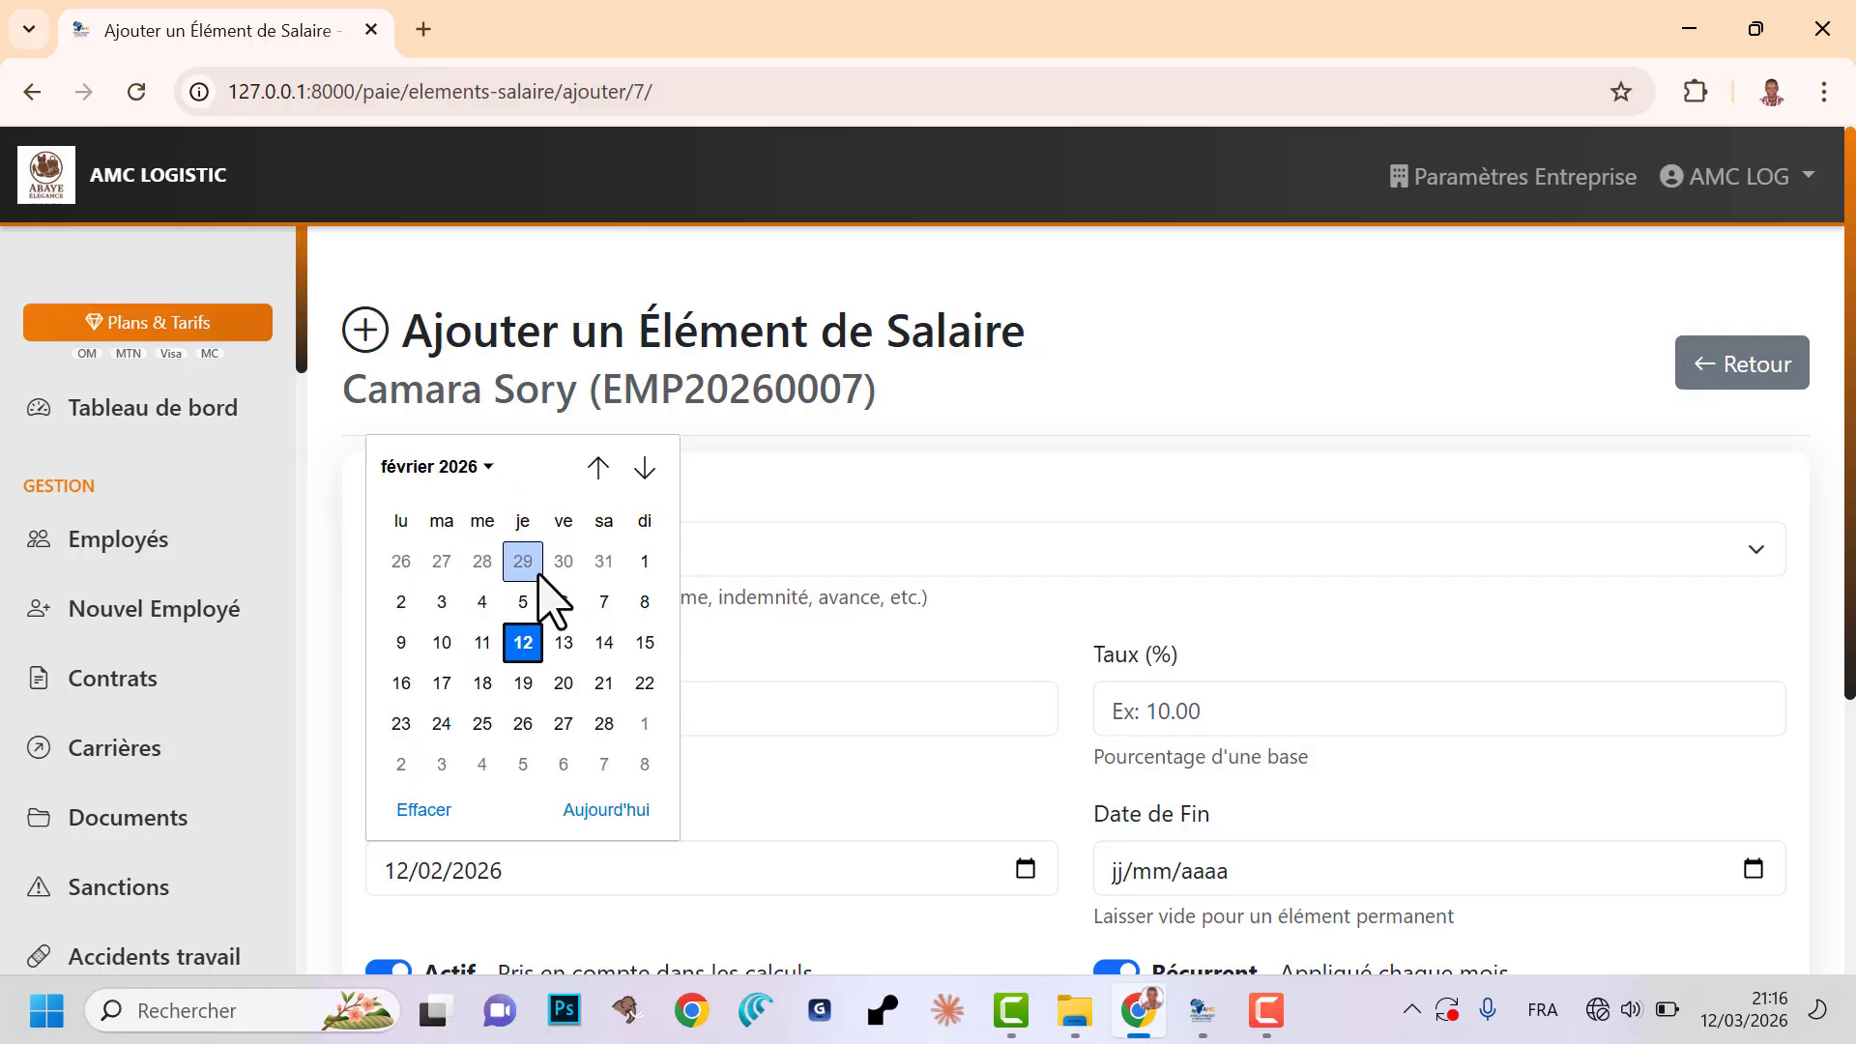
click(644, 563)
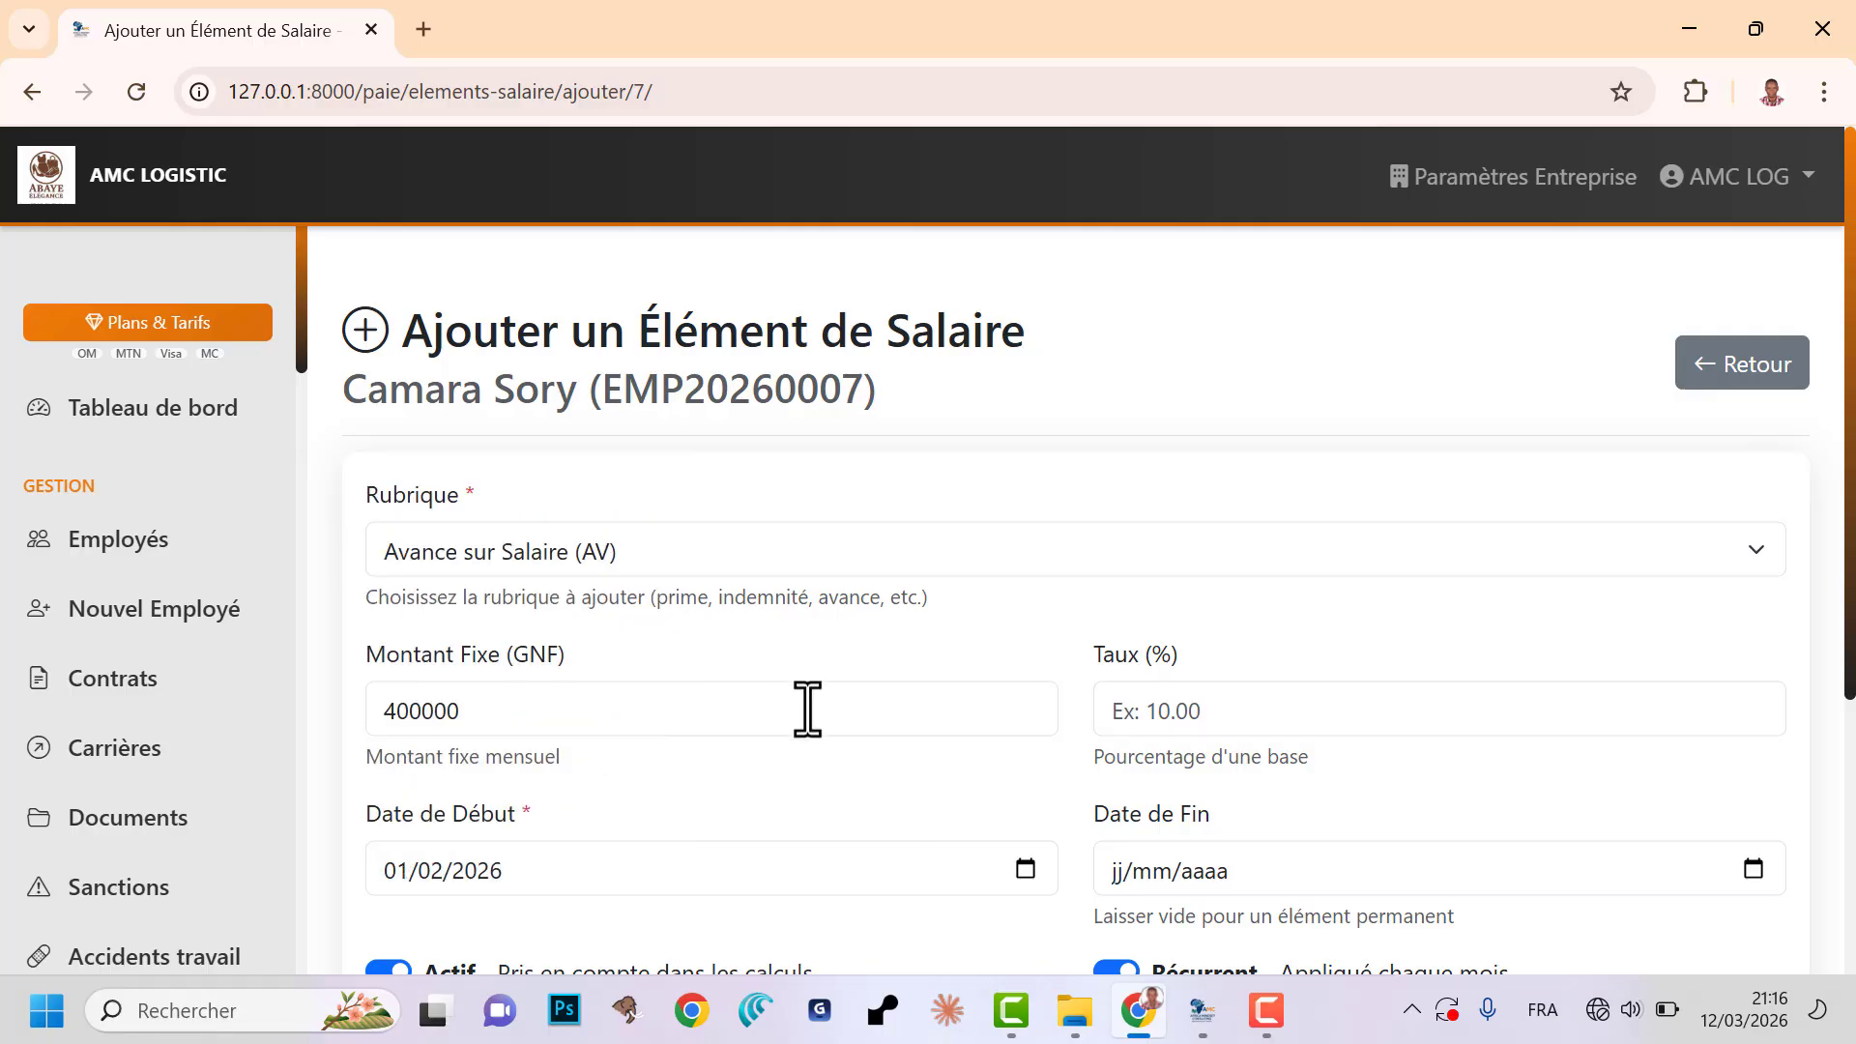
- Set the salary advance's Date de Fin to 28/02/2026 and add the element to the employee's salary
click(1754, 870)
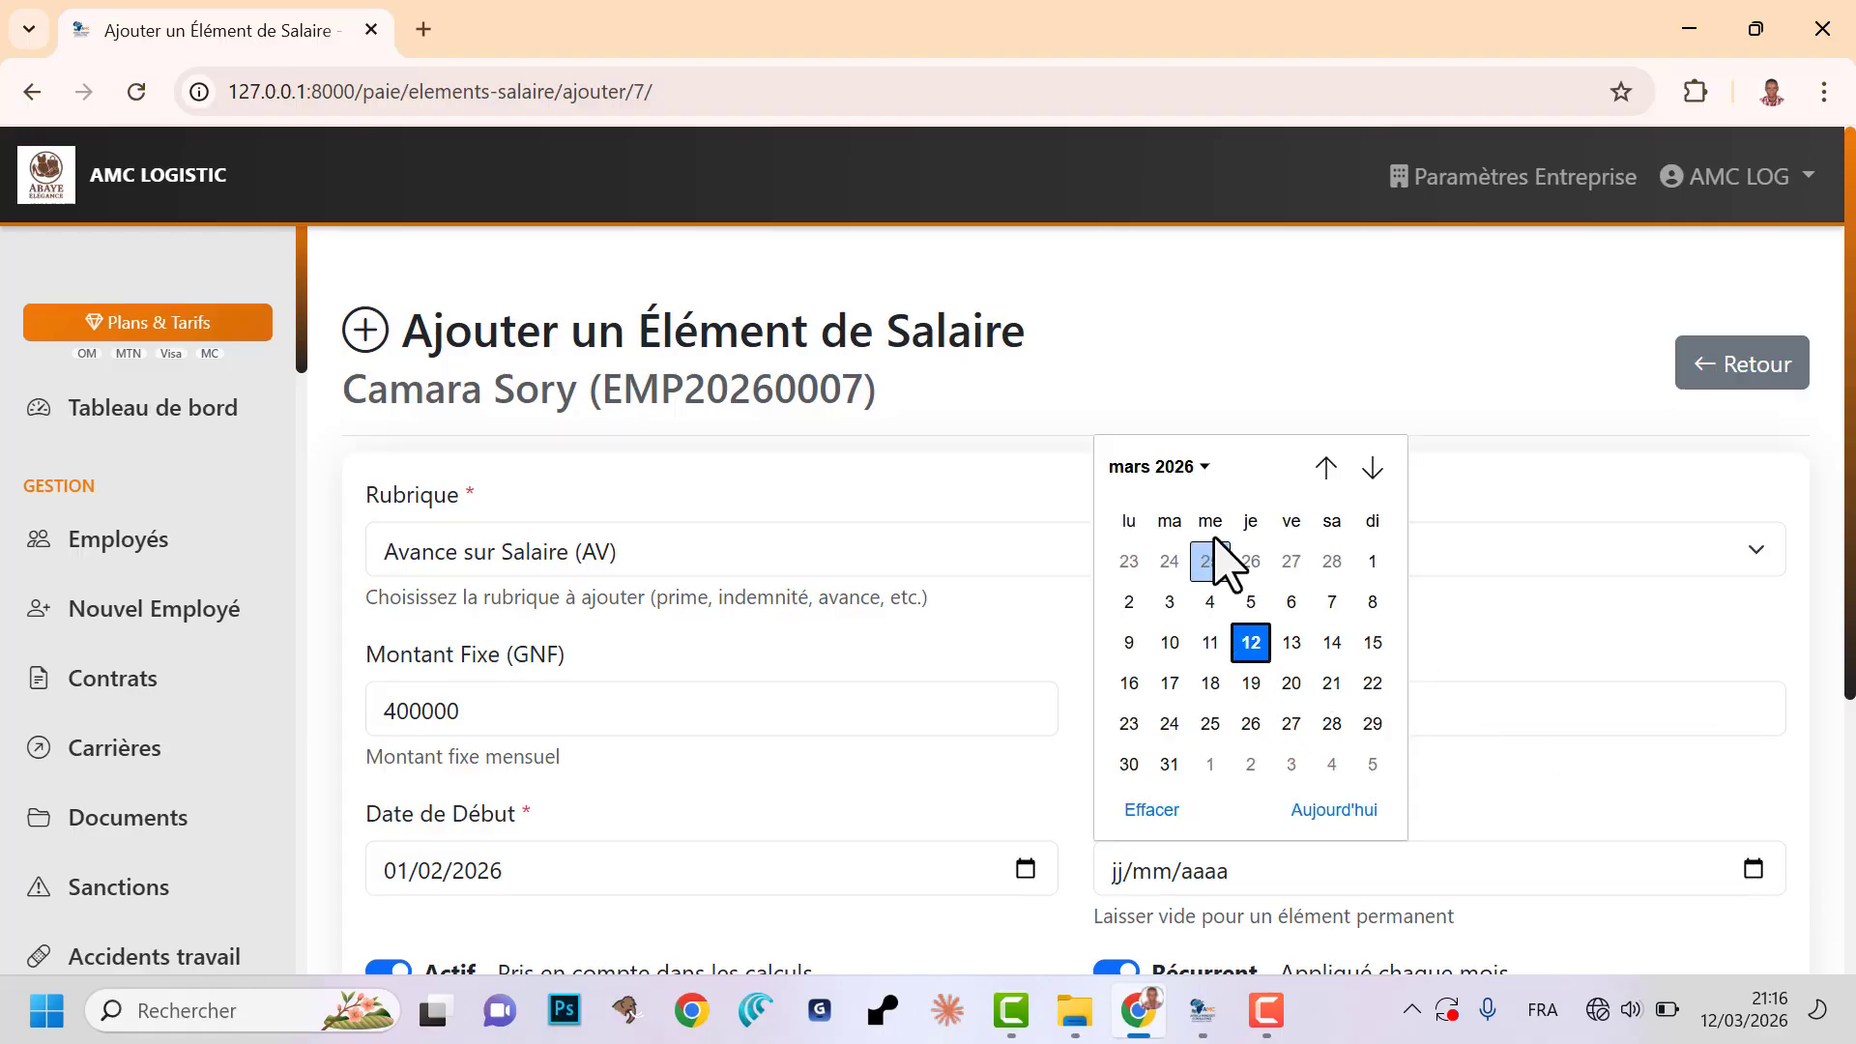
click(1204, 467)
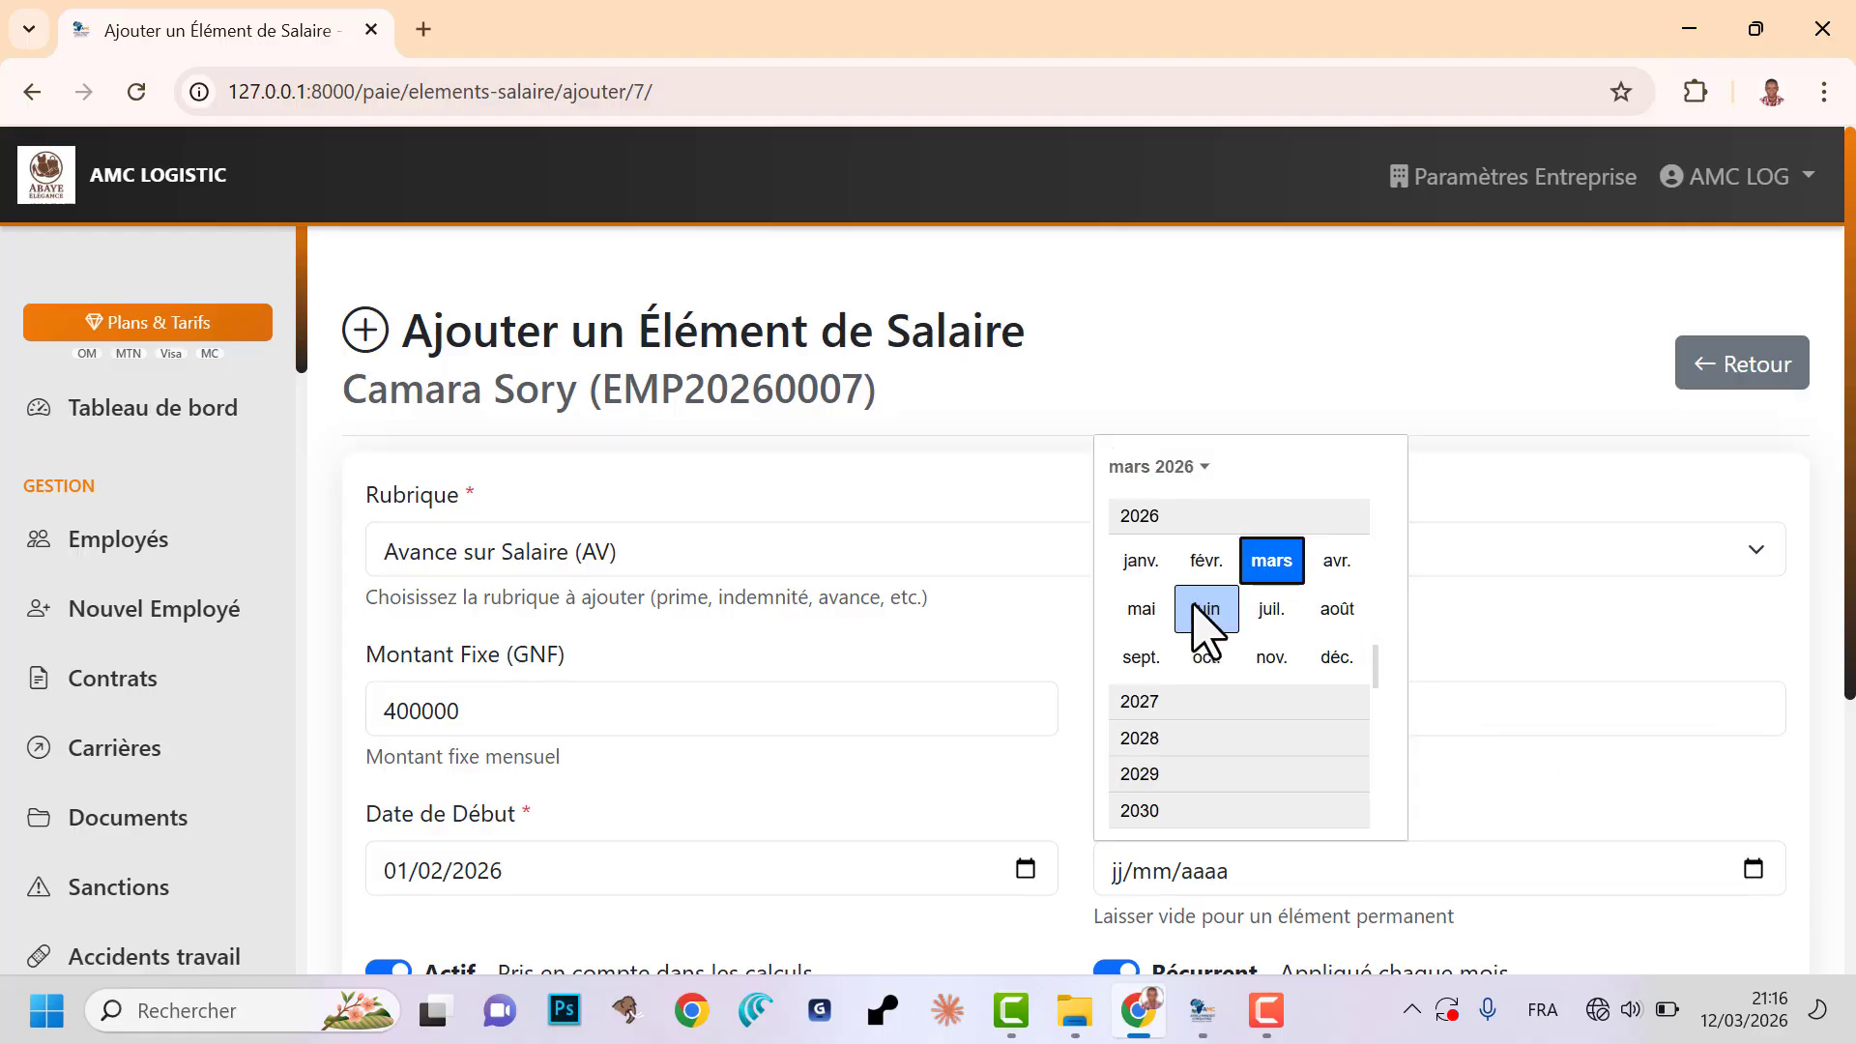
click(1205, 560)
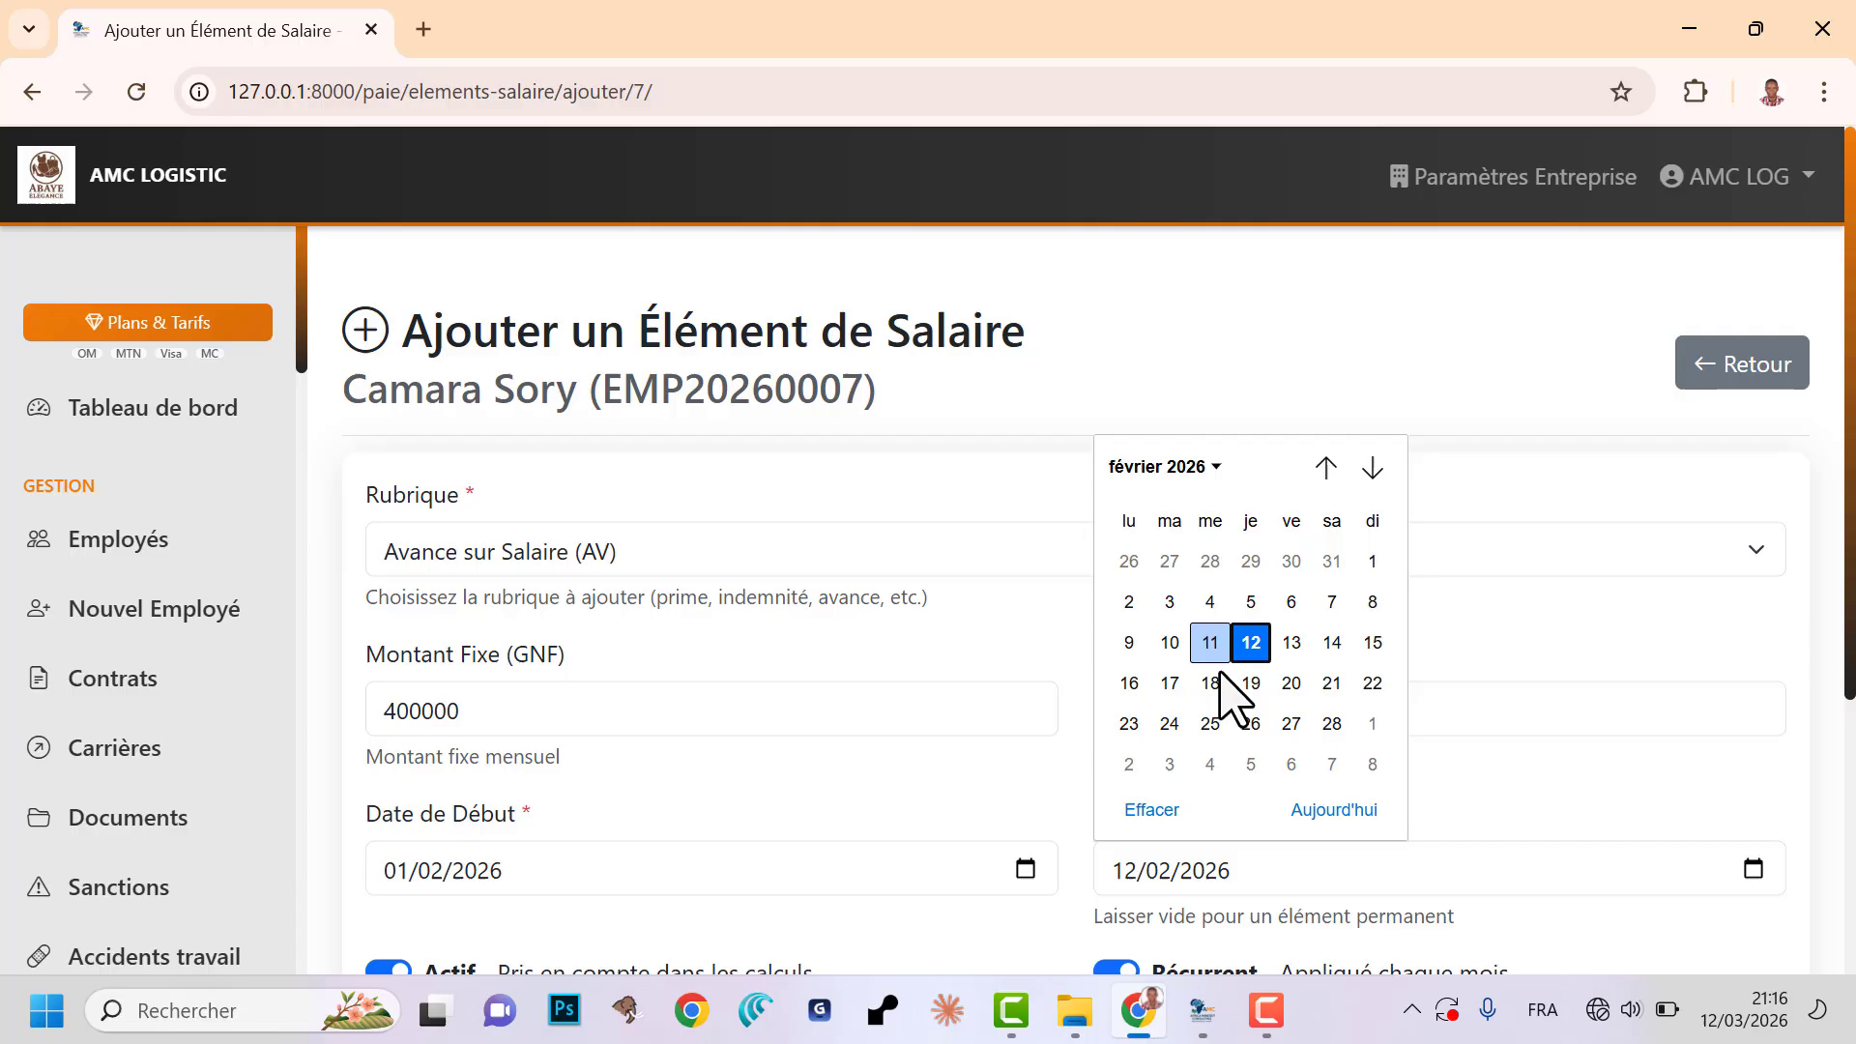
click(1331, 721)
scroll(885, 808, down, 4)
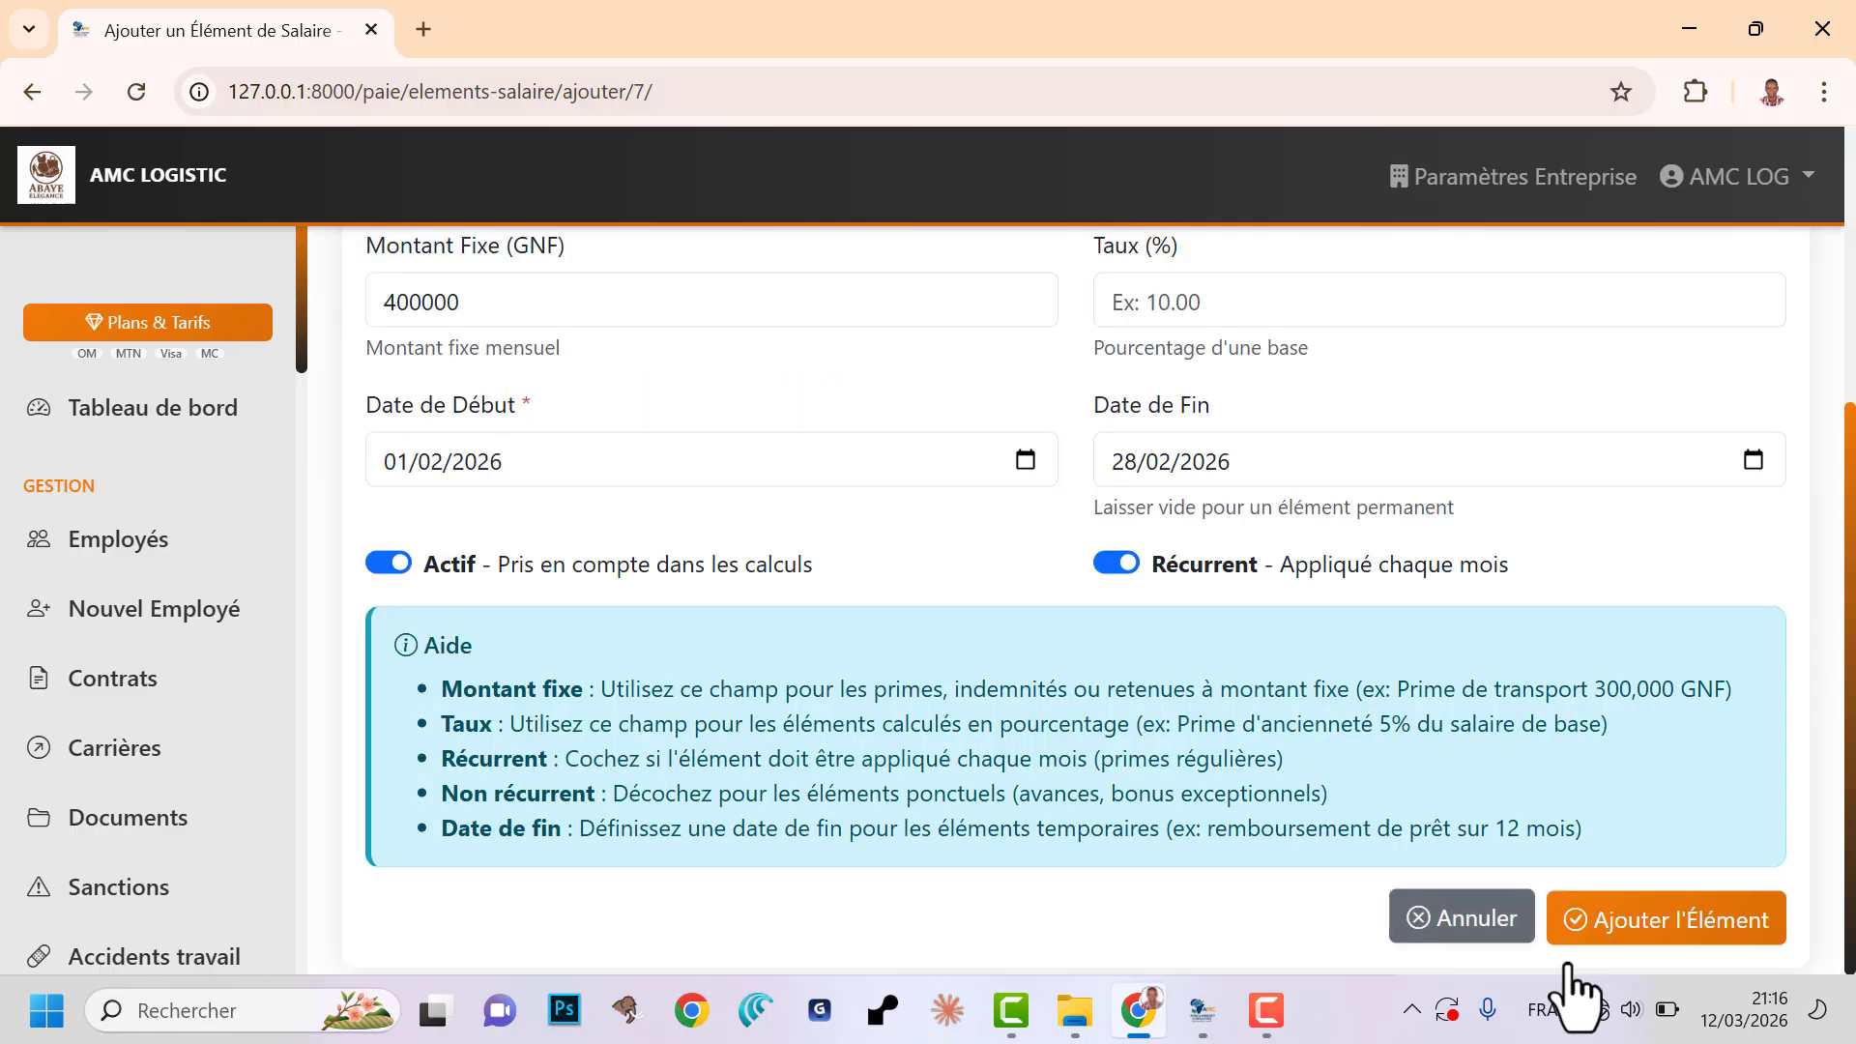
click(1614, 928)
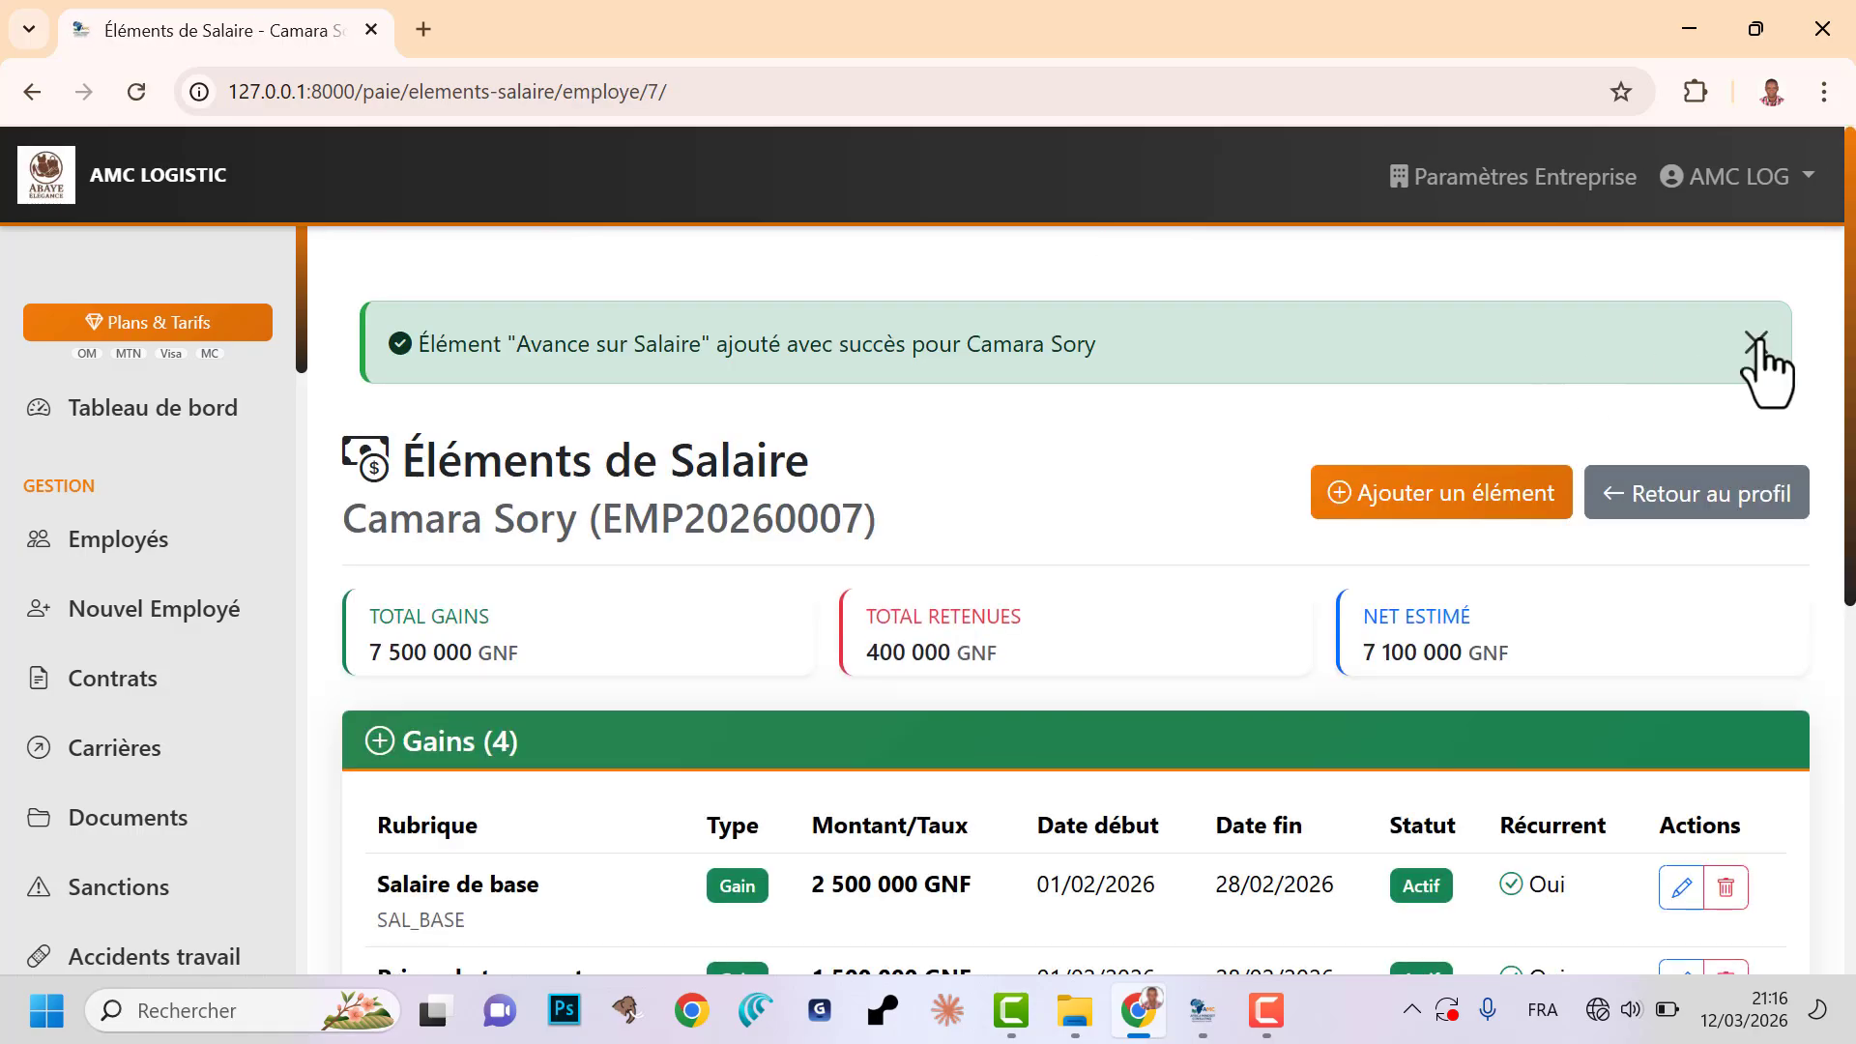
click(1756, 343)
- Review the employee's gains, retenues and estimated net salary on the Éléments de Salaire page
scroll(1425, 568, down, 5)
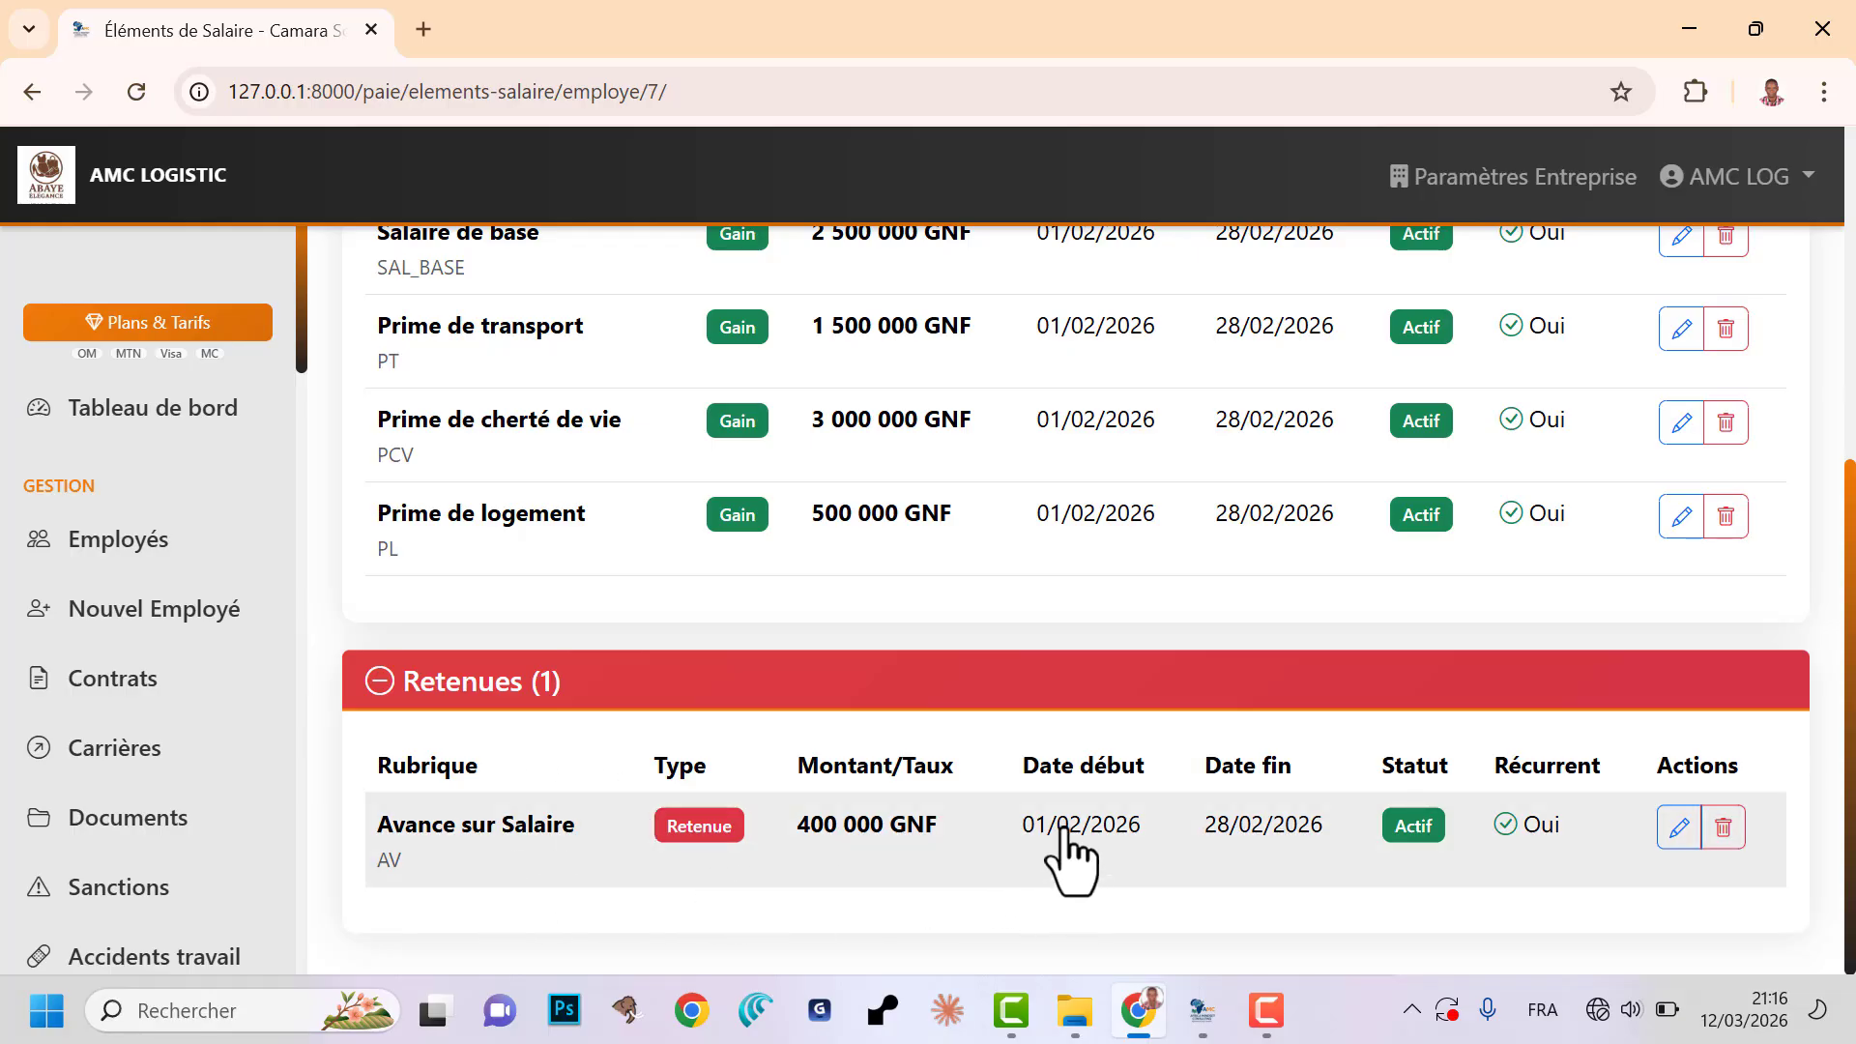
scroll(1063, 851, up, 5)
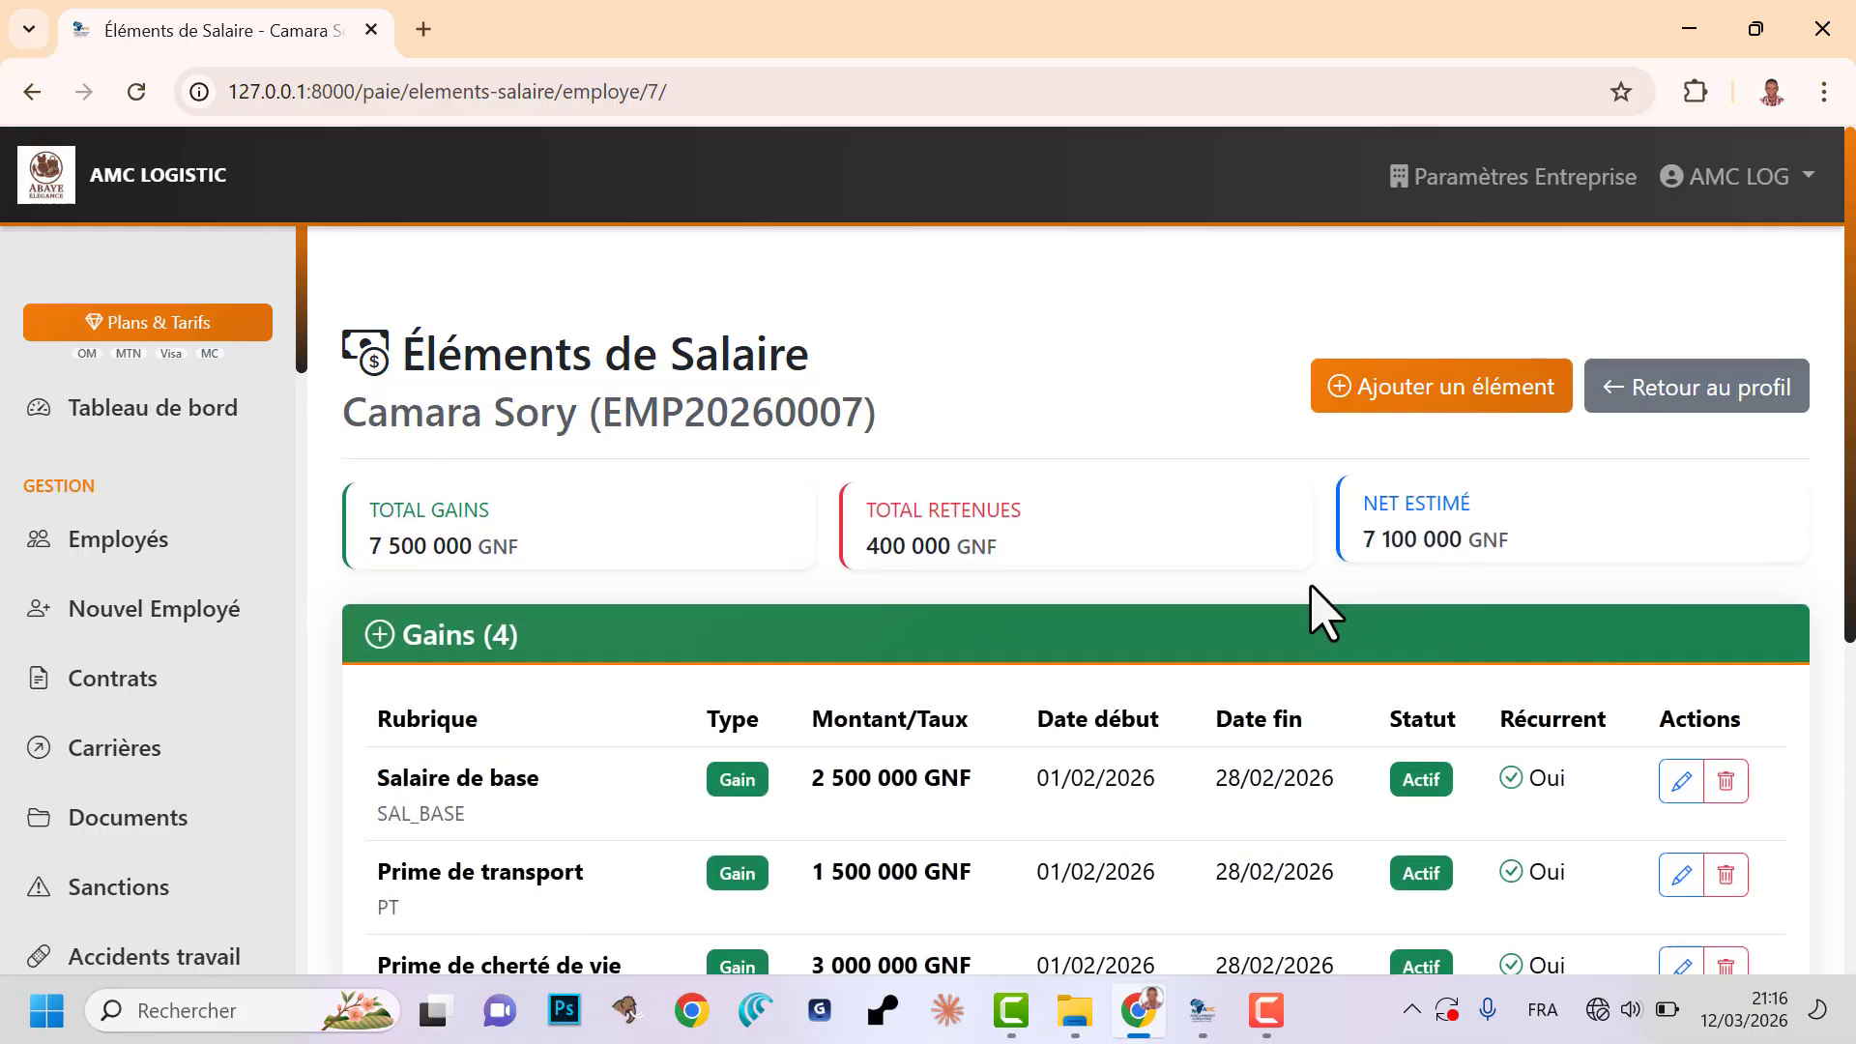
scroll(1380, 787, down, 5)
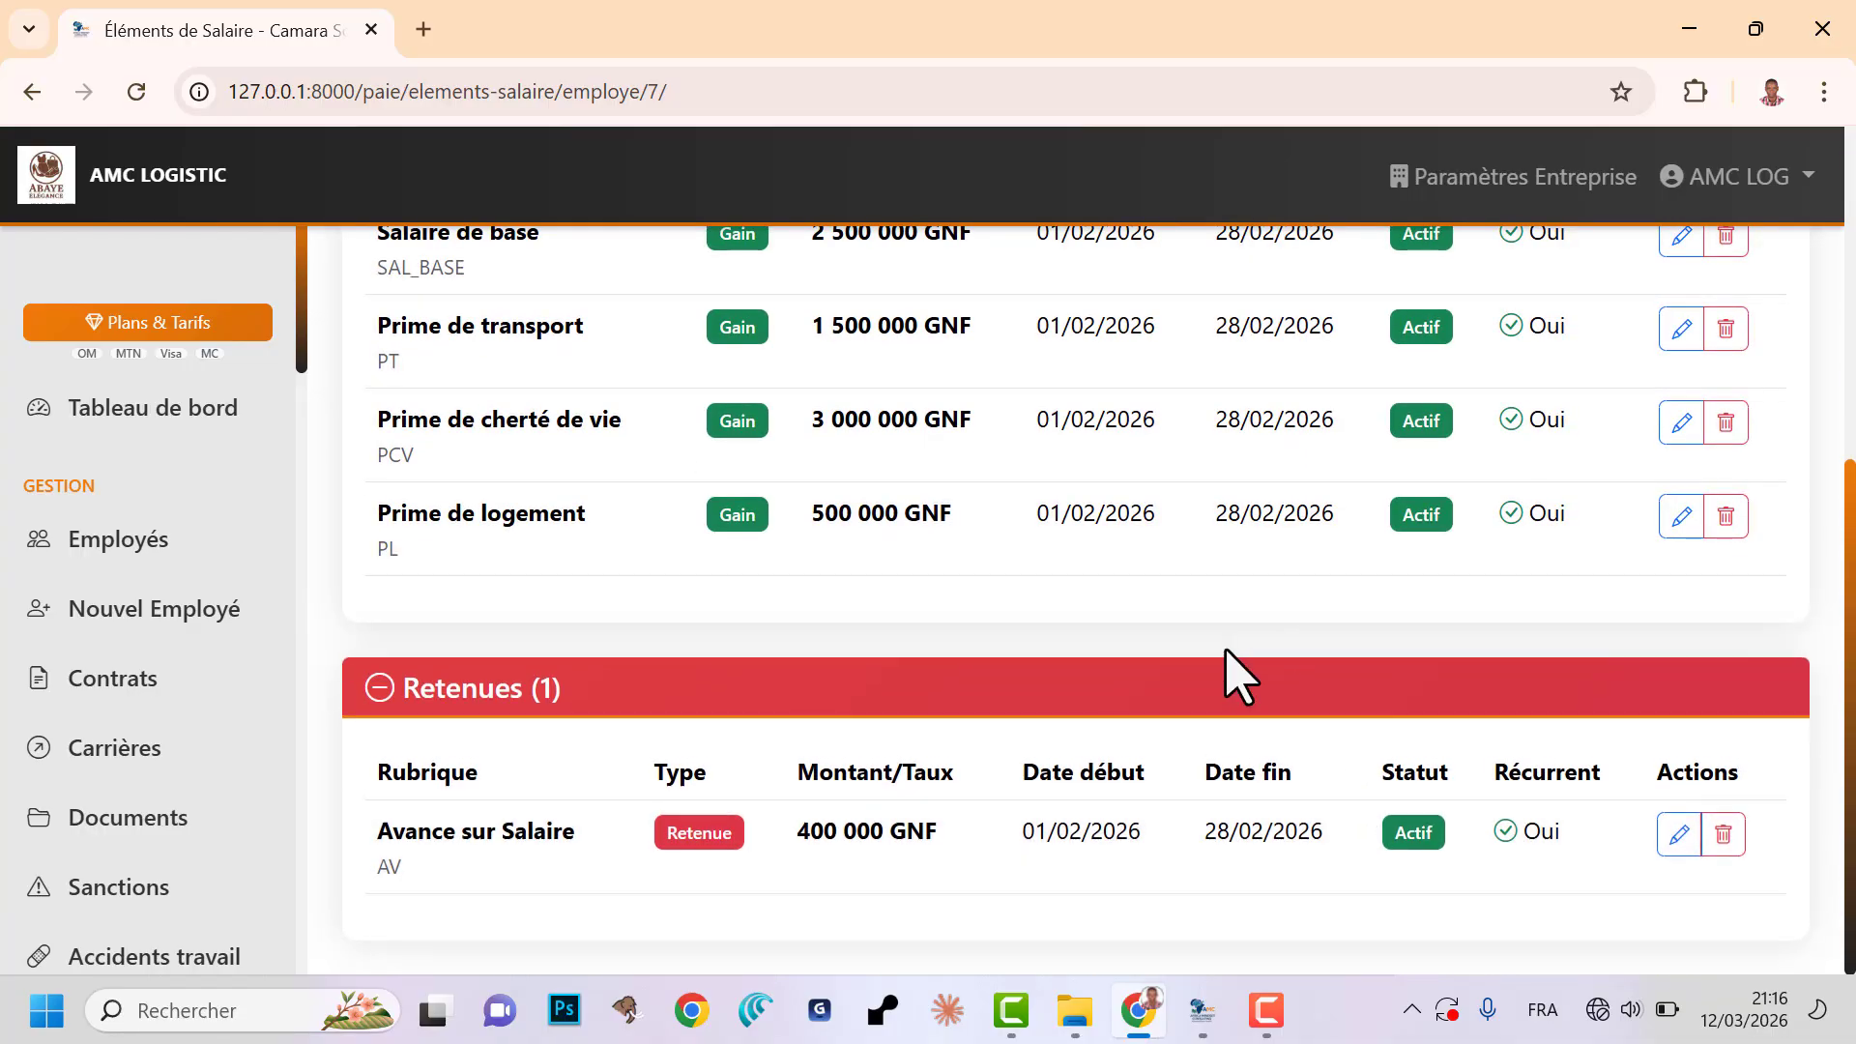
scroll(875, 627, up, 5)
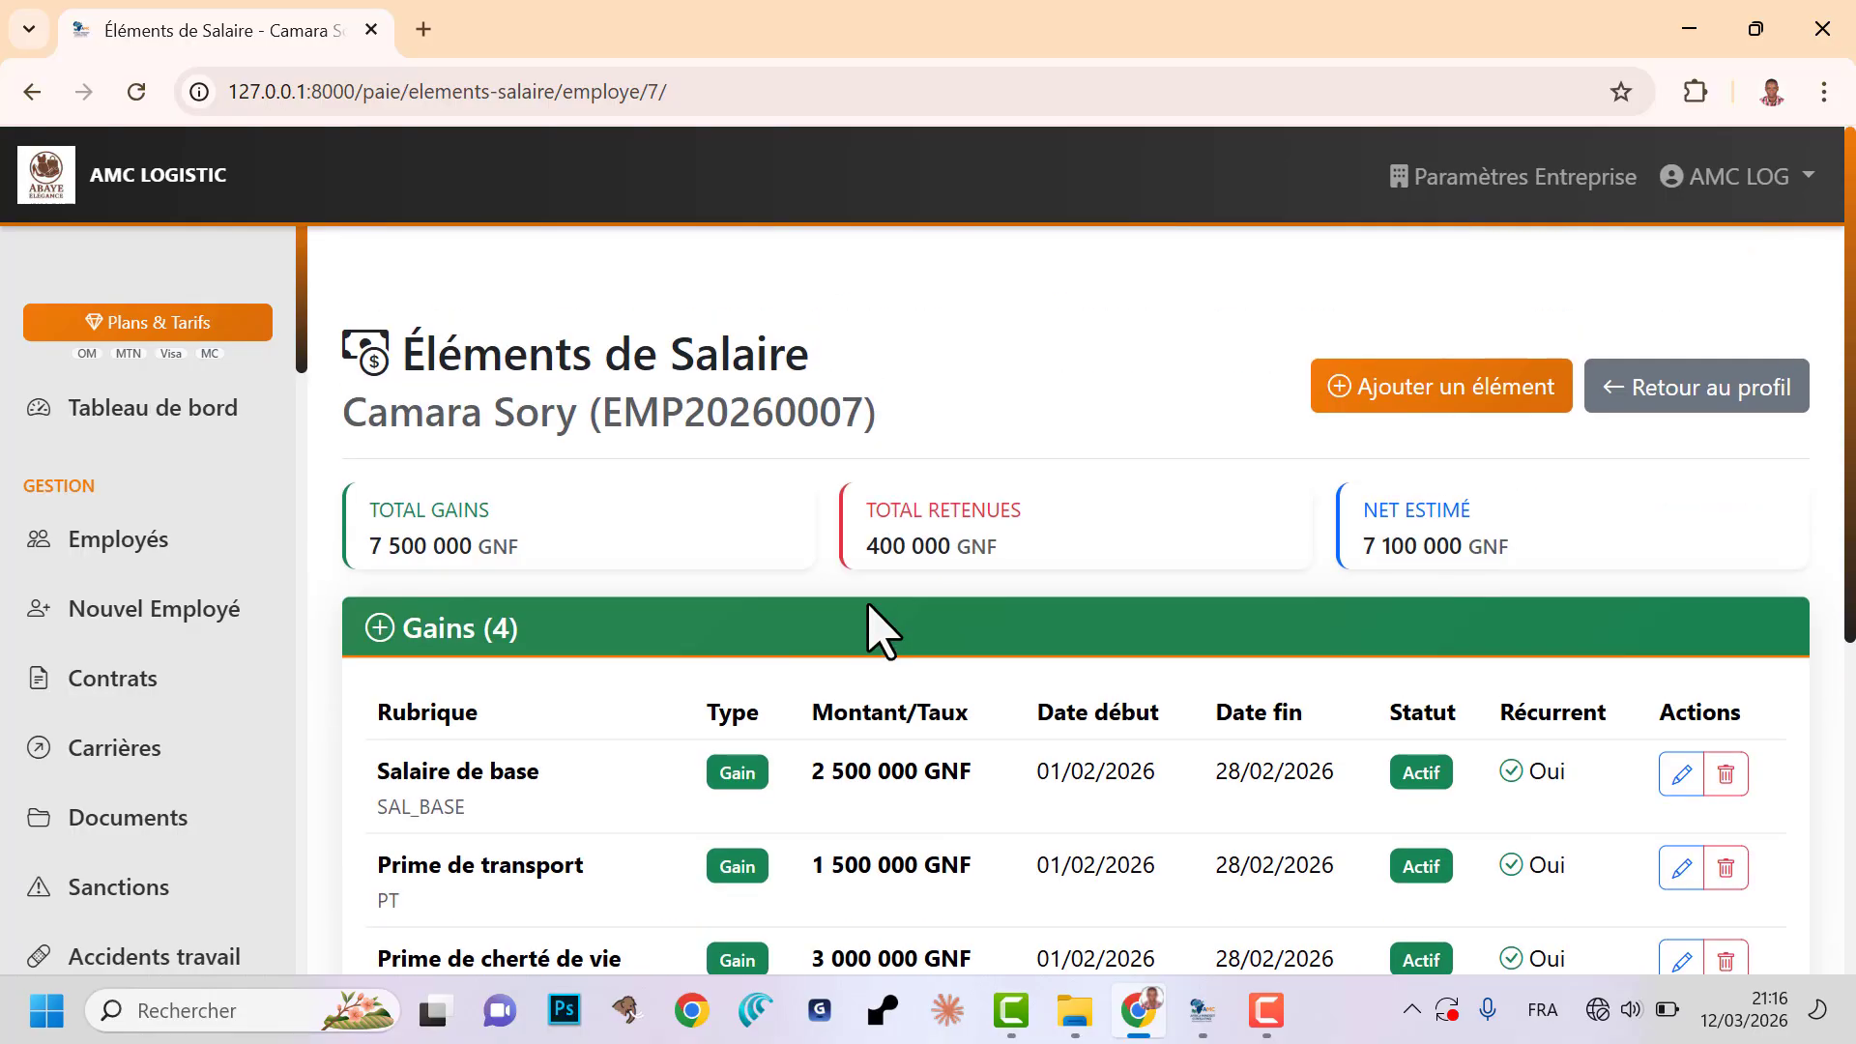